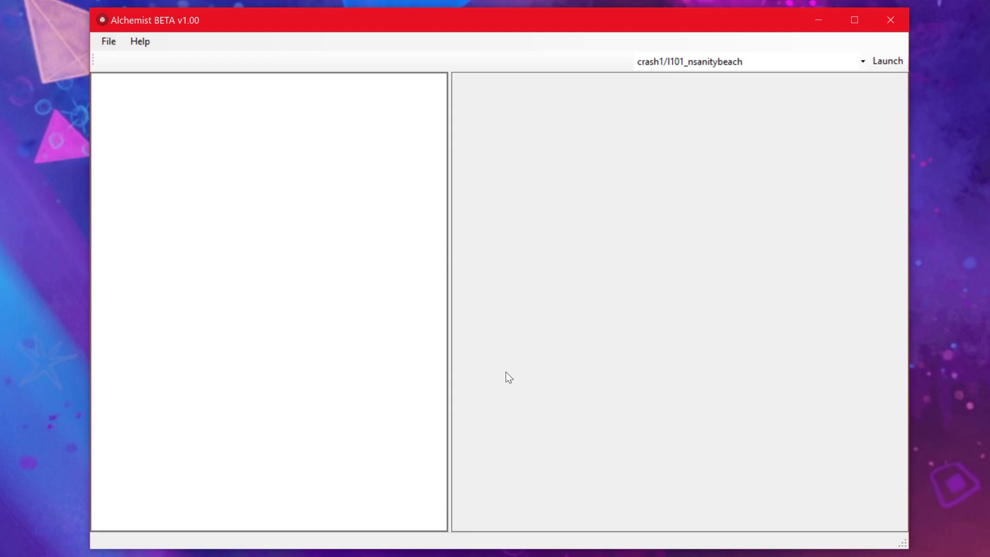
- Open the README, read the version date, supported games and file formats sections, and close it
left_click(142, 42)
left_click(162, 75)
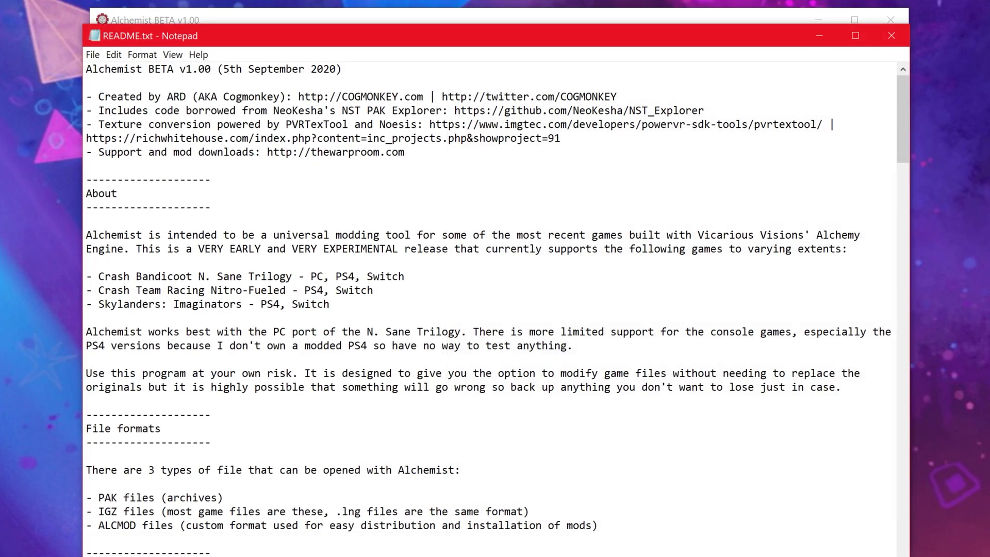
mouse_move(904, 125)
left_mouse_down()
mouse_move(899, 467)
mouse_move(892, 113)
left_mouse_up()
scroll(497, 309, "down", 1)
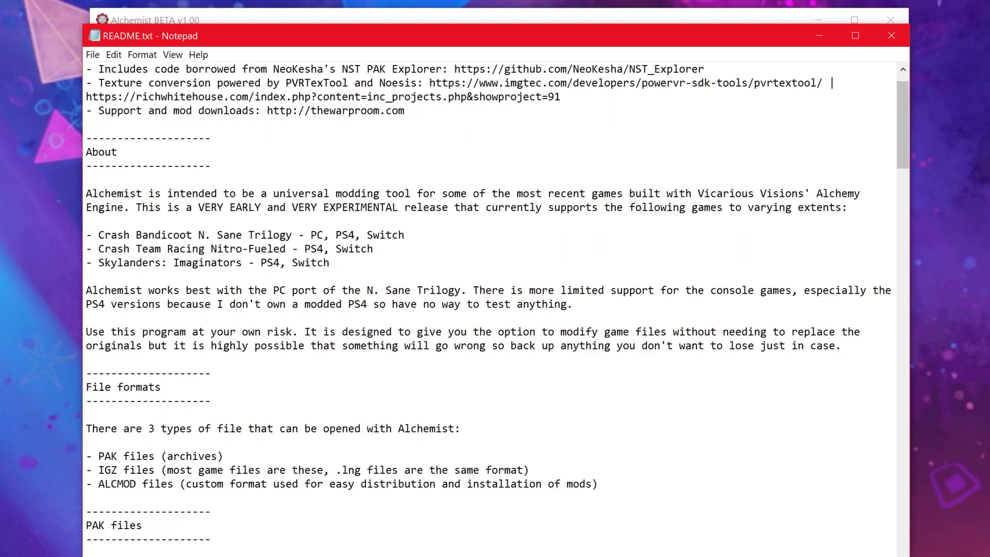
scroll(497, 308, "down", 5)
scroll(497, 308, "up", 6)
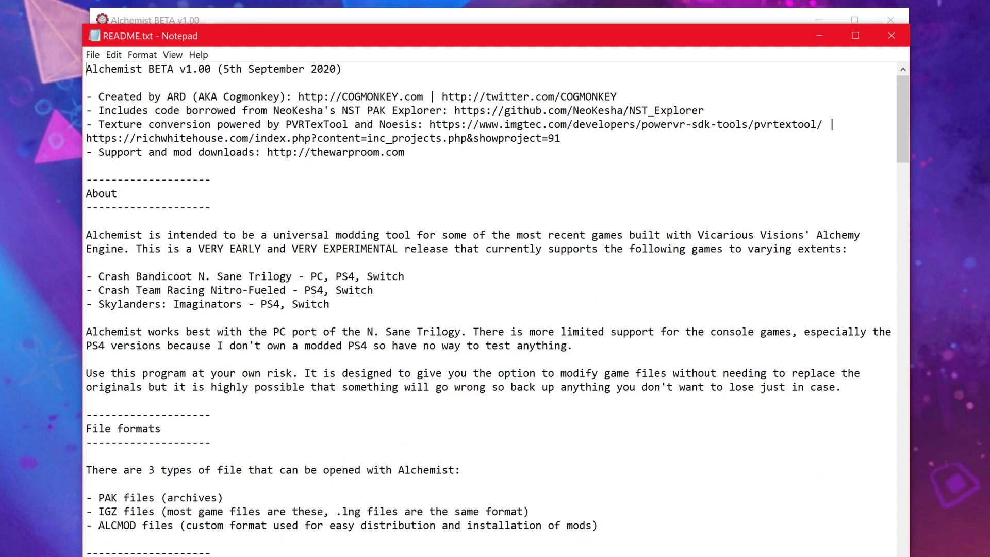
left_click_drag(223, 69, 341, 68)
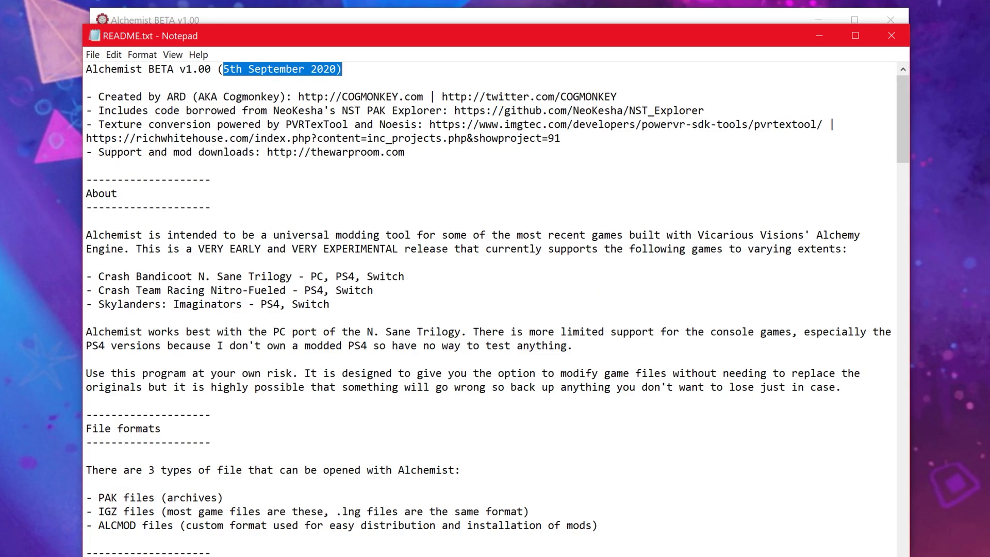
left_click(891, 35)
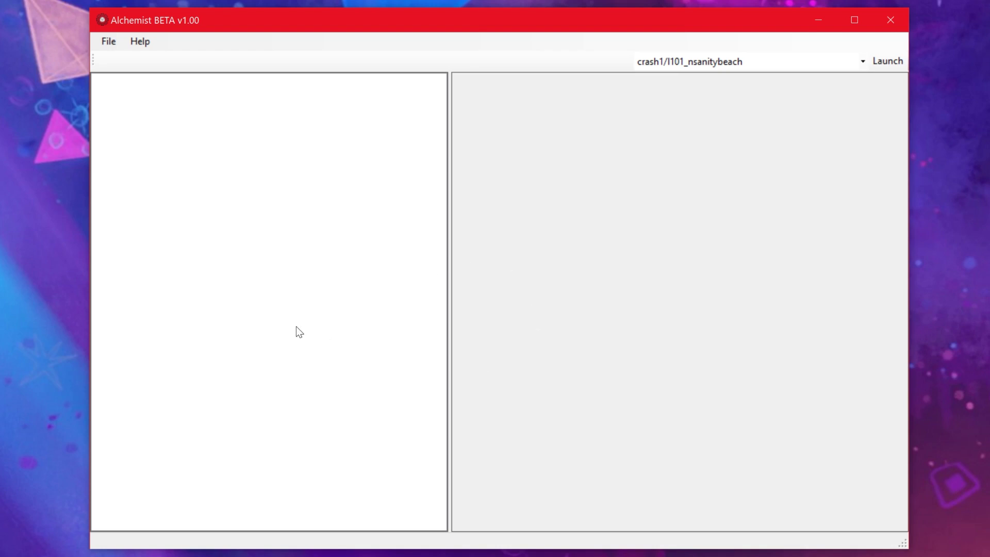
- Check which game and platform formats are offered for a new PAK archive, without creating one
left_click(107, 41)
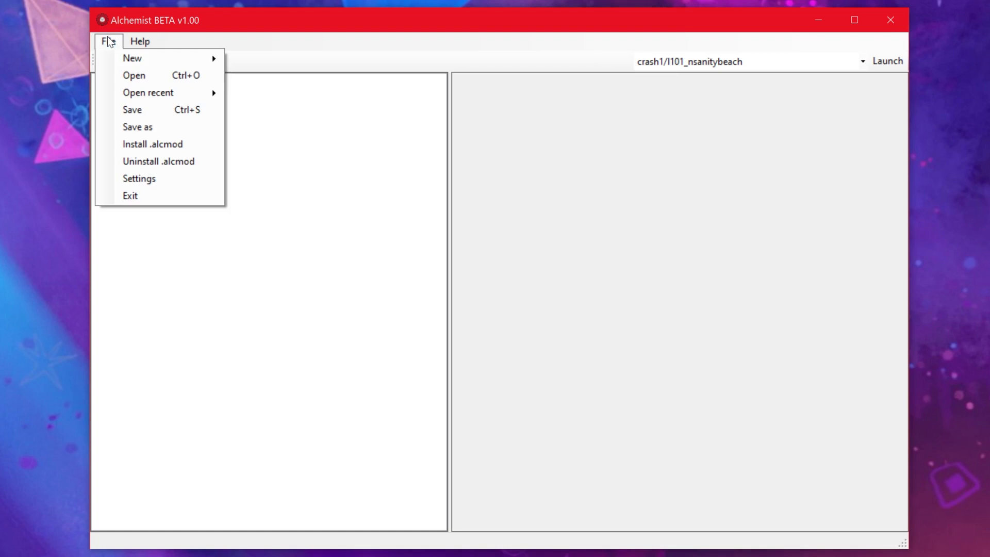
mouse_move(107, 56)
mouse_move(355, 54)
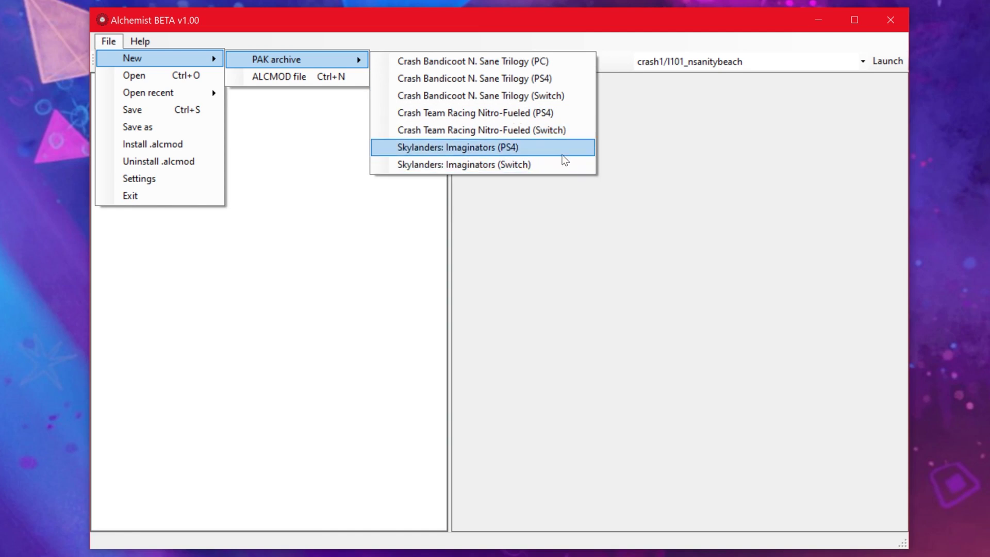
left_click(661, 344)
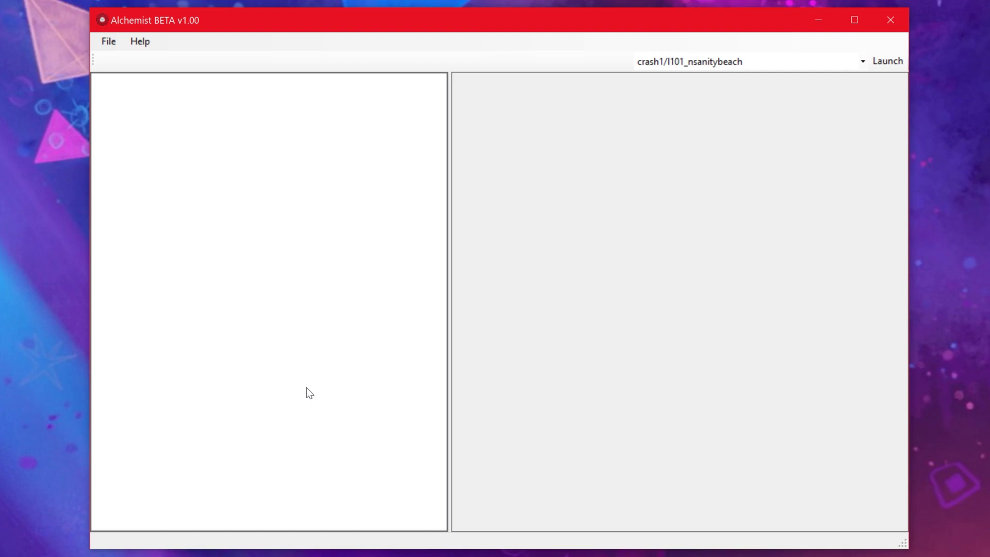
left_click(108, 42)
mouse_move(123, 58)
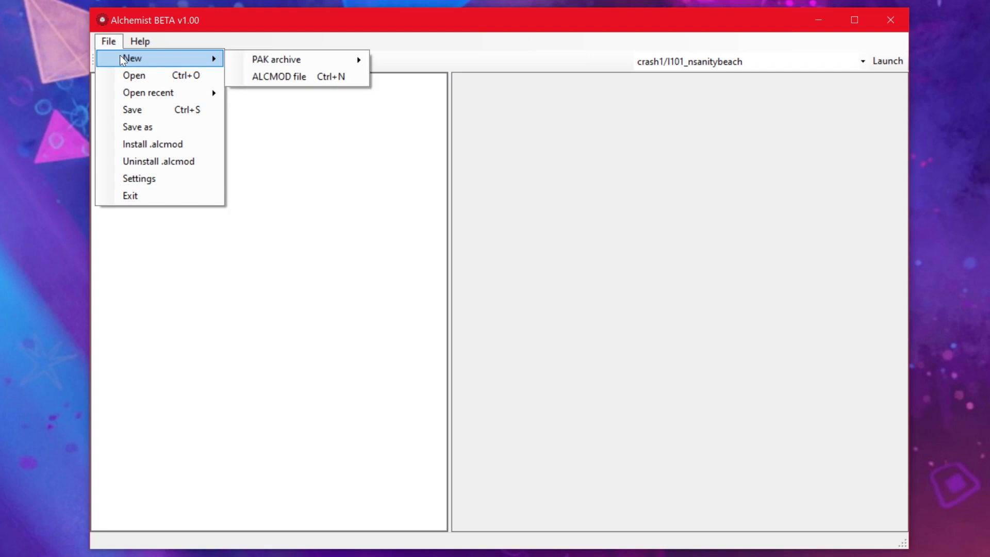
mouse_move(291, 62)
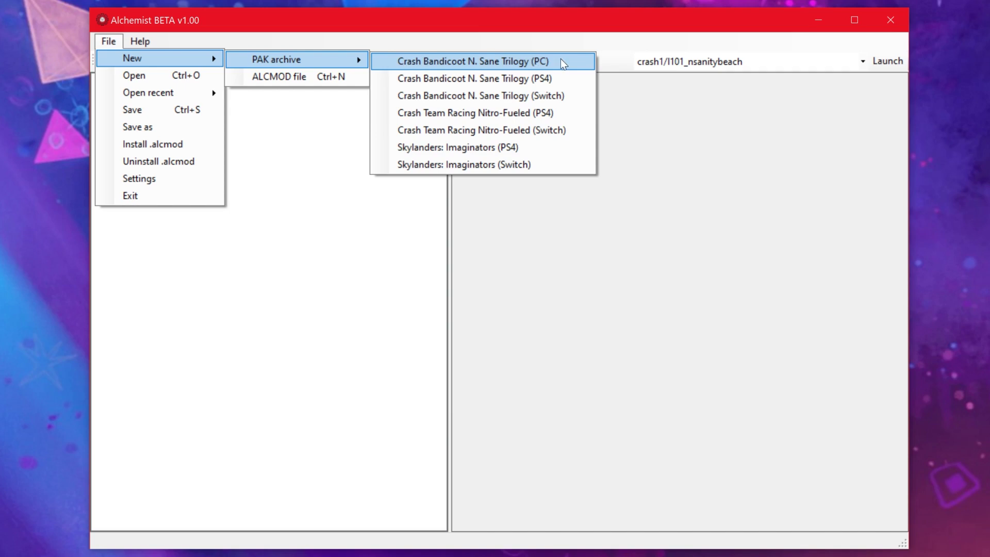
left_click(687, 288)
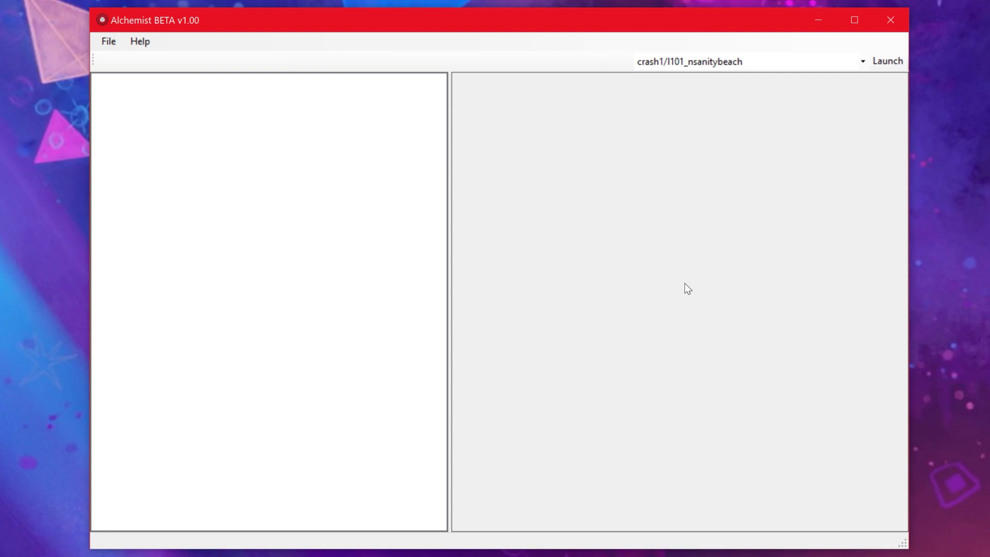
- Open Crash.pak from the game's archives folder, with the file list filtered to PAK files
left_click(108, 41)
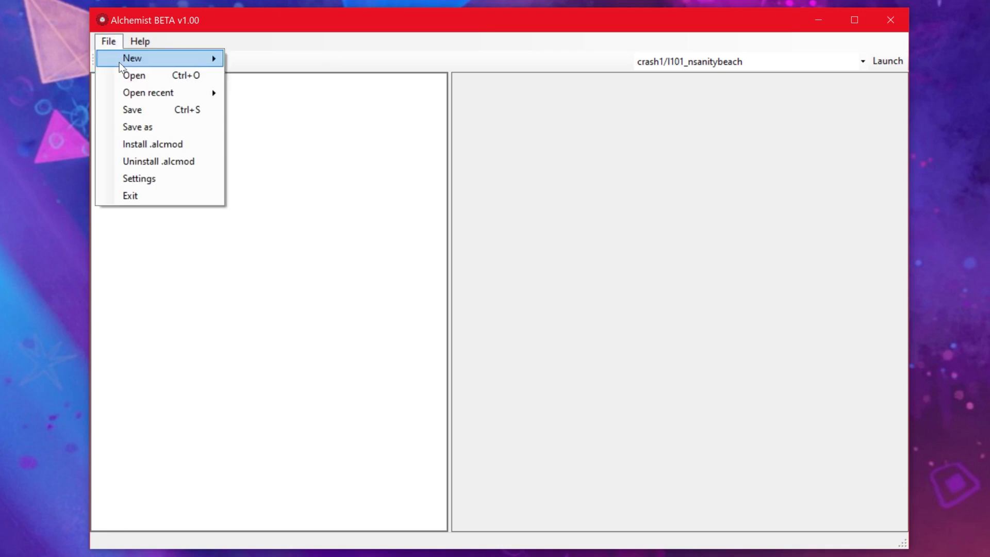
left_click(124, 76)
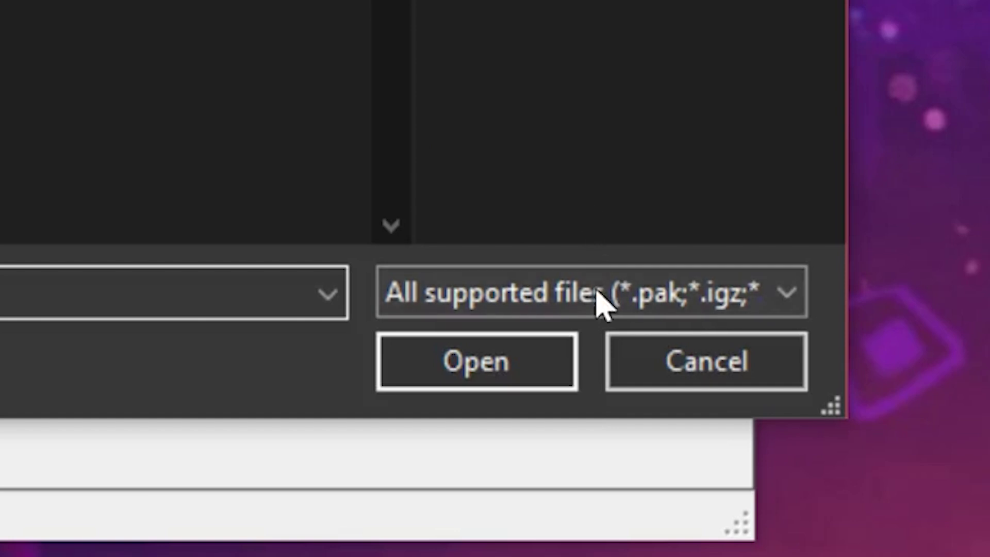
left_click(602, 303)
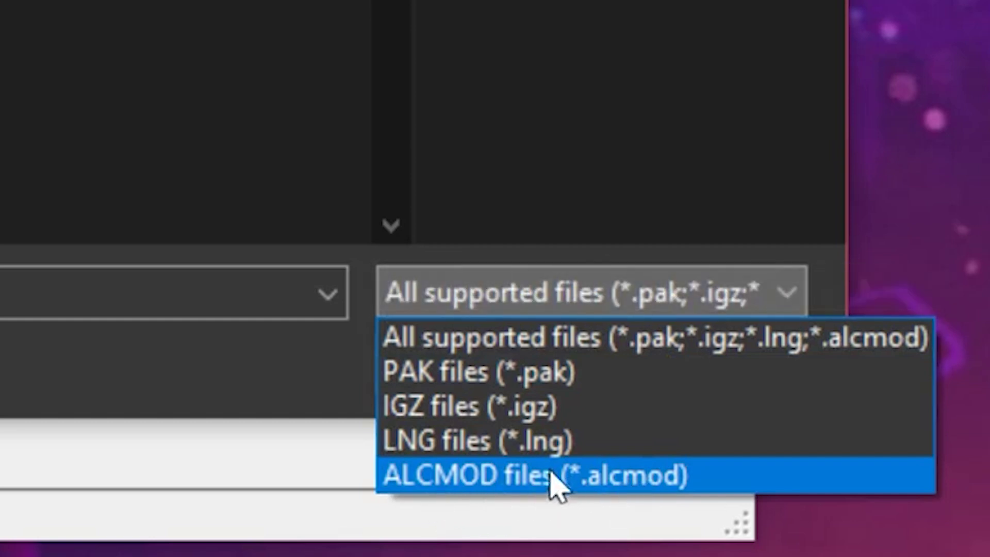
left_click(546, 376)
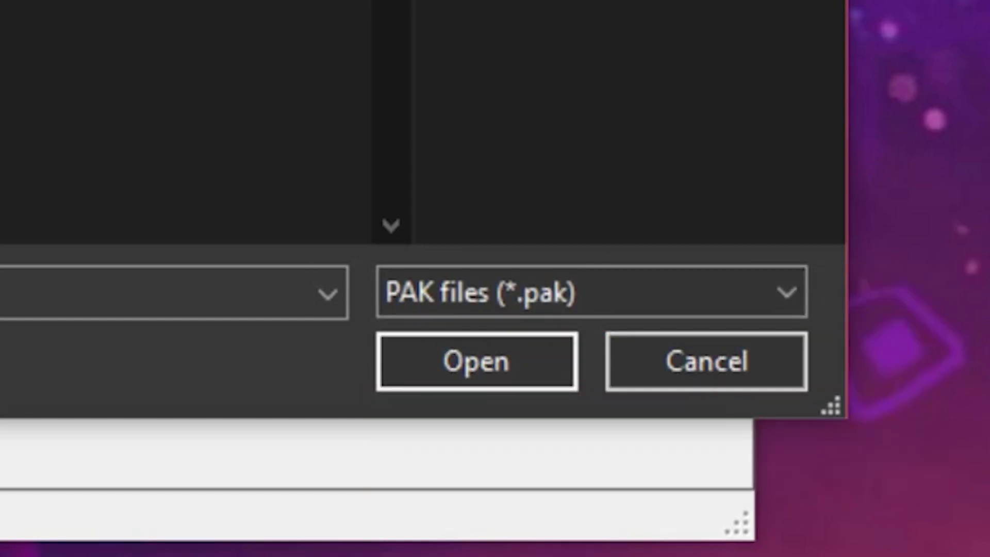
scroll(696, 217, "down", 8)
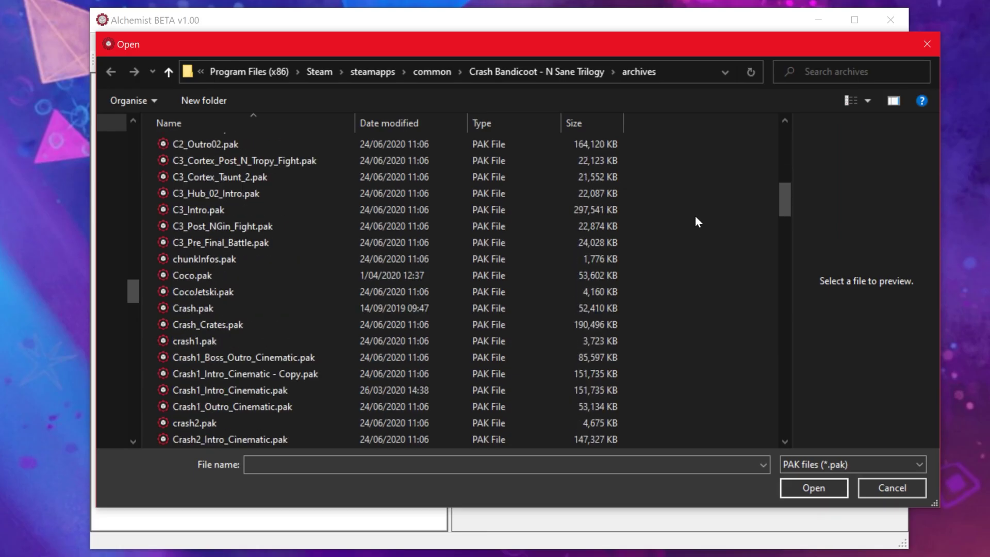
scroll(694, 221, "down", 4)
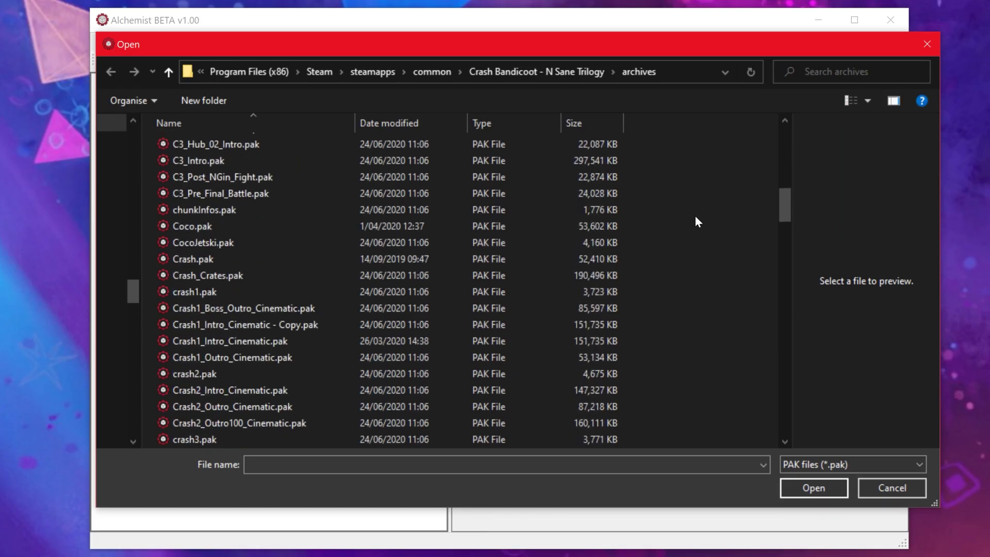
scroll(681, 299, "up", 1)
scroll(677, 322, "up", 3)
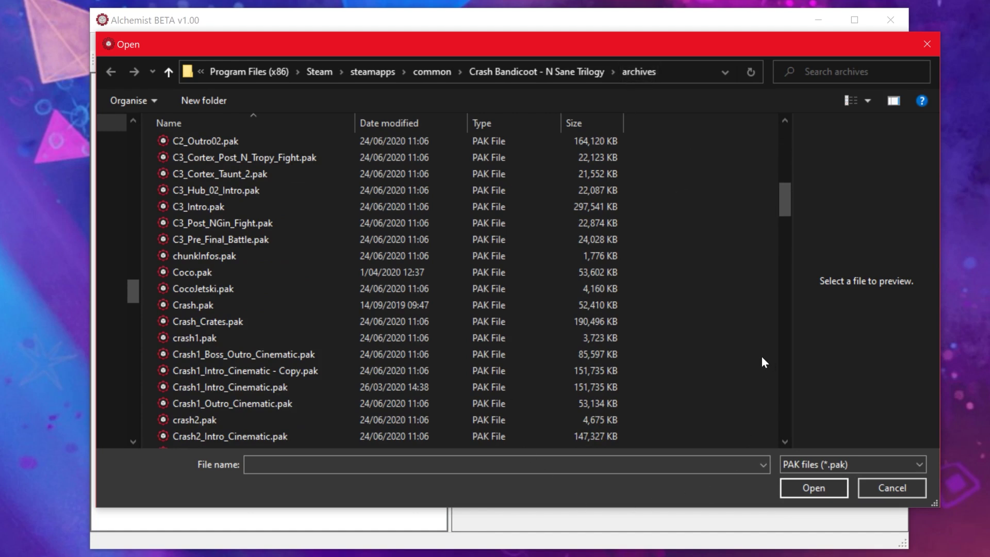
scroll(760, 357, "down", 1)
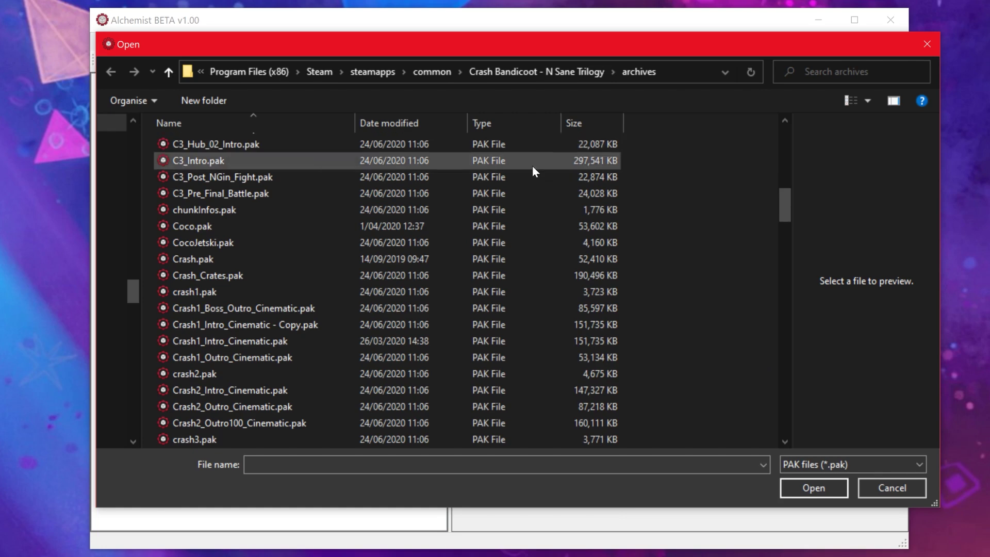
double_click(197, 259)
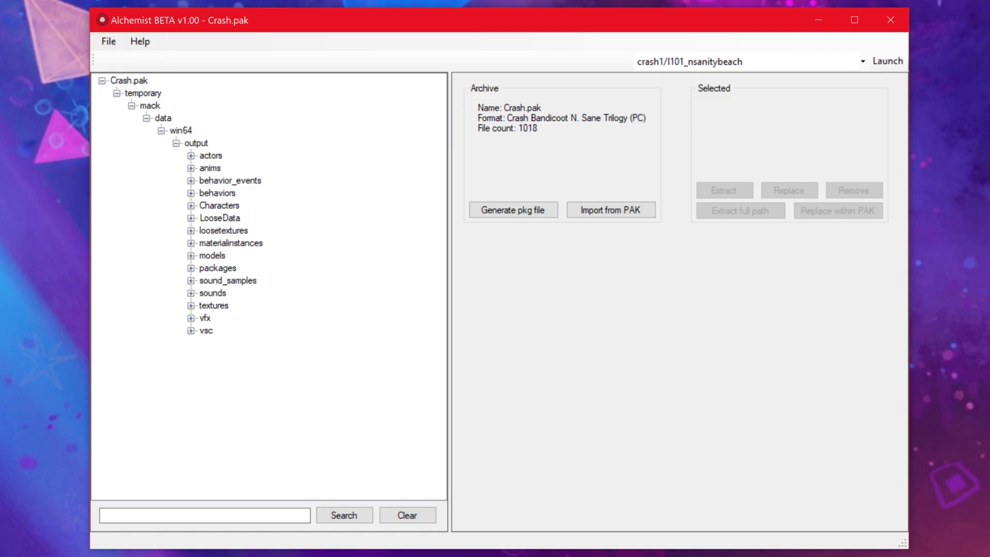
- Examine the archive's format and file count, and select folders under output, such as sound_samples, vfx, LooseData and anims, to view their contents summary
left_click_drag(505, 117, 646, 117)
left_click_drag(538, 128, 516, 128)
left_click(538, 128)
left_click(212, 168)
left_click(219, 205)
left_click(225, 241)
left_click(225, 279)
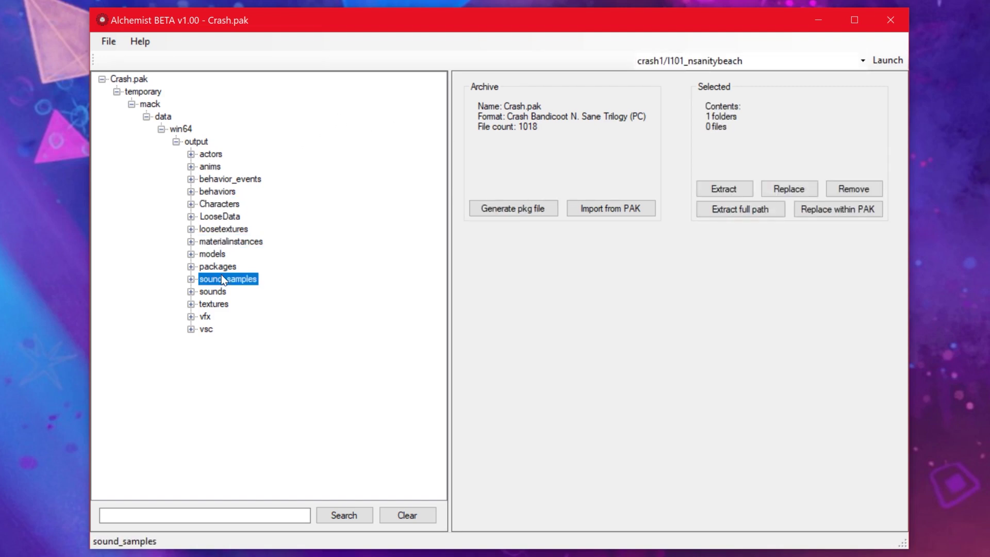
left_click(205, 316)
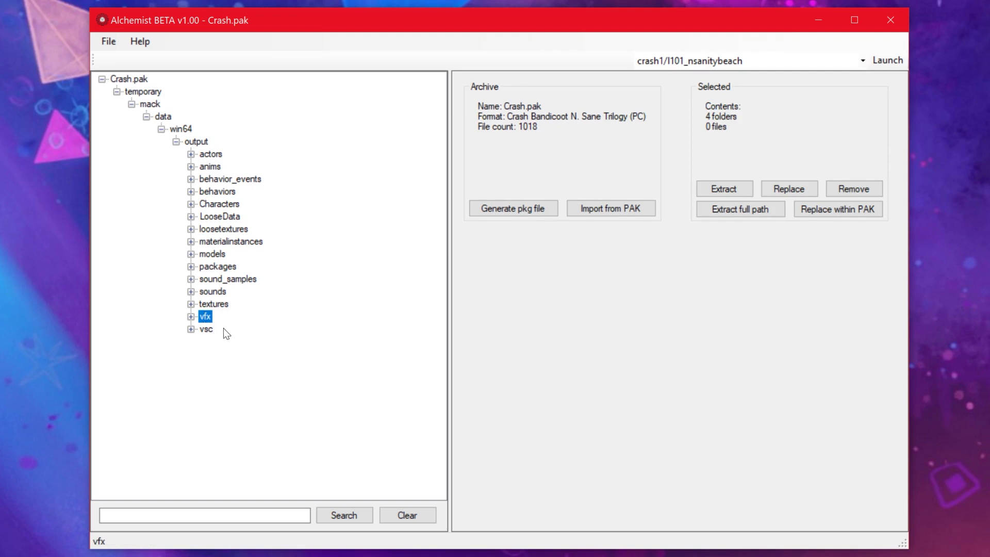
left_click(225, 217)
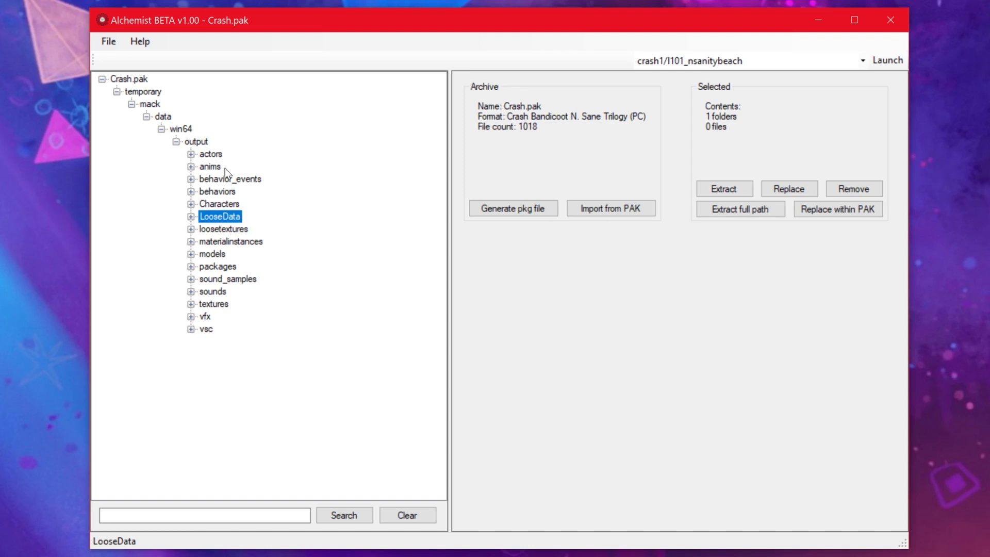
left_click(211, 154)
left_click(212, 166)
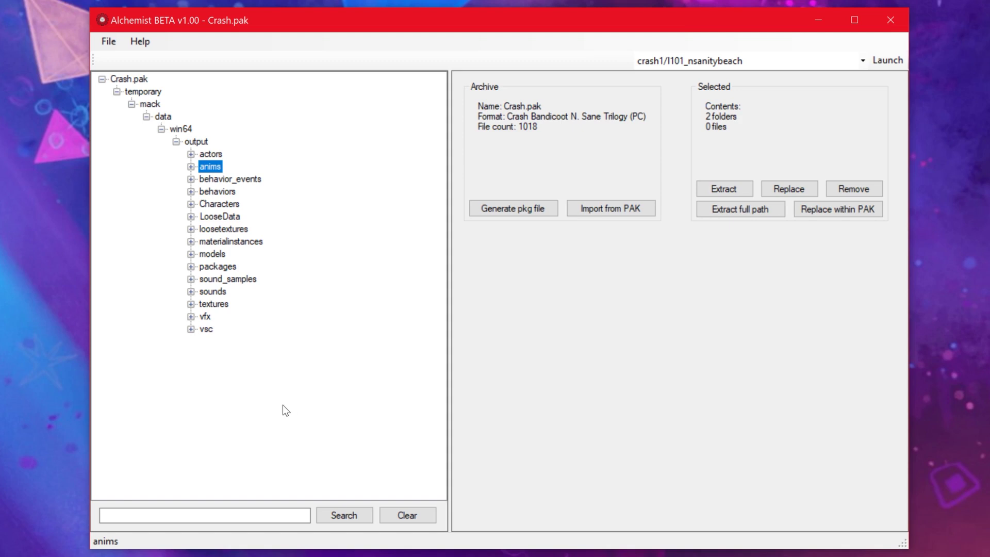
- Expand the textures folder and preview the Crash_Tombstone and CrashBazooka color map textures
double_click(212, 305)
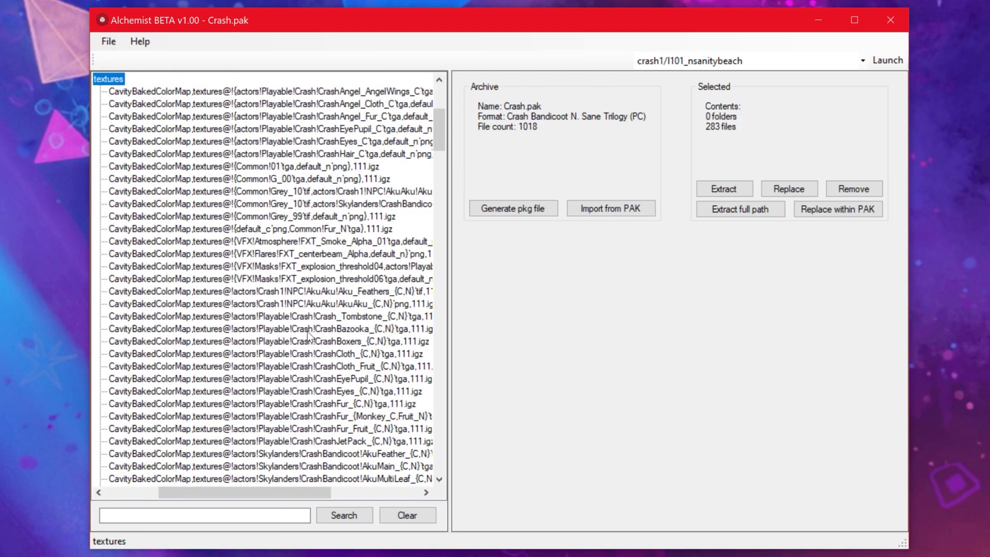
scroll(314, 330, "down", 2)
left_click(327, 293)
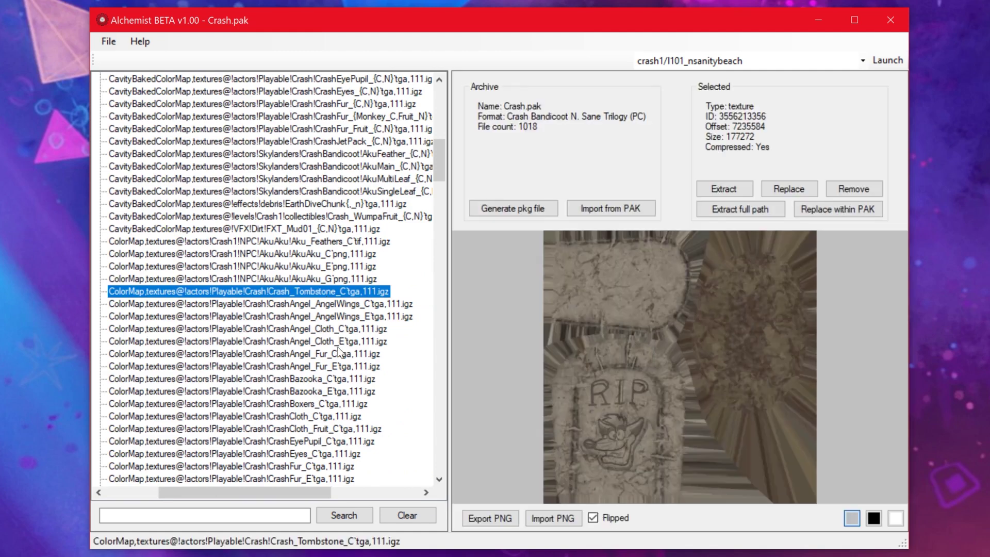
scroll(339, 352, "down", 4)
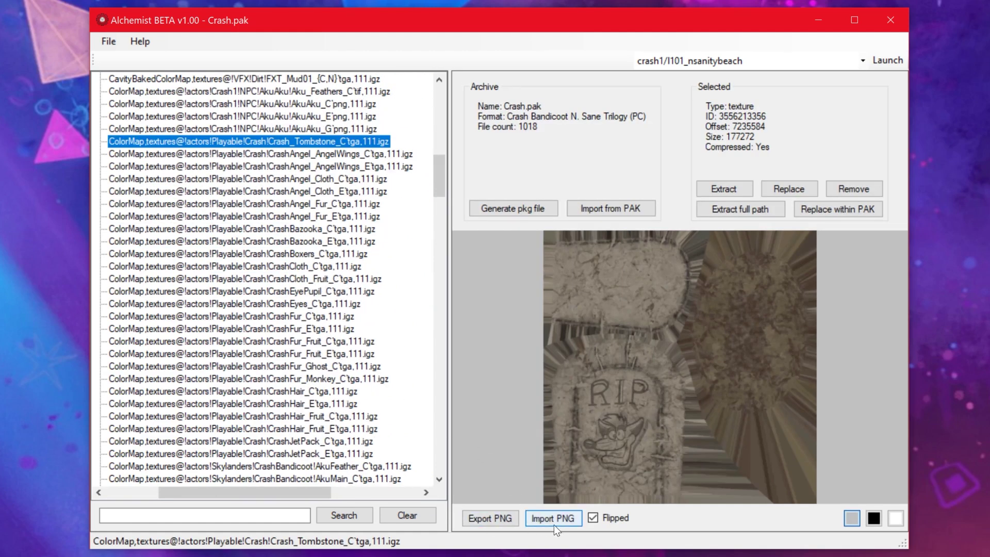
left_click(308, 228)
scroll(308, 228, "down", 4)
scroll(315, 371, "up", 15)
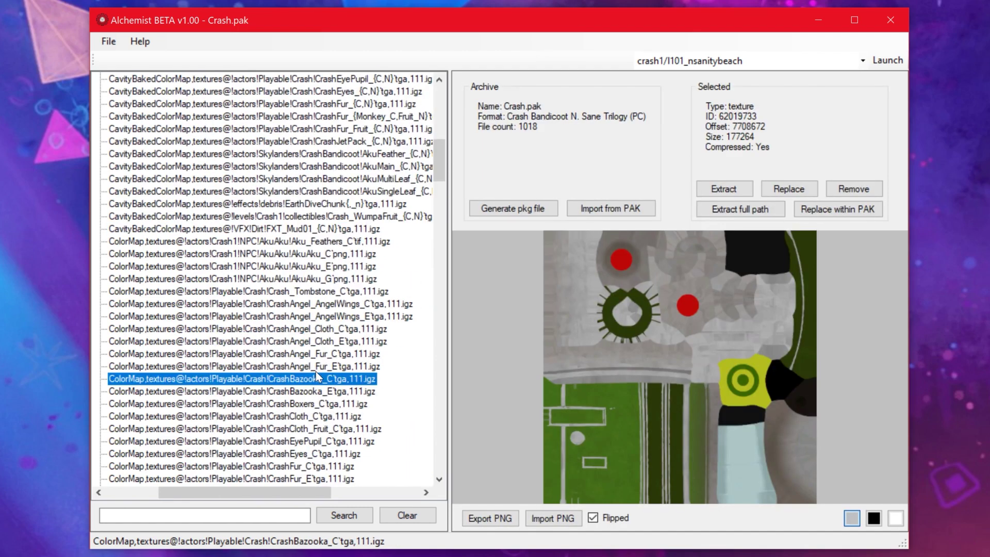
- Expand sound_samples down to the English folder under VO and play the VO_CHAMP_Crash_Badabahh_01 sample
double_click(170, 279)
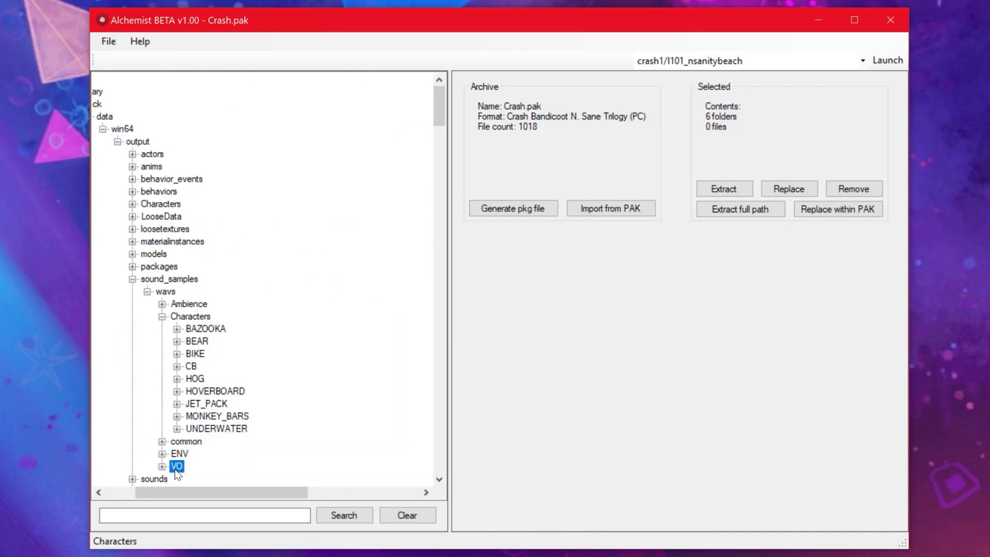
double_click(177, 466)
double_click(199, 419)
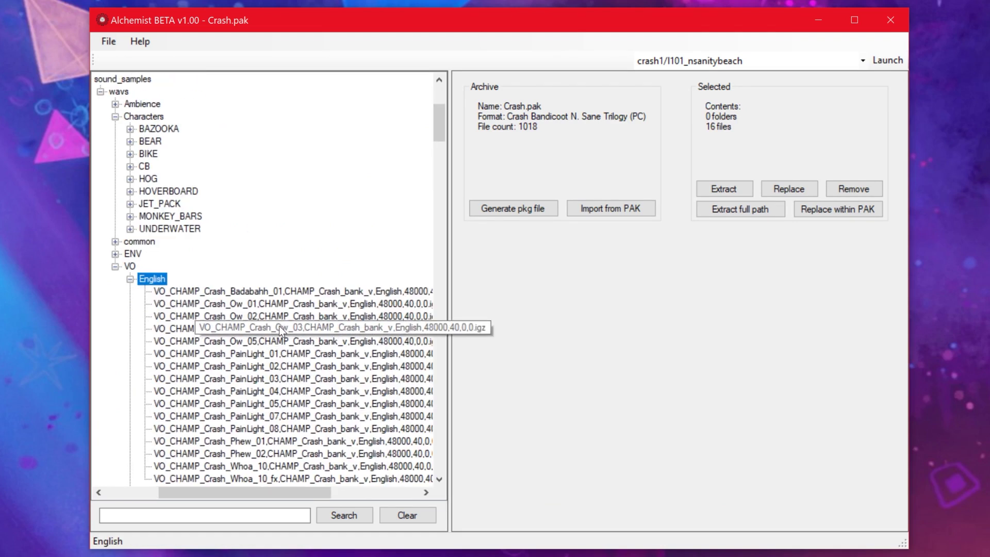
left_click(381, 289)
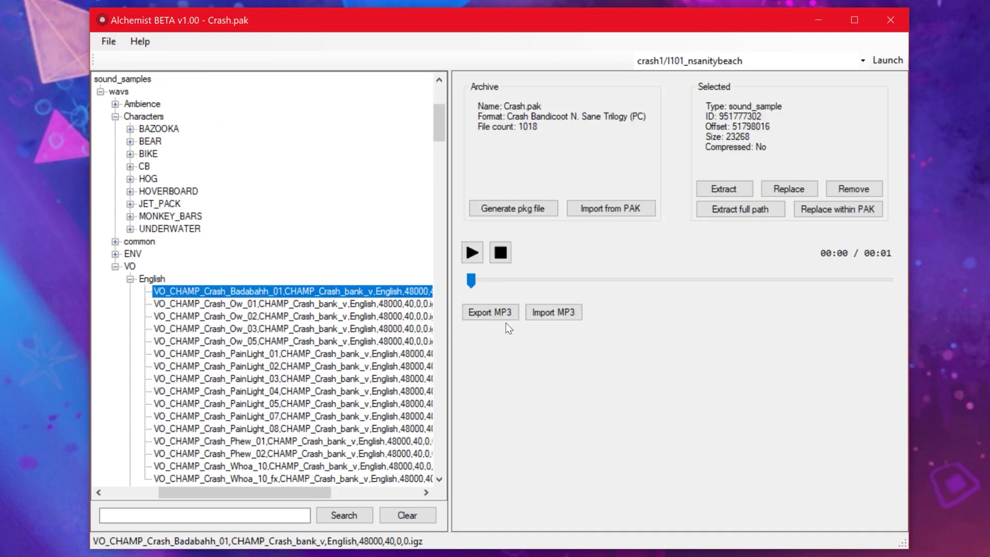
left_click(472, 253)
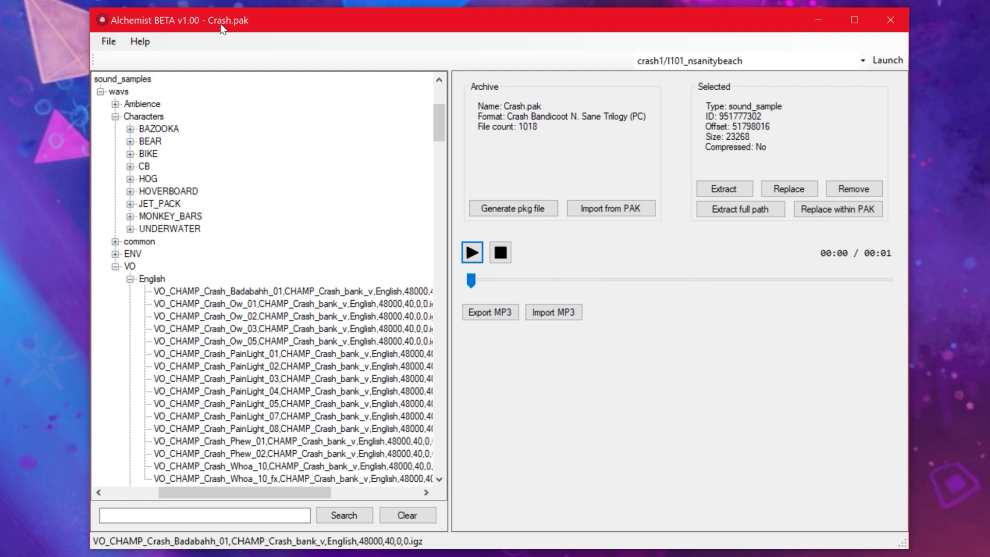
left_click(140, 41)
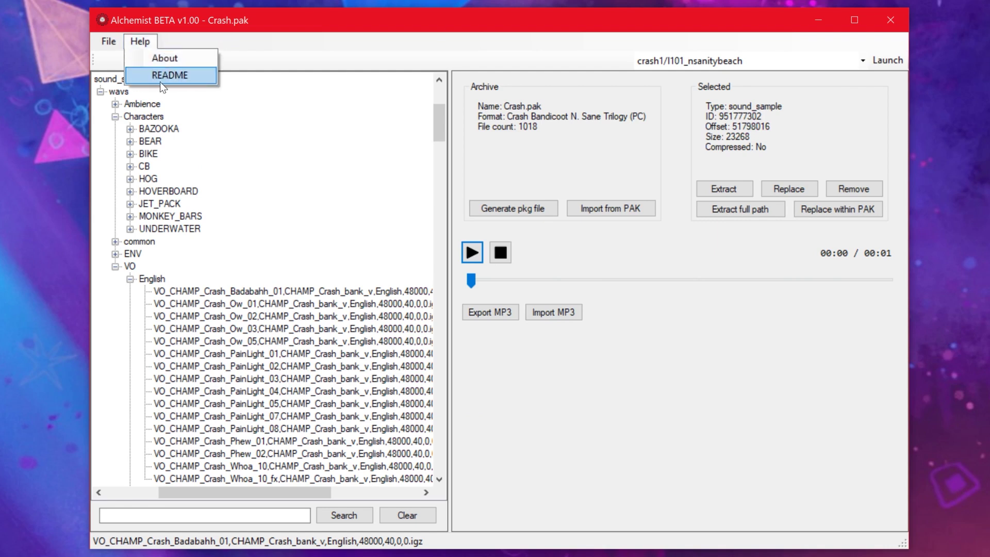
left_click(149, 75)
scroll(309, 197, "left", 3)
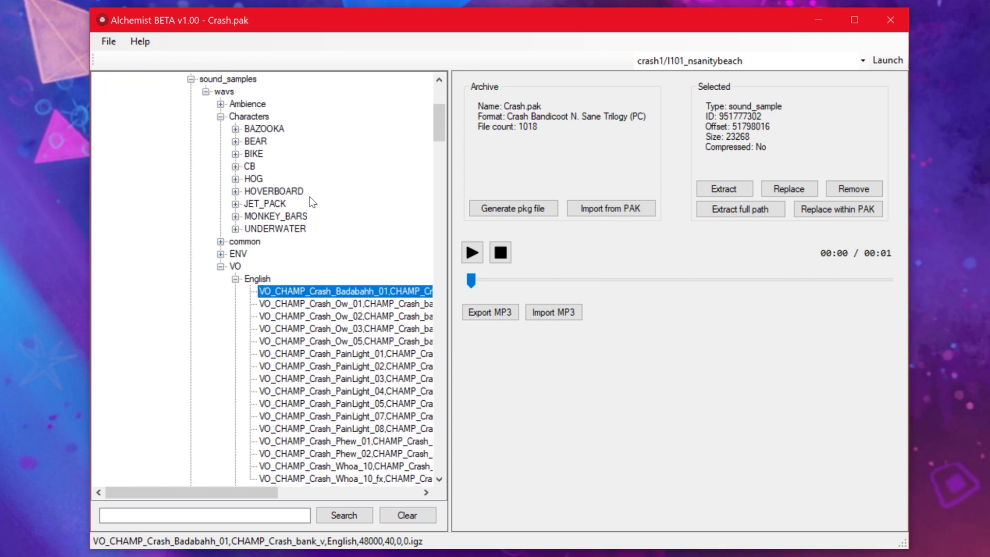
scroll(302, 240, "up", 5)
scroll(302, 240, "down", 4)
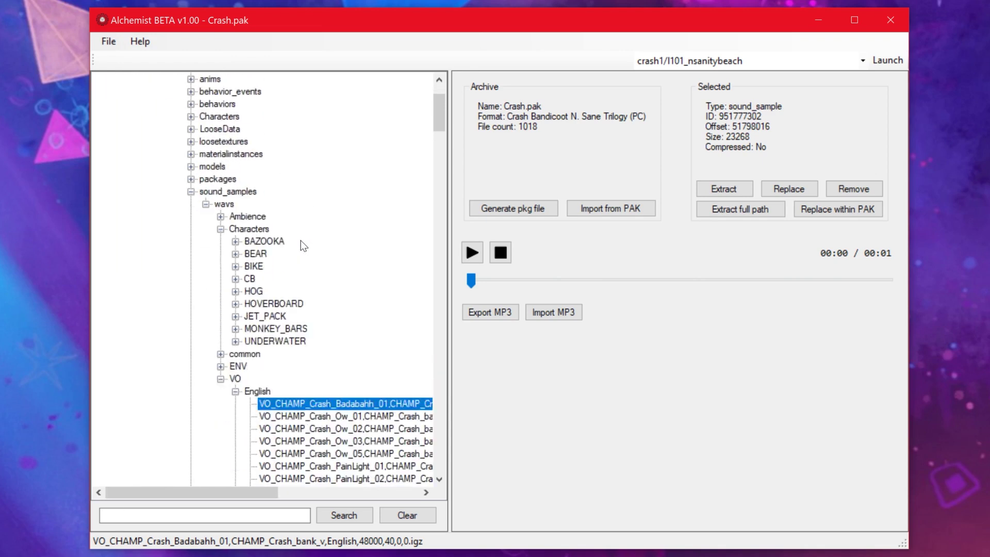
- Select the CrashAngel_AngelWings cavity texture for preview and the VO_CHAMP_Crash_Whoa_10_fx English voice sample
scroll(303, 241, "right", 3)
scroll(304, 246, "right", 3)
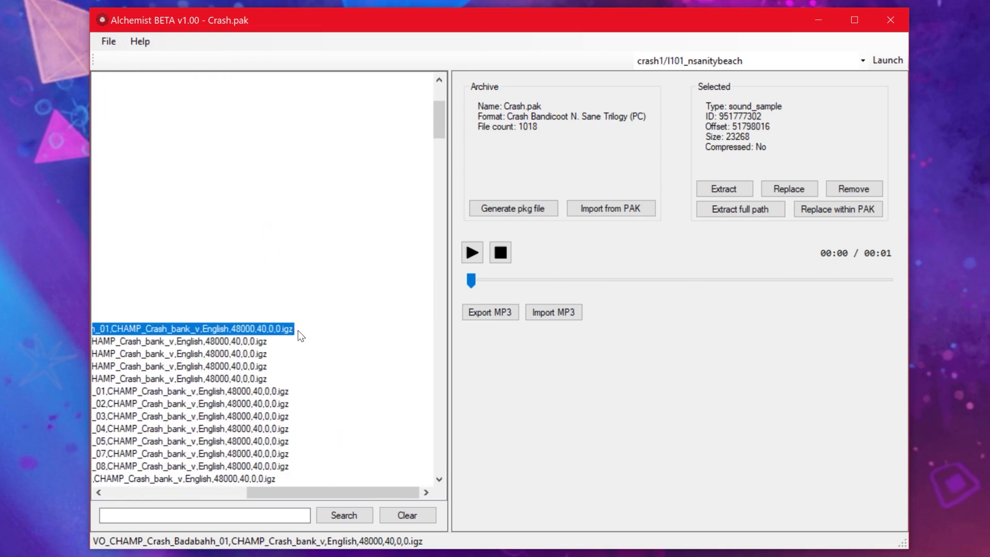
scroll(397, 335, "down", 10)
scroll(397, 335, "up", 6)
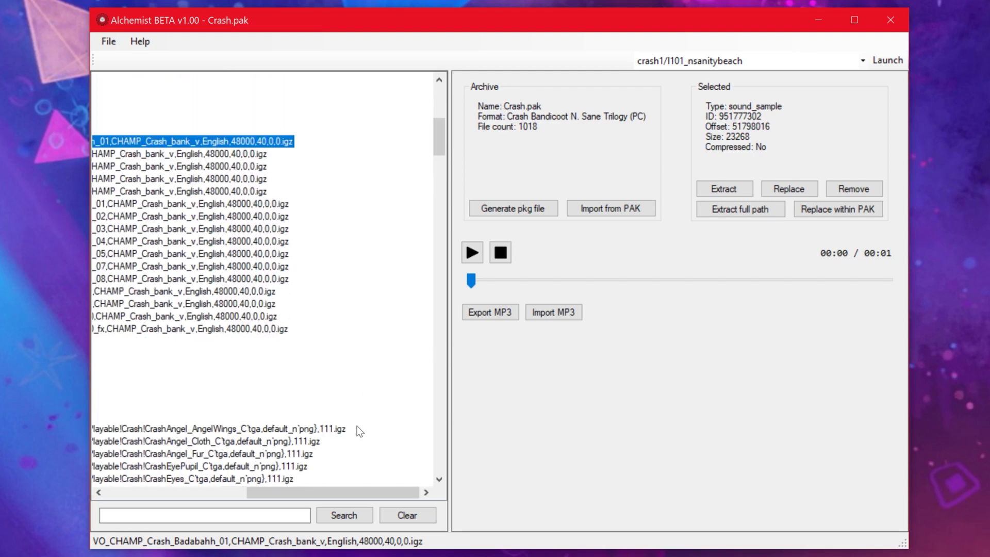
left_click(348, 429)
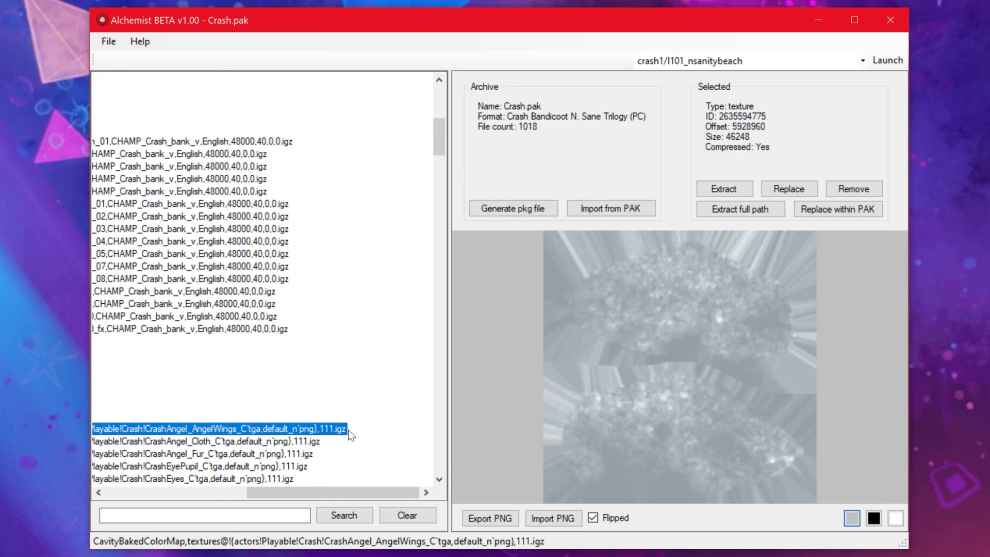
left_click(279, 330)
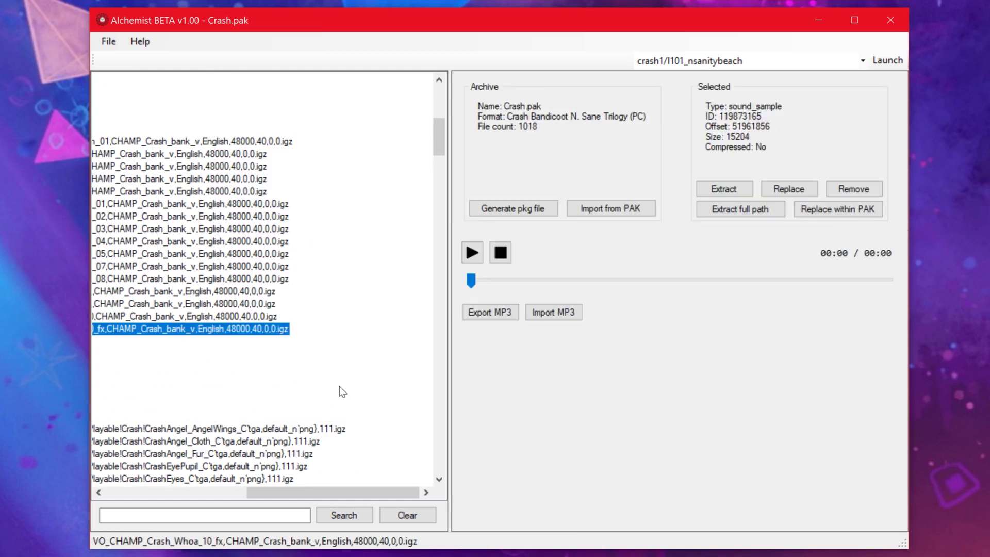
- Expand the actors folder under output and its Playable subfolder to list the actor files
scroll(339, 390, "left", 5)
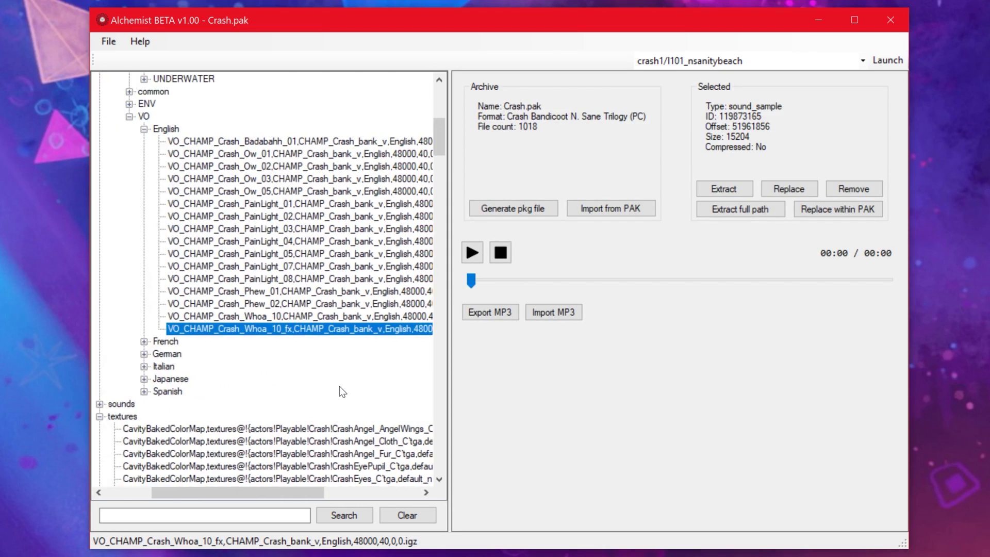
scroll(339, 387, "left", 2)
scroll(336, 400, "up", 6)
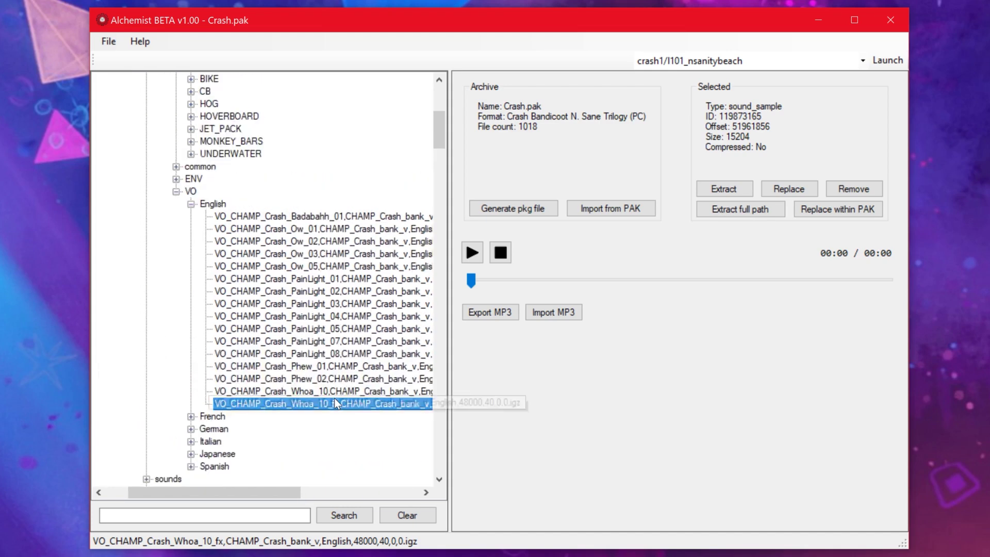
scroll(335, 400, "up", 4)
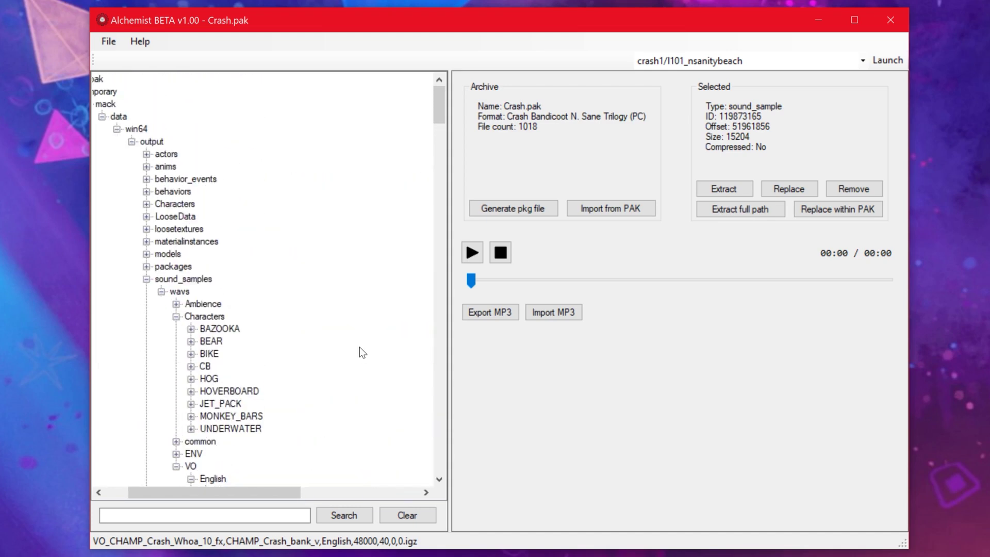
double_click(174, 155)
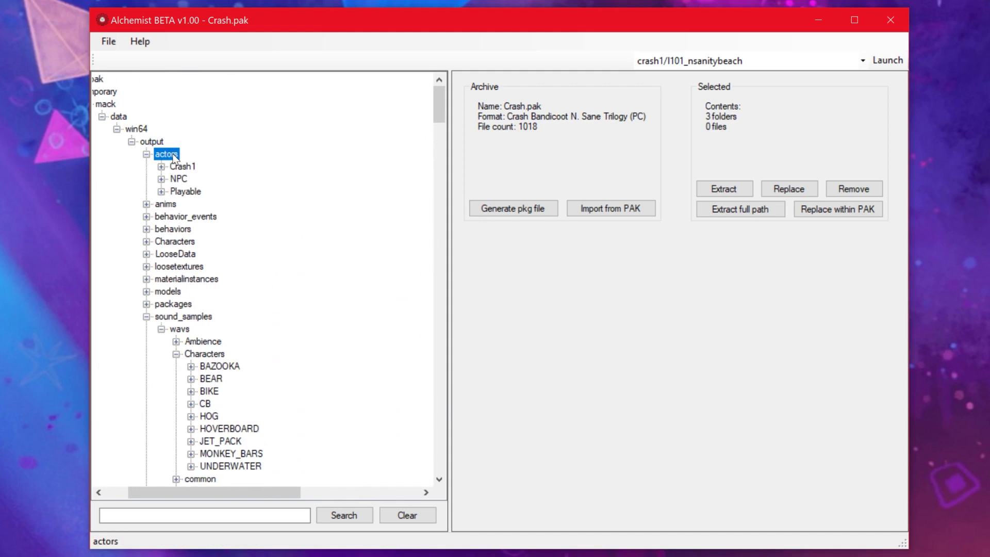
double_click(189, 192)
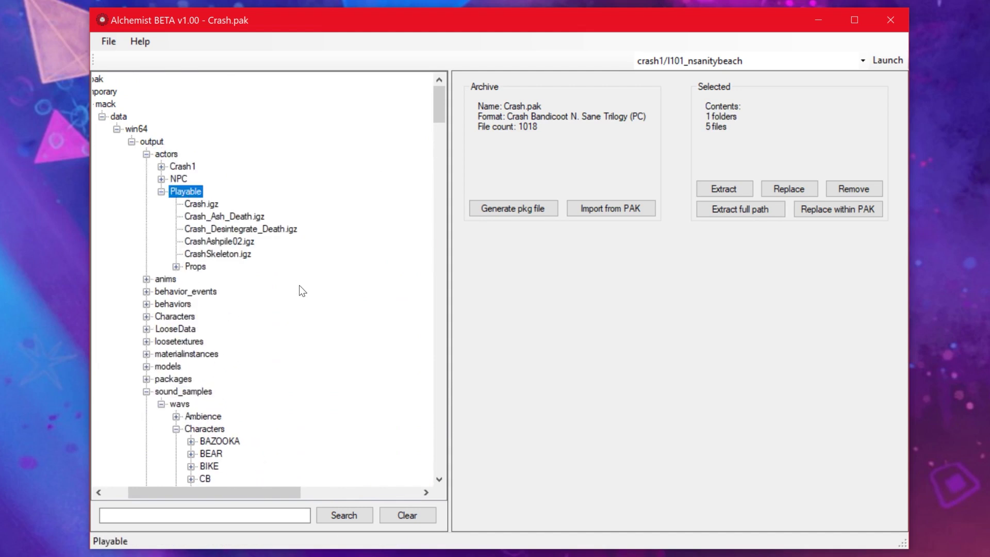
- Expand the behavior_events folder and its Playable subfolder to show the behavior event file
double_click(187, 291)
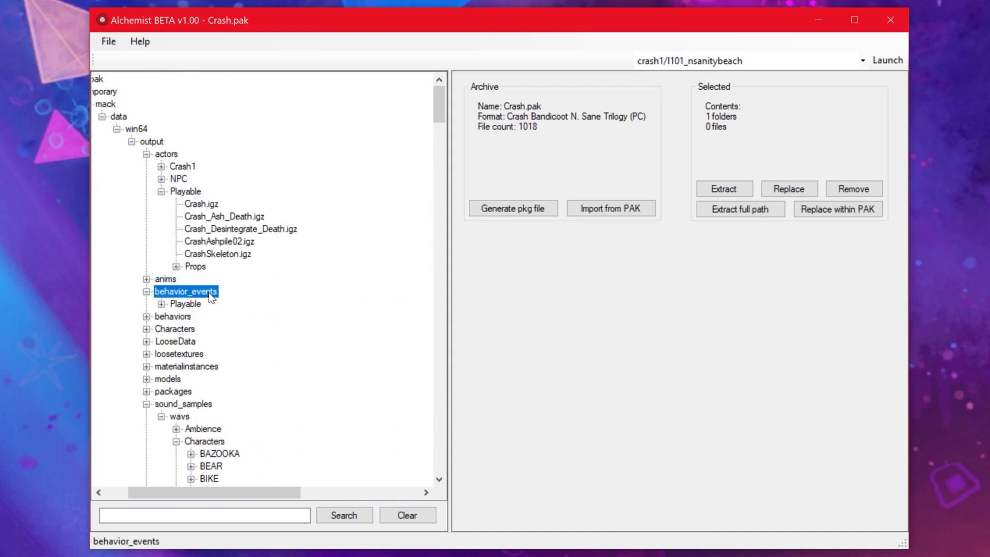
double_click(190, 306)
scroll(300, 331, "down", 2)
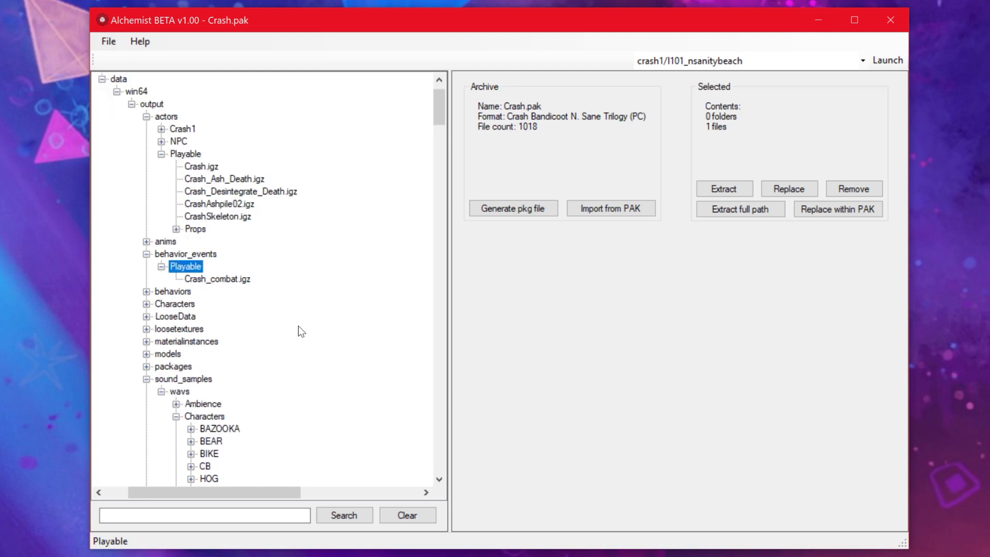
- Expand the materialinstances folder and look through its material files
double_click(203, 304)
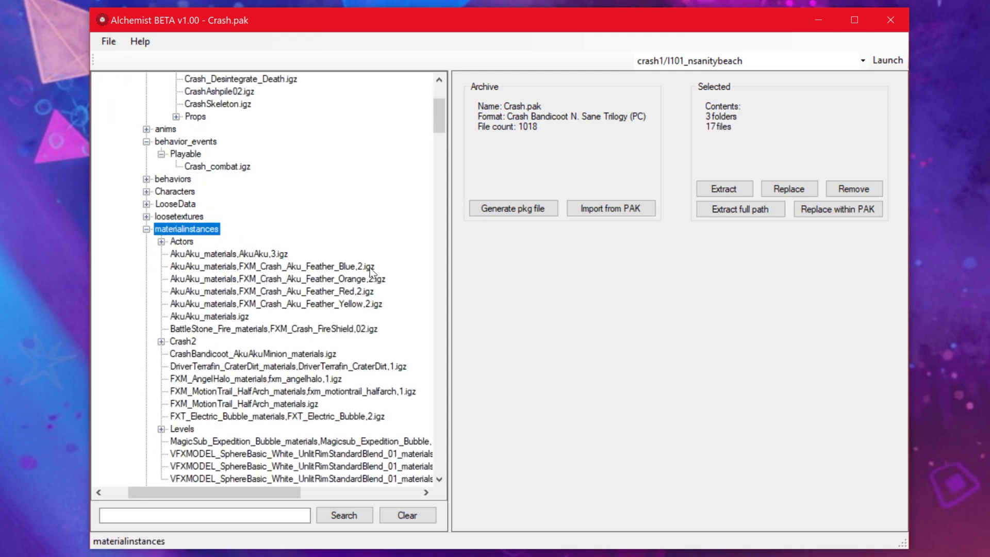
scroll(372, 273, "down", 6)
scroll(366, 369, "up", 4)
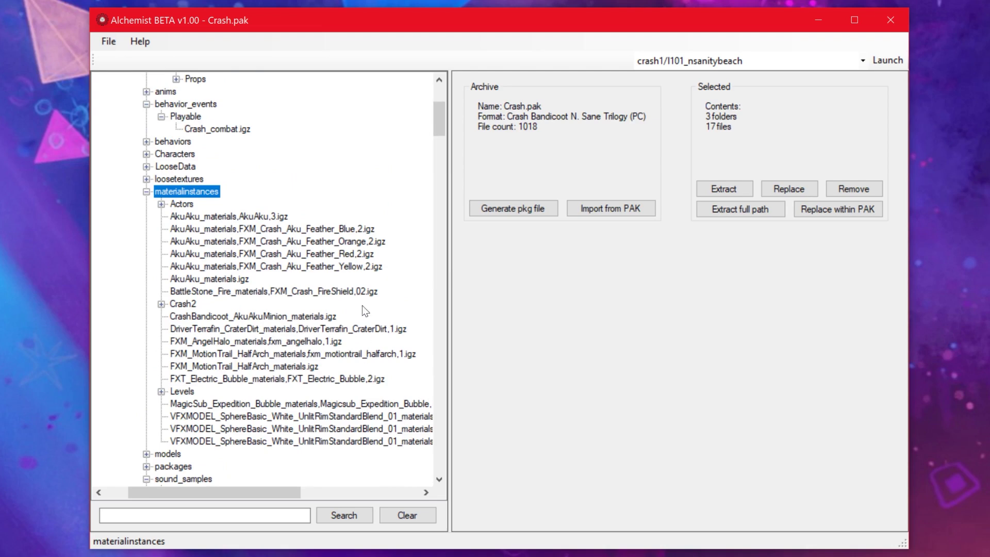
scroll(358, 258, "down", 11)
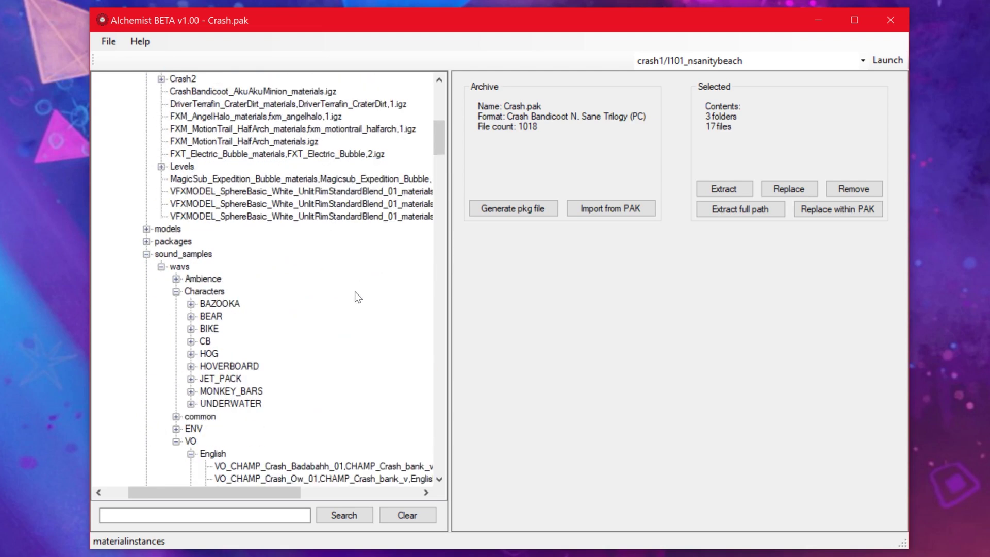
scroll(352, 306, "down", 4)
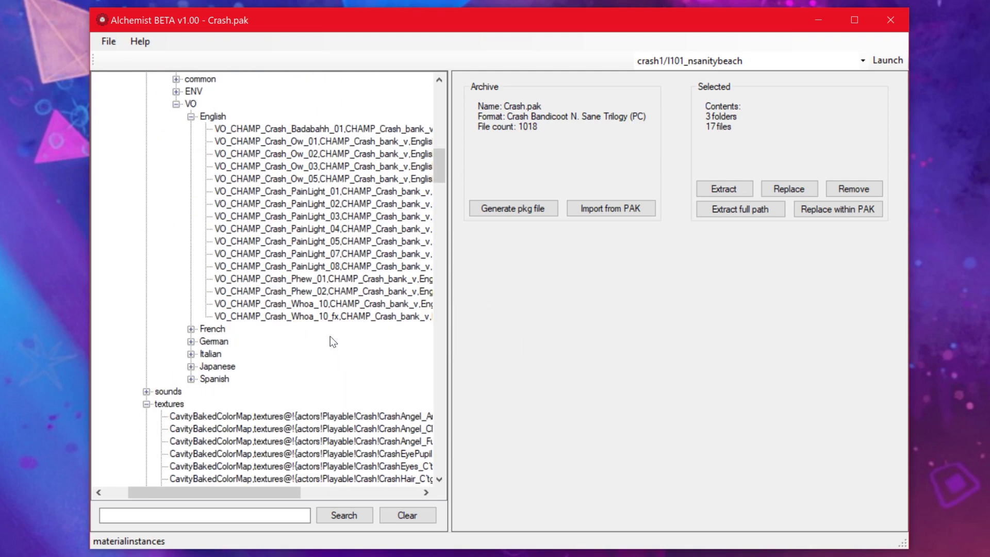
- Preview the CavityBakedColorMap textures for CrashAngel_AngelWings, CrashAngel_Cloth, CrashAngel_Fur, CrashEyePupil, CrashEyes and CrashHair in turn
left_click(338, 416)
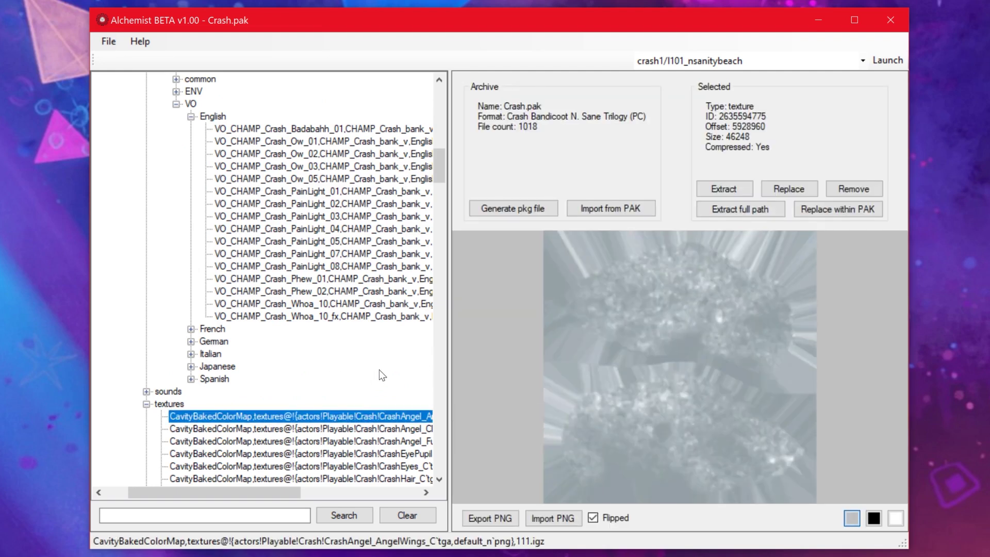
scroll(379, 370, "down", 3)
left_click(388, 319)
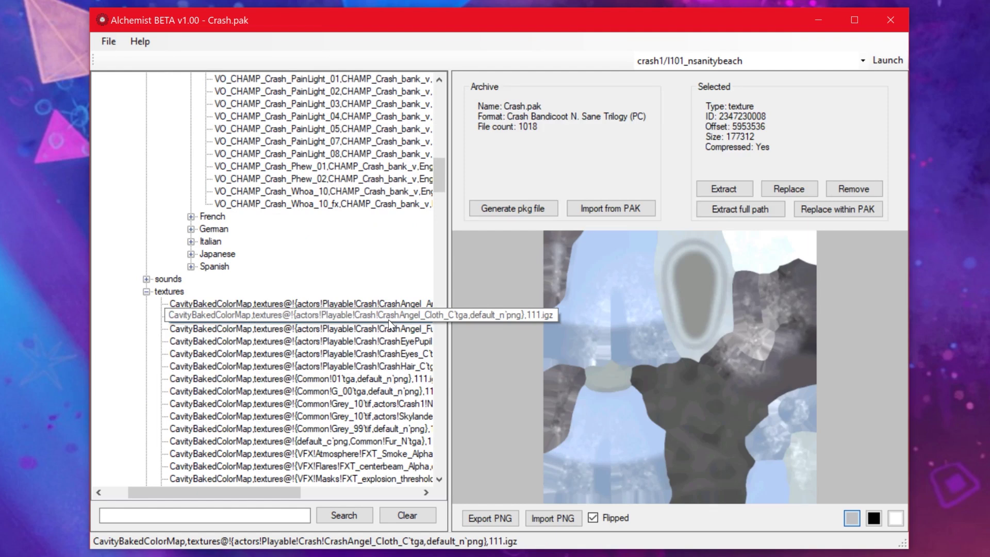
left_click(389, 329)
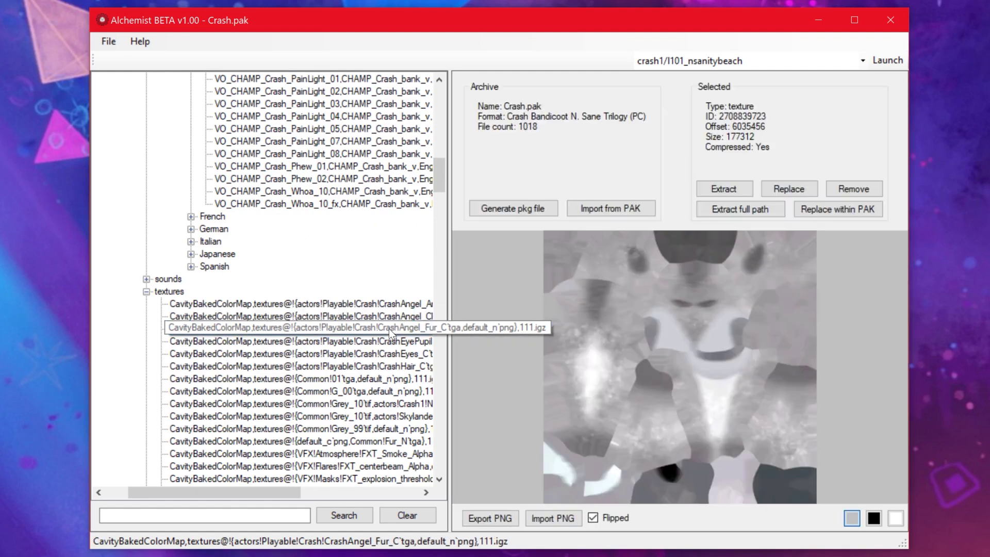
left_click(388, 342)
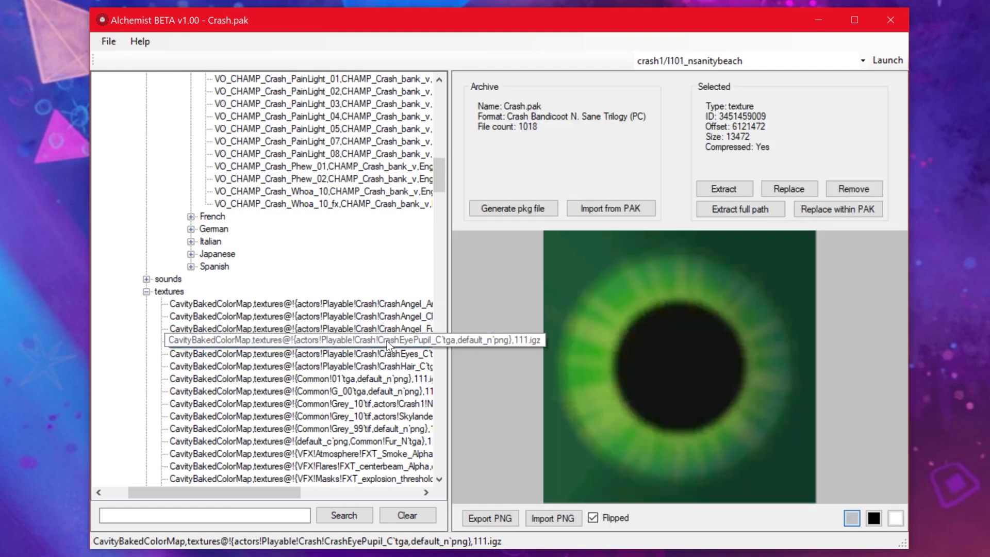
left_click(388, 350)
left_click(391, 363)
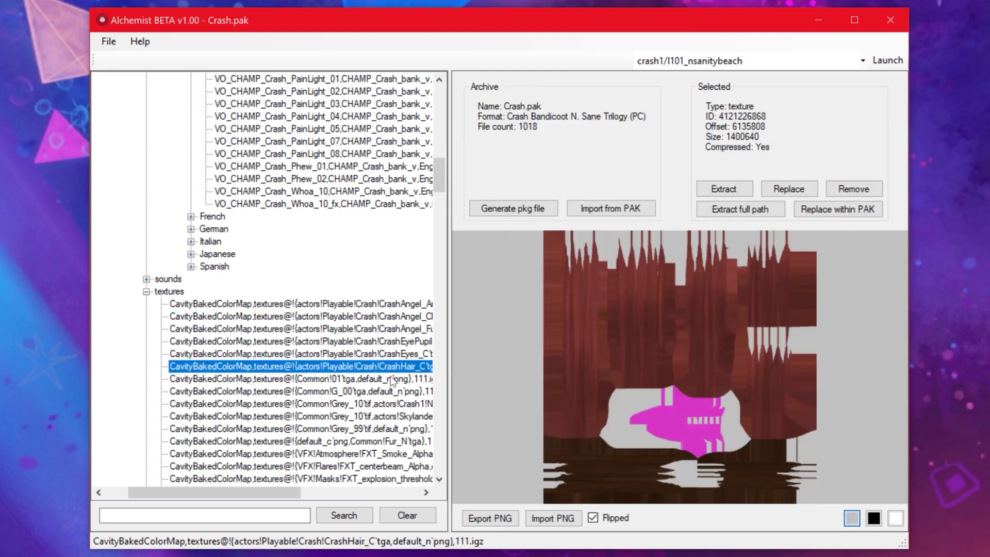
- Preview the CavityBakedColorMap textures Common 01, Common G_00, default_c with Fur_N, and FXT_Smoke_Alpha_01
left_click(392, 380)
left_click(392, 391)
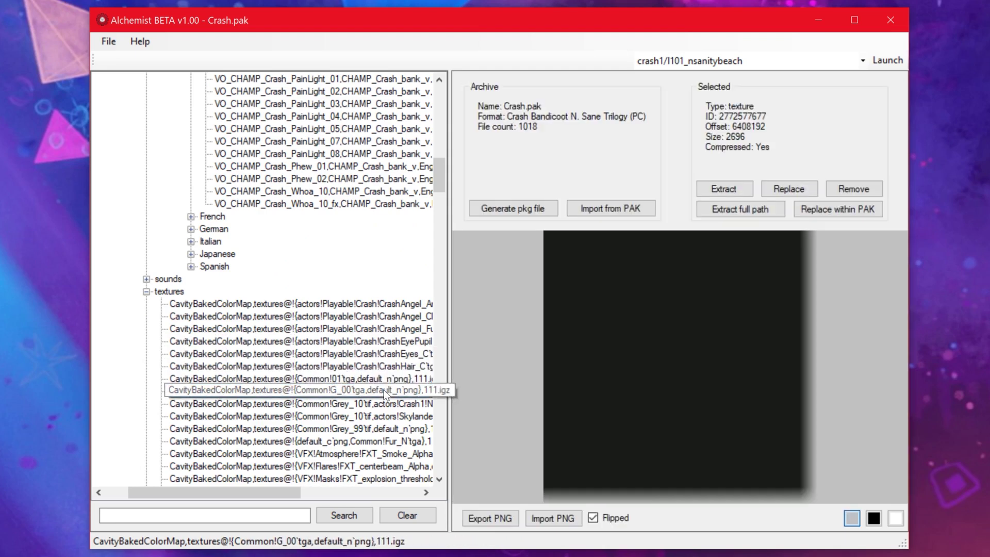
left_click(372, 439)
left_click(367, 452)
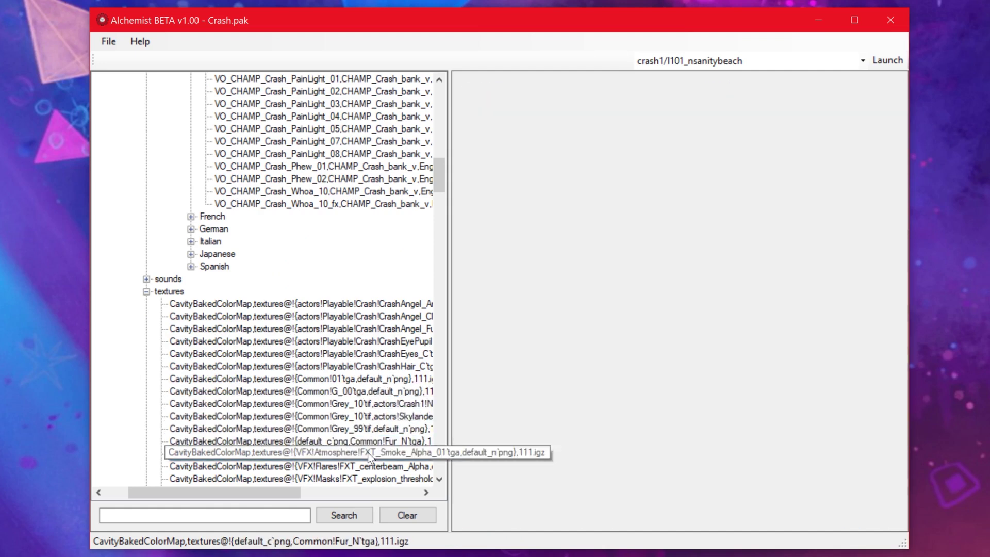
scroll(367, 453, "down", 2)
scroll(367, 453, "down", 4)
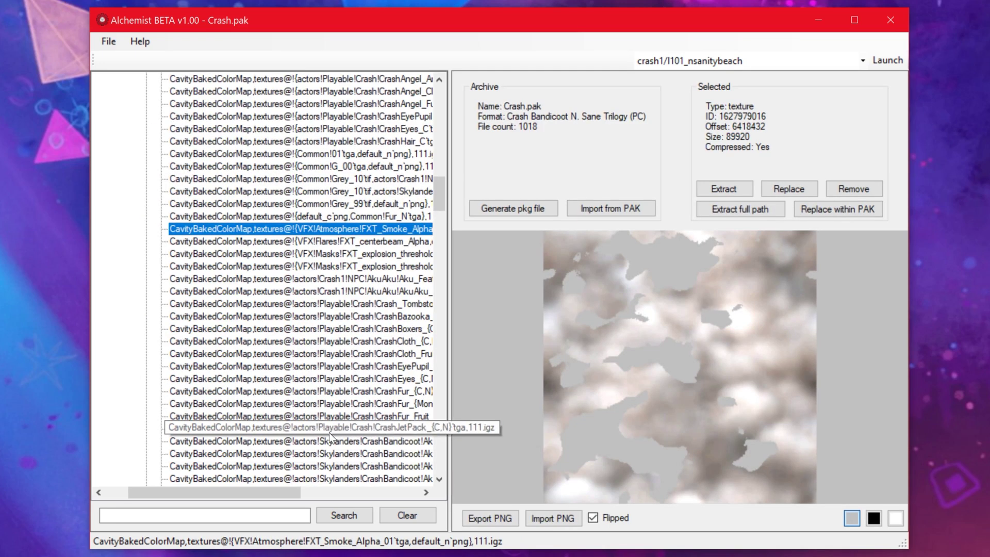
- Preview the CrashCloth and CrashBoxers cavity textures, and look through the ColorMap textures listed below them
scroll(367, 453, "right", 2)
left_click(369, 341)
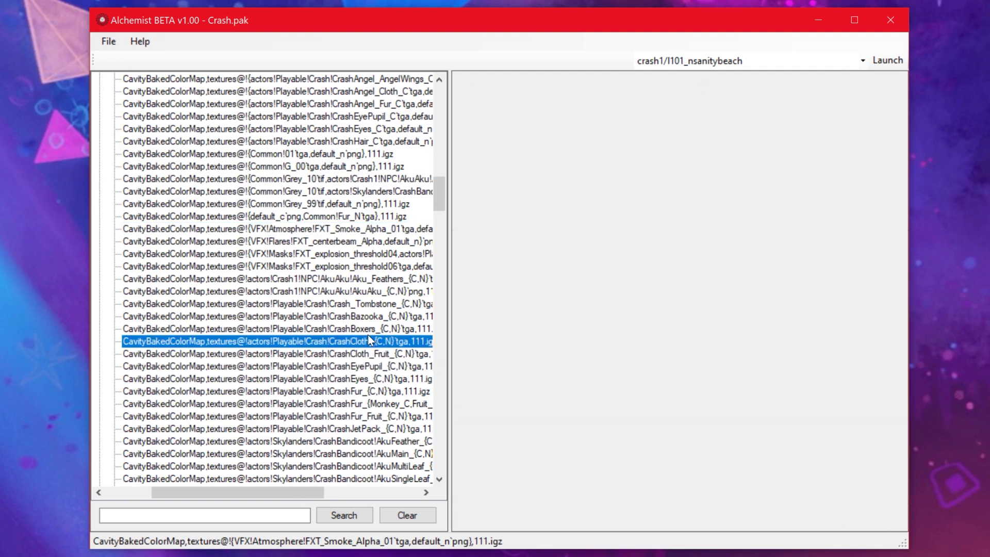
left_click(375, 330)
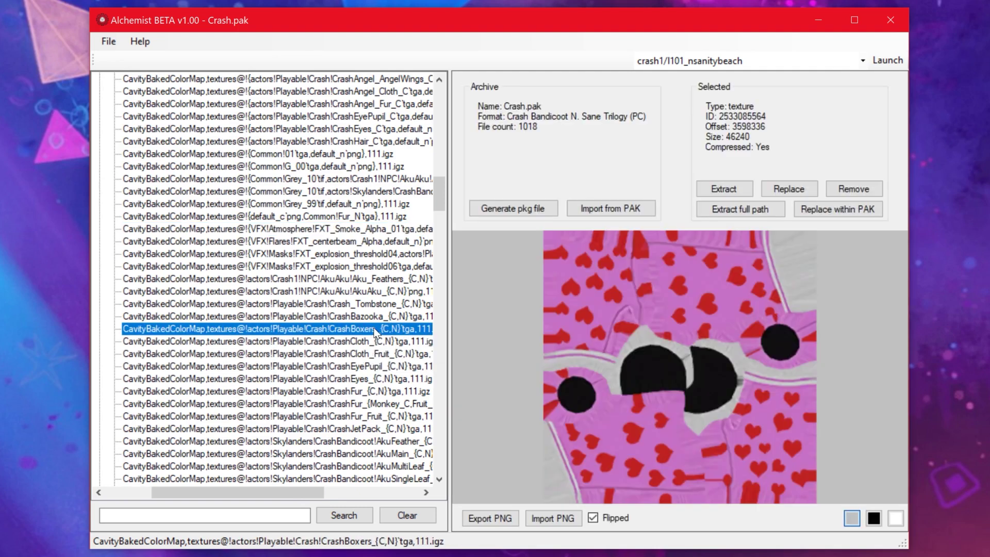
scroll(371, 384, "down", 4)
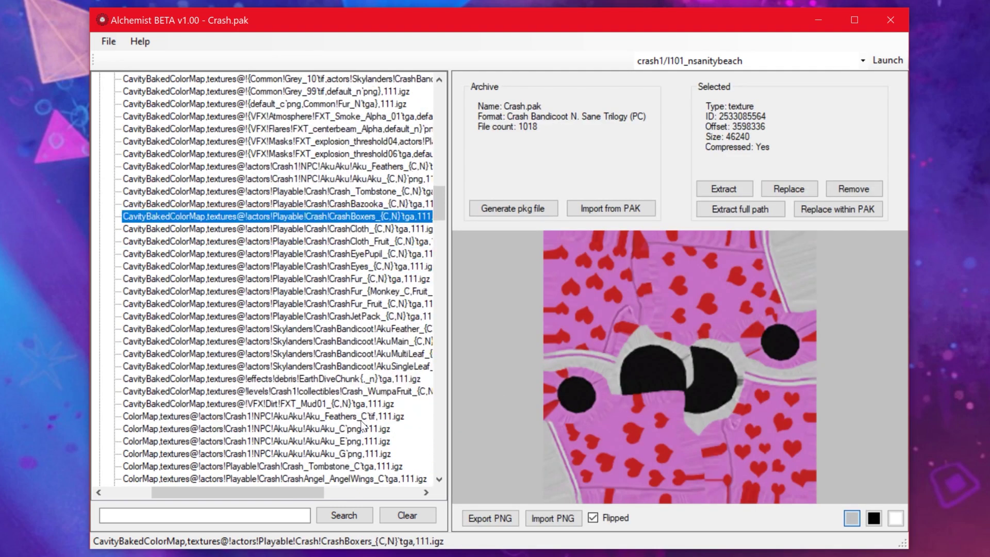
scroll(362, 426, "down", 1)
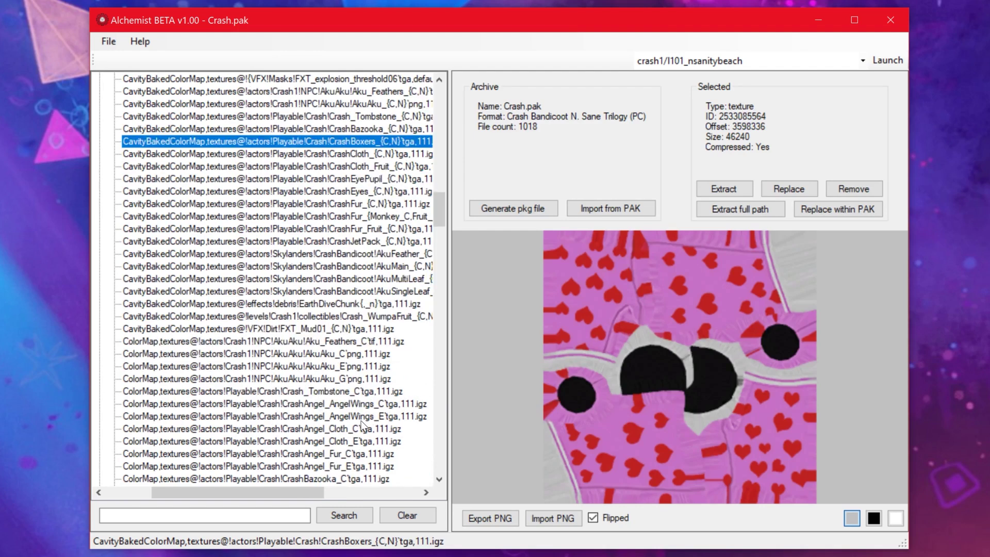
scroll(363, 426, "down", 11)
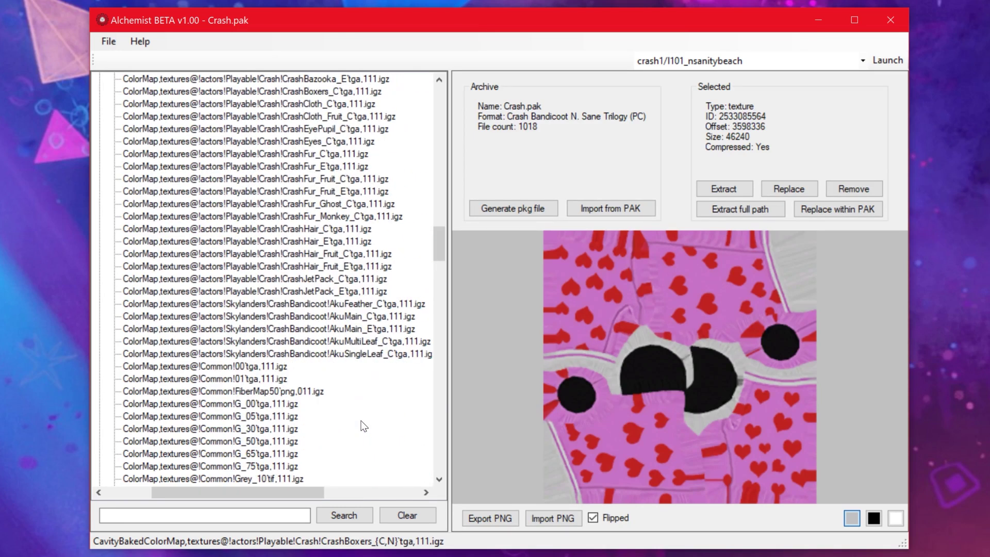
scroll(364, 426, "down", 5)
scroll(363, 426, "down", 1)
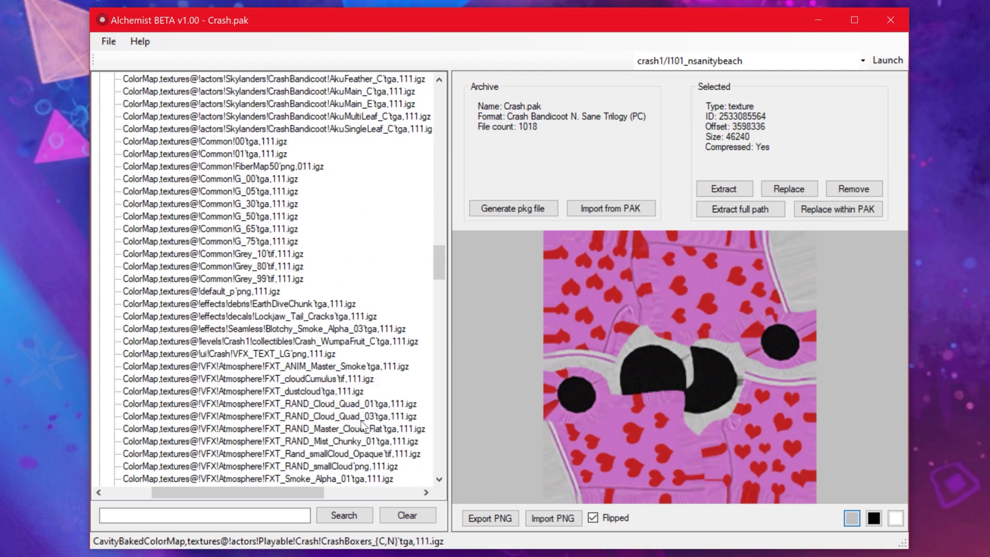
- Expand the Characters folder down to Playable and open Crash_CharacterData.igz to view its structure
scroll(363, 426, "up", 20)
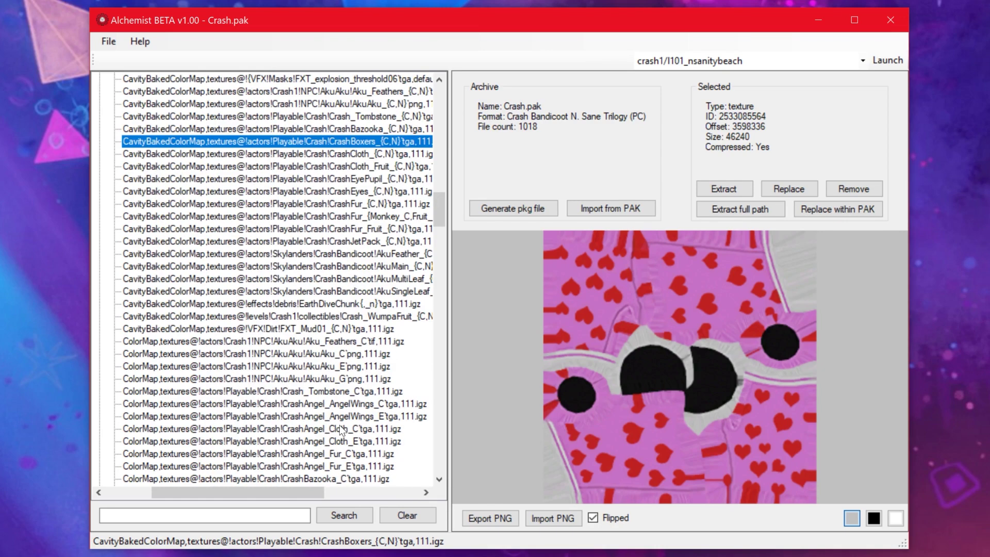
scroll(337, 428, "up", 20)
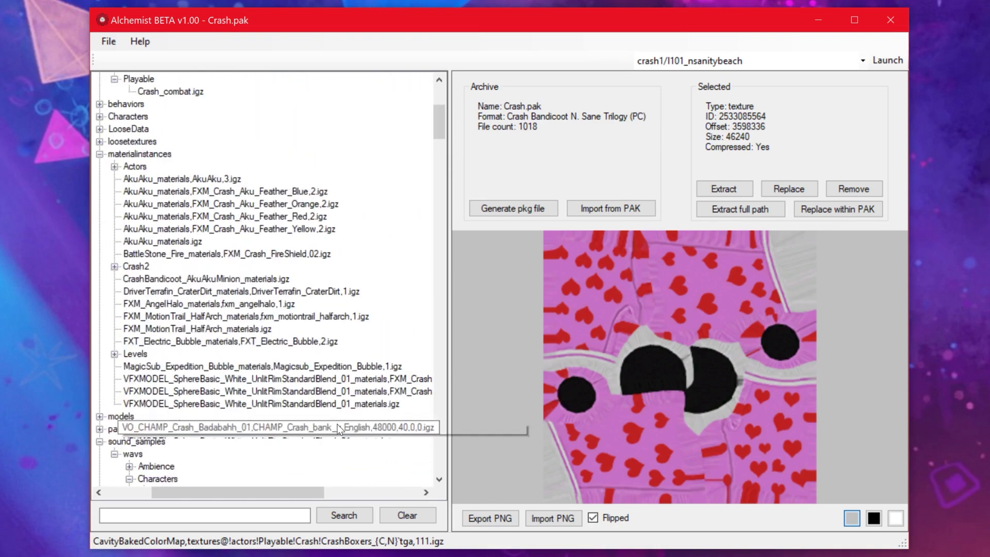
scroll(366, 373, "up", 1)
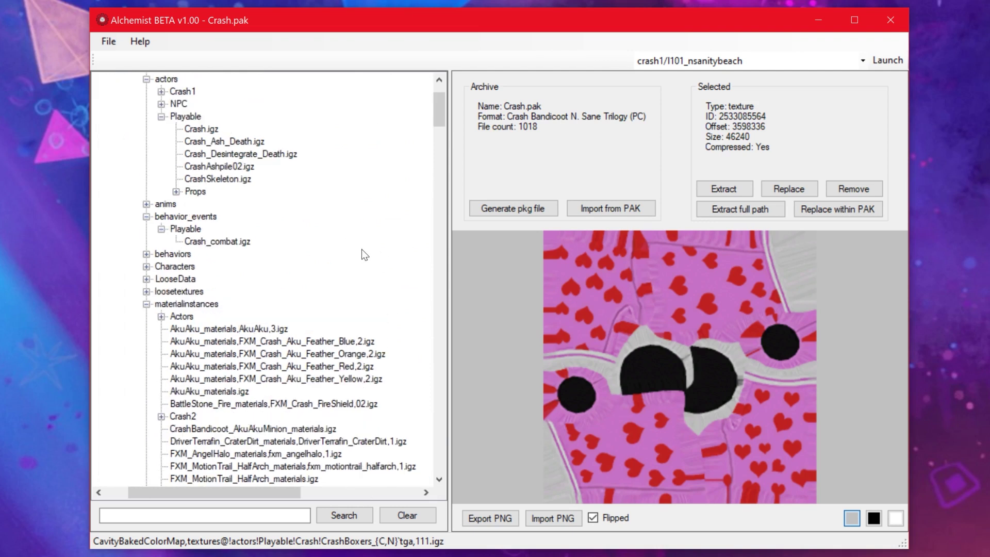
double_click(191, 267)
double_click(186, 279)
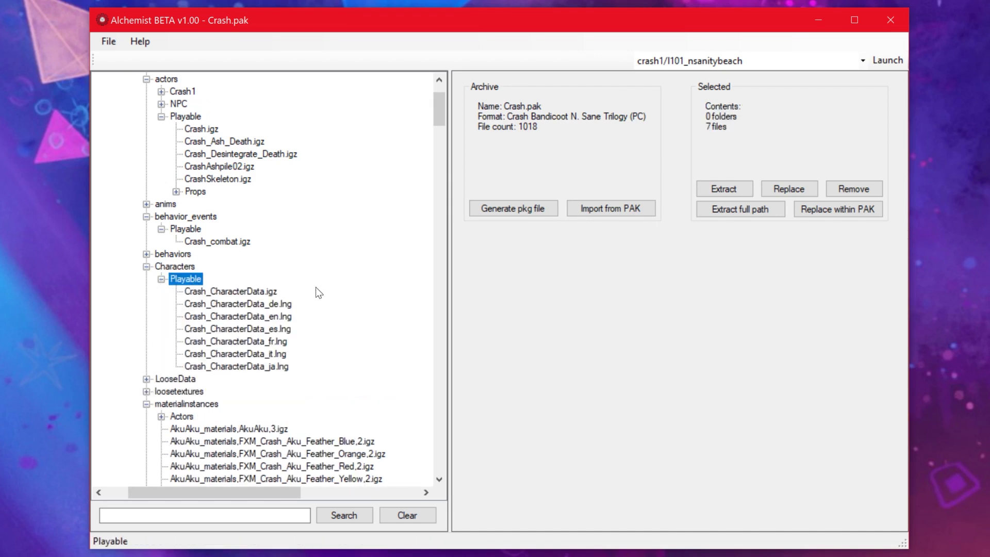
scroll(366, 288, "down", 2)
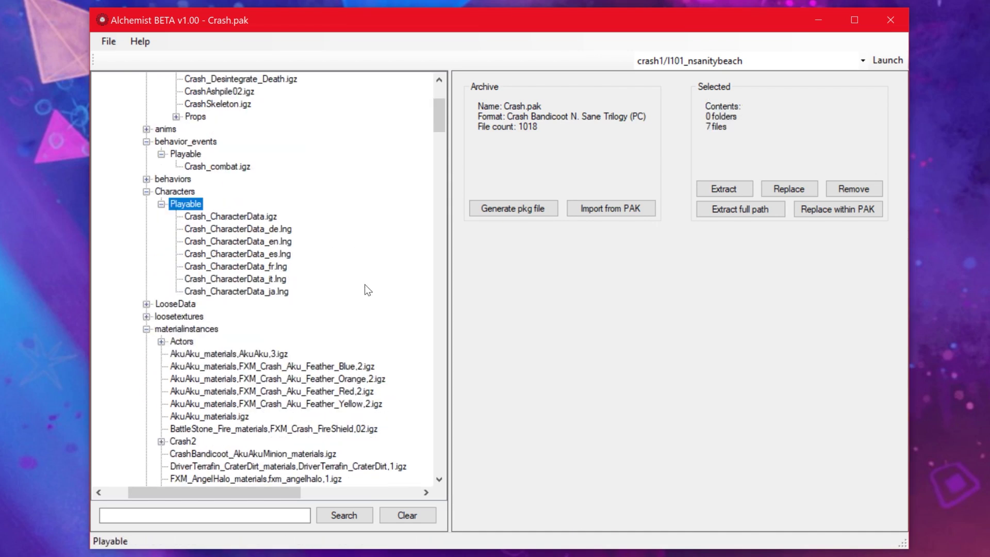
left_click(197, 217)
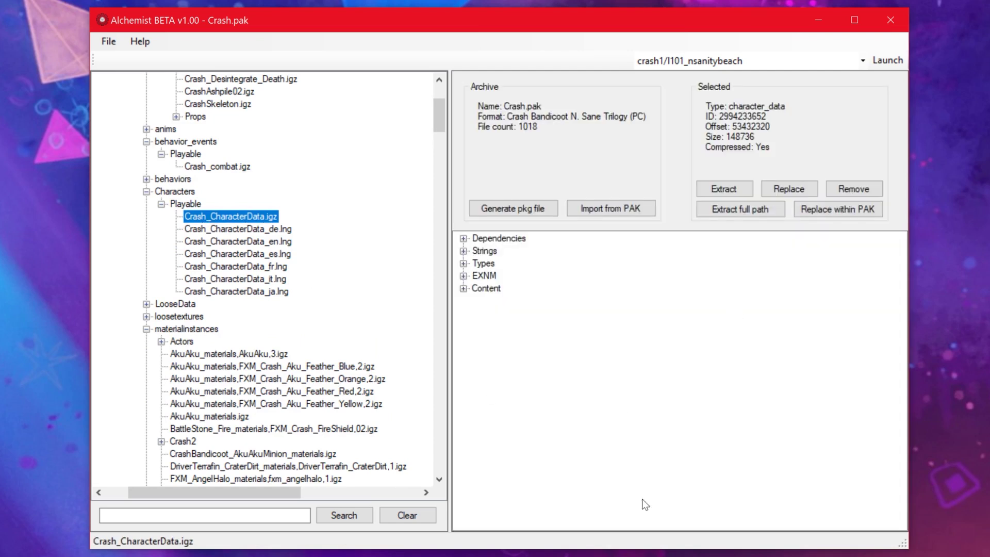
- Expand the Content section of Crash_CharacterData.igz and look through its objects down to localizationMarker
double_click(501, 289)
scroll(732, 309, "down", 10)
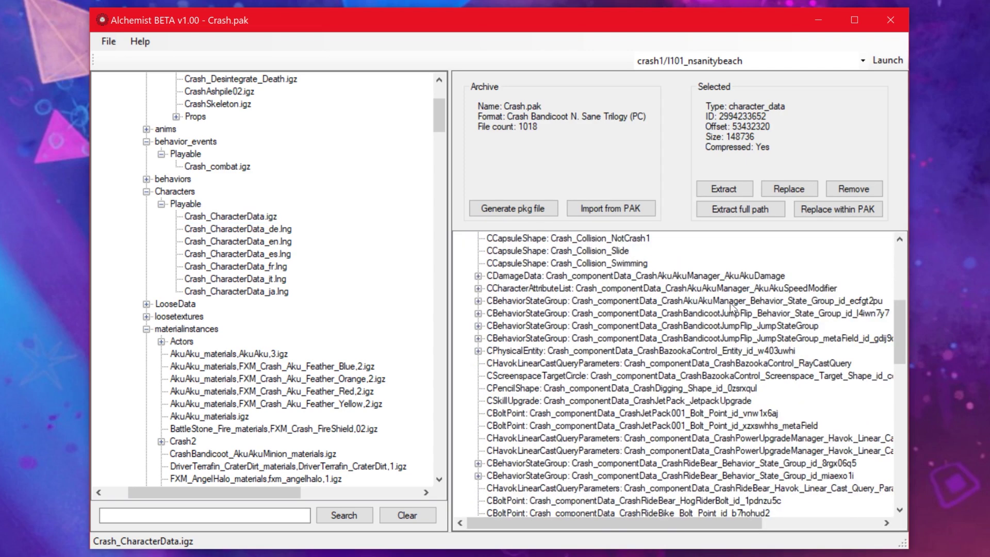
scroll(748, 428, "down", 10)
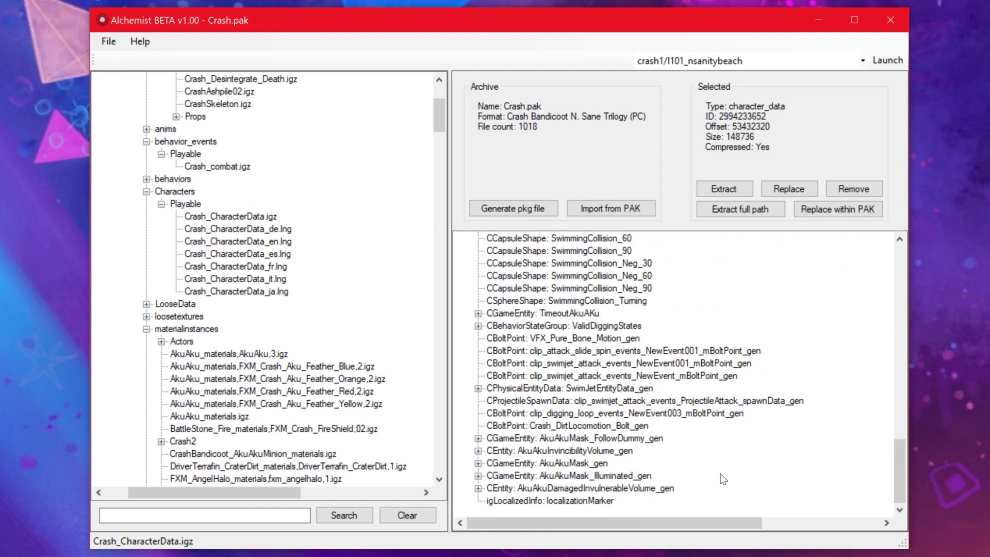
scroll(723, 480, "up", 12)
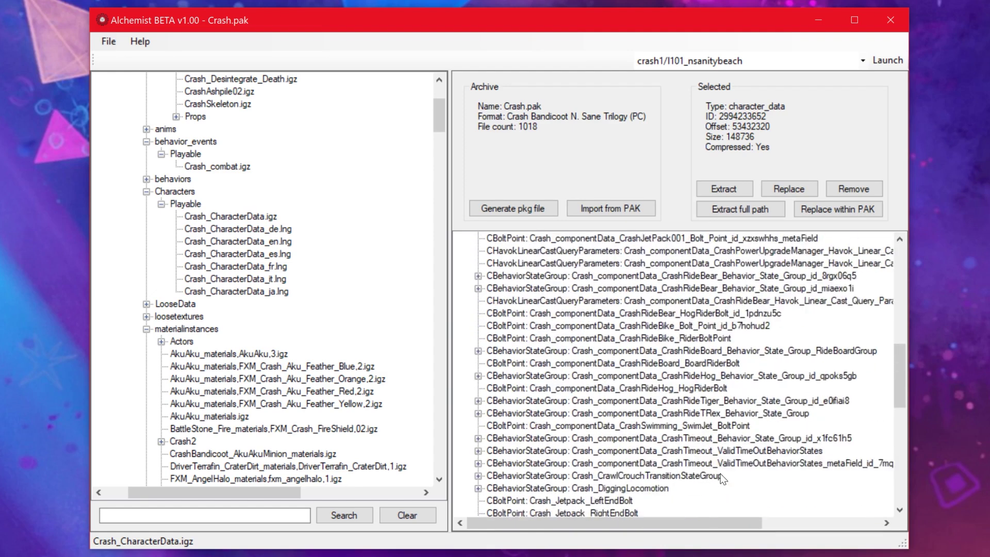
scroll(723, 480, "up", 9)
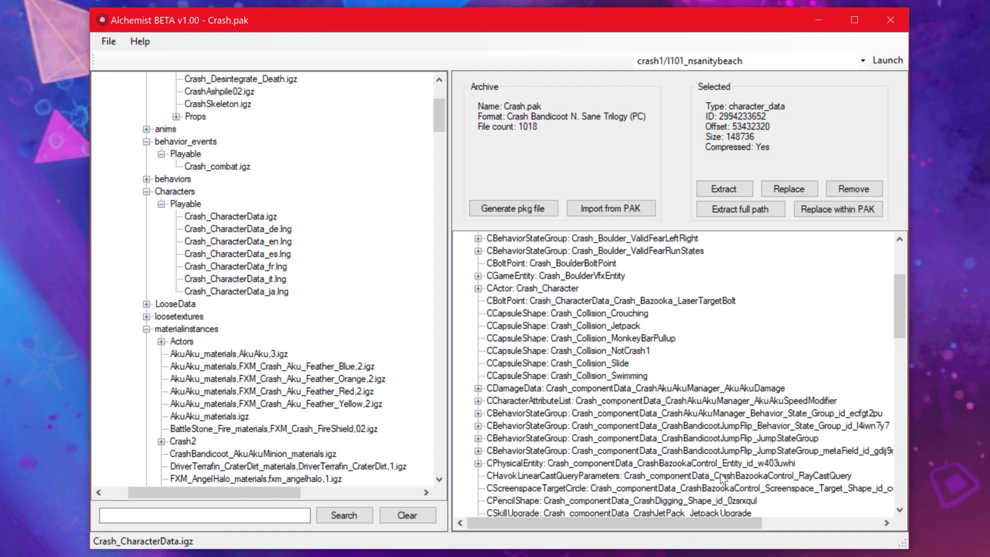
scroll(722, 479, "up", 4)
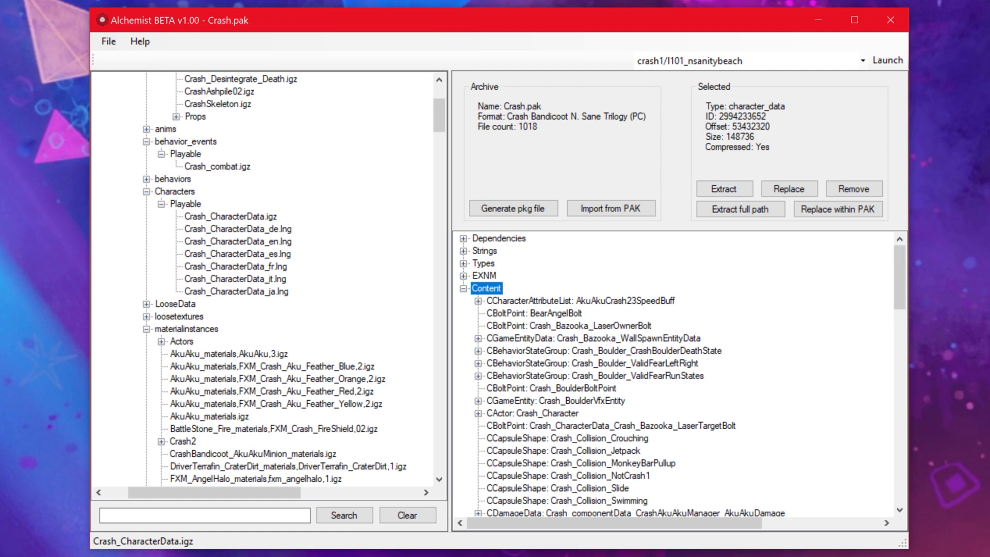
- Extract Crash_CharacterData.igz to b:\Crash_CharacterData.igz, replacing the existing file
left_click(733, 189)
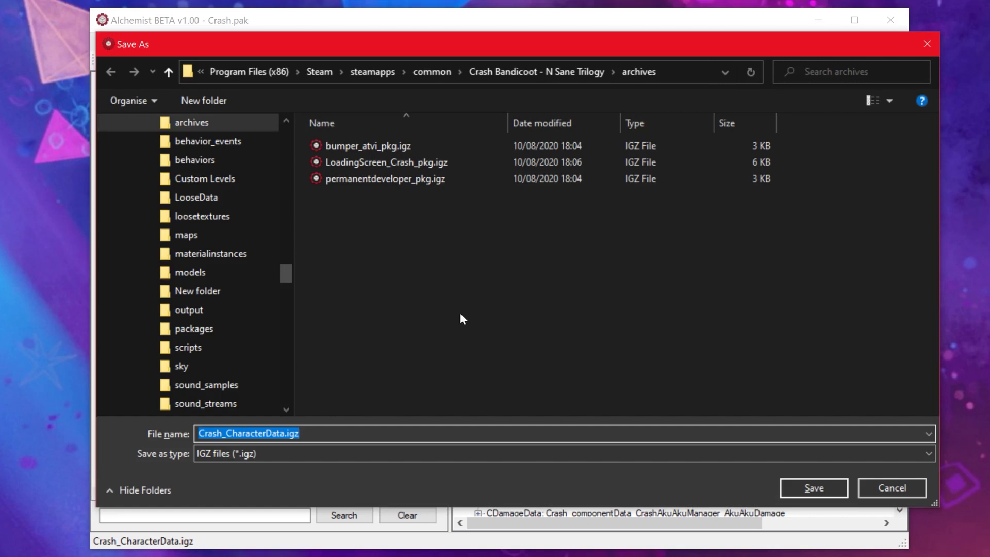
key("Home")
type("b:\\")
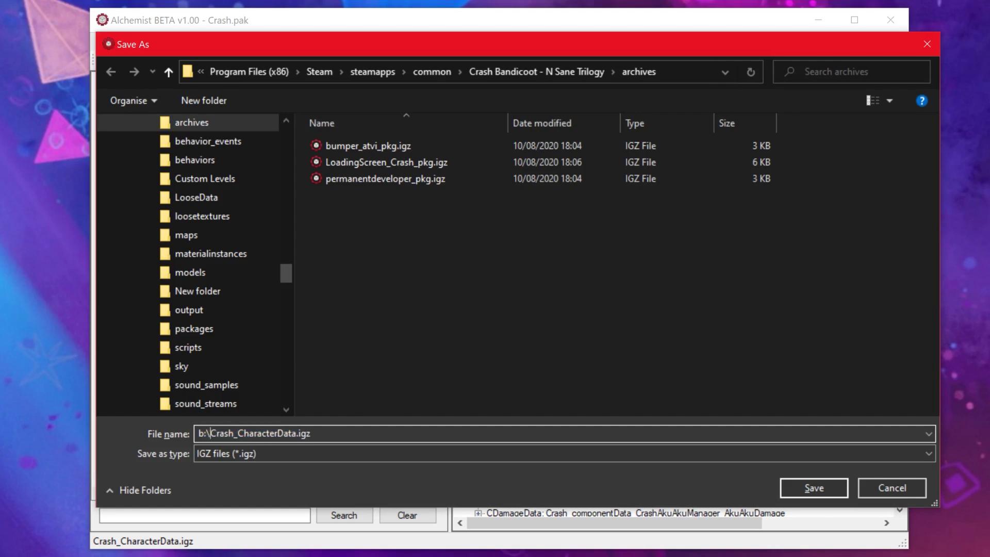
left_click(797, 486)
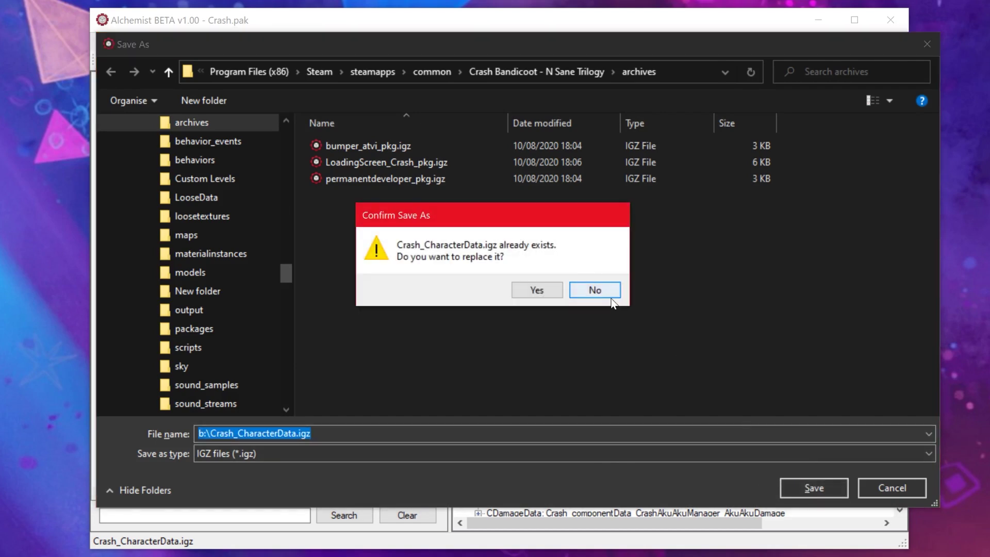
left_click(536, 296)
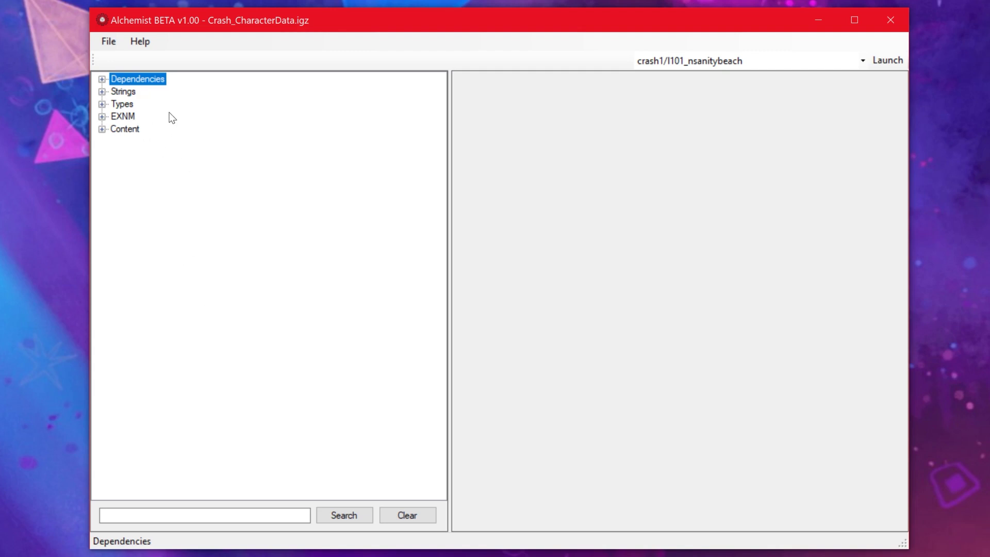
- Expand the Dependencies of the extracted Crash_CharacterData.igz and select the <build>actors:/Playable/Crash.igz entry
double_click(117, 83)
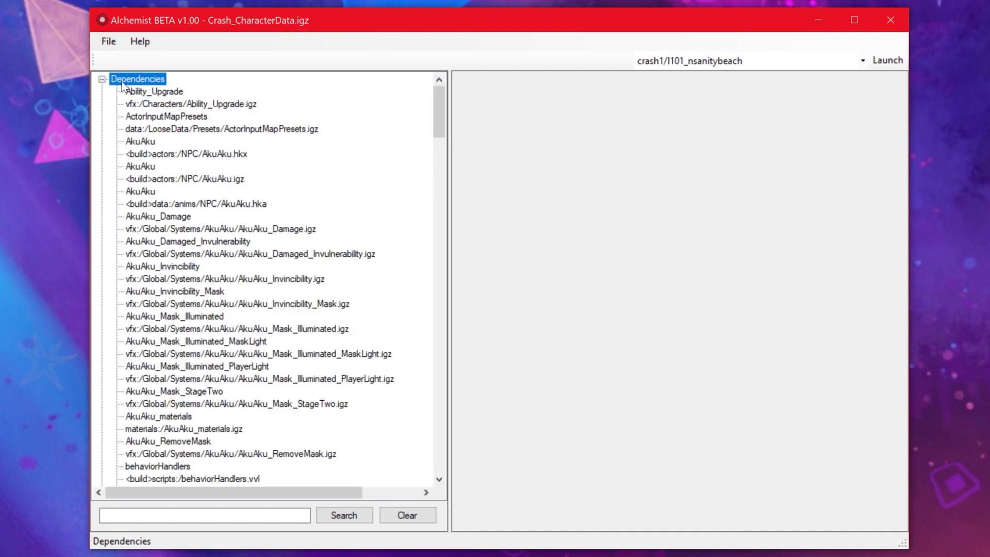
scroll(265, 190, "down", 5)
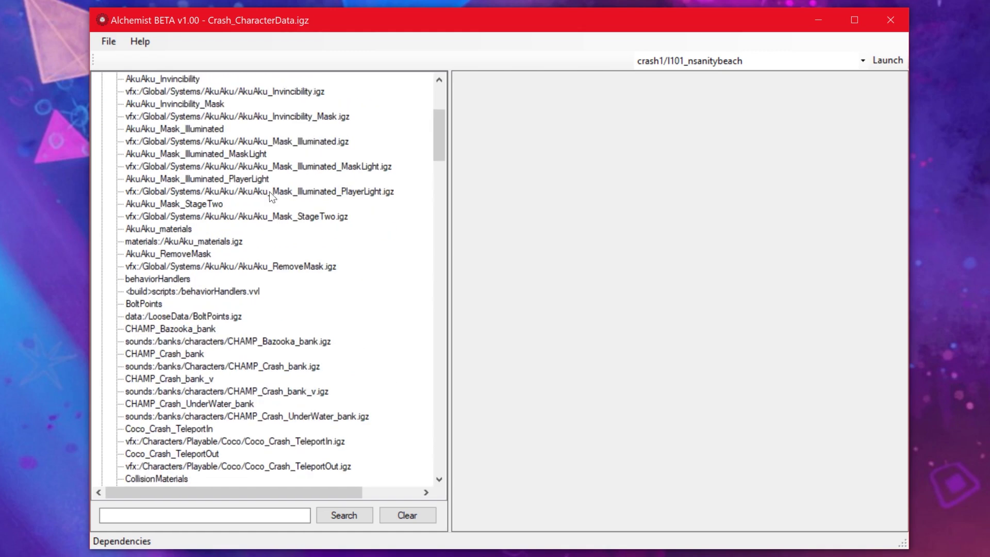
scroll(386, 241, "down", 12)
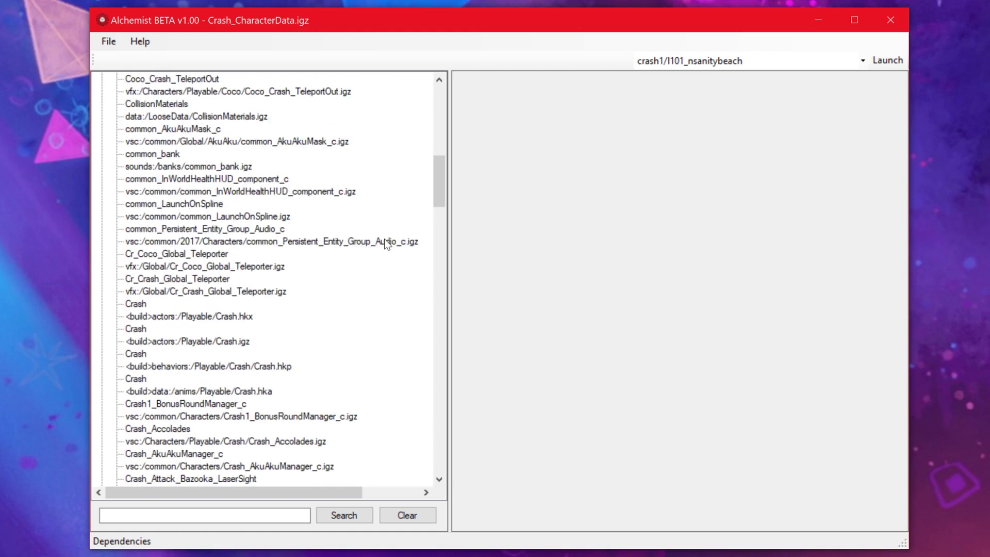
scroll(387, 245, "down", 1)
left_click(135, 217)
left_click(161, 229)
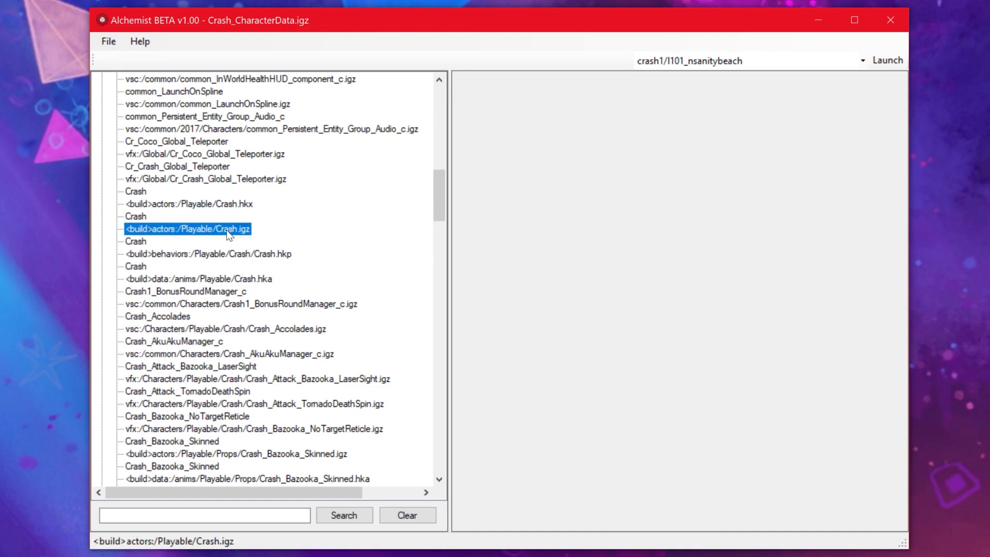
- Look through the remaining dependencies to PhysicsMotionProperties, select the Strings section, and return to the start of the dependency list
scroll(337, 228, "down", 1)
scroll(337, 228, "down", 9)
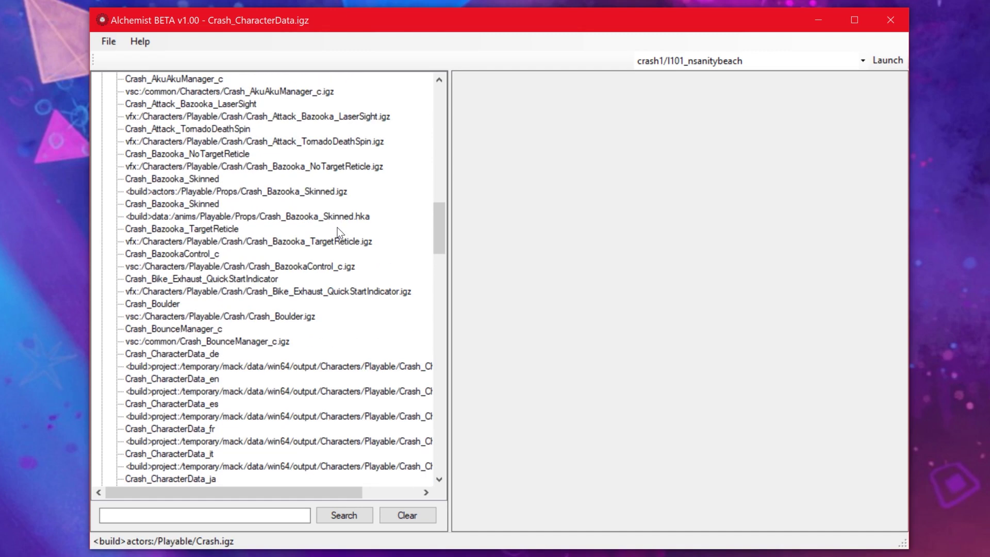
scroll(337, 234, "down", 11)
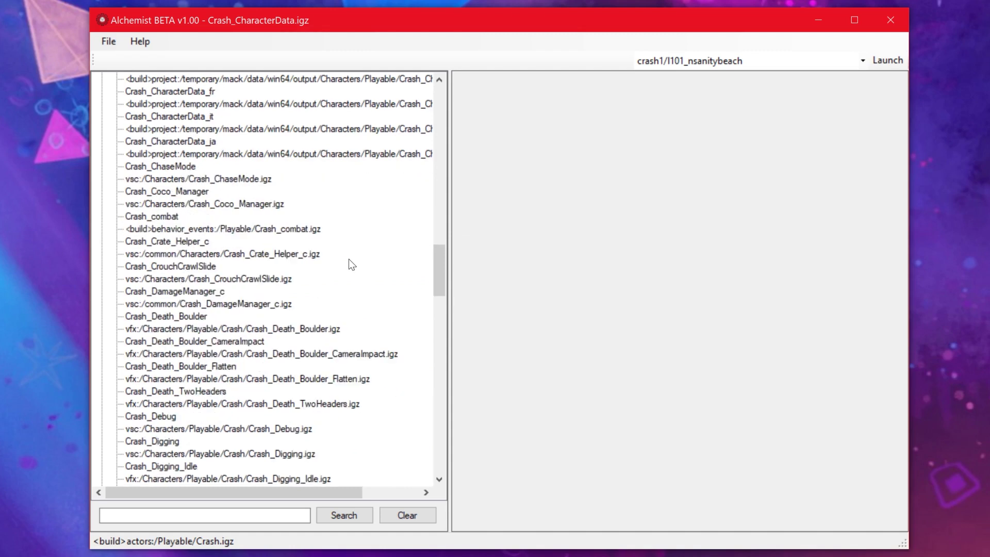
scroll(352, 265, "down", 18)
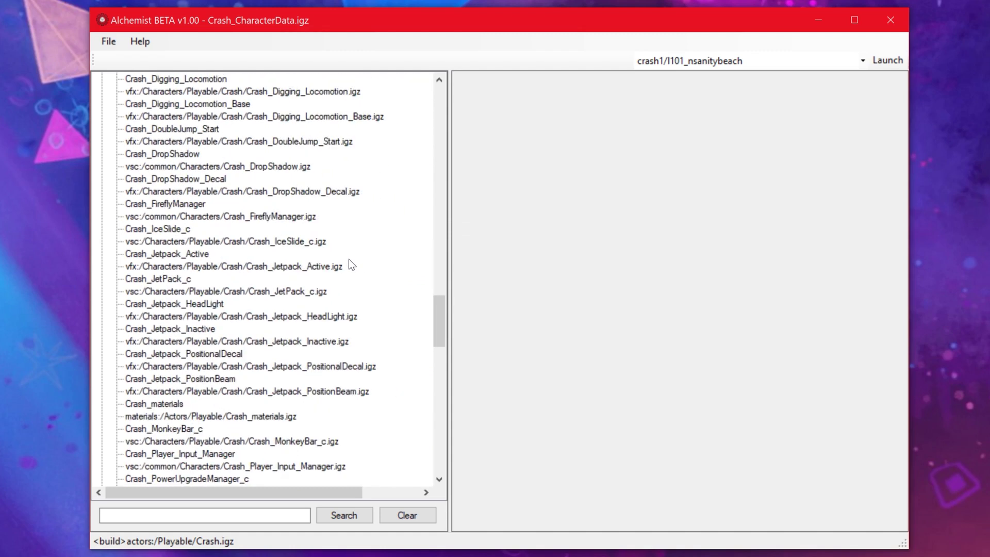
scroll(365, 274, "down", 14)
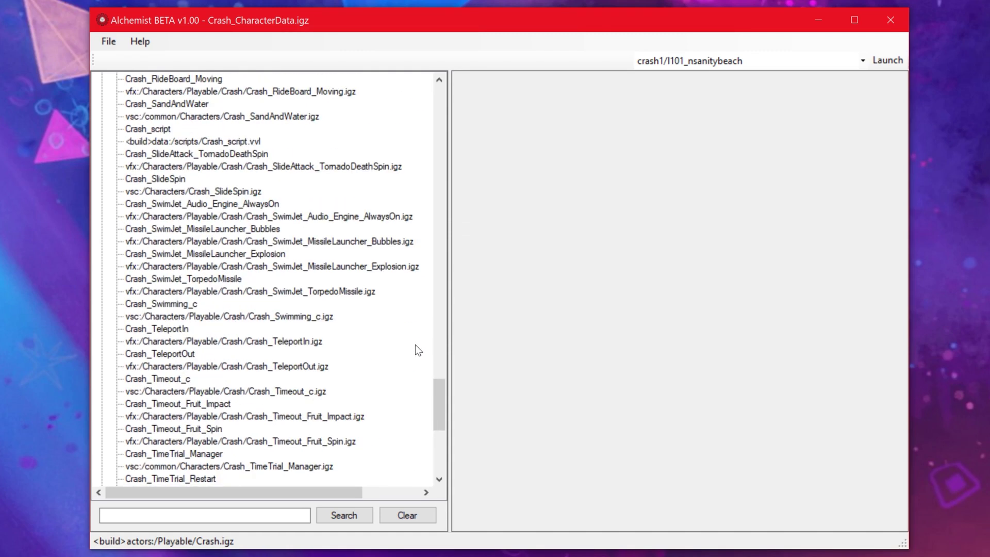
scroll(412, 355, "down", 1)
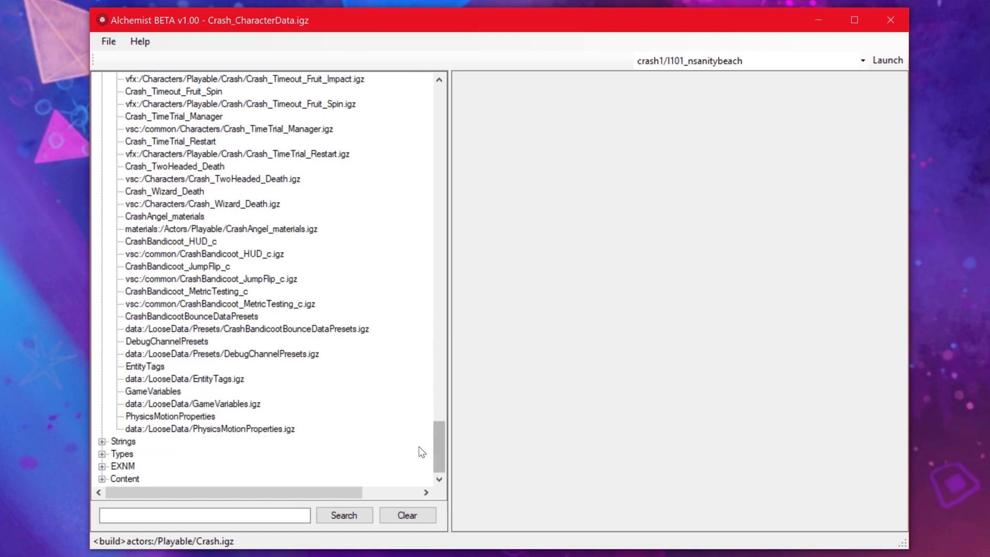
left_click_drag(439, 443, 448, 88)
left_click(126, 442)
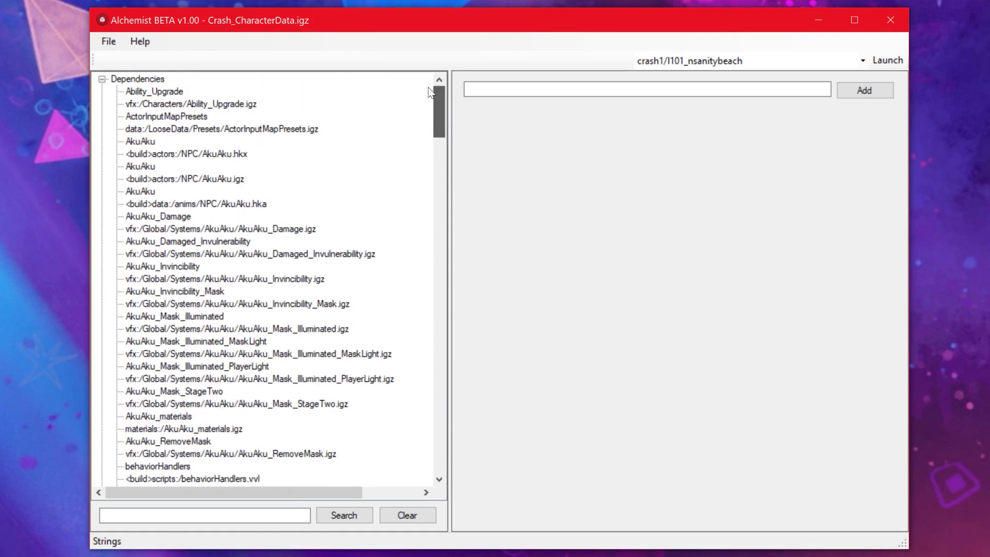
- Select the dependency entries from AkuAku_RemoveMask through behaviorHandlers to BoltPoints one after another
scroll(226, 256, "down", 5)
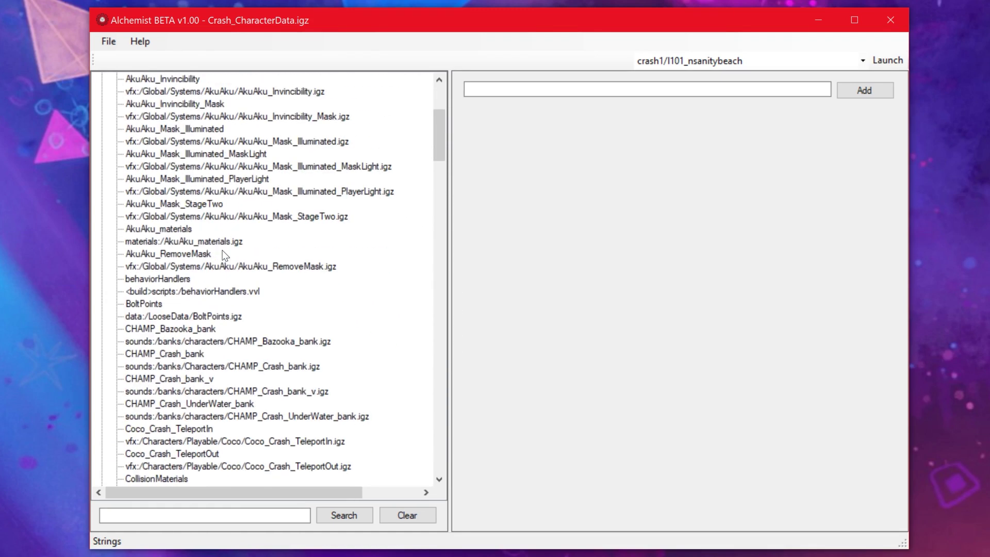
left_click(205, 253)
scroll(209, 255, "down", 1)
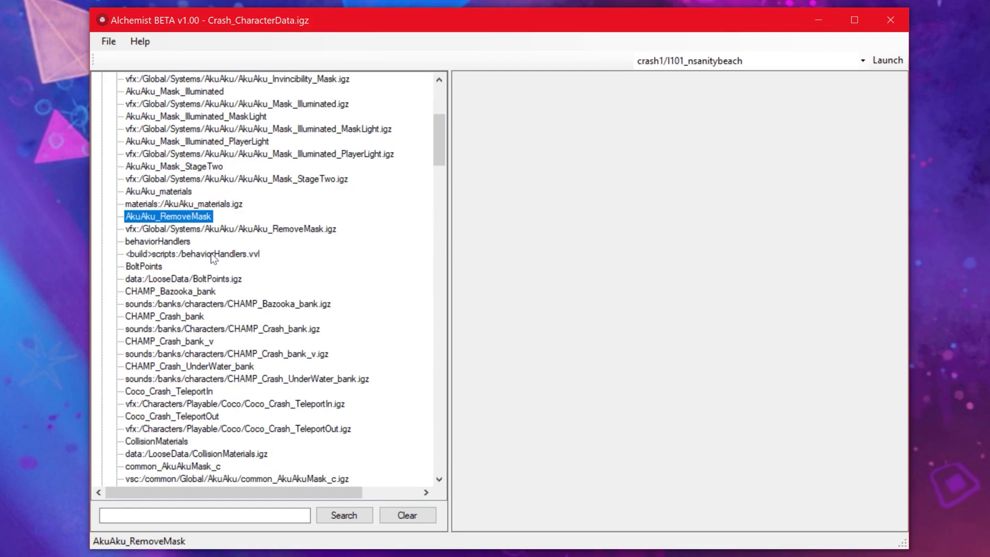
left_click(176, 234)
left_click(177, 241)
left_click(184, 254)
left_click(160, 267)
- Look through the dependencies as far as the Crash_CharacterData language files and Crash_ChaseMode, and return to the beginning
scroll(239, 357, "down", 15)
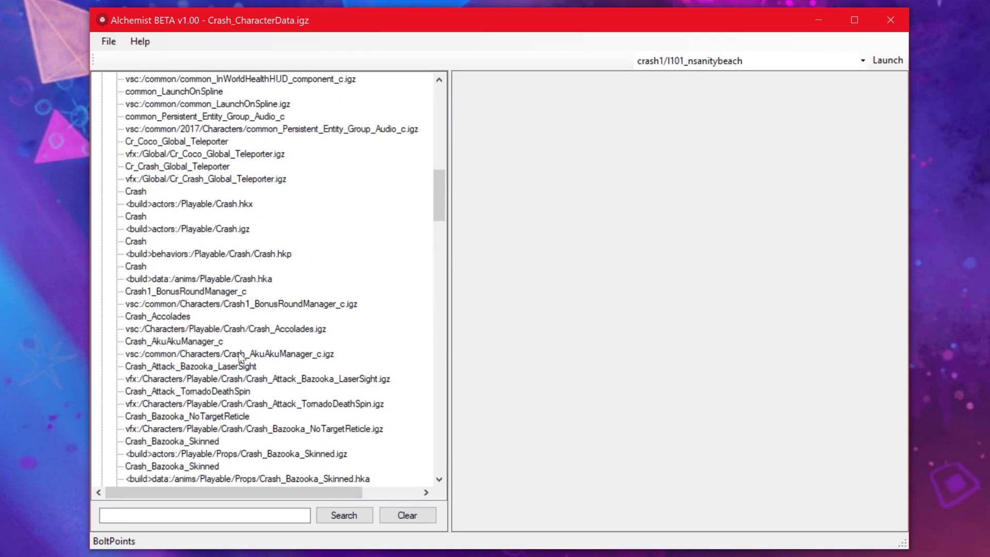
scroll(239, 357, "down", 1)
scroll(239, 357, "down", 5)
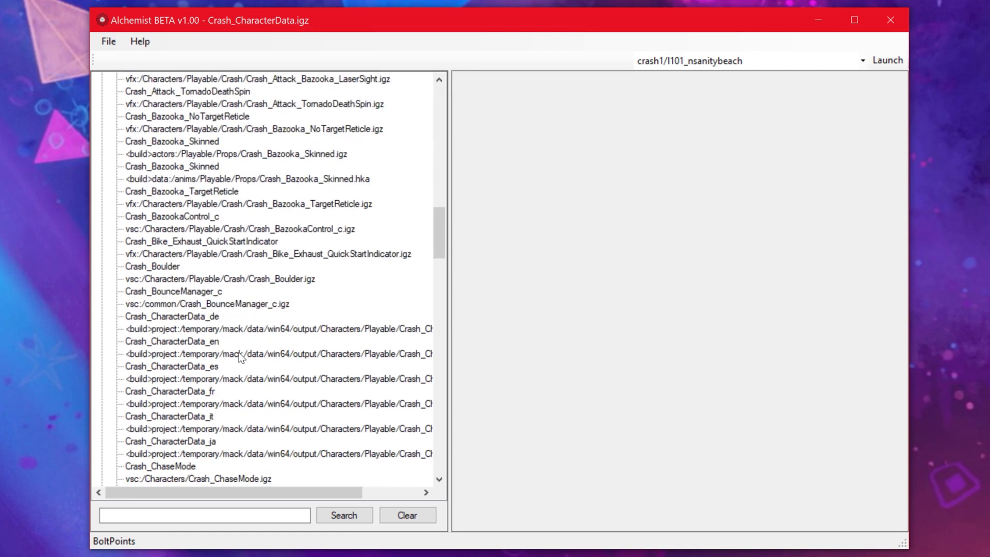
scroll(308, 369, "up", 6)
scroll(308, 370, "up", 20)
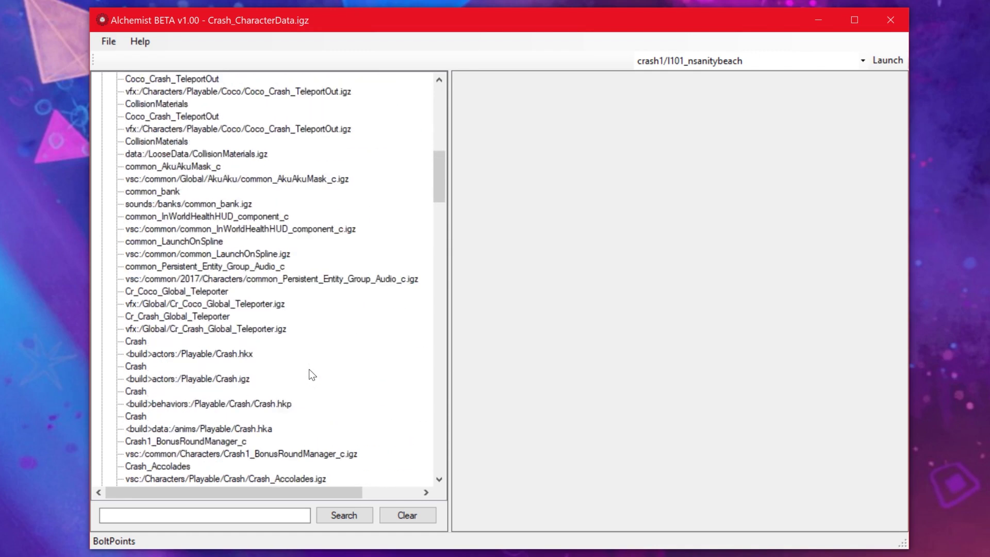
- Expand the Strings section and open the Crash_BounceManager_c string's text for editing
left_click(123, 79)
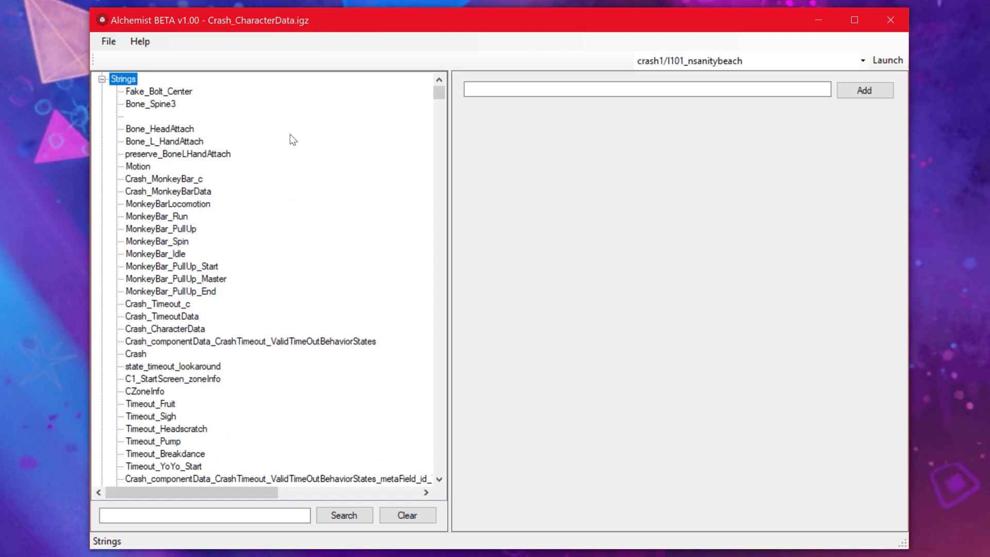
scroll(303, 193, "down", 12)
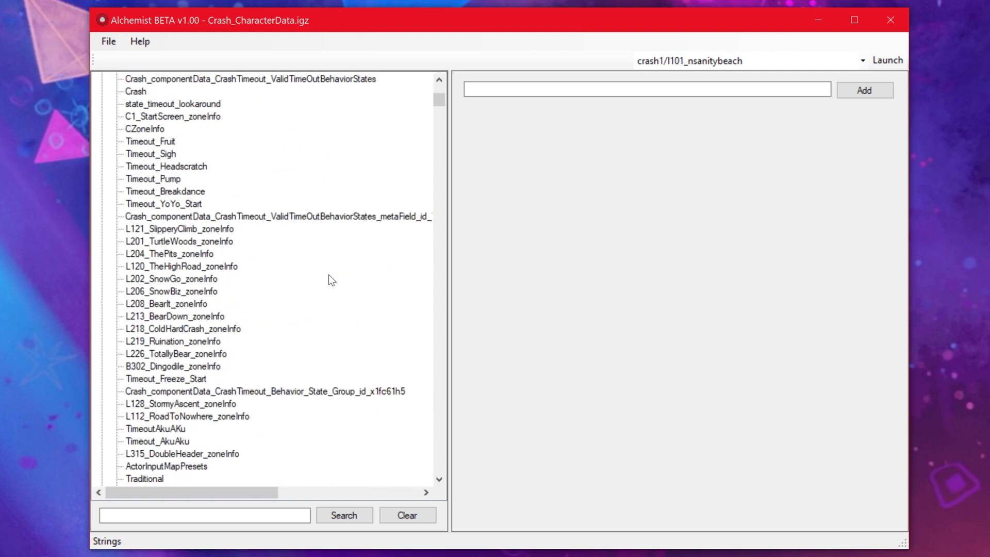
scroll(328, 275, "down", 5)
left_click(210, 253)
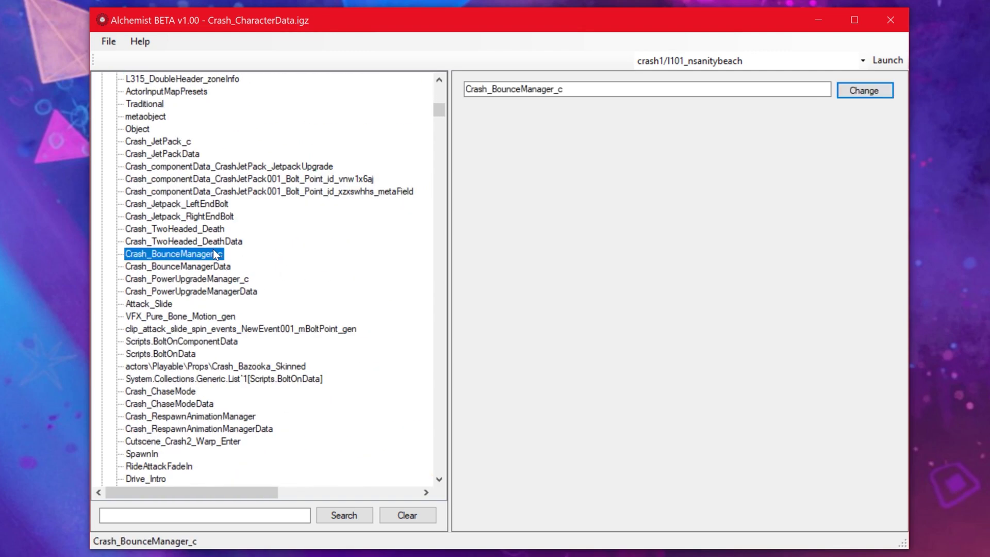
double_click(593, 90)
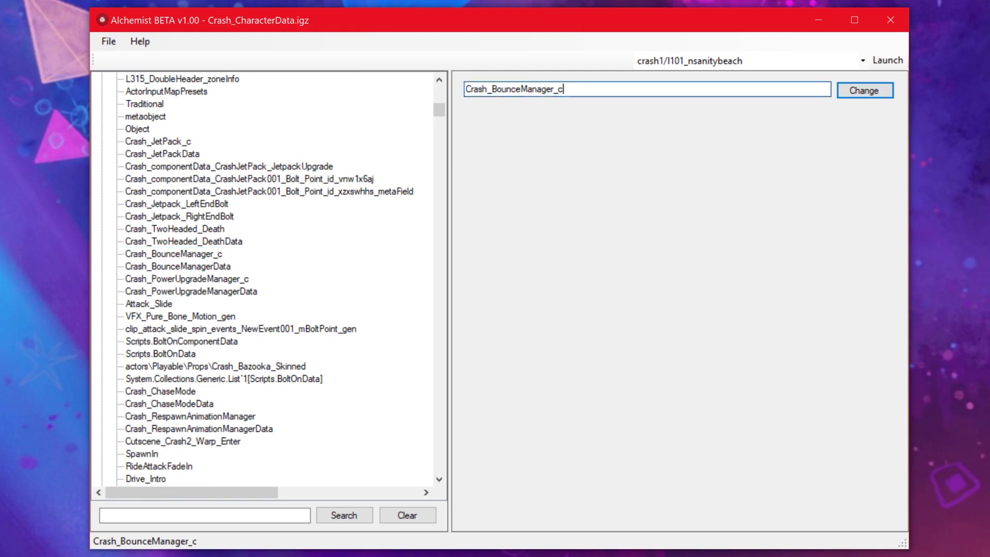
left_click_drag(467, 89, 583, 92)
- Examine the rest of the Strings list as far as the state entries and return to select the Strings section
scroll(357, 288, "down", 12)
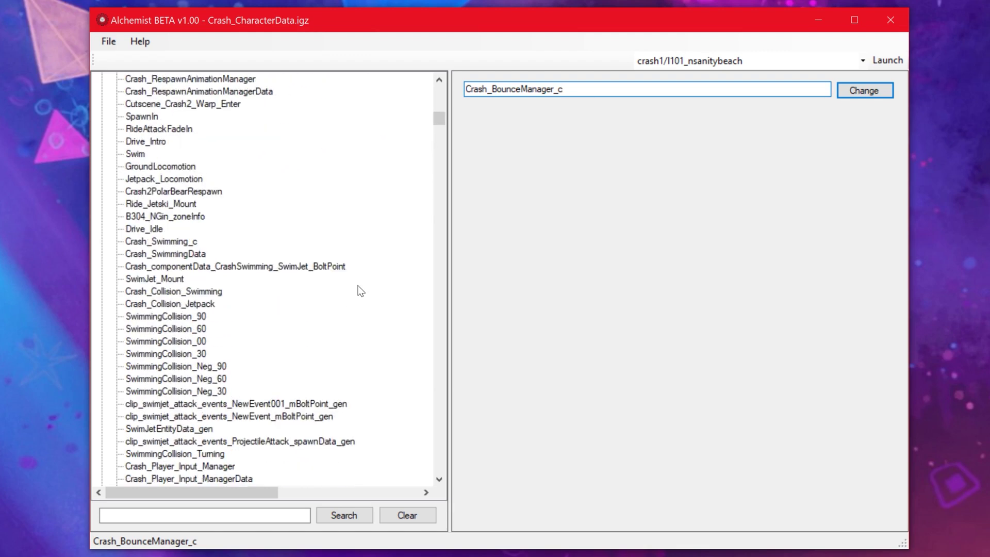
scroll(360, 290, "down", 14)
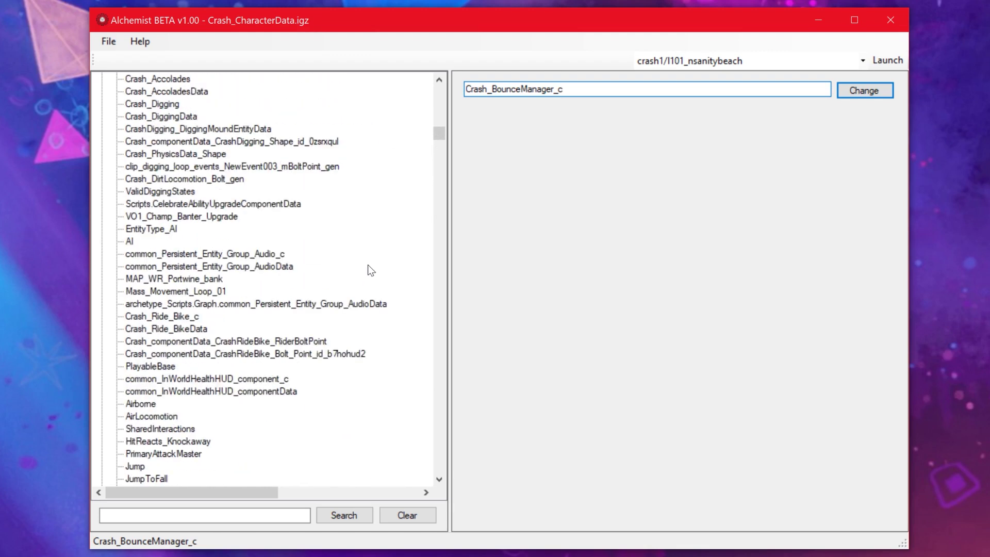
scroll(378, 268, "down", 15)
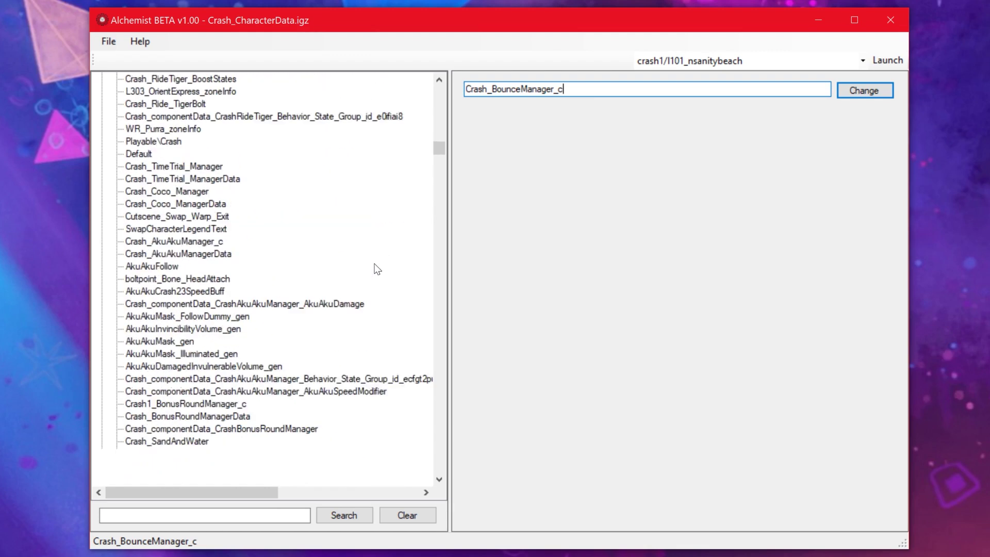
scroll(375, 265, "down", 20)
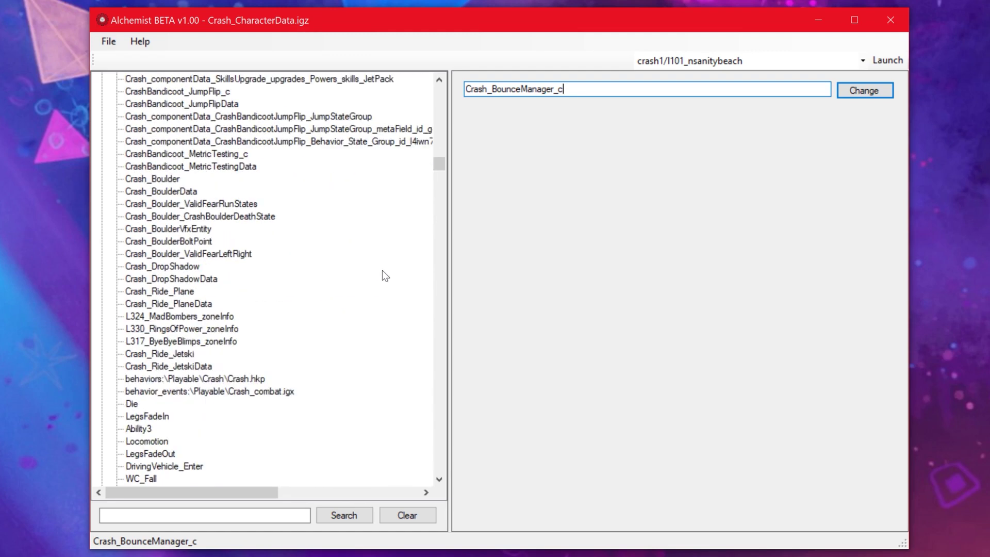
scroll(358, 370, "down", 5)
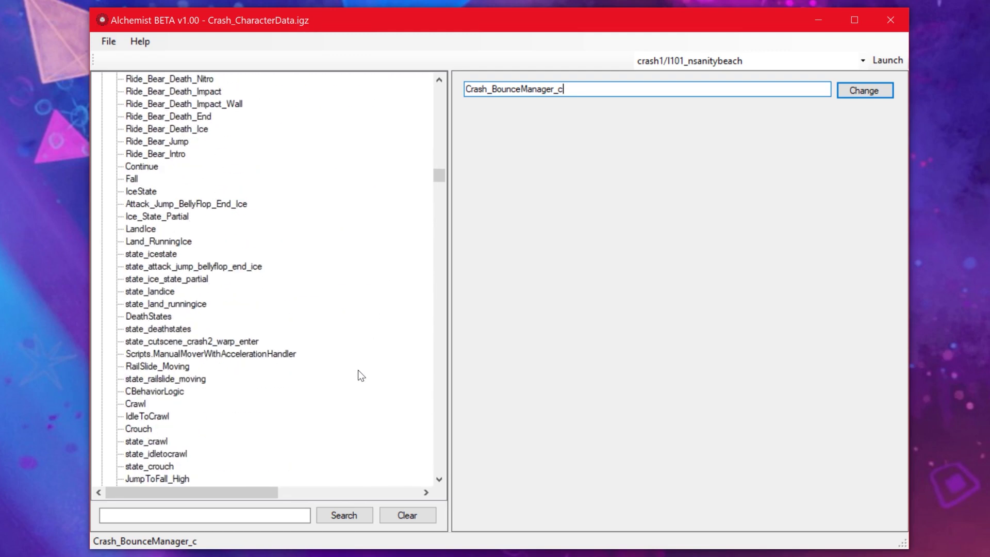
scroll(358, 370, "up", 20)
scroll(358, 369, "up", 20)
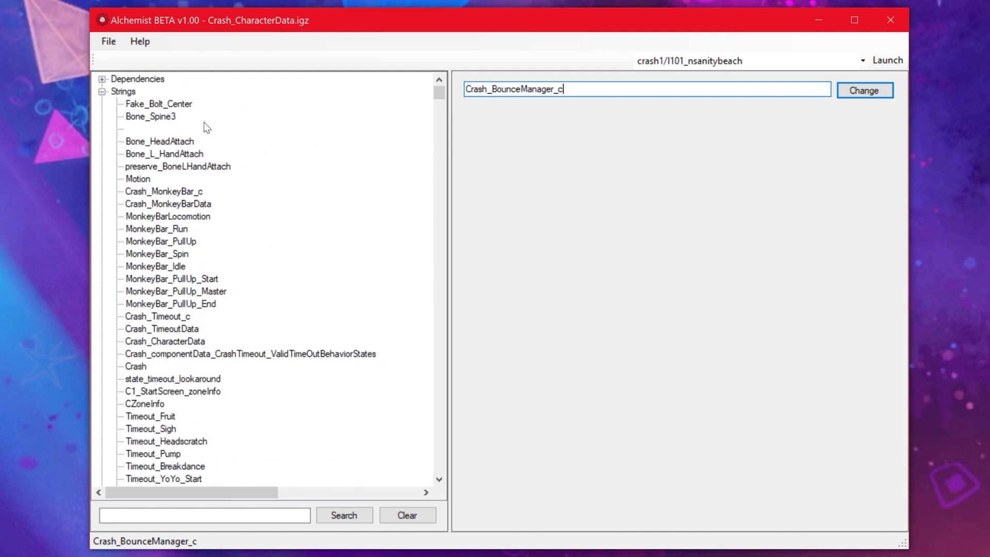
left_click(124, 92)
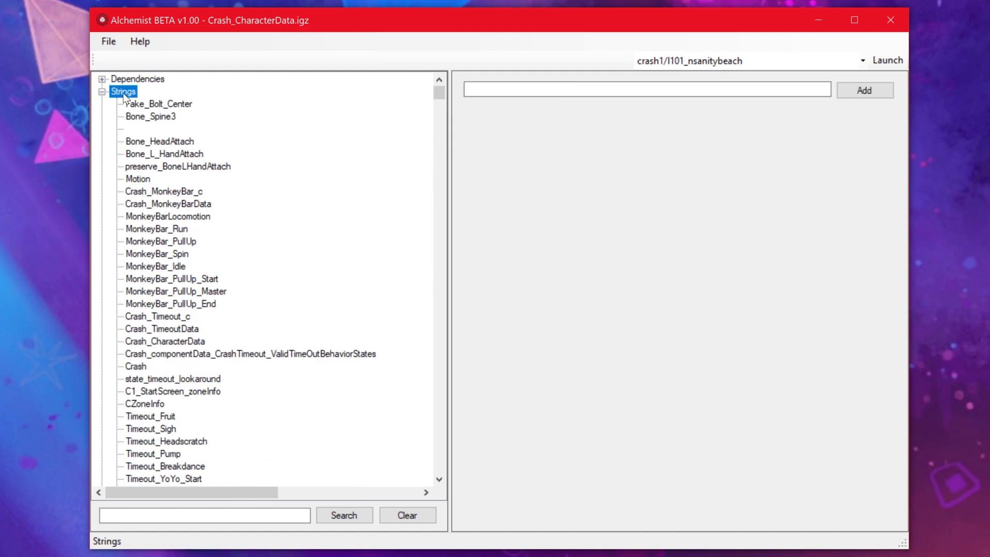
- Enter throwaway sample text in the field for adding a string and clear it again
left_click(551, 89)
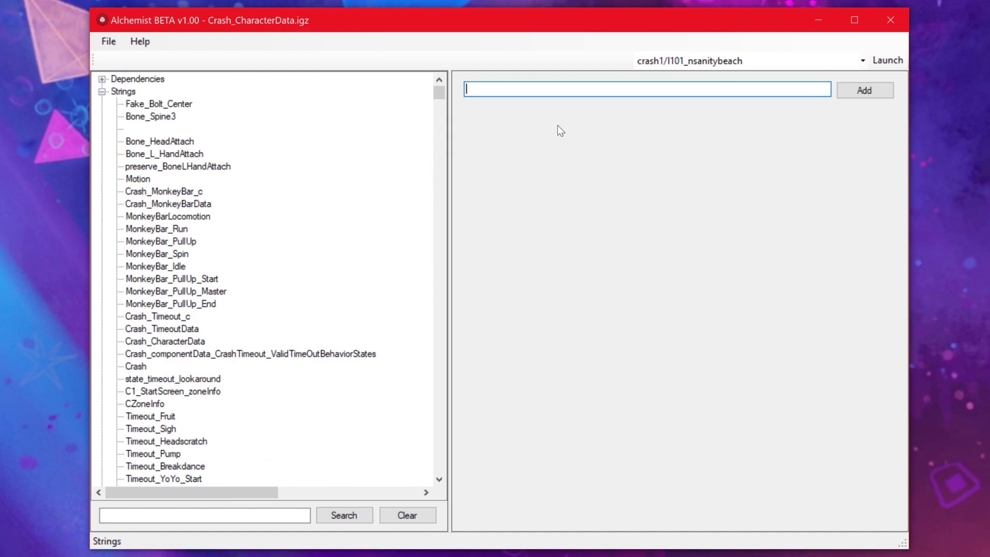
type("jhhgfhgfvhgcjhg")
key("ctrl+a")
key("BackSpace")
- Collapse the Strings section and expand the Types section
left_click(369, 193)
scroll(369, 193, "down", 1)
scroll(370, 193, "up", 1)
double_click(124, 92)
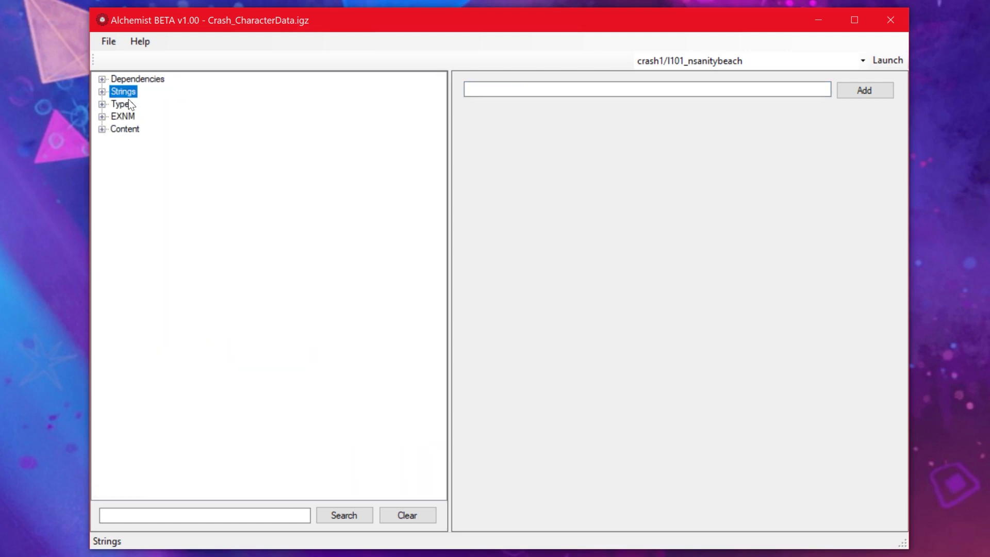
double_click(128, 104)
- Look through the Types list as far as the component, handler and behavior types, and return to its beginning
scroll(261, 157, "down", 13)
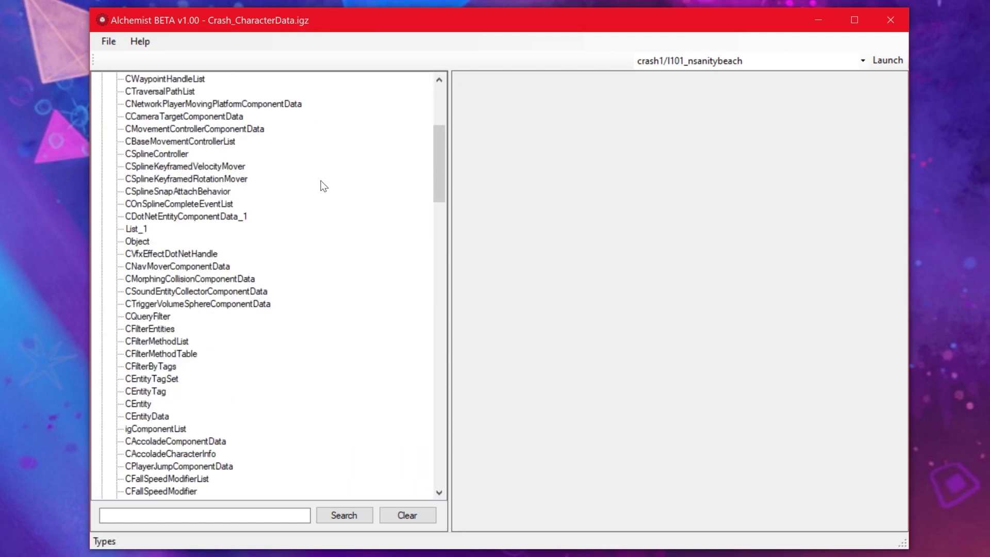
scroll(323, 185, "up", 13)
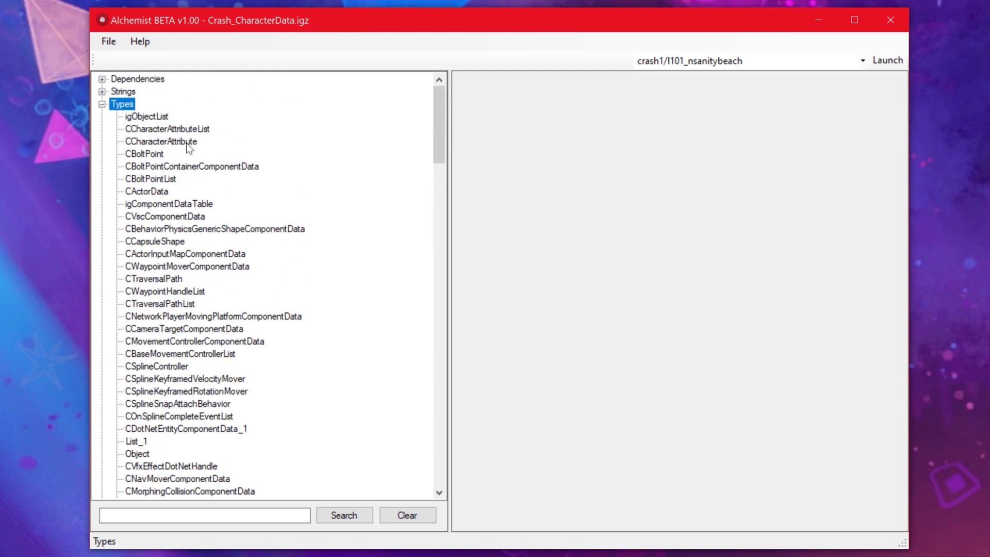
scroll(196, 154, "down", 3)
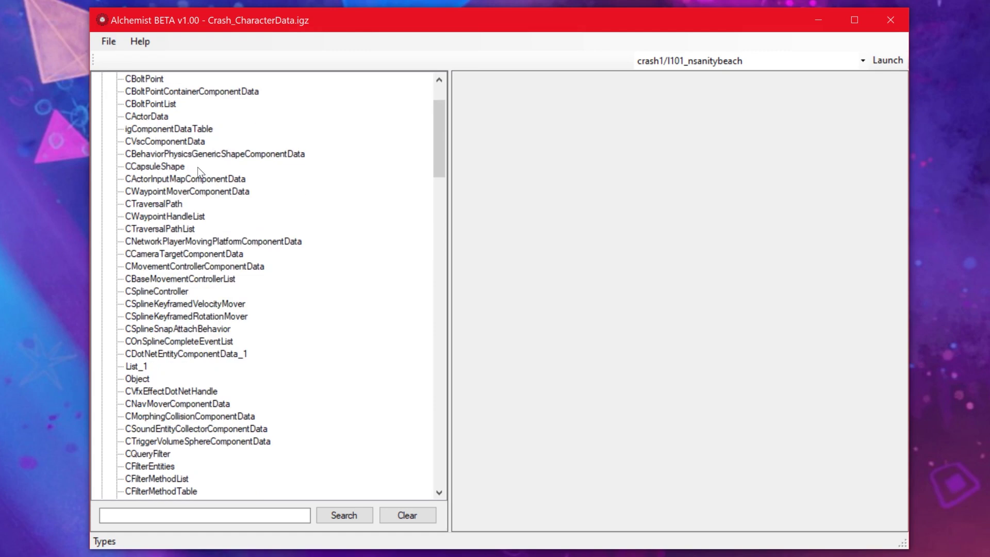
scroll(196, 175, "down", 10)
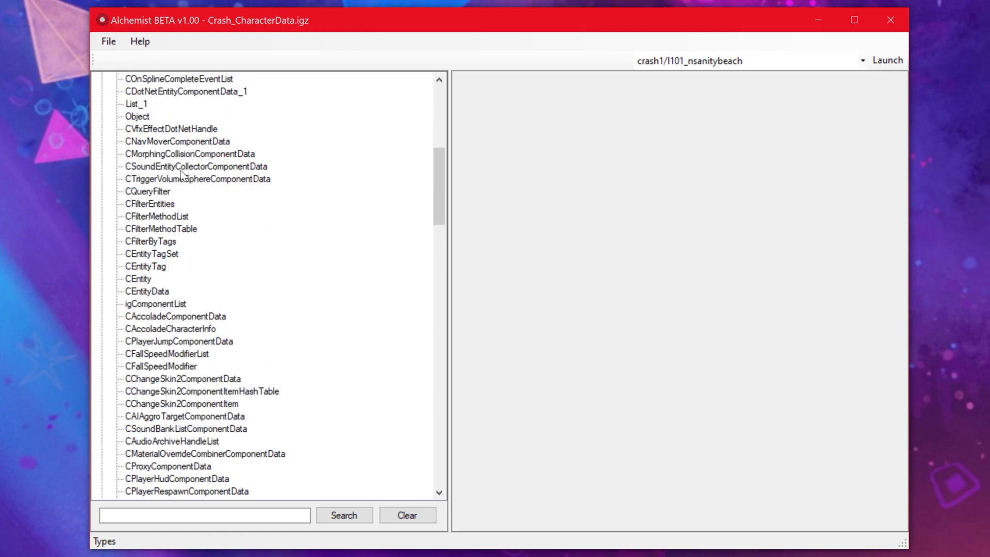
scroll(184, 223, "down", 13)
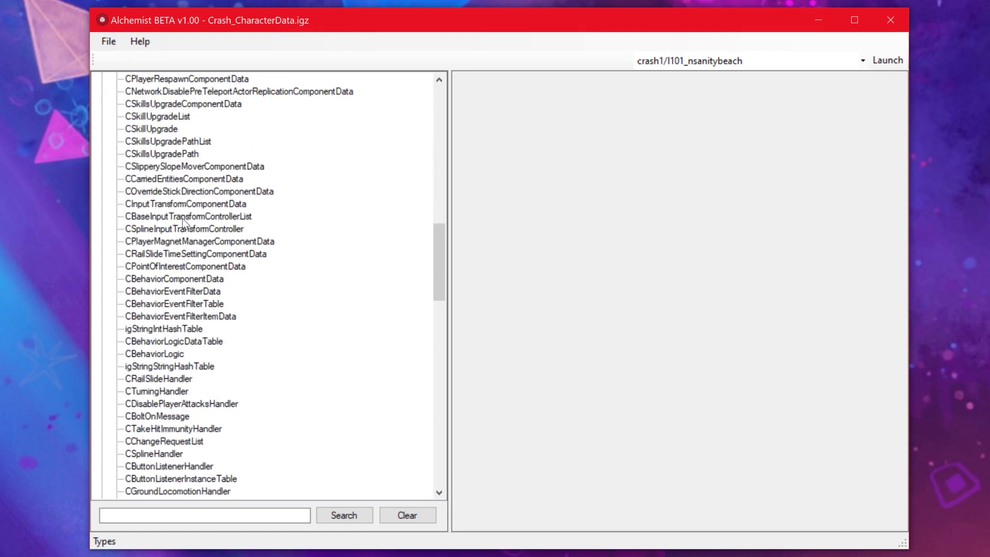
scroll(184, 223, "down", 5)
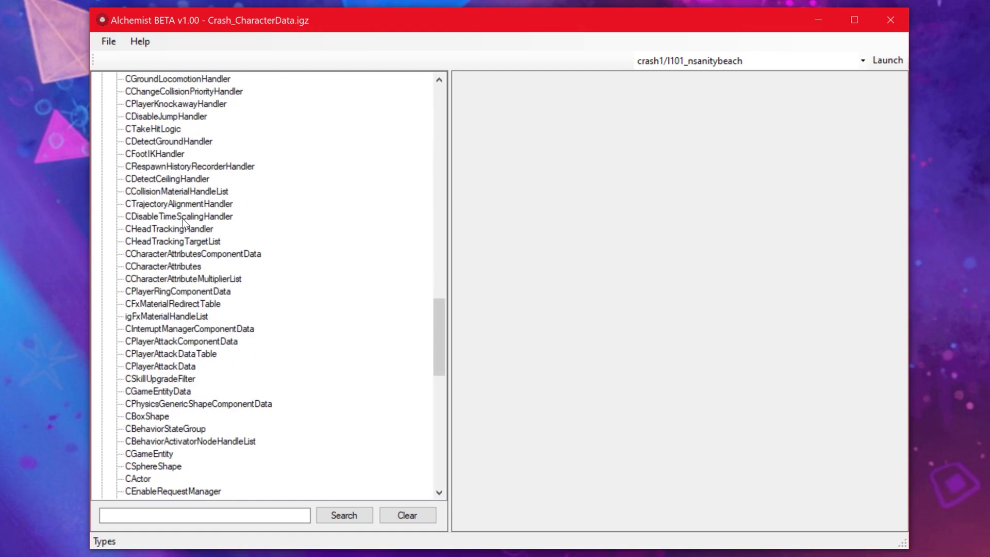
scroll(184, 223, "down", 12)
scroll(183, 223, "down", 4)
scroll(277, 263, "up", 20)
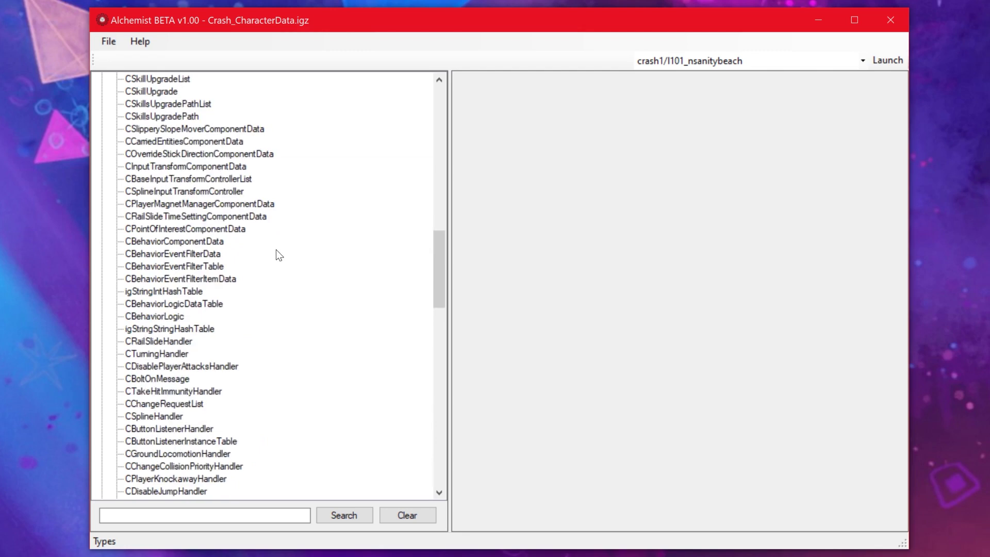
scroll(276, 249, "up", 15)
- Collapse the Types section, expand the EXNM section and check the full names of its first entries
double_click(131, 106)
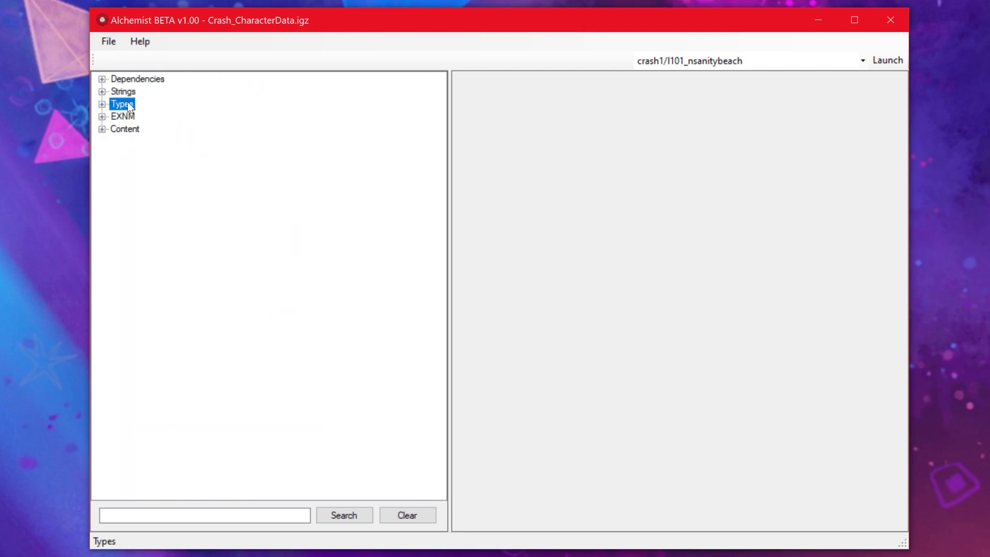
double_click(133, 117)
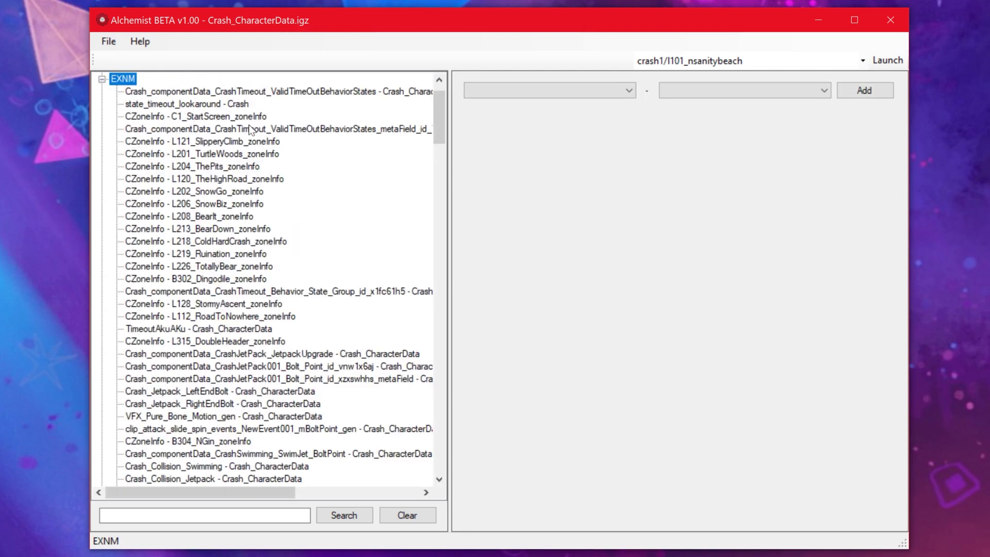
scroll(319, 146, "up", 1)
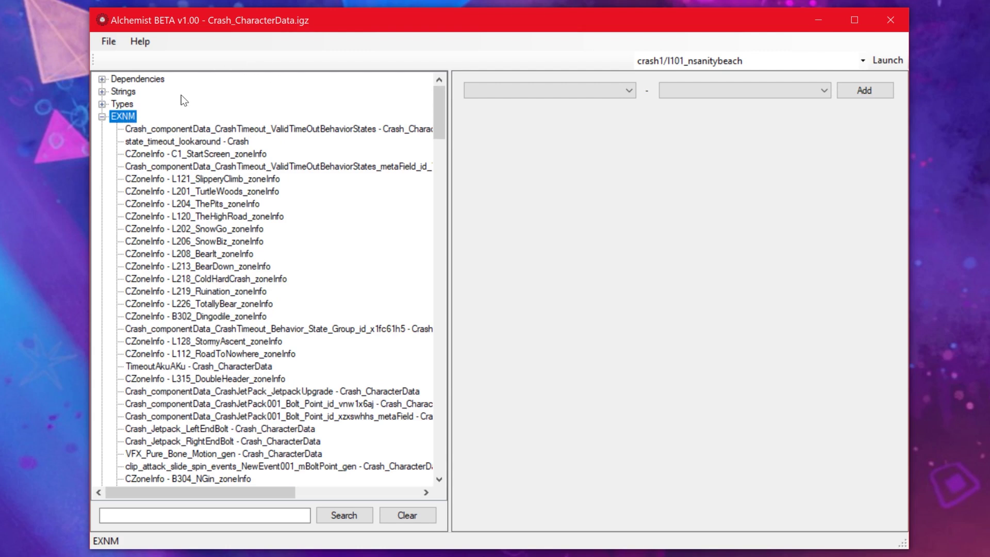
scroll(199, 116, "right", 5)
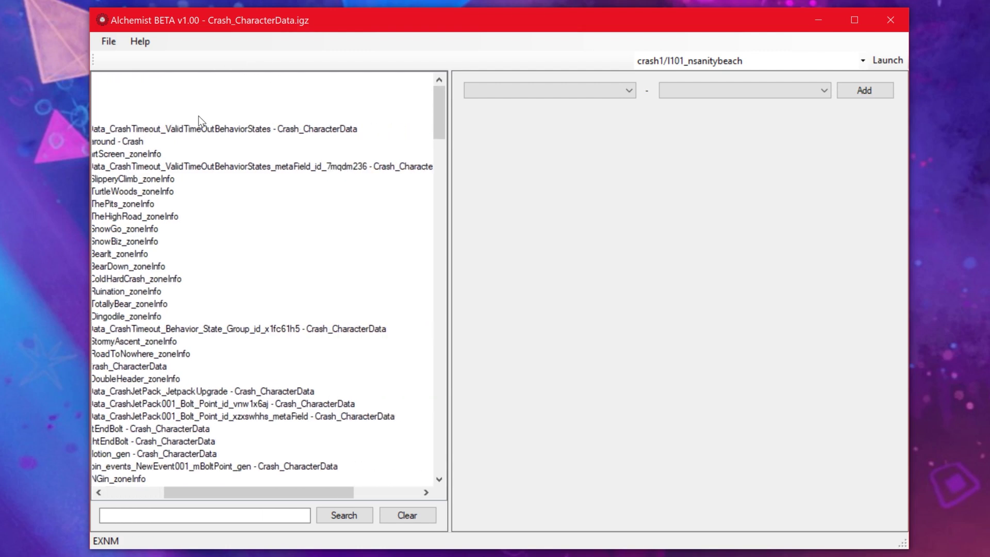
scroll(199, 116, "left", 5)
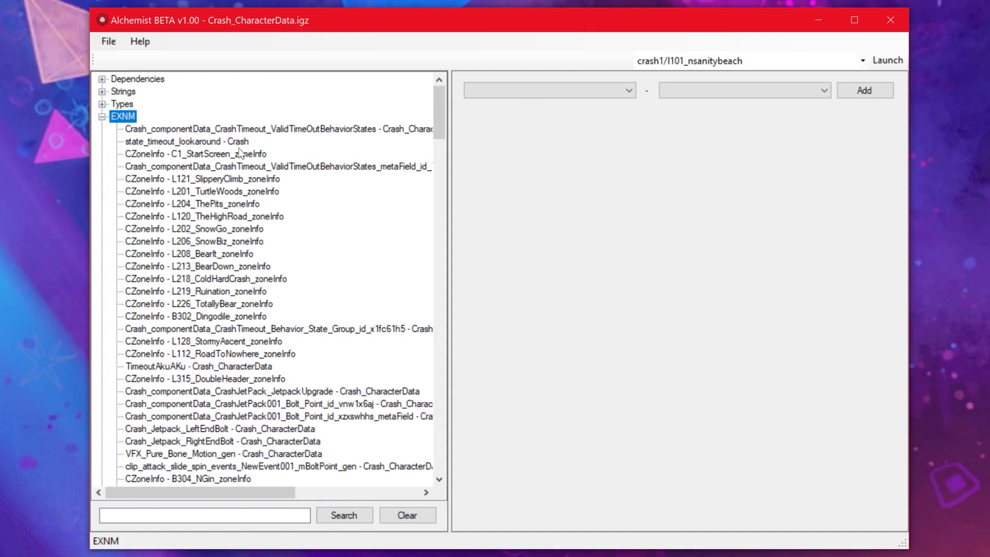
- Look through the EXNM entries down to the Crash and Coco state_digging entries and return to the beginning
scroll(277, 163, "down", 1)
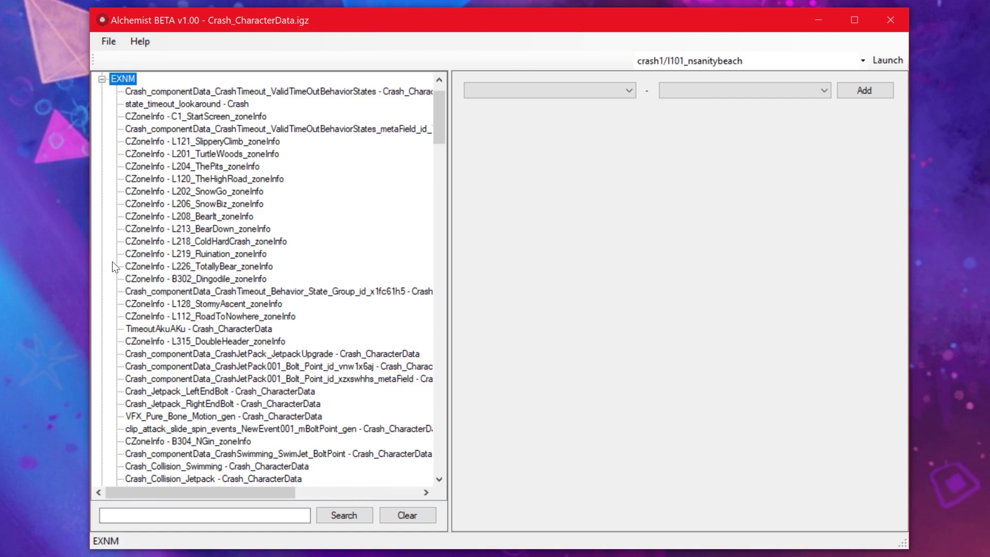
scroll(114, 267, "down", 20)
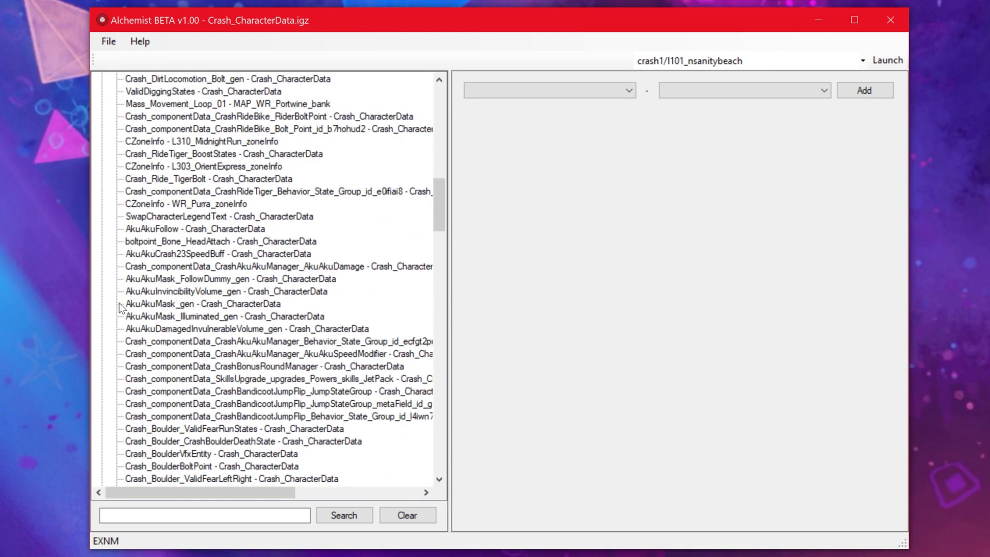
scroll(119, 307, "down", 20)
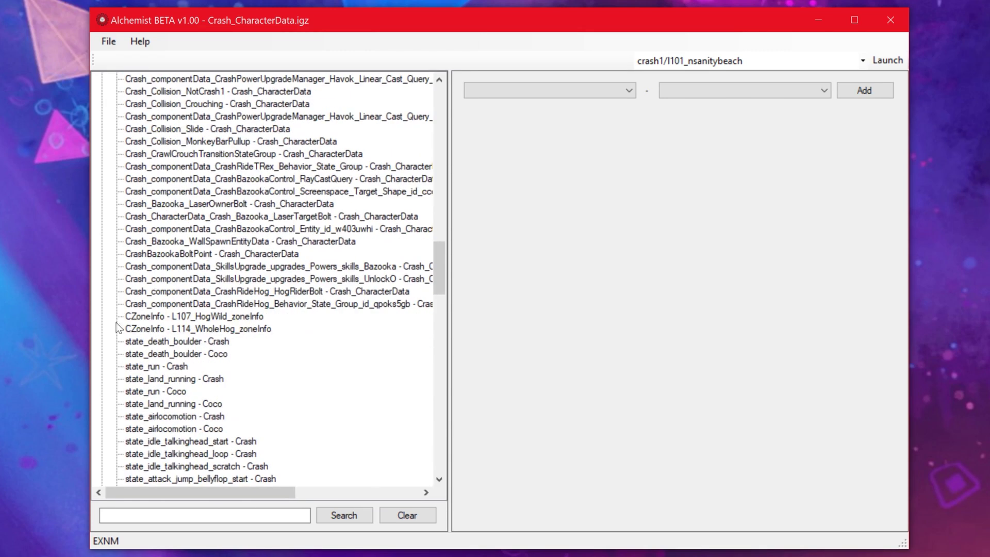
scroll(116, 340, "down", 9)
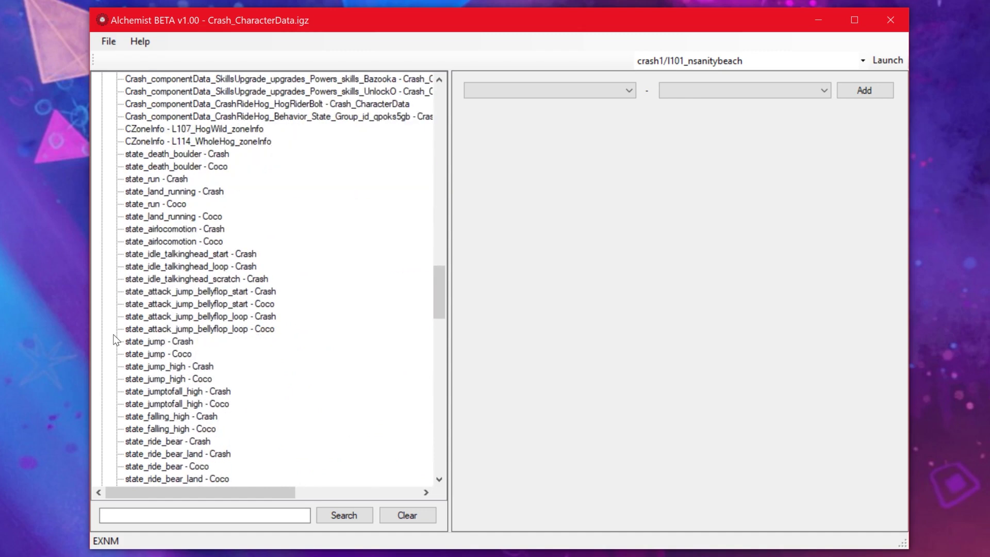
scroll(116, 340, "down", 12)
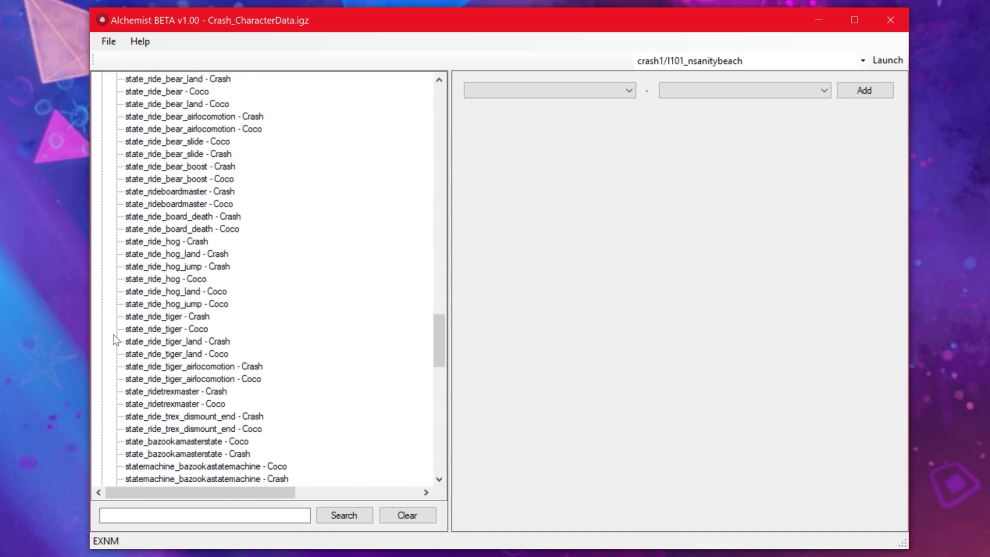
scroll(116, 340, "down", 16)
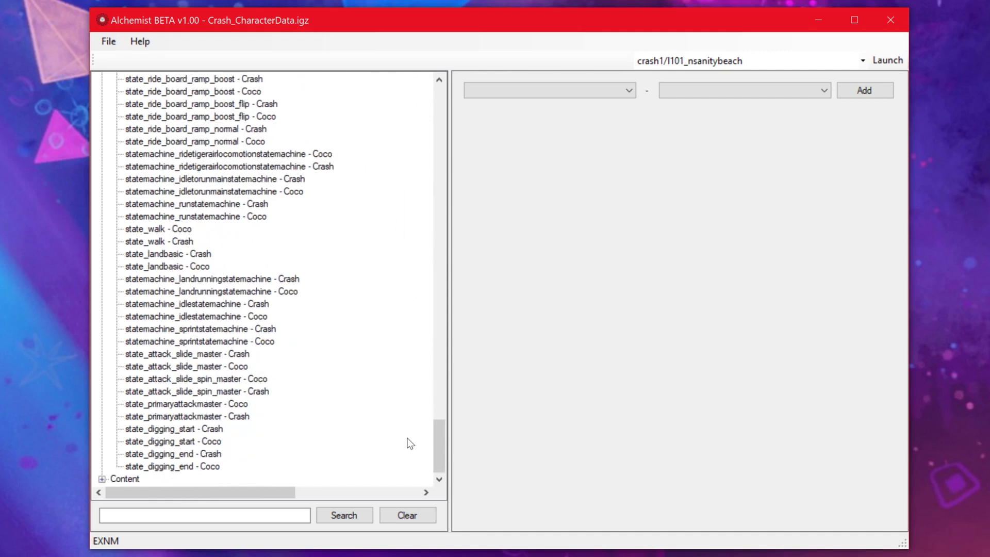
left_click_drag(444, 446, 445, 94)
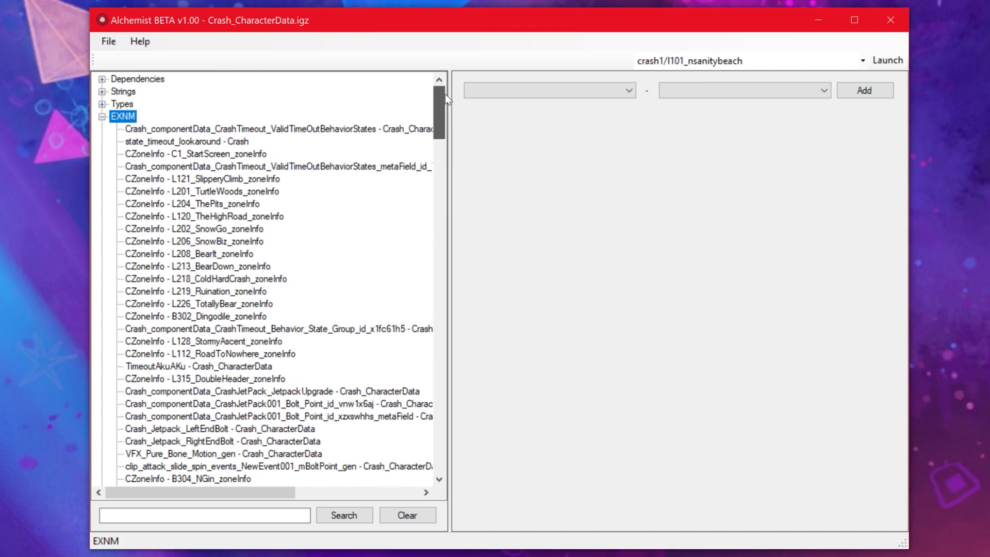
- Select the EXNM entries Crash_Jetpack_LeftEndBolt, Crash_Jetpack_RightEndBolt and VFX_Pure_Bone_Motion_gen one after another
left_click_drag(445, 93, 443, 132)
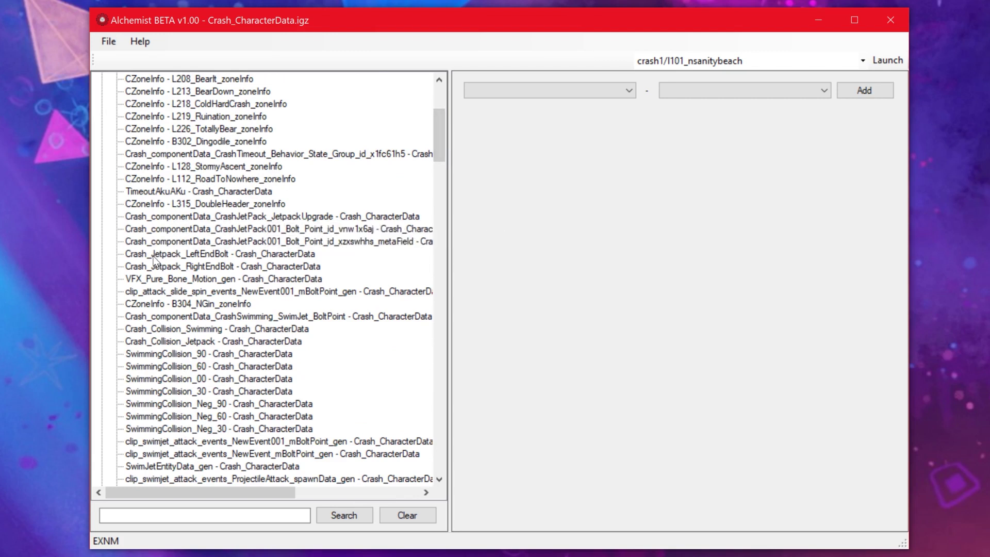
left_click(268, 254)
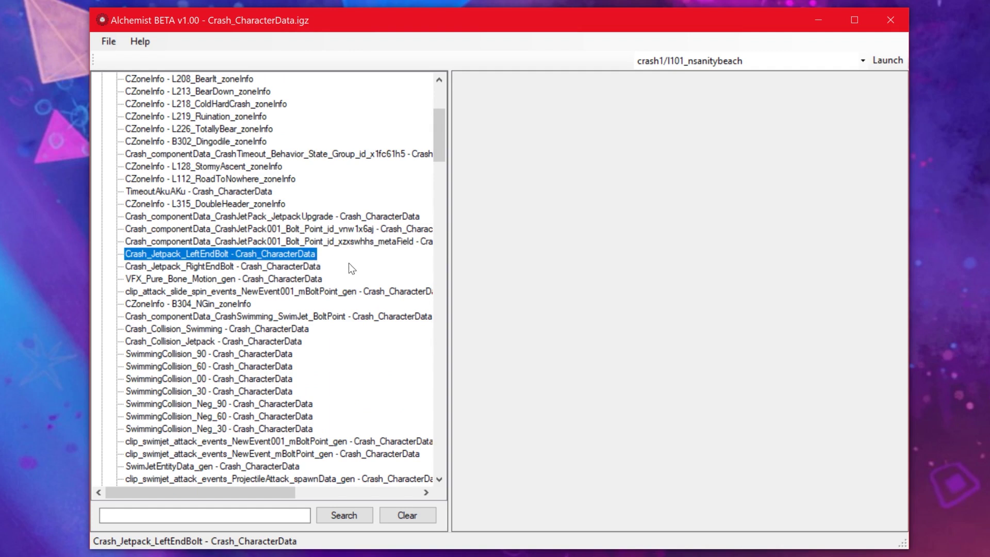
left_click(315, 266)
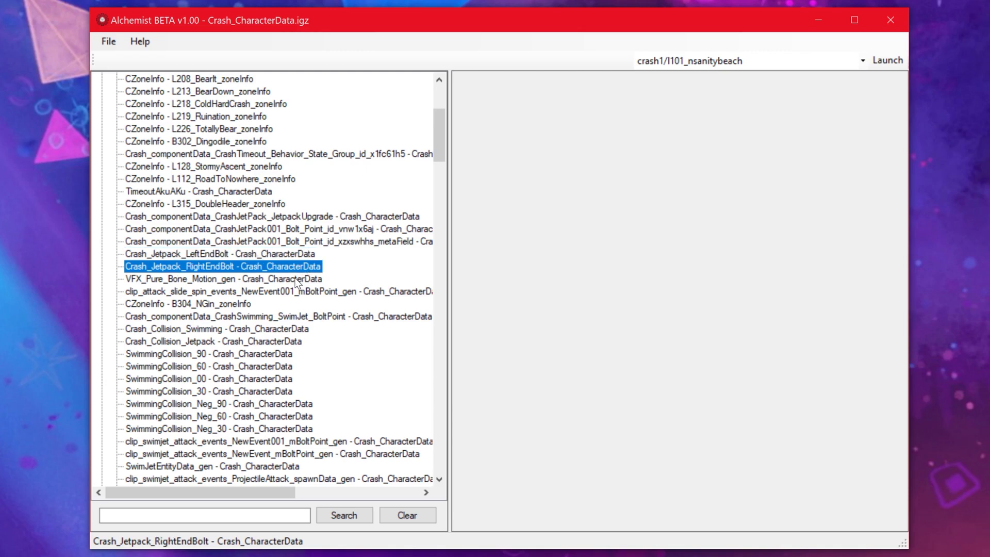
left_click(295, 279)
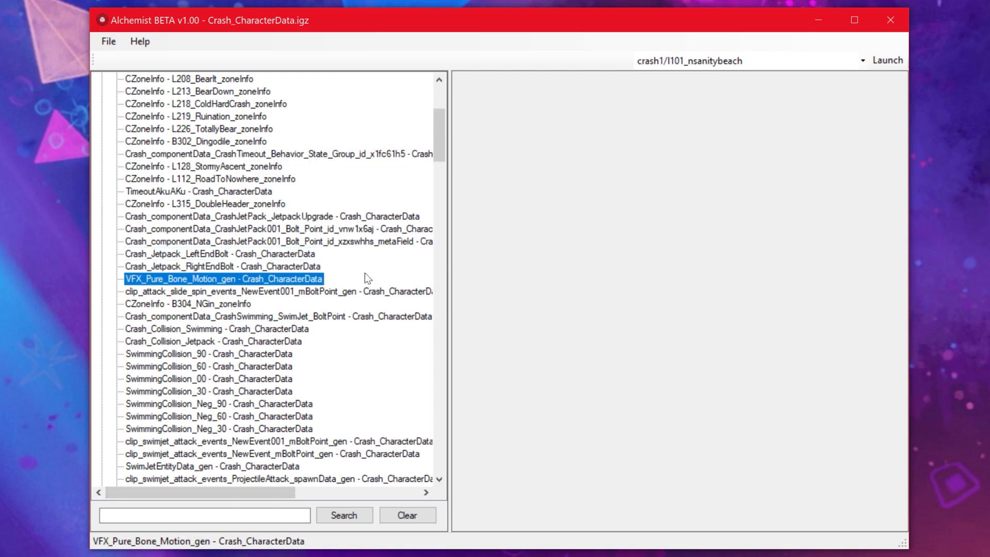
- Select several CZoneInfo entries from L121_SlipperyClimb to B302_Dingodile one after another, and return to L202_SnowGo
scroll(382, 261, "up", 3)
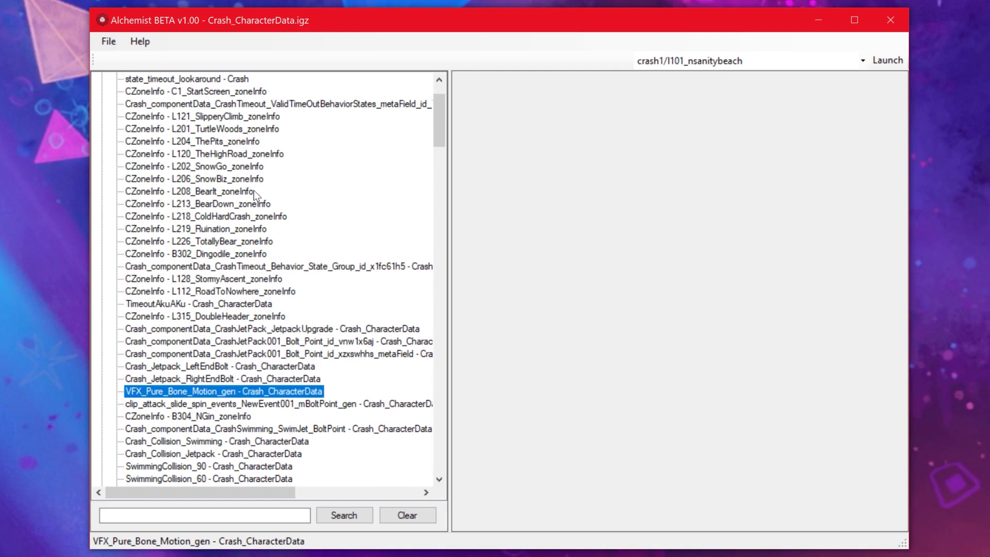
scroll(274, 210, "up", 1)
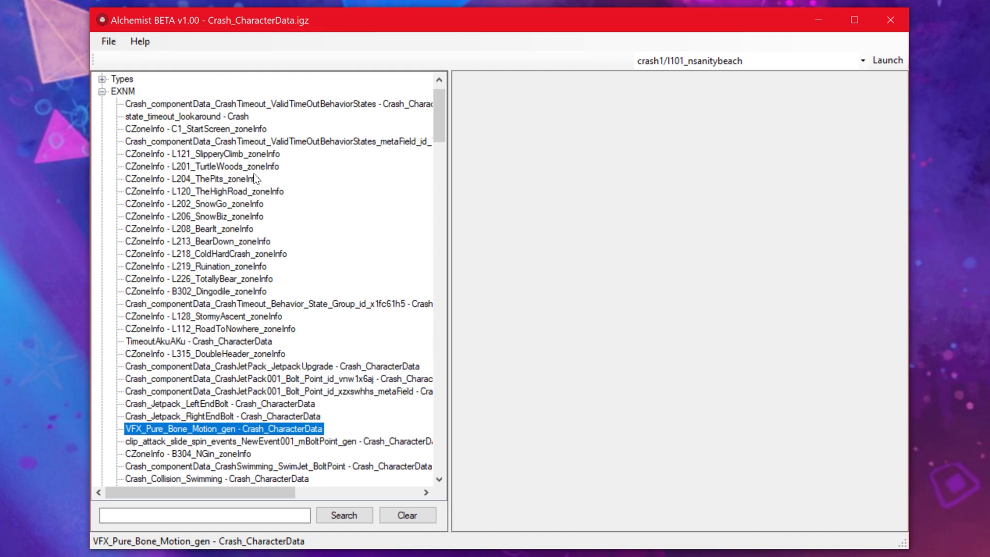
left_click(256, 157)
left_click(240, 206)
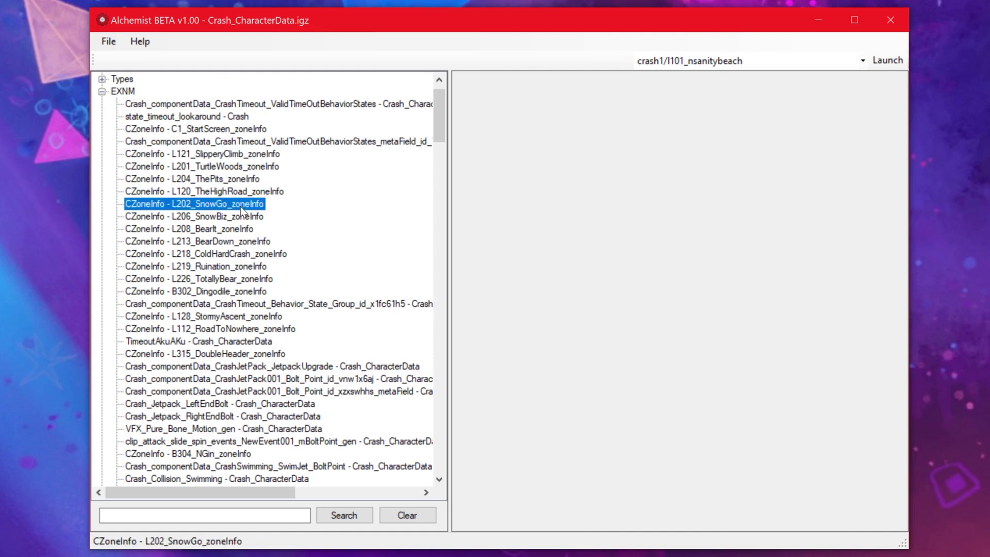
left_click(241, 253)
left_click(241, 266)
left_click(242, 279)
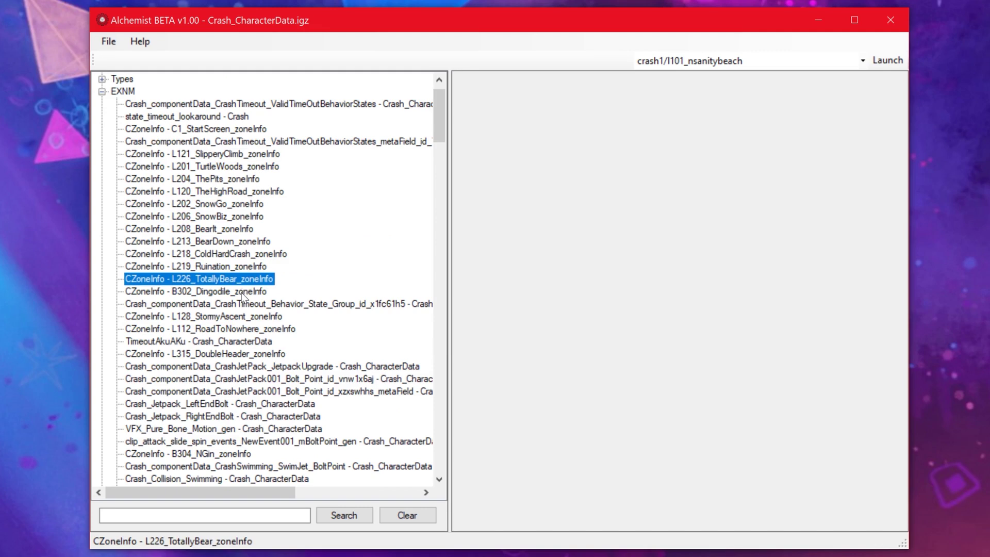
left_click(243, 291)
left_click(242, 204)
scroll(300, 215, "down", 1)
scroll(299, 215, "up", 1)
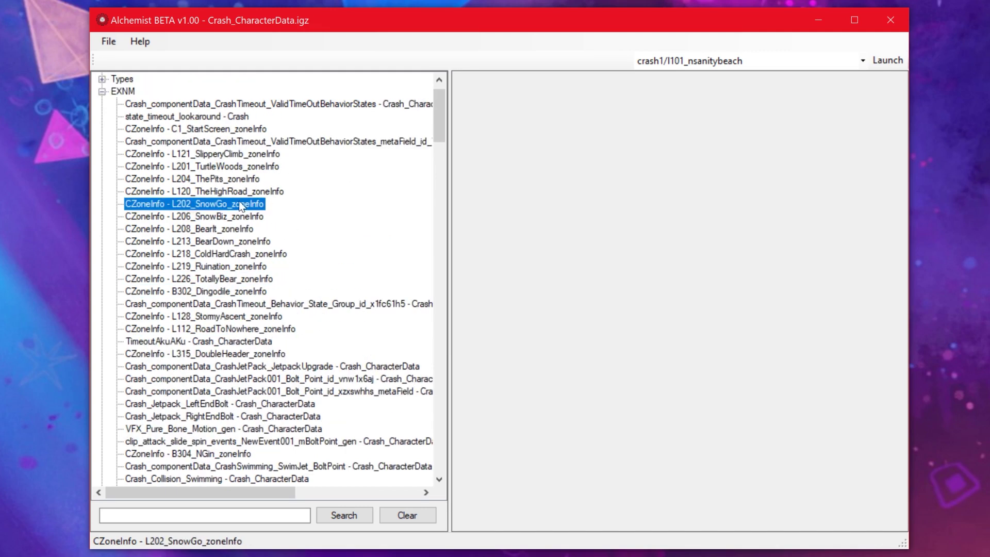
- Look further down the EXNM list past the zone entries and return to its beginning
scroll(311, 217, "down", 9)
scroll(323, 258, "down", 13)
scroll(357, 280, "down", 4)
left_click_drag(438, 261, 470, 88)
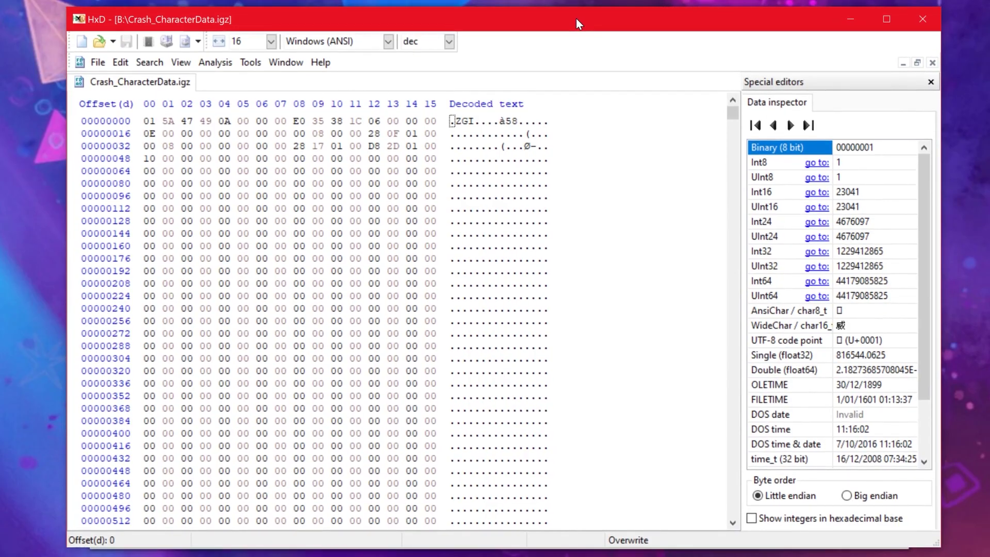
- In HxD, look through the raw file from its start, highlight bytes 1984-2063 around the TDEP header, and continue through the dependency names
scroll(603, 206, "down", 20)
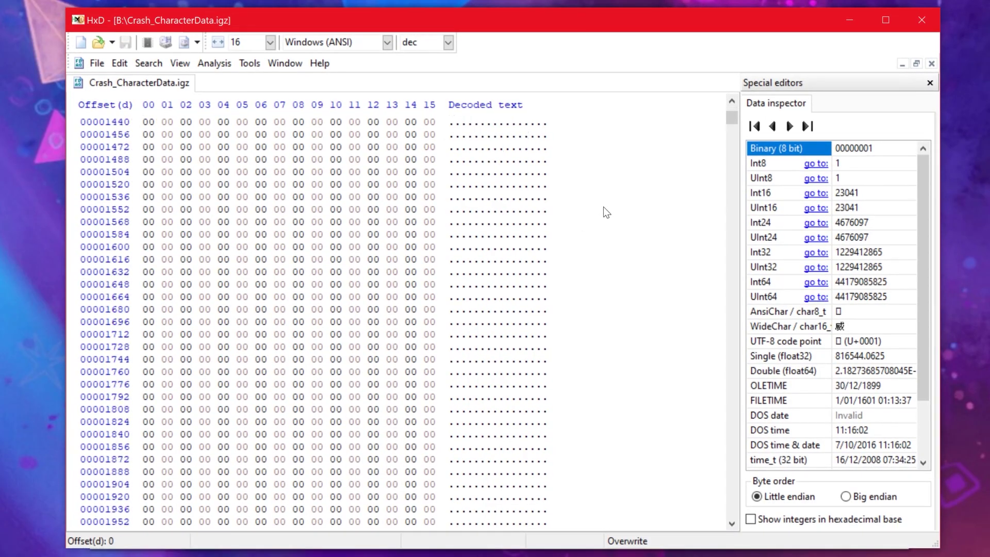
scroll(603, 206, "down", 12)
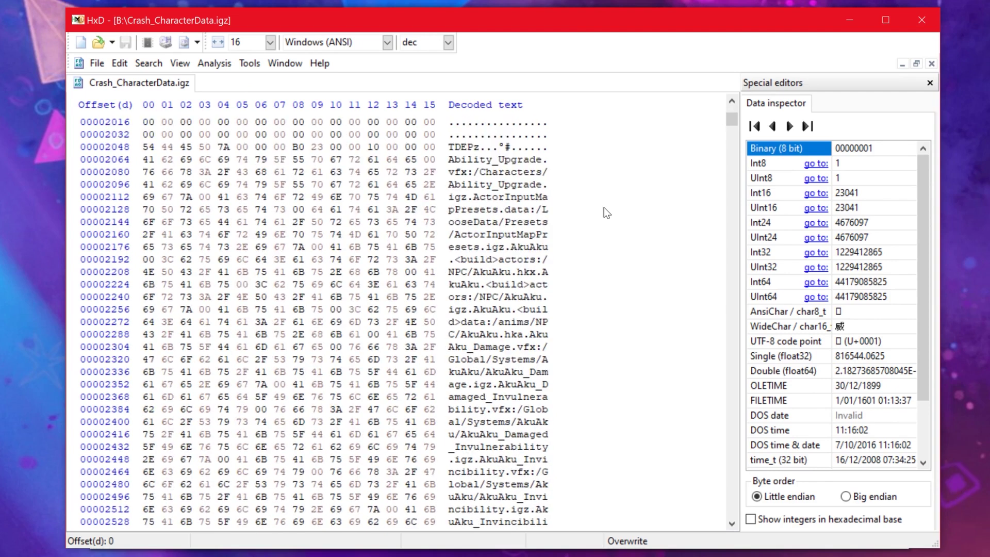
left_click_drag(449, 159, 587, 113)
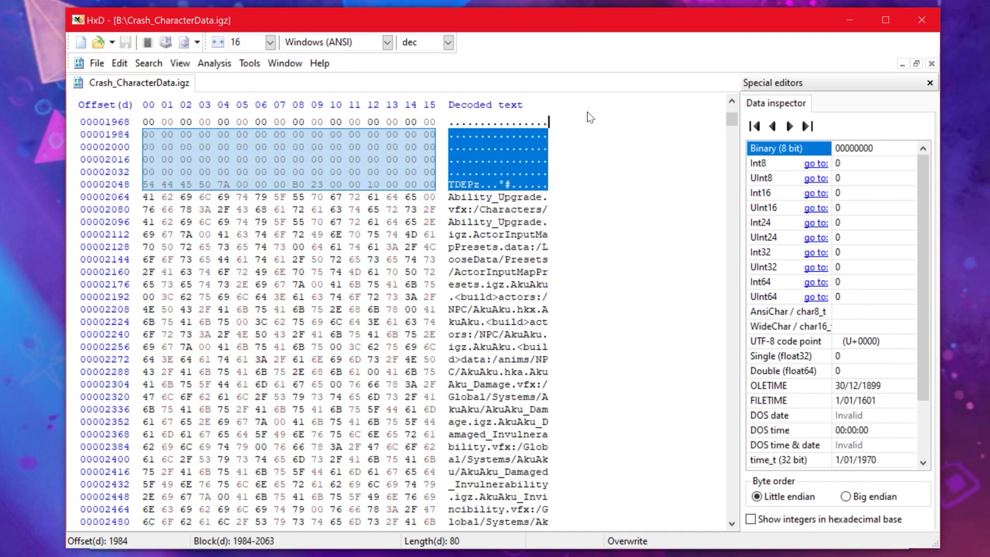
scroll(589, 313, "down", 20)
scroll(591, 320, "down", 20)
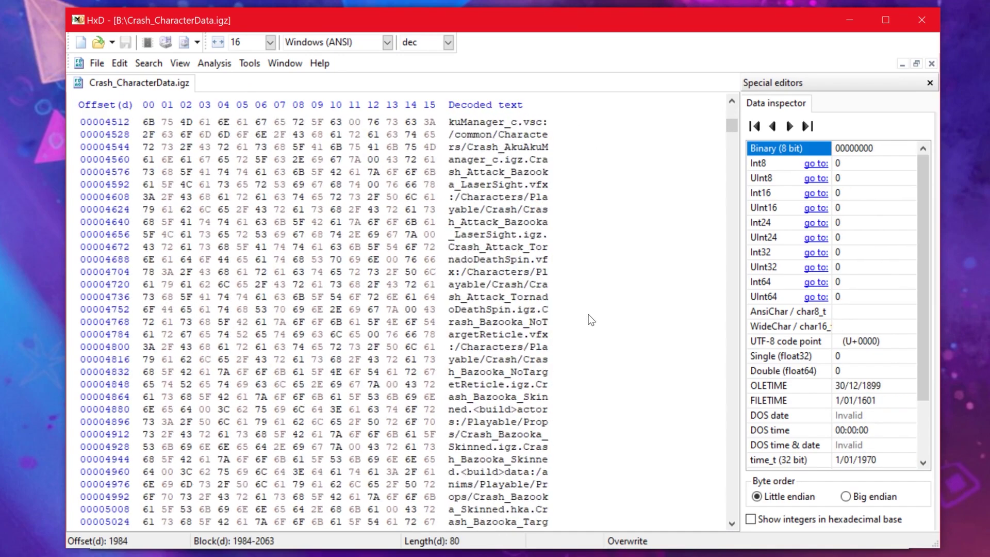
scroll(605, 294, "down", 5)
- Examine the raw content data from about offset 77952 to beyond offset 79440, including the bytes around offset 78558
left_click_drag(729, 134, 744, 314)
scroll(597, 308, "down", 20)
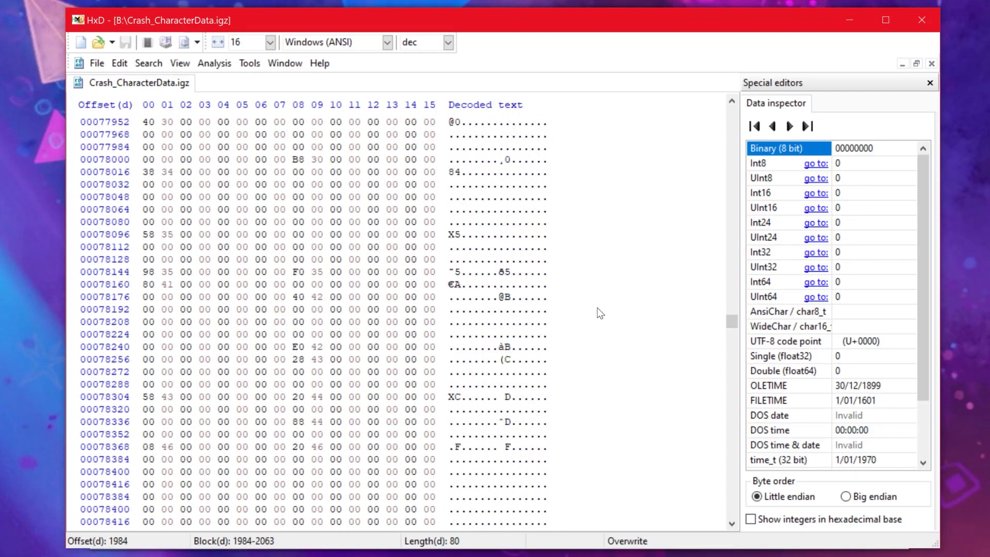
left_click_drag(449, 209, 518, 335)
scroll(472, 260, "down", 4)
scroll(520, 337, "down", 1)
left_click(536, 359)
scroll(536, 360, "down", 20)
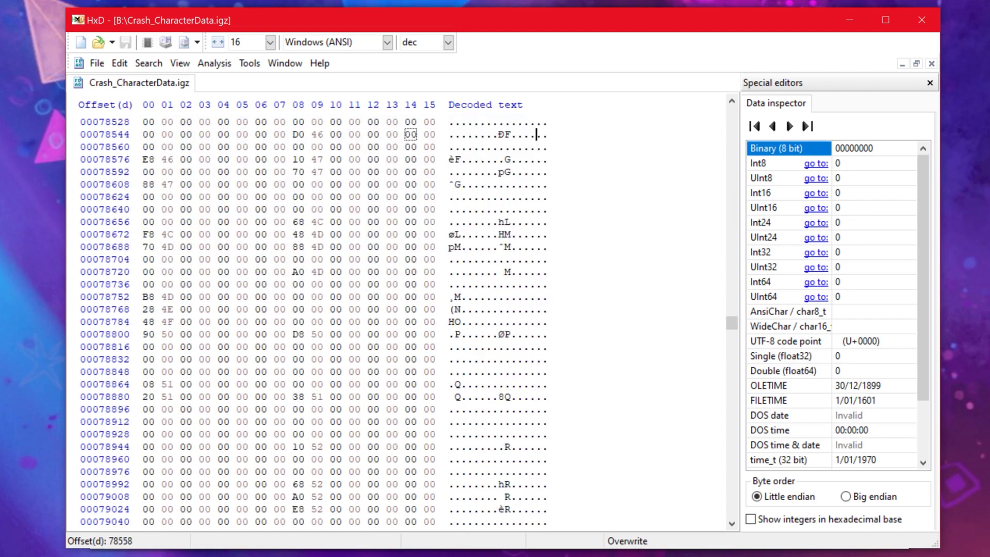
scroll(551, 379, "down", 6)
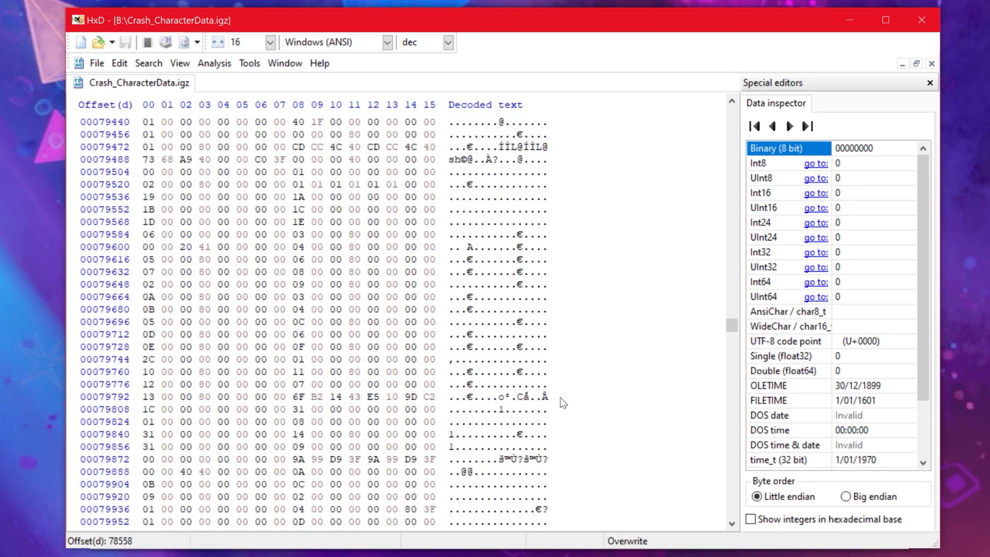
left_click_drag(553, 402, 583, 243)
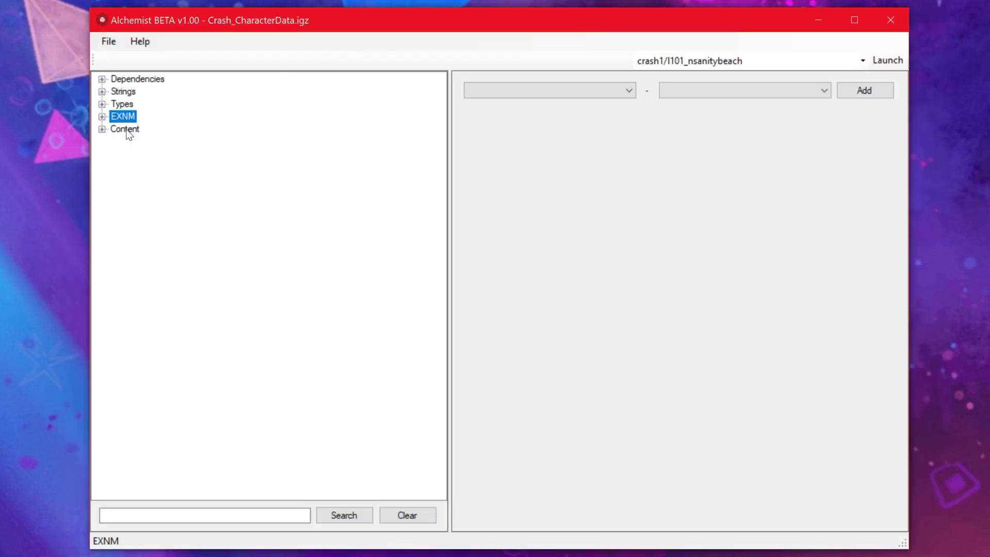
- Switch to Alchemist, expand the Content section, look through its entries down to SwimmingCollision_30, and return to the beginning
double_click(128, 129)
scroll(357, 126, "down", 7)
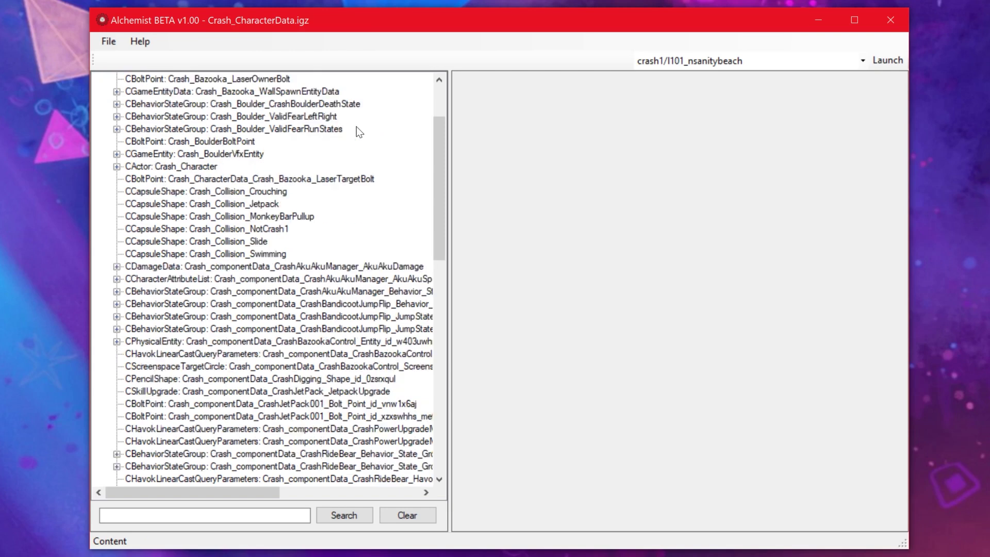
scroll(332, 244, "down", 10)
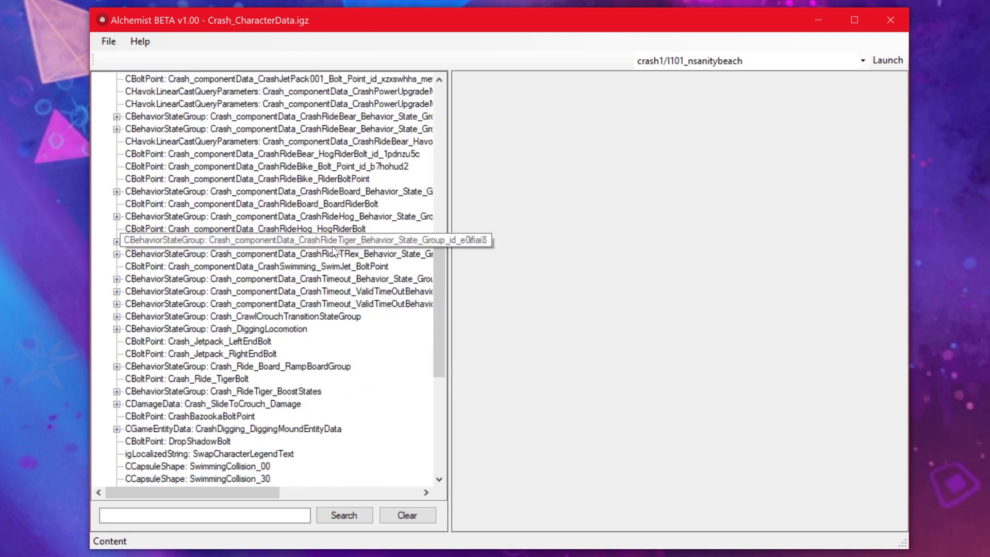
scroll(332, 248, "up", 14)
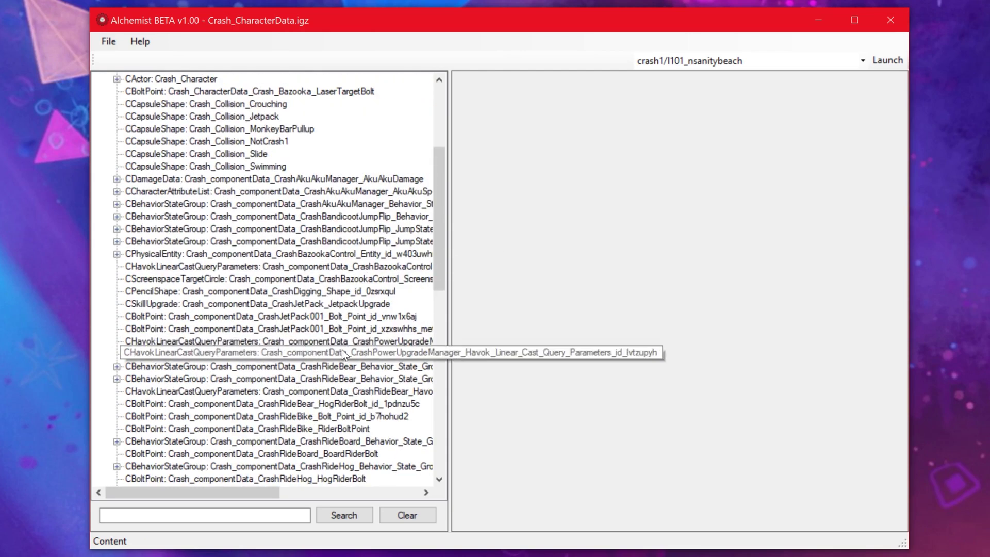
scroll(342, 349, "up", 5)
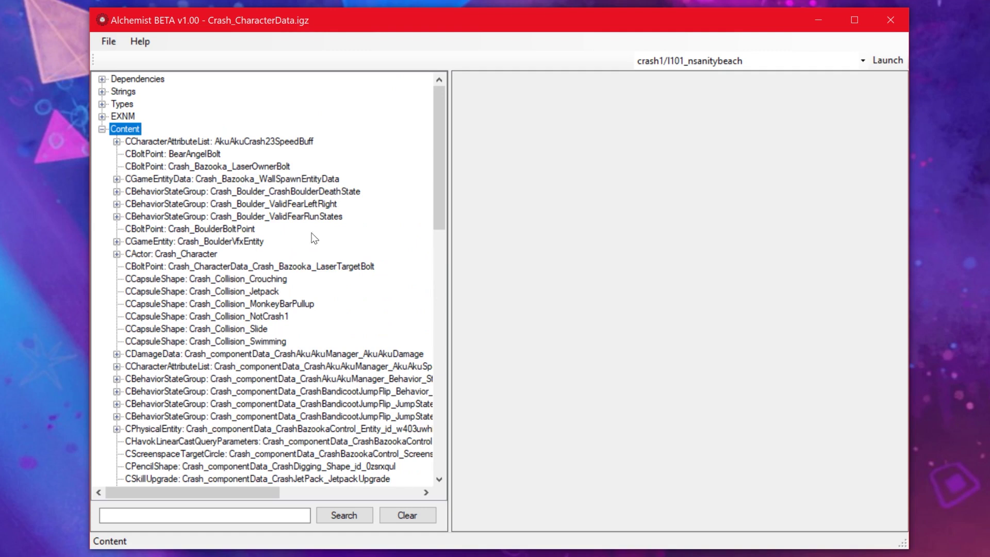
left_click(219, 516)
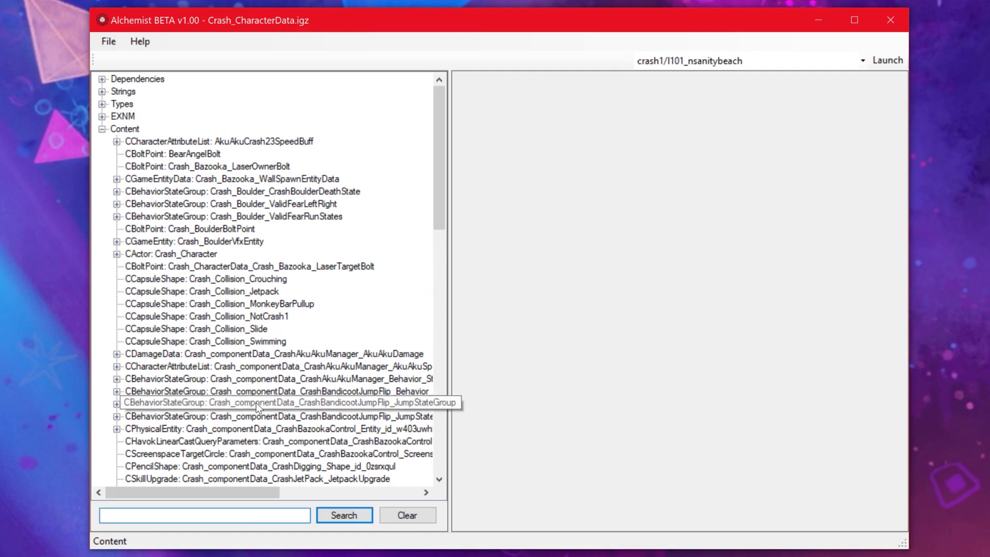
left_click(376, 157)
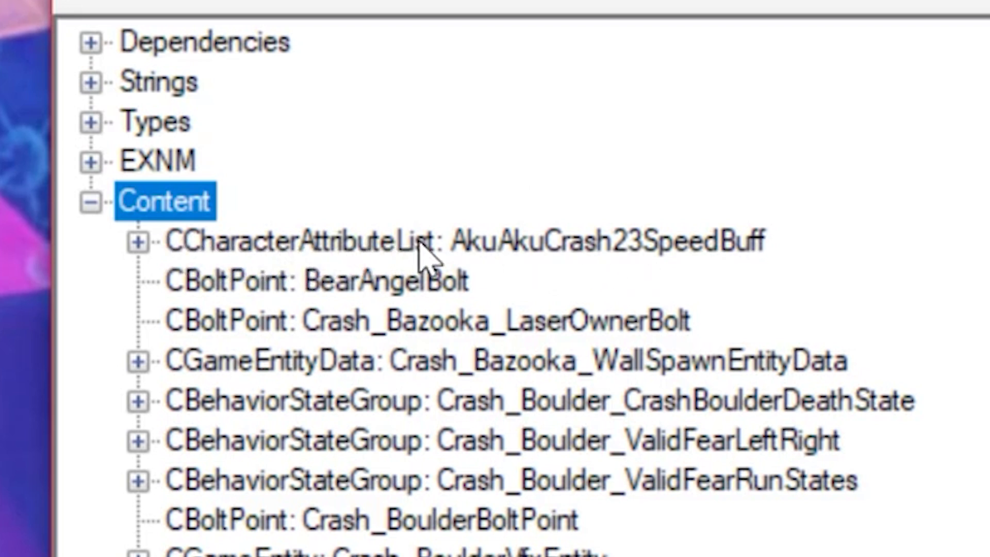
- Find CCharacterAttributeList among the Types, collapse that section, and select and expand the AkuAkuCrash23SpeedBuff entry under Content
left_click(152, 125)
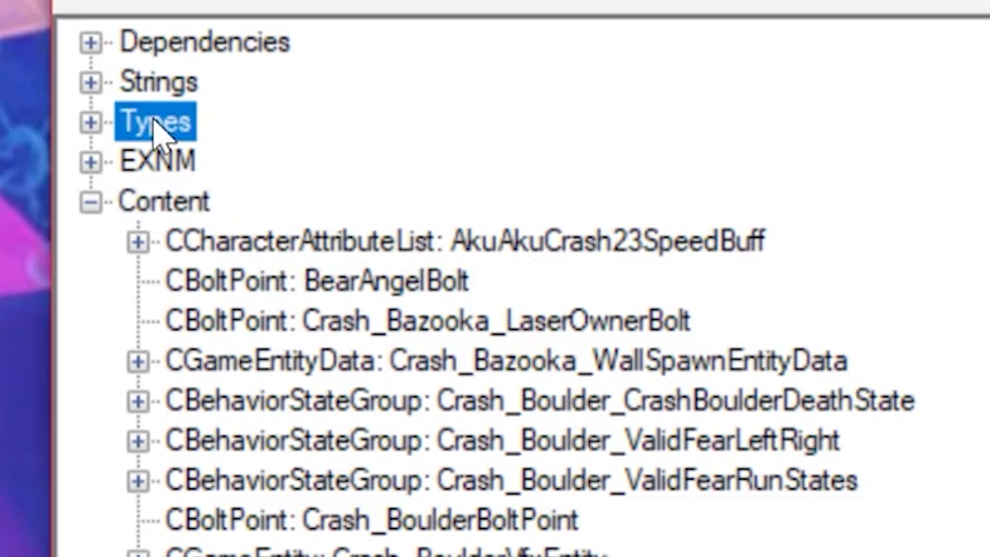
double_click(165, 127)
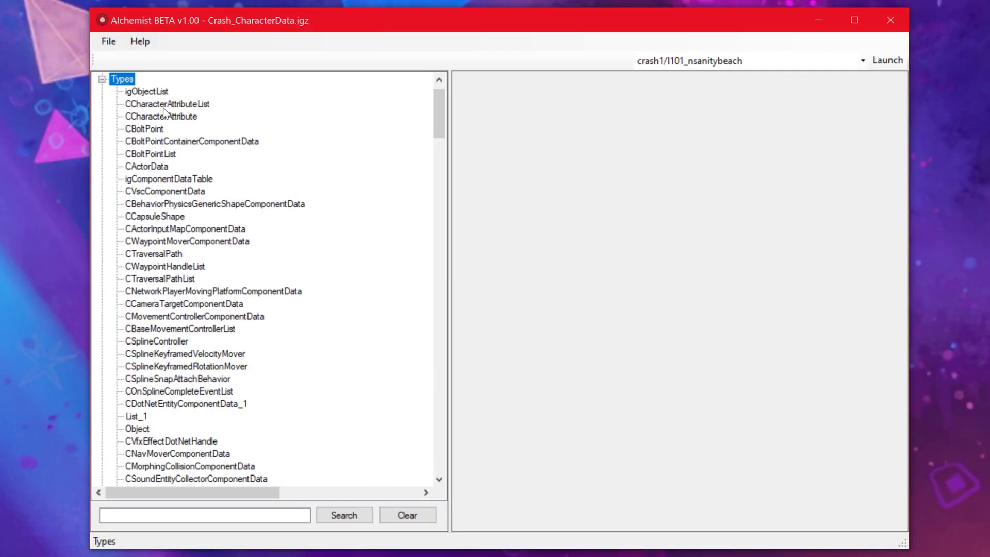
left_click(157, 106)
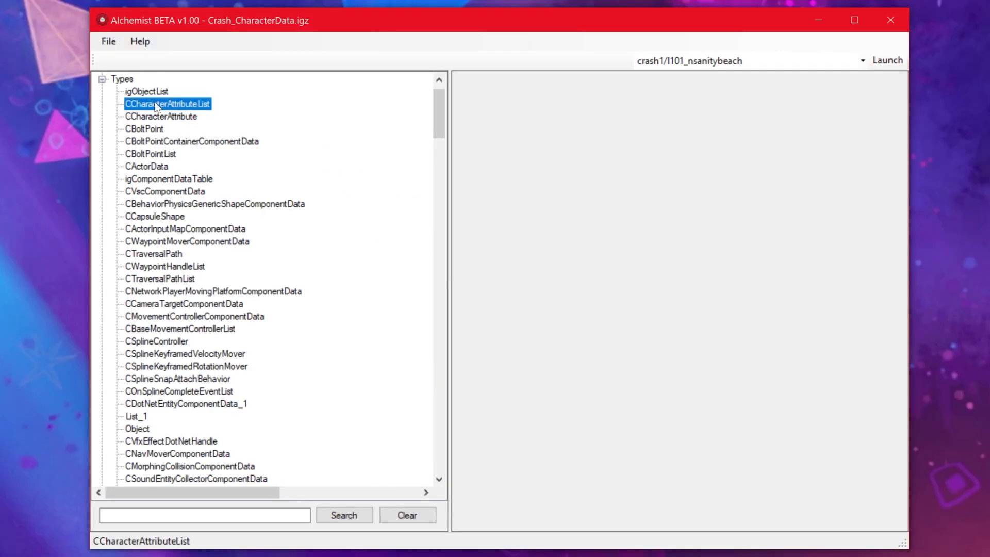
double_click(118, 79)
left_click(213, 117)
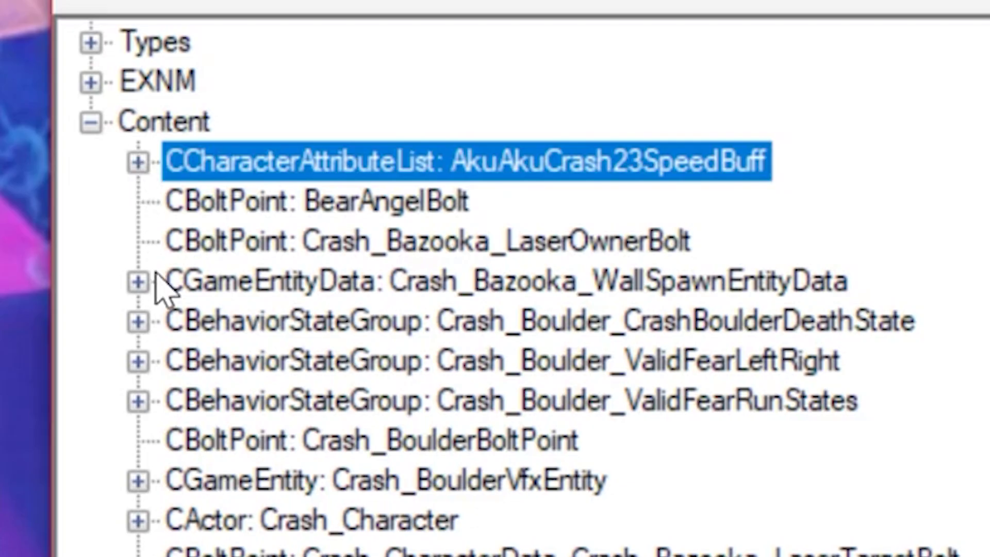
left_click(137, 163)
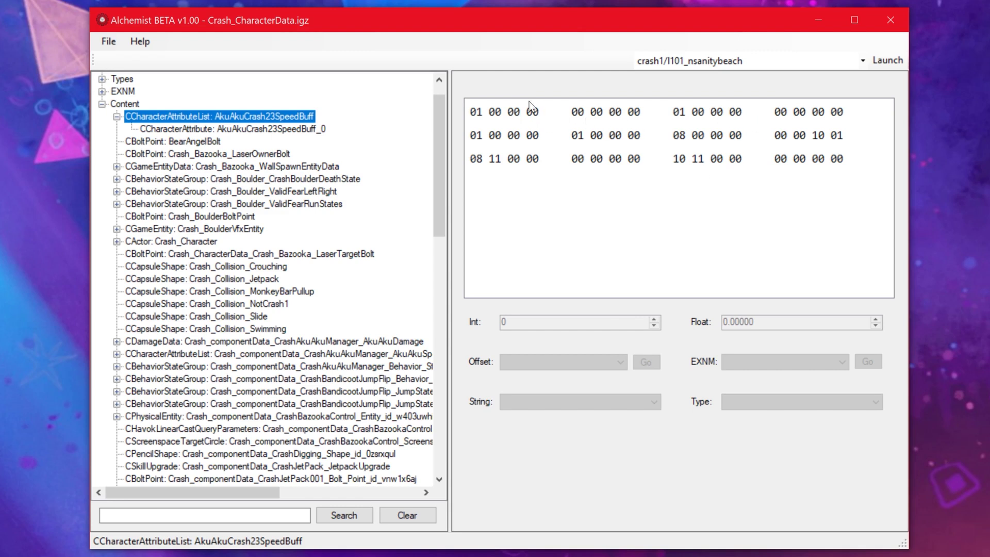
- Inspect the first three four-byte values of AkuAkuCrash23SpeedBuff one after another and return to the first value's integer reading
left_click(518, 113)
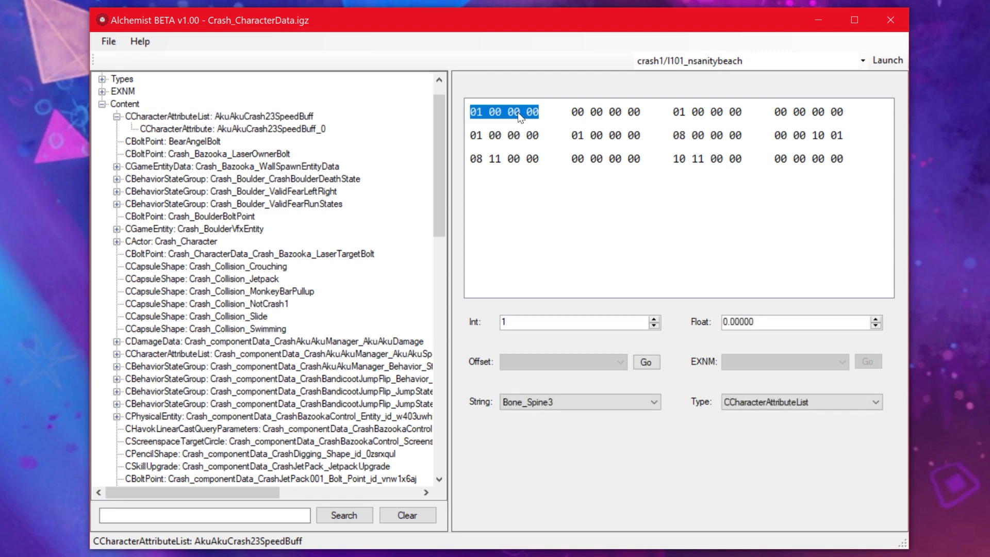
left_click(614, 116)
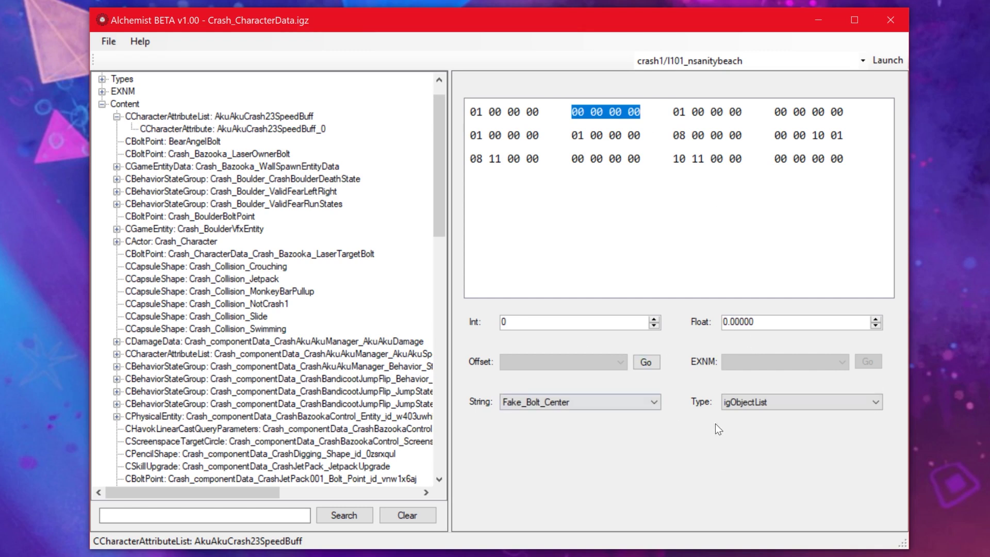
left_click(680, 117)
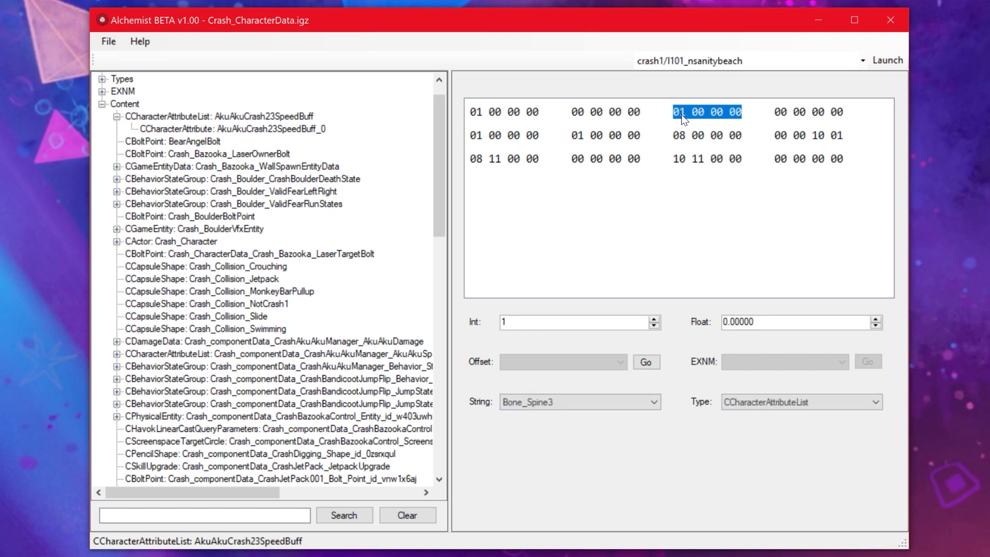
left_click(504, 119)
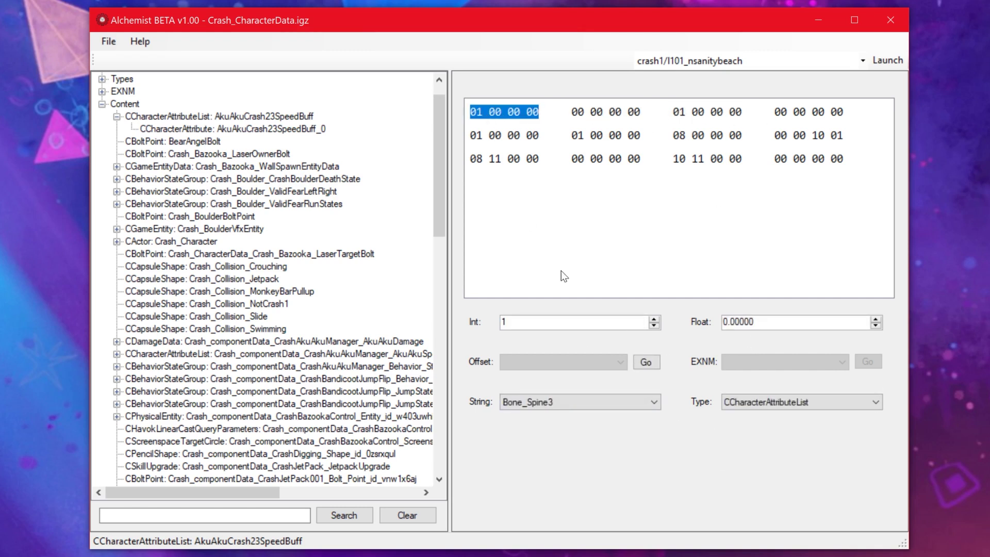
left_click(506, 322)
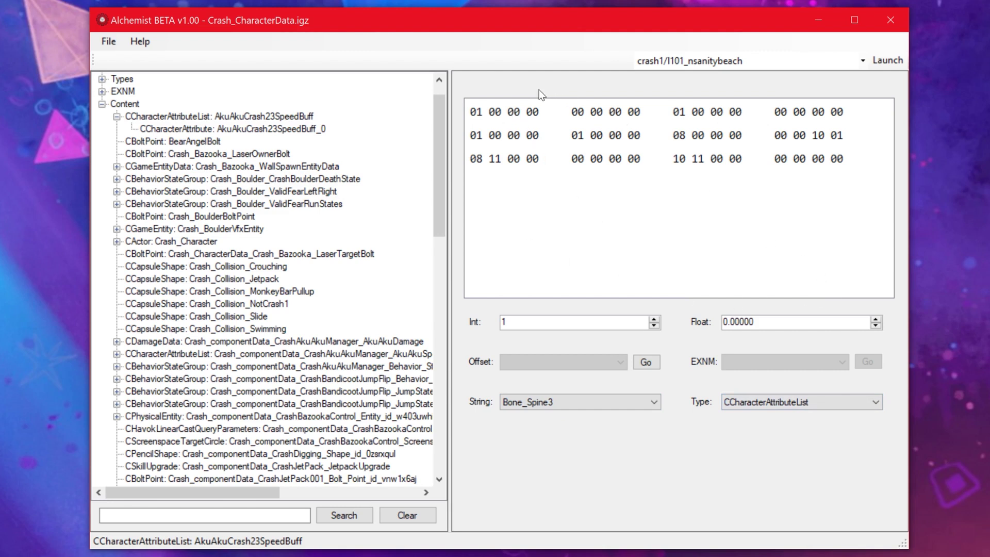
- Reselect the first four-byte value, look through its available Type options, and close the list without choosing another type
left_click(530, 116)
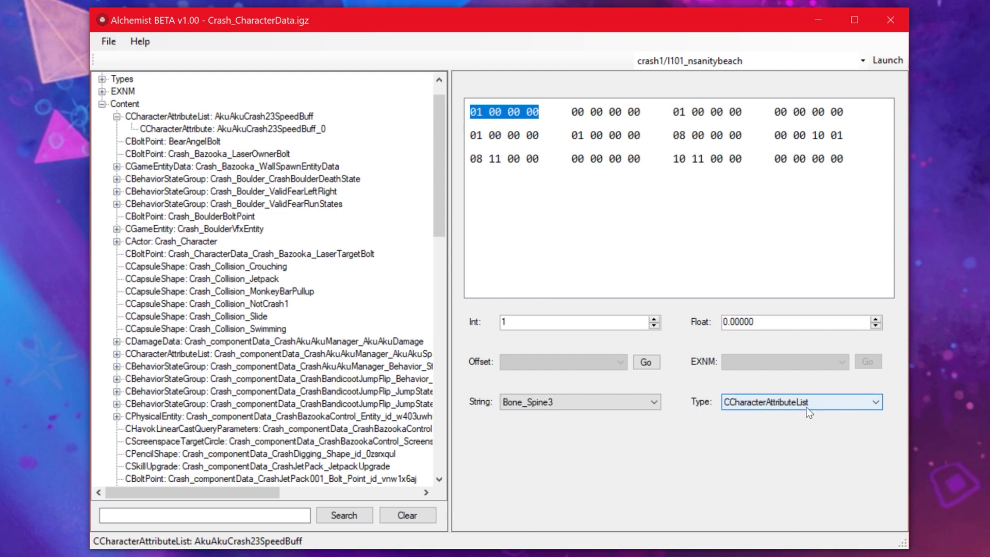
left_click(779, 407)
left_click(785, 407)
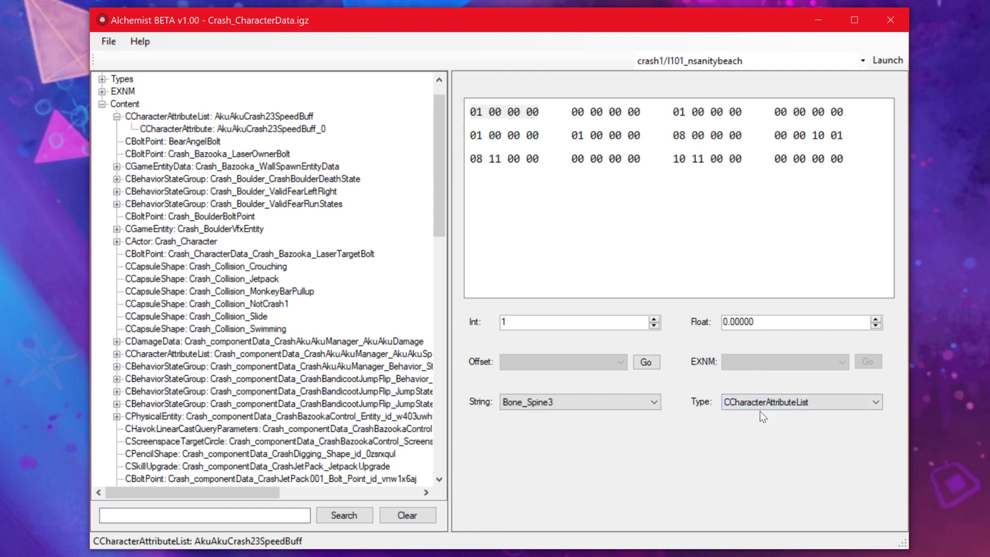
left_click(762, 401)
scroll(853, 447, "down", 10)
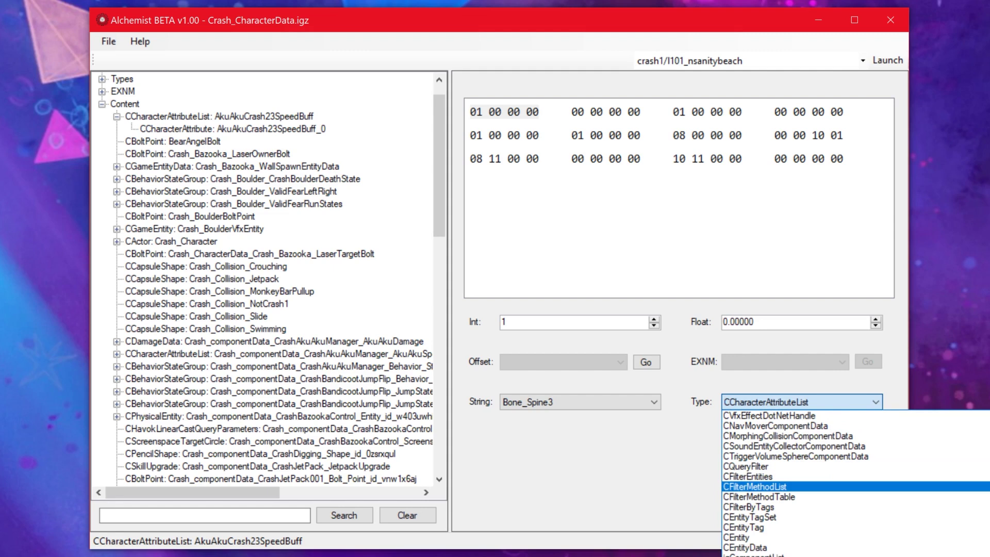
scroll(853, 484, "down", 10)
scroll(804, 485, "down", 10)
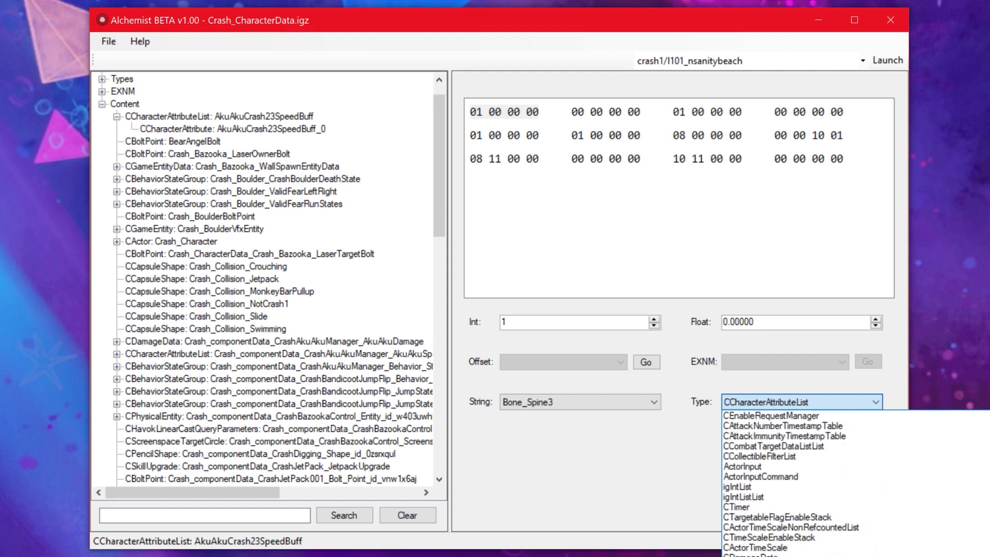
left_click(958, 428)
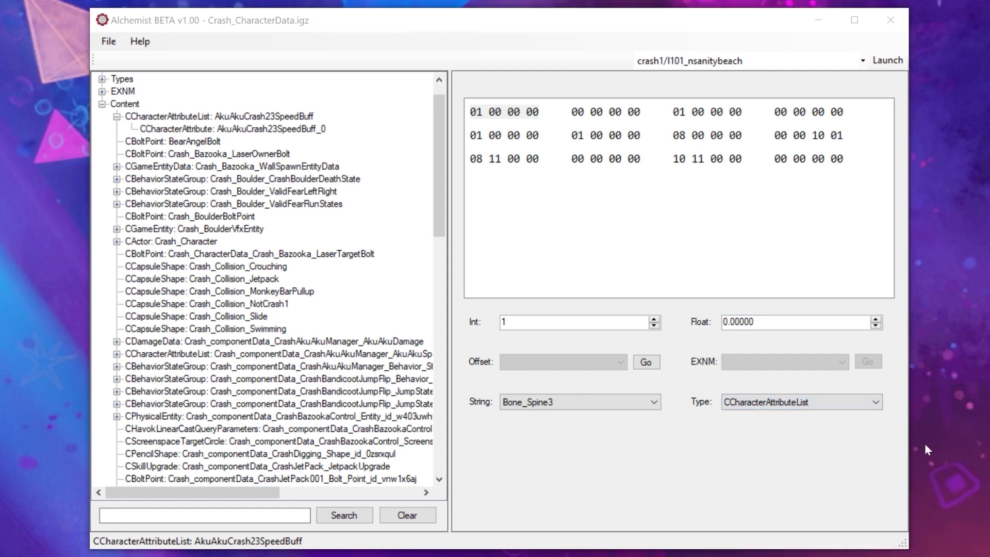
left_click(744, 482)
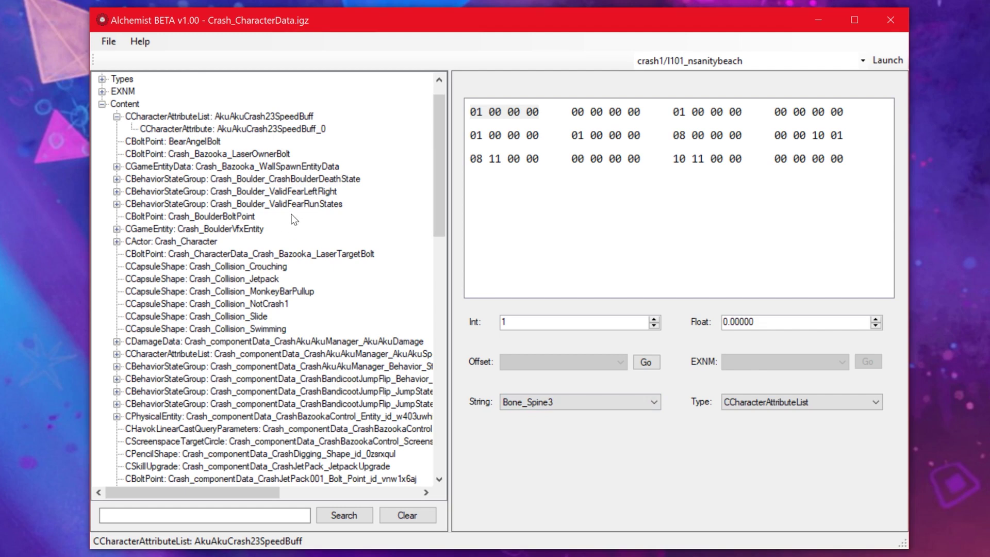
- Look through the beginning of the Strings section, collapse it, and reselect the AkuAkuCrash23SpeedBuff attribute list under Content
scroll(291, 214, "up", 1)
double_click(132, 92)
scroll(200, 271, "down", 10)
scroll(201, 324, "up", 10)
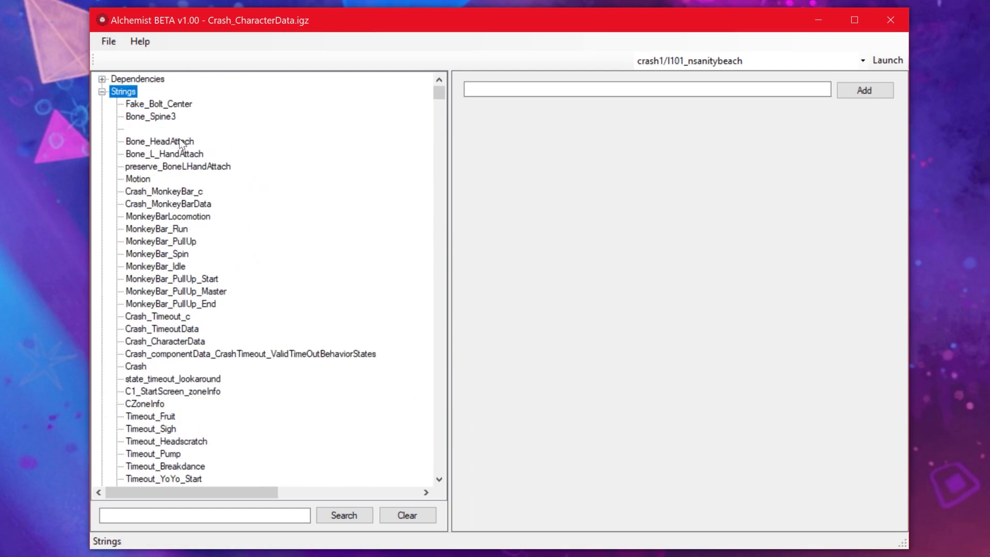
double_click(132, 91)
left_click(289, 141)
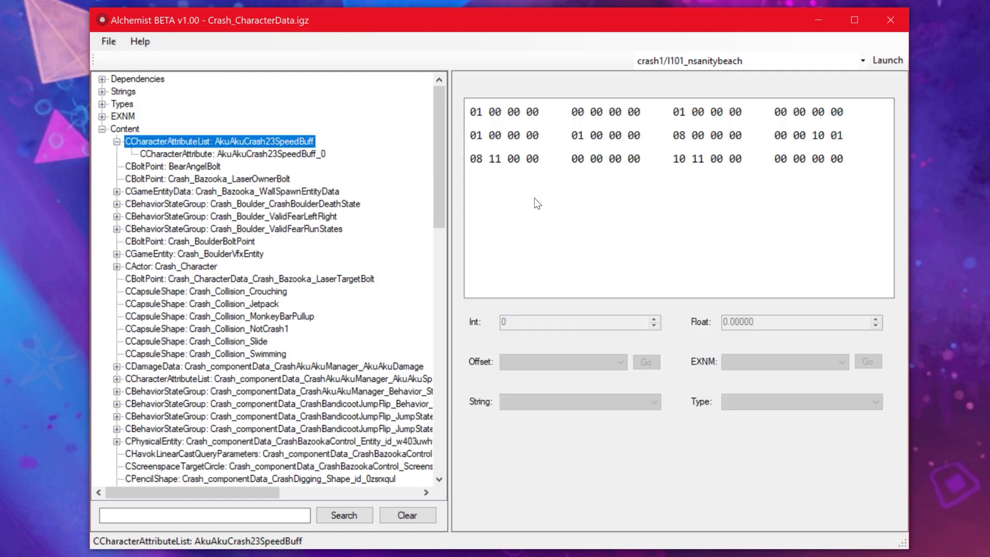
- Select the first four-byte value of AkuAkuCrash23SpeedBuff, look at its String options, and keep Bone_Spine3
left_click(528, 119)
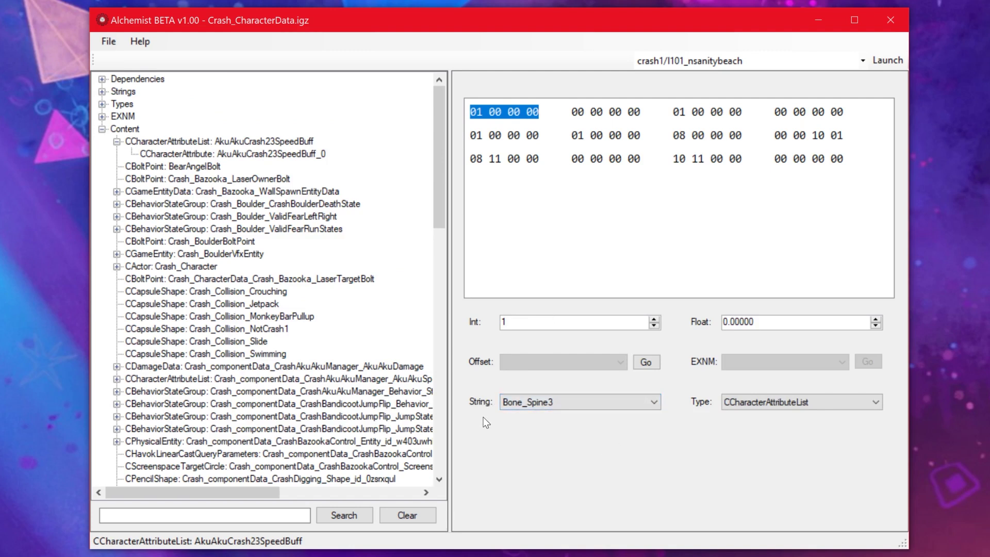
left_click(569, 401)
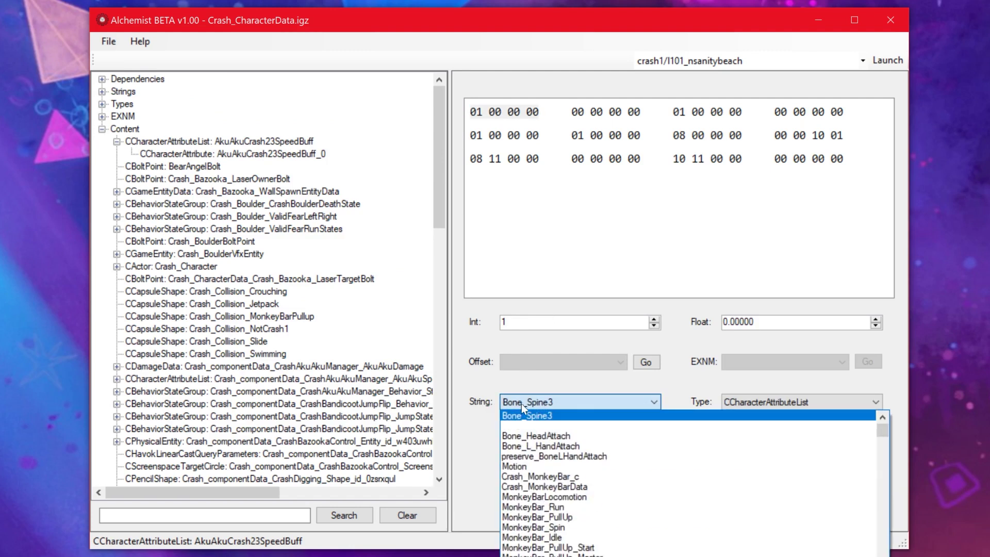
scroll(524, 419, "up", 1)
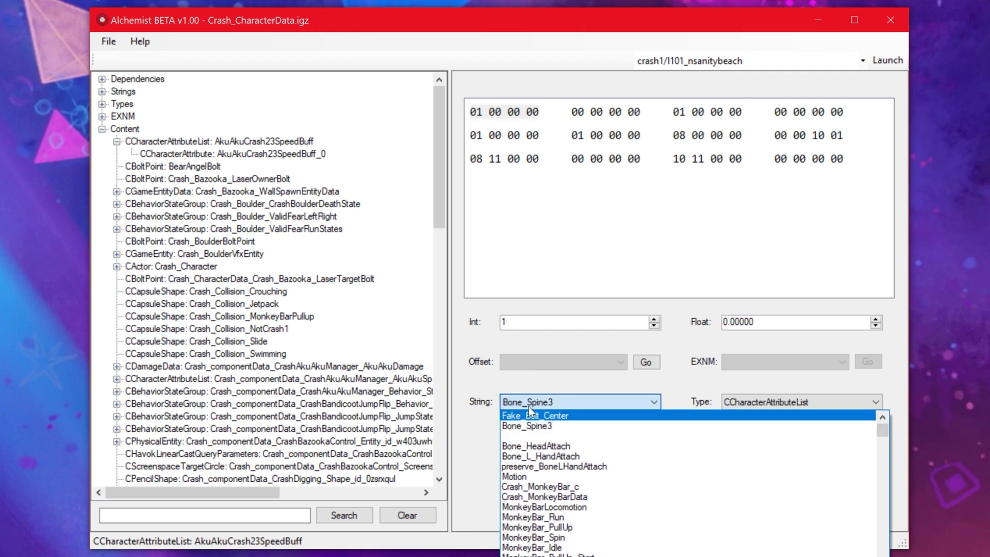
left_click(503, 426)
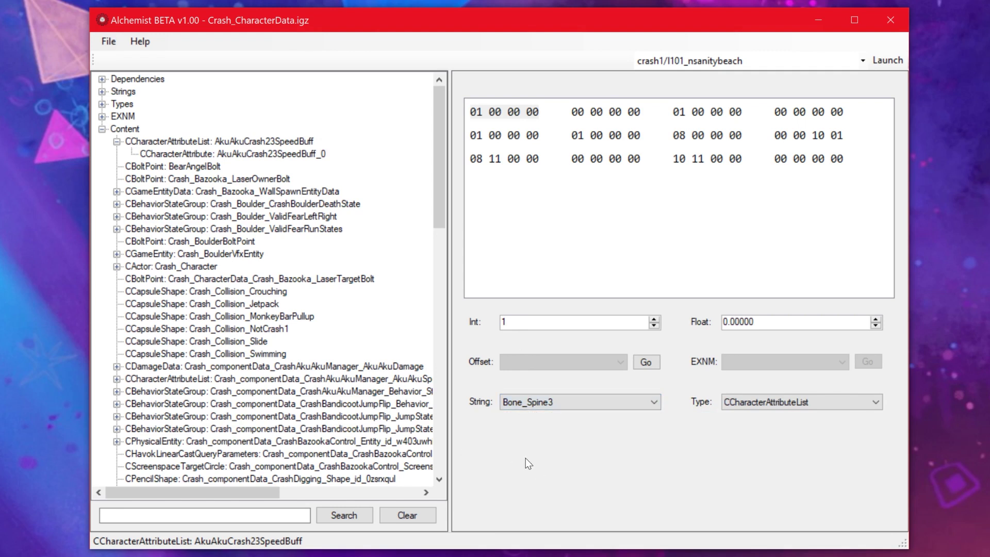
- Inspect four-byte values across all three rows of AkuAkuCrash23SpeedBuff one after another and return to the first one
left_click(484, 118)
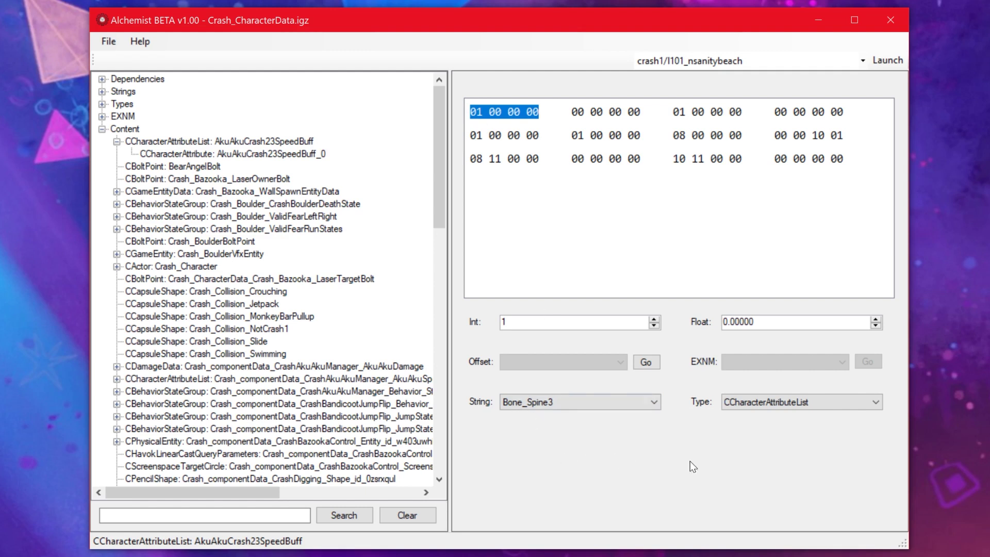
left_click(727, 112)
left_click(810, 112)
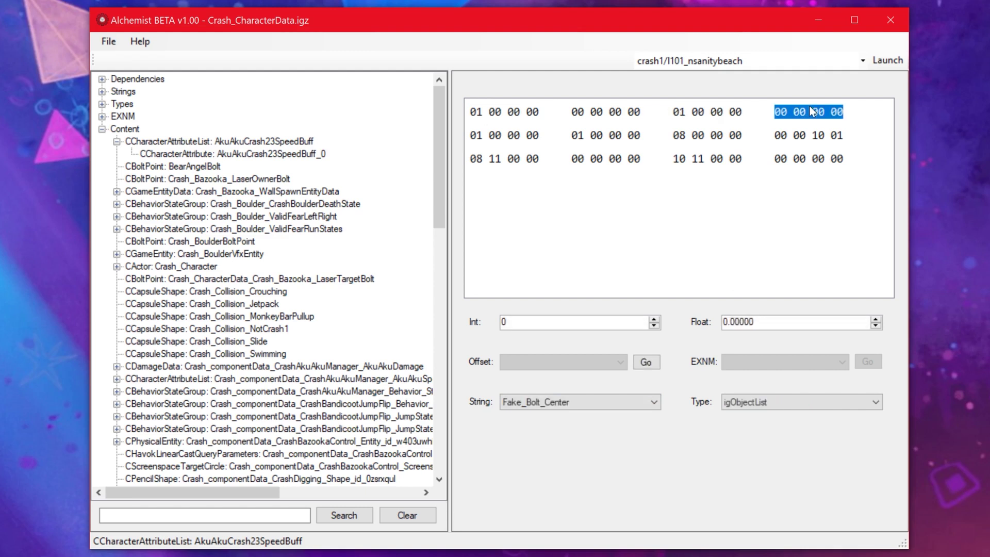
left_click(809, 137)
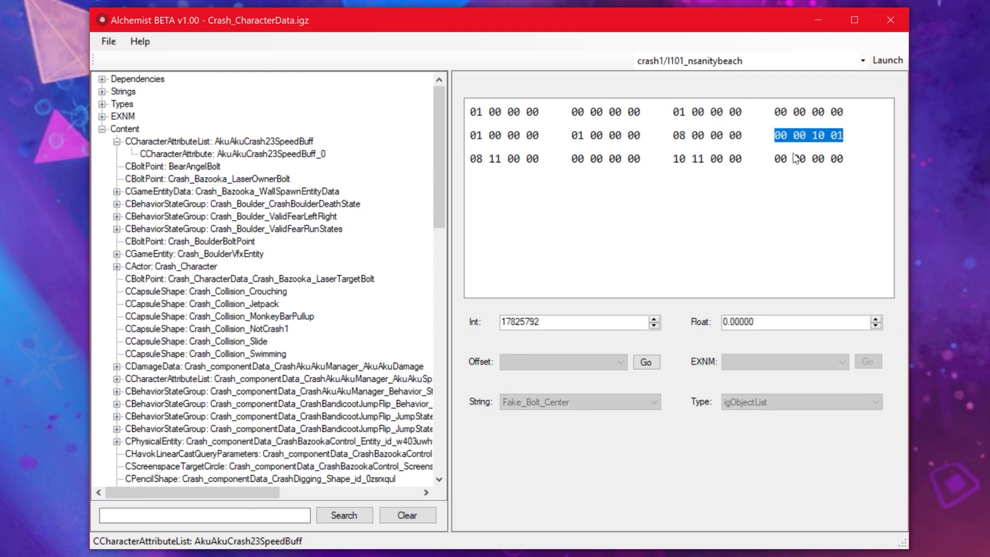
left_click(768, 157)
left_click(732, 158)
left_click(620, 155)
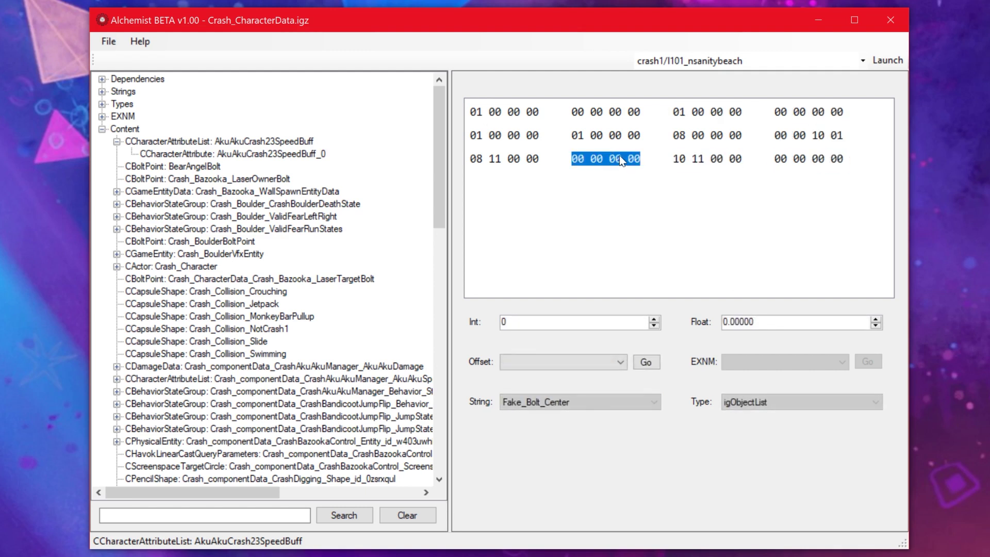
left_click(504, 135)
left_click(504, 157)
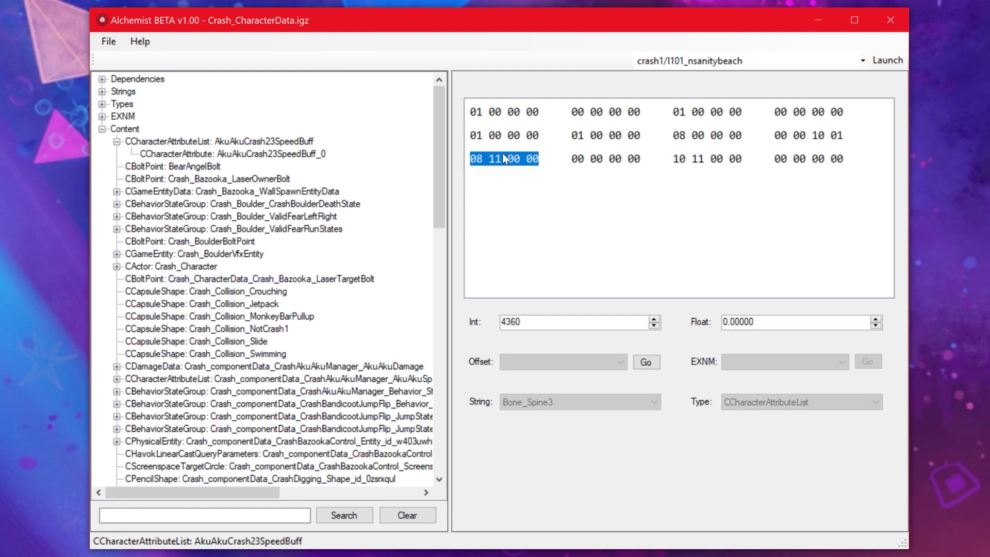
left_click(512, 113)
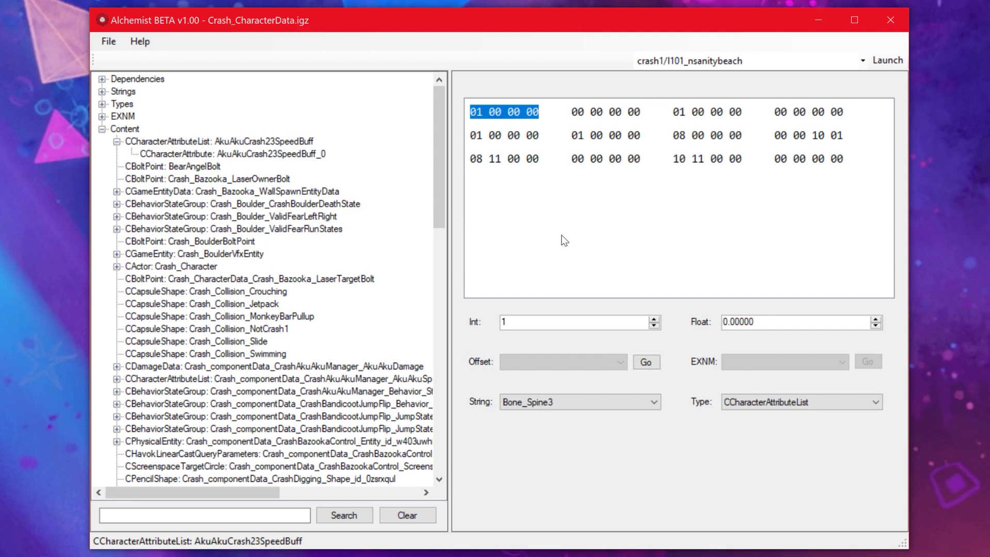
- Switch to HxD, go through the Data inspector's interpretations one by one down to DOS date, and return to Alchemist
key("alt+Tab")
left_click(778, 161)
left_click(776, 178)
left_click(775, 192)
left_click(774, 207)
left_click(778, 222)
left_click(777, 238)
left_click(776, 252)
left_click(776, 267)
left_click(776, 281)
left_click(777, 296)
left_click(779, 311)
left_click(780, 327)
left_click(780, 341)
left_click(782, 356)
left_click(786, 387)
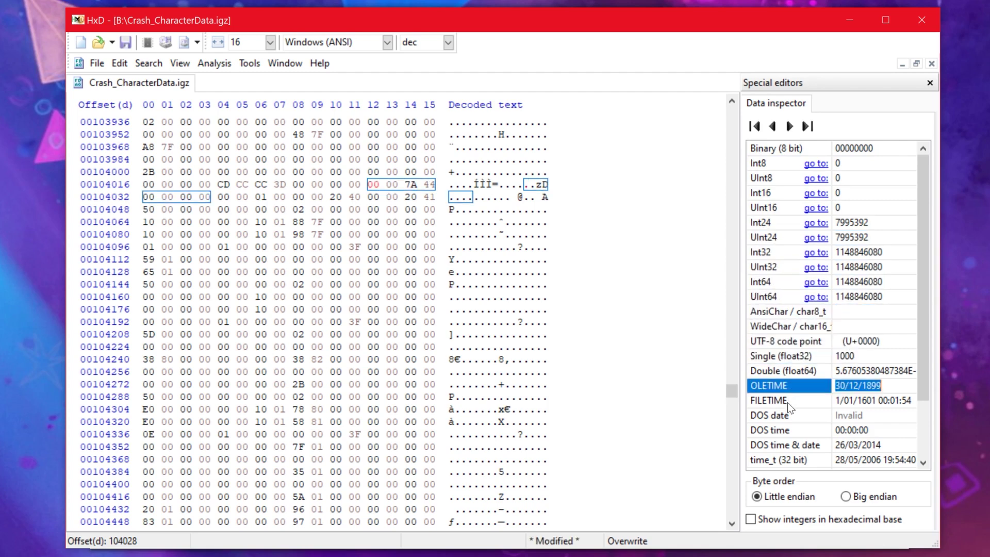
left_click(791, 415)
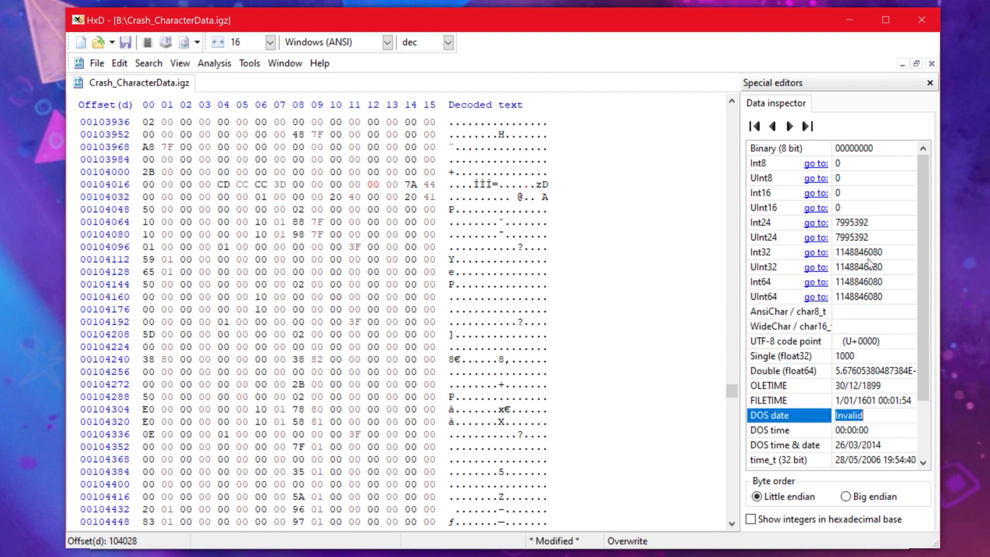
left_click(854, 14)
- Compare the first two four-byte values in the second row and check the first one's integer field
left_click(527, 135)
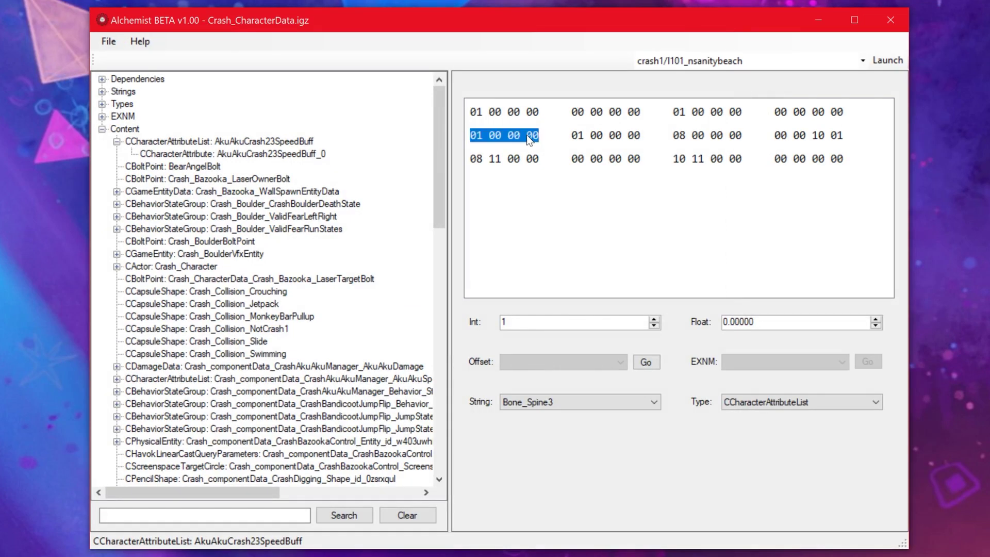
left_click(601, 137)
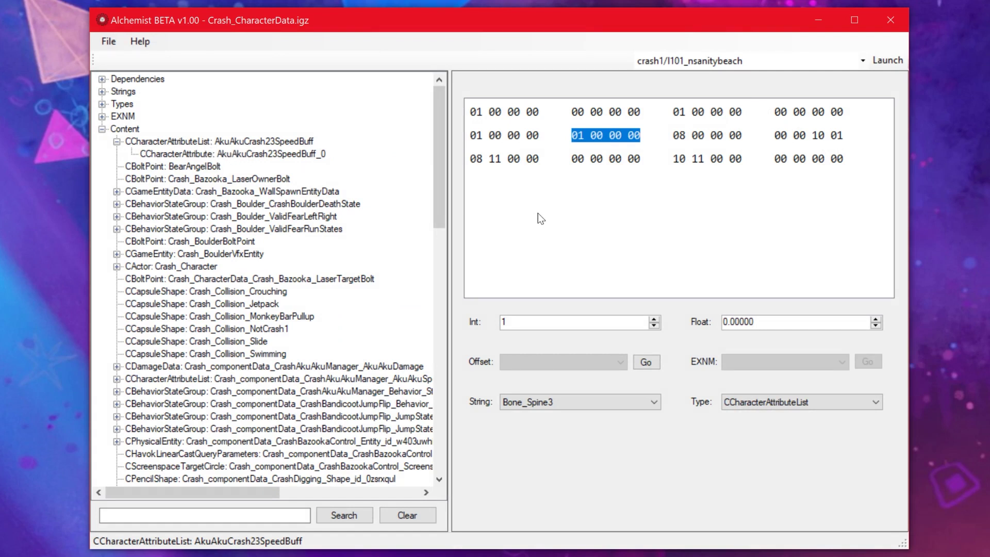
left_click(528, 137)
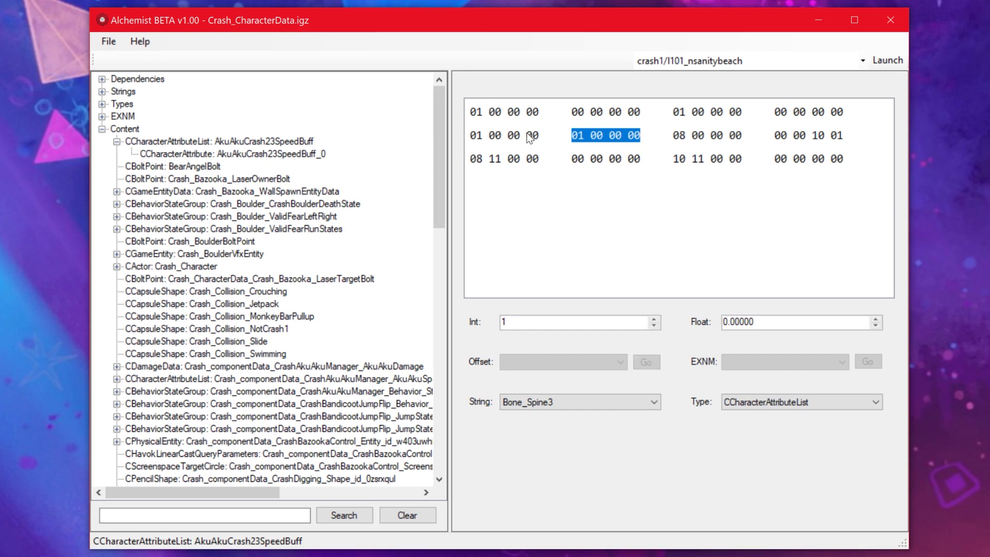
left_click(594, 136)
left_click(524, 138)
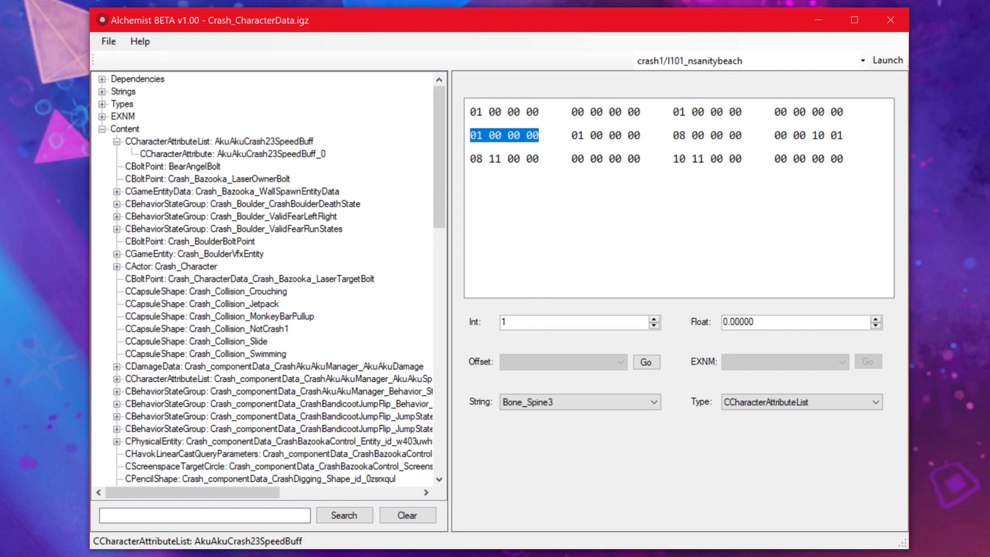
left_click(508, 322)
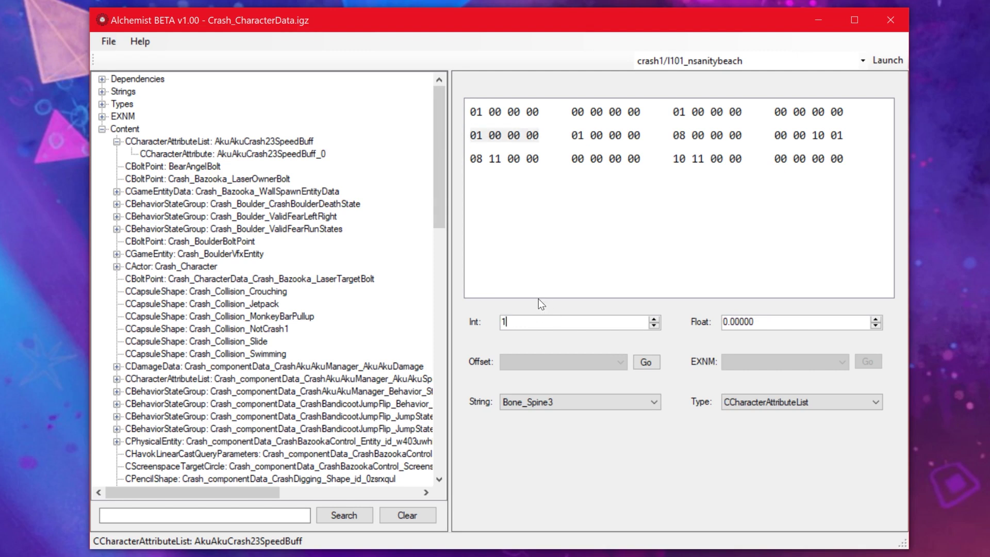
left_click(595, 252)
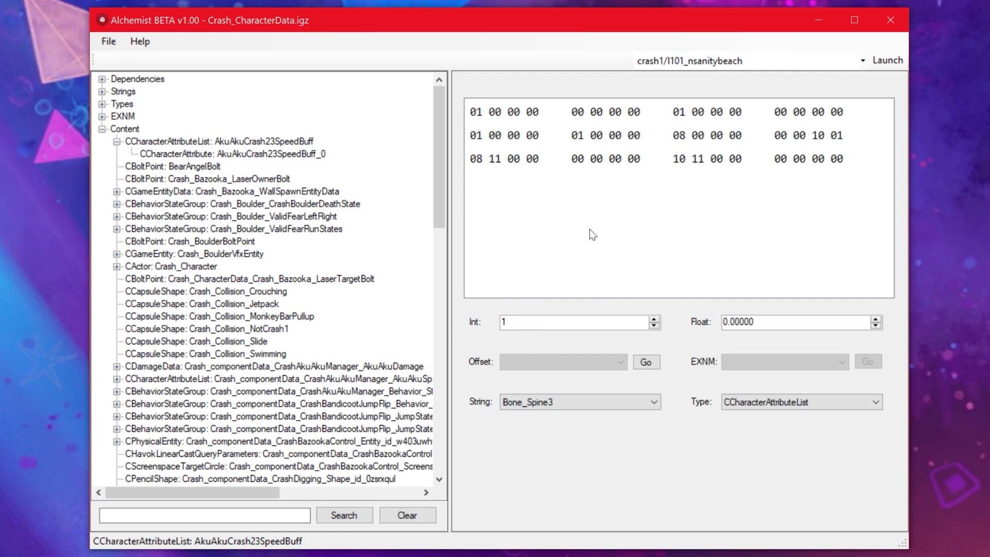
- Inspect the 08 00 00 00 value in the second row and the last two values in the third row
left_click(707, 141)
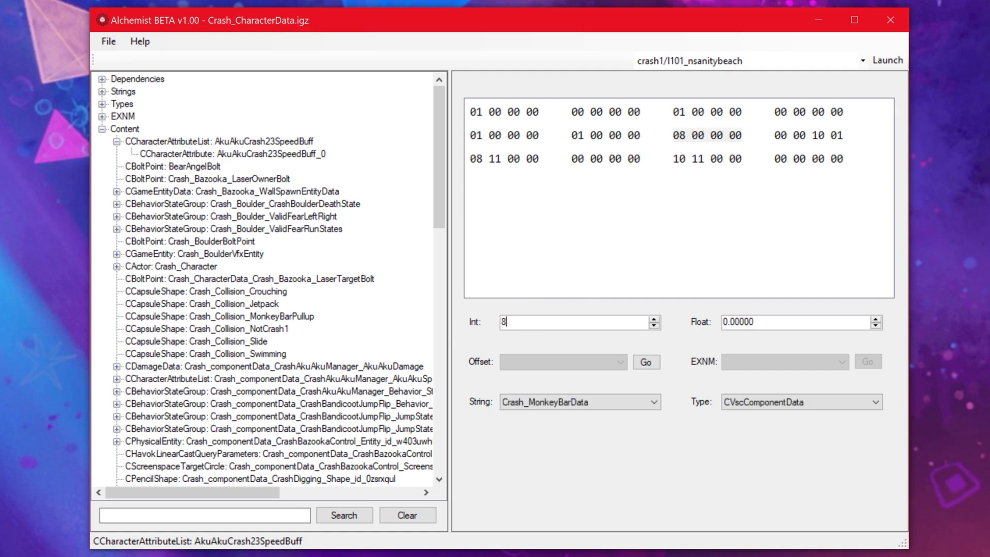
left_click(627, 246)
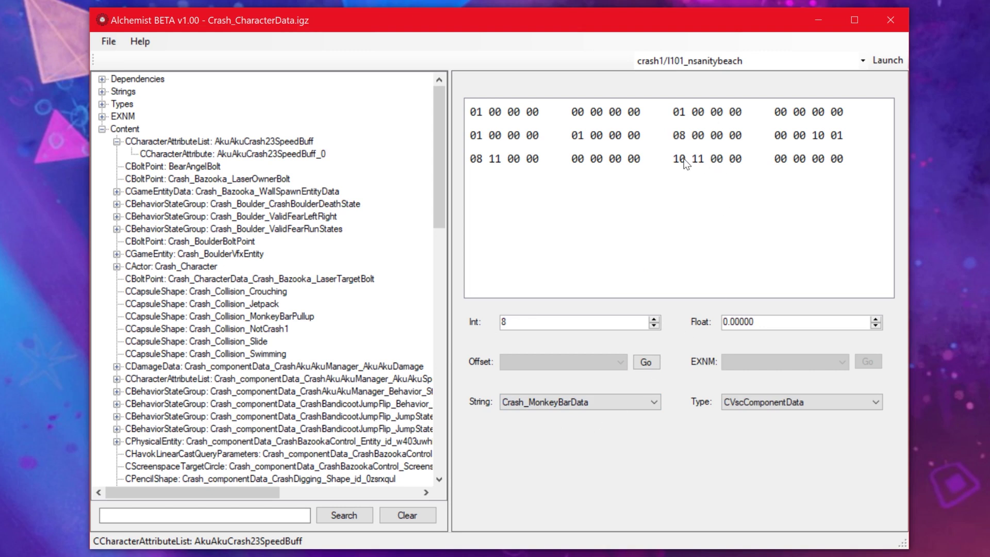
left_click(735, 160)
left_click(766, 159)
key("Left")
key("Right")
key("Left")
key("Right")
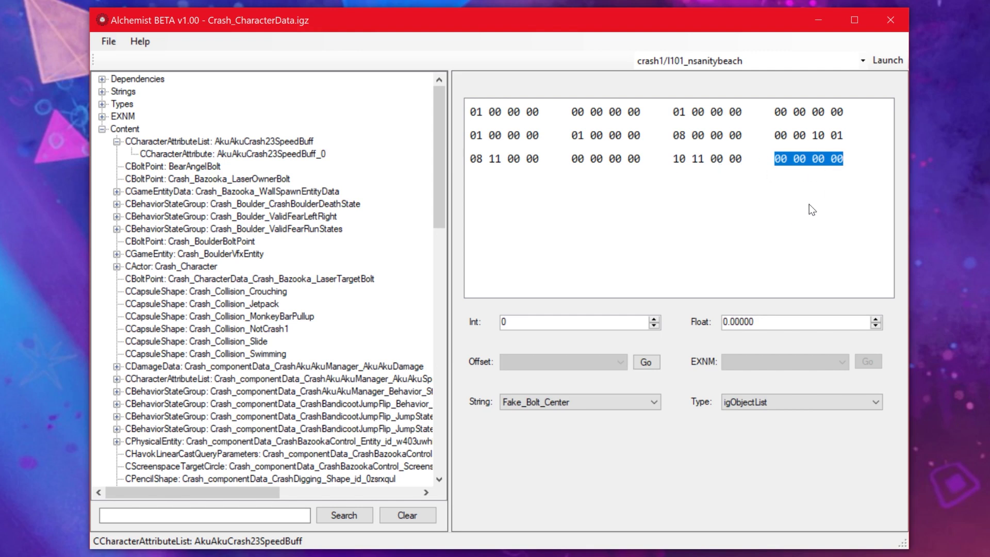
- Select the 10 11 00 00 value in the third row and highlight its full integer reading
left_click(701, 161)
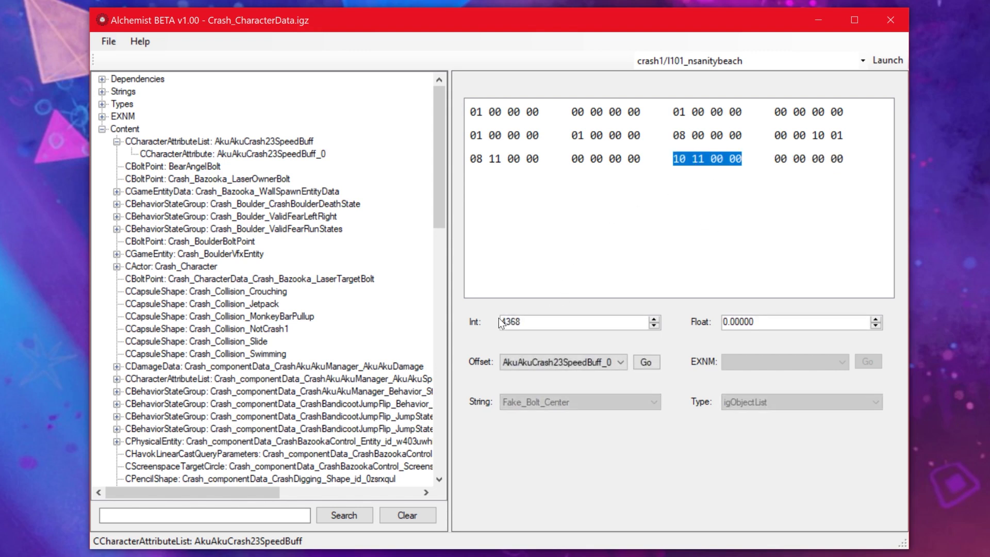
left_click_drag(501, 323, 510, 322)
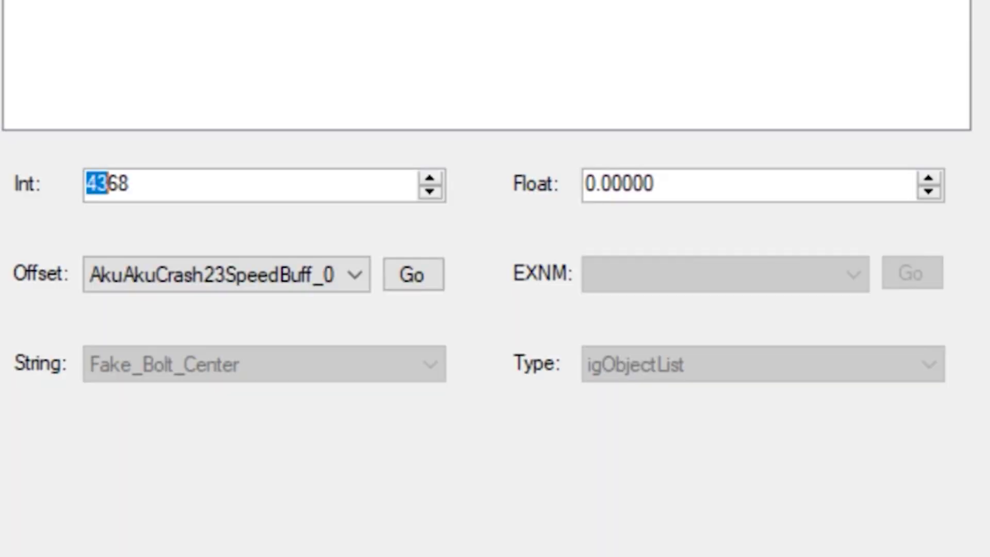
left_click_drag(107, 183, 129, 184)
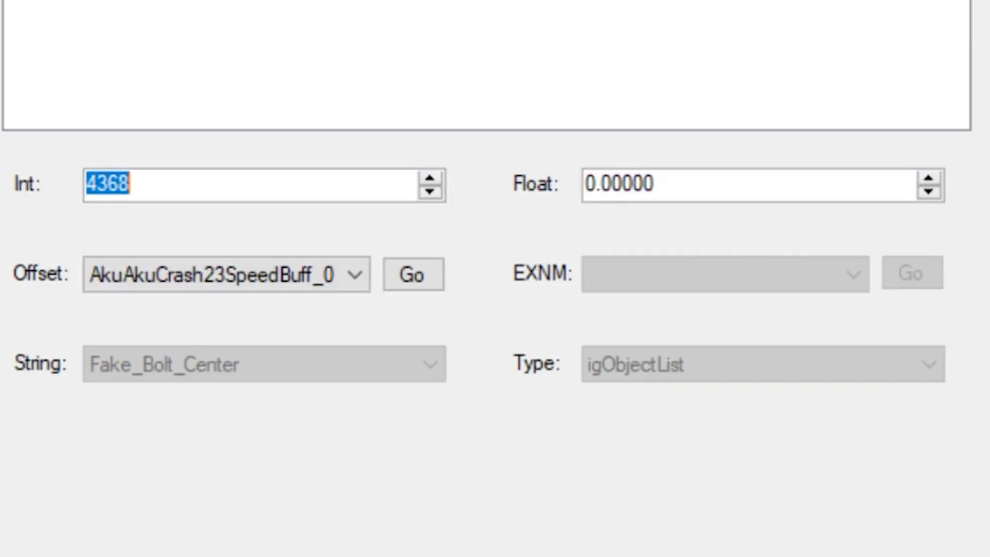
- View the Offset options for the 10 11 00 00 value and follow its reference to the AkuAkuCrash23SpeedBuff_0 entry
left_click(412, 1)
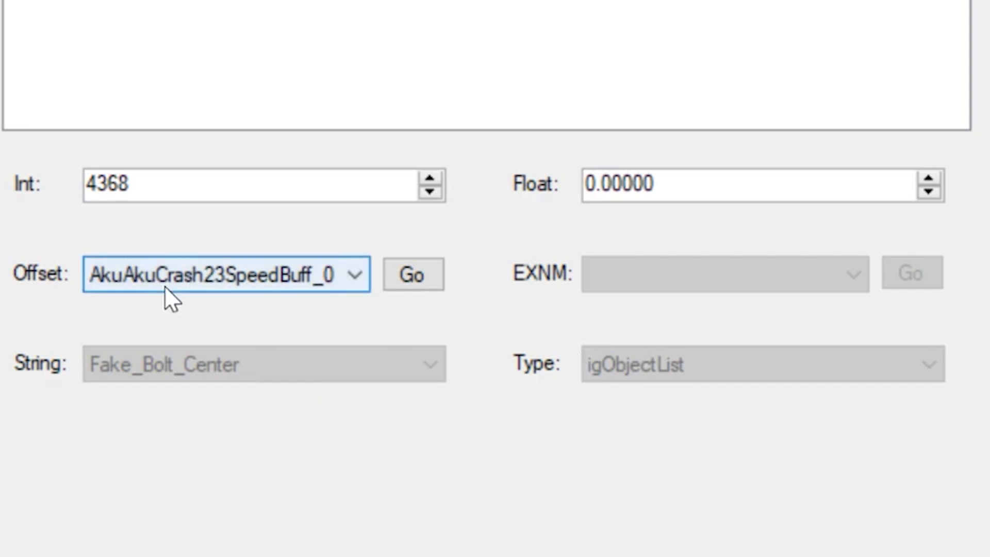
left_click(110, 282)
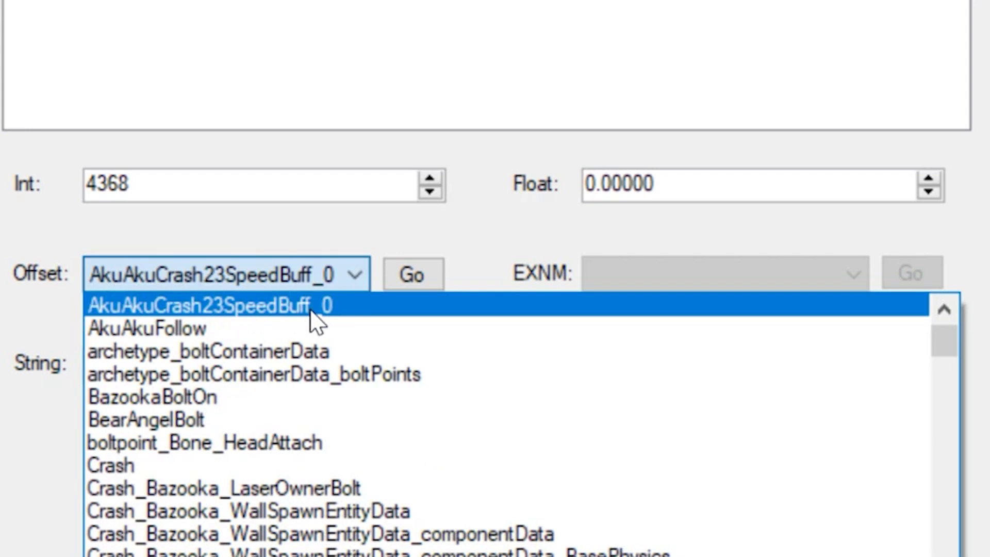
left_click(522, 223)
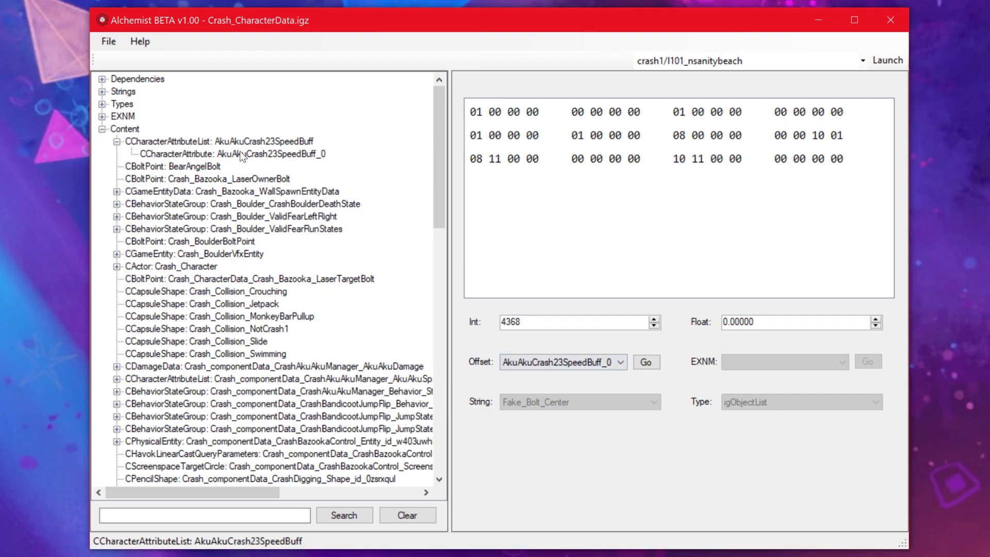
double_click(543, 321)
left_click(647, 362)
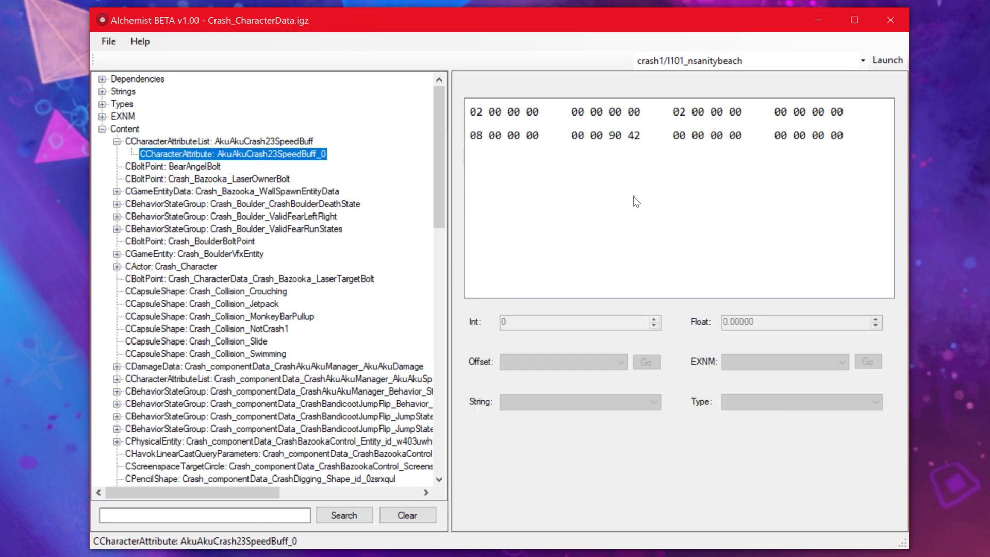
- Look through the Offset options for 10 11 00 00, keep the existing choice, and highlight its integer reading without editing it
left_click(597, 362)
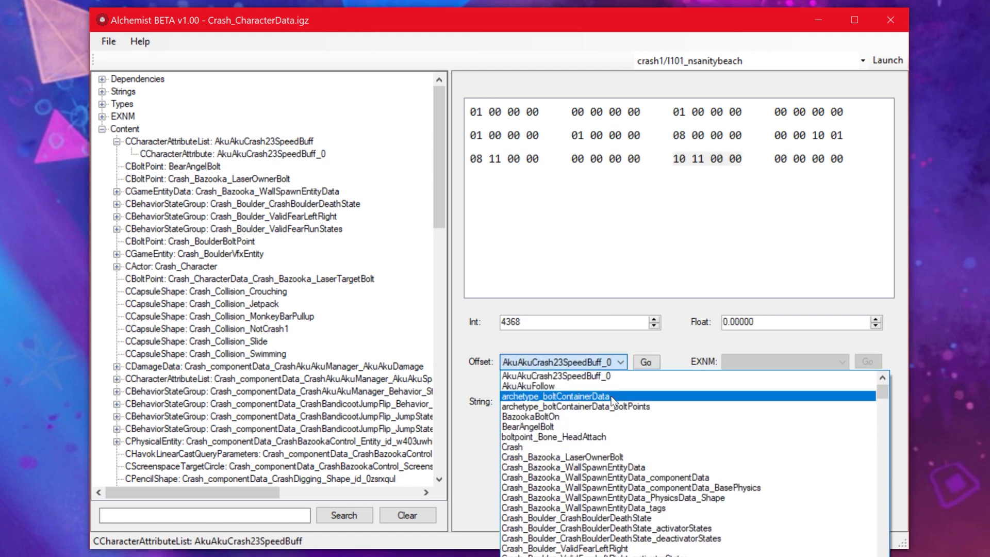
left_click_drag(882, 396, 887, 511)
left_click(537, 318)
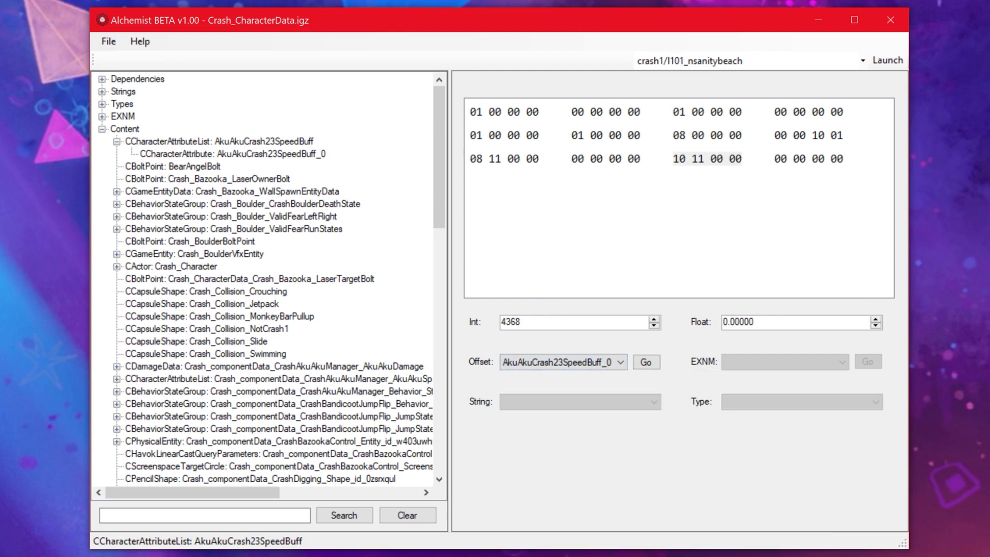
left_click_drag(528, 322, 501, 322)
right_click(508, 321)
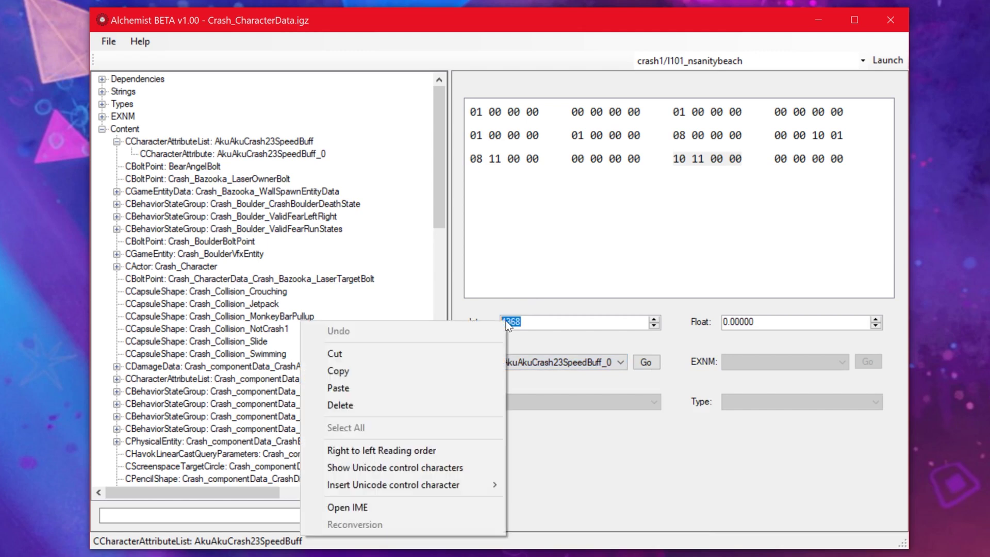
left_click(604, 259)
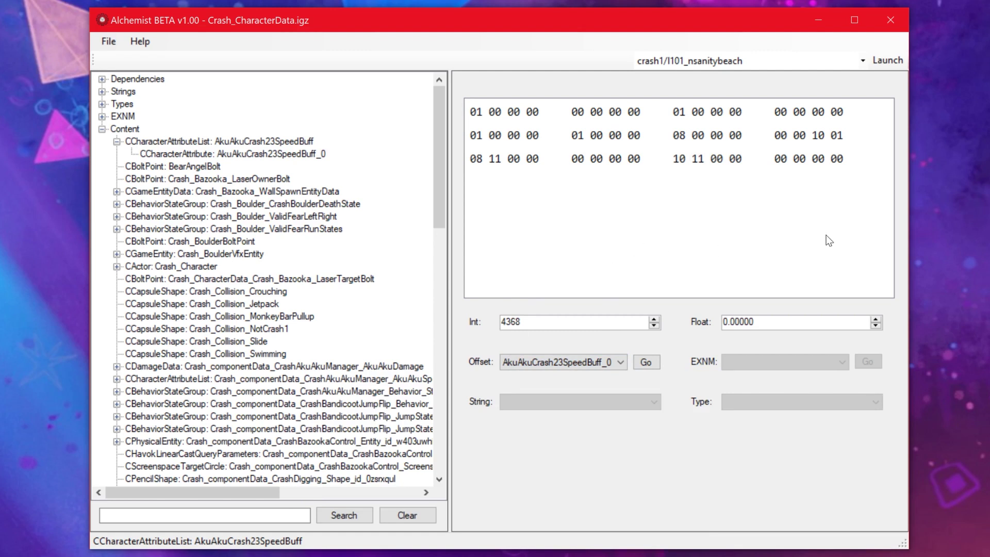
- Inspect the 00 00 10 01 value, the third value in the first row, and the 08 11 00 00 value
left_click(805, 137)
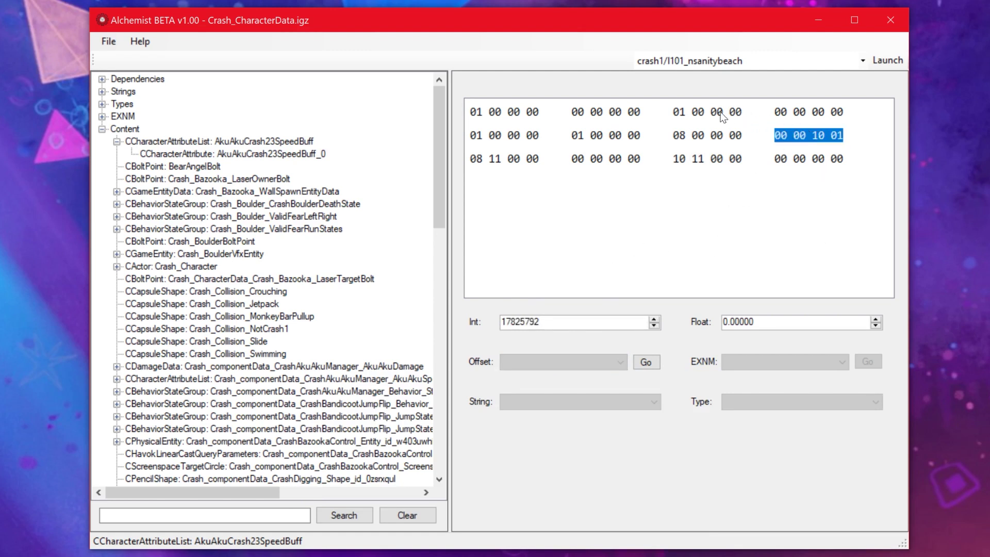
left_click(695, 116)
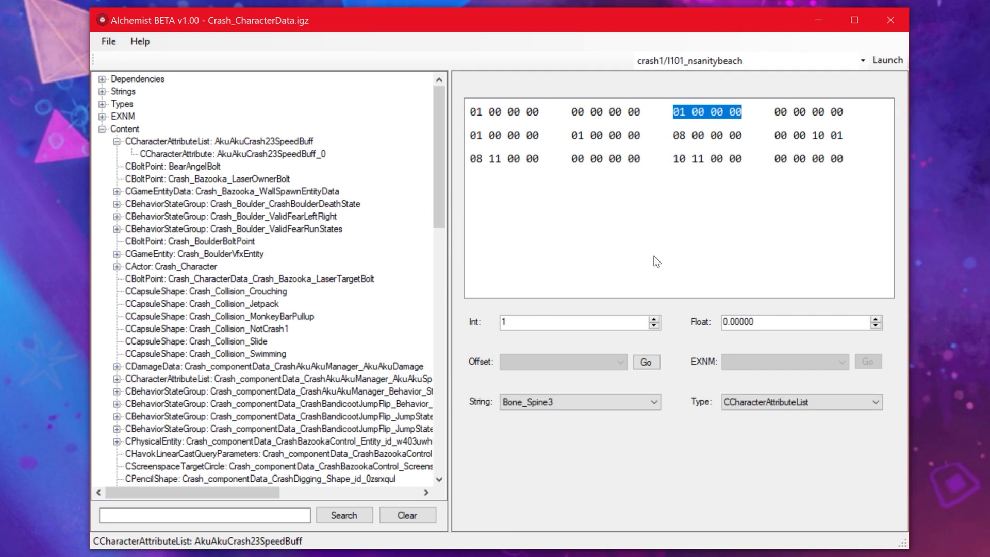
left_click(498, 158)
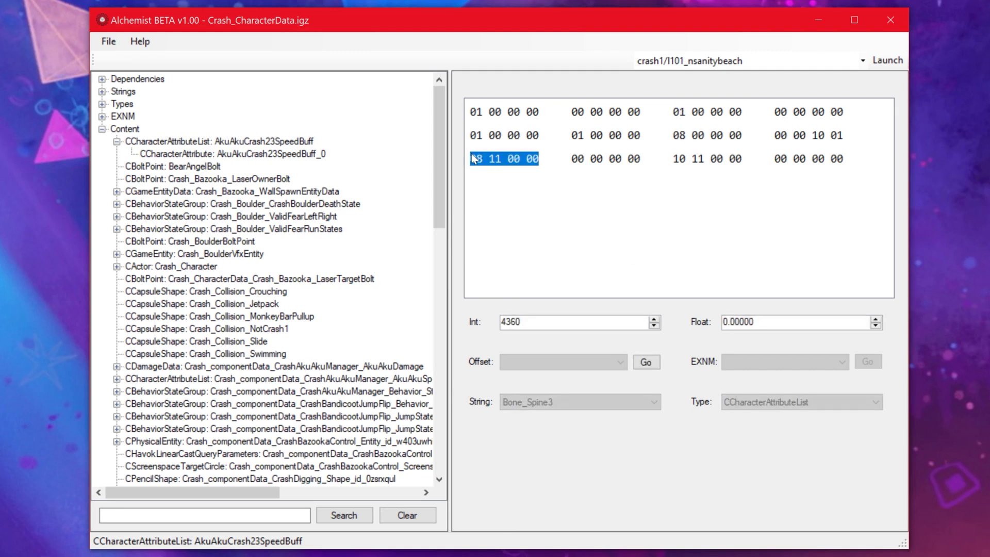
- Compare the integer readings of the 08 11 00 00 and 10 11 00 00 values in the third row
left_click(503, 322)
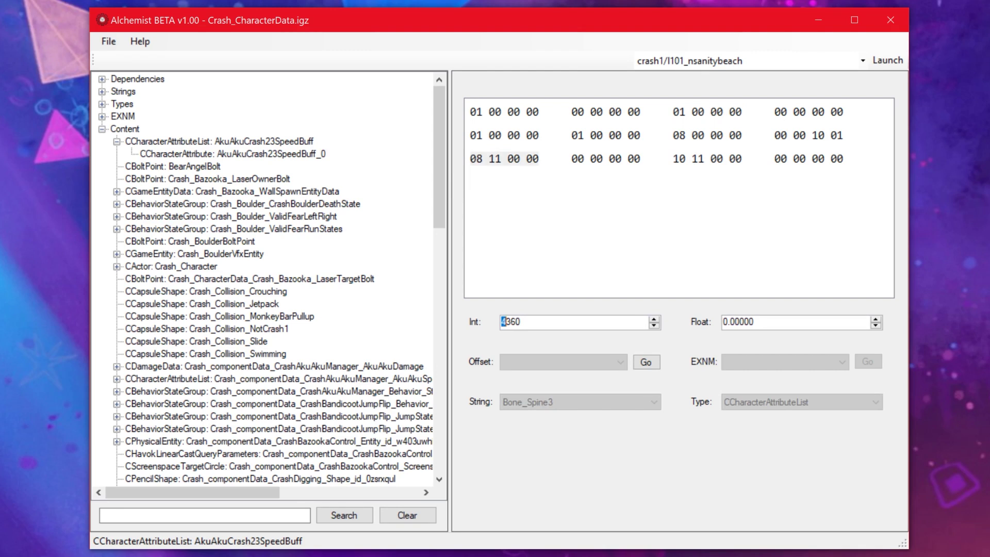
left_click_drag(506, 321, 522, 321)
left_click(522, 322)
left_click(718, 156)
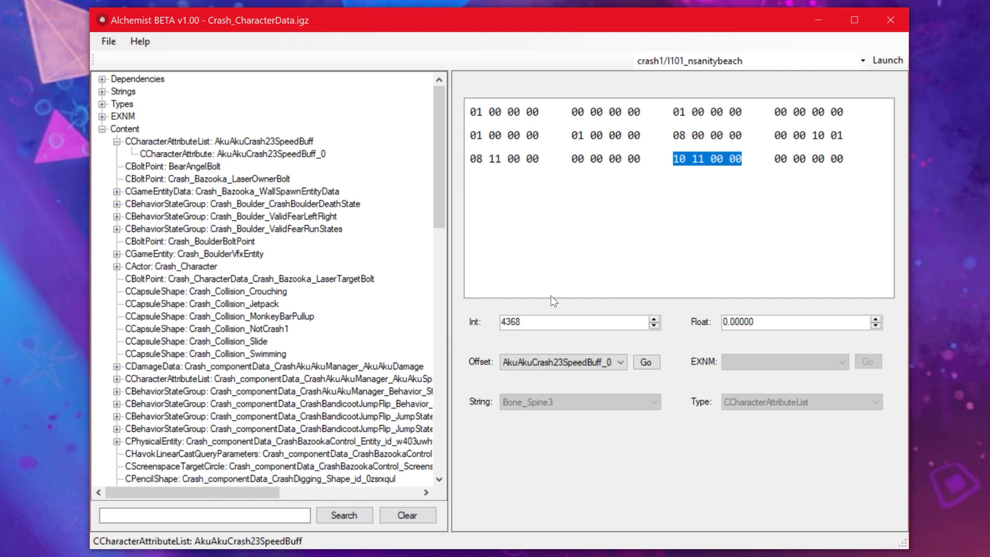
left_click(531, 159)
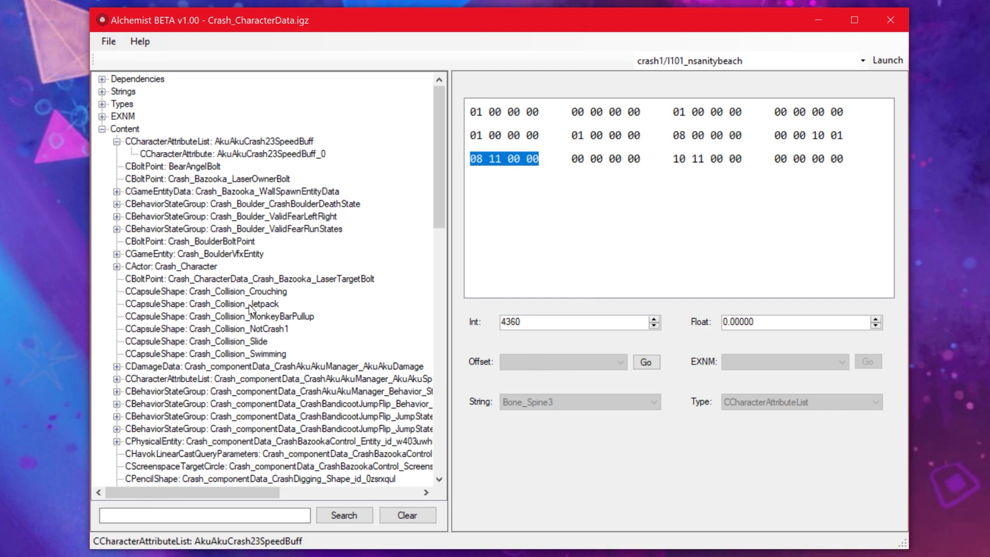
- Follow the 08 11 00 00 value's offset, reselect that value to highlight its integer, and follow the offset again
left_click(642, 364)
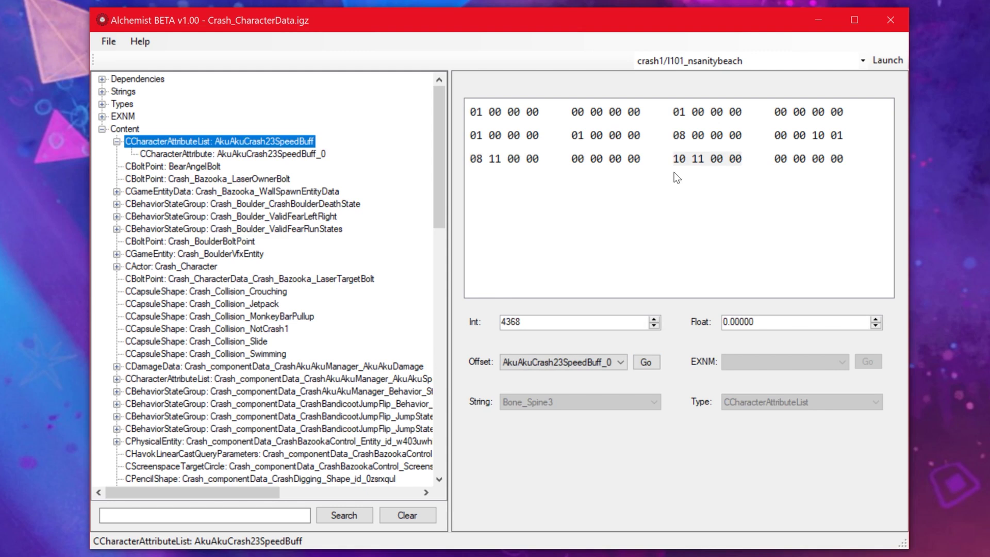
left_click(531, 158)
key("Tab")
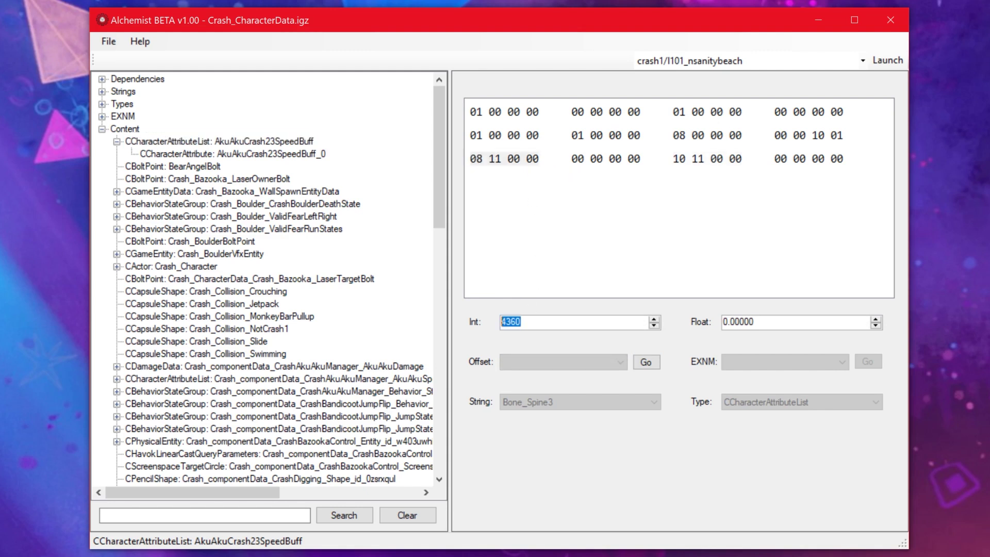
left_click(583, 252)
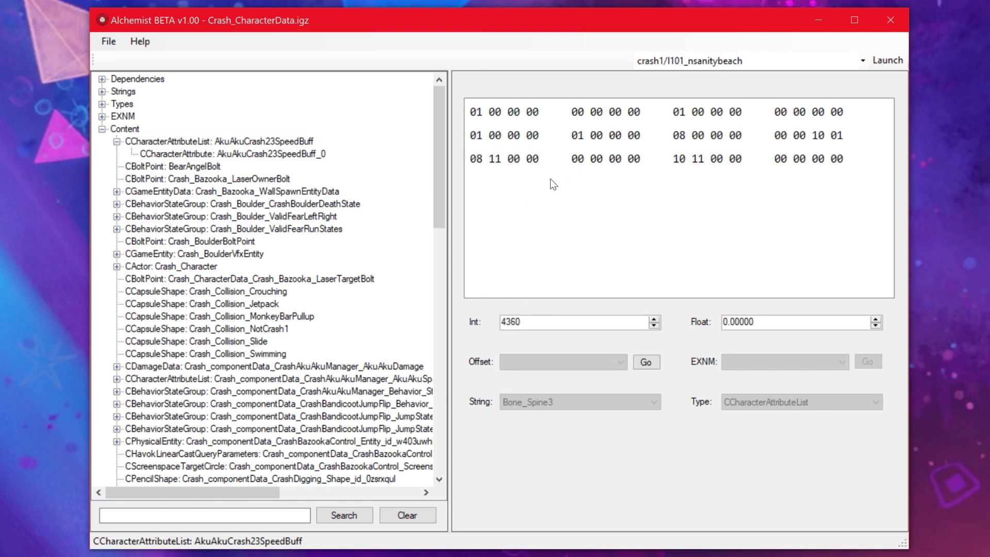
left_click(524, 162)
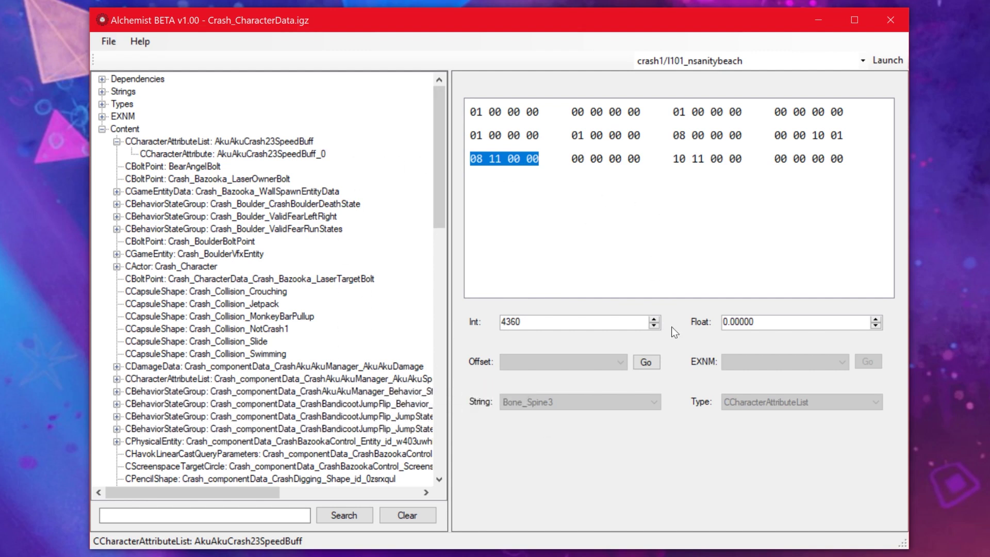
left_click(645, 366)
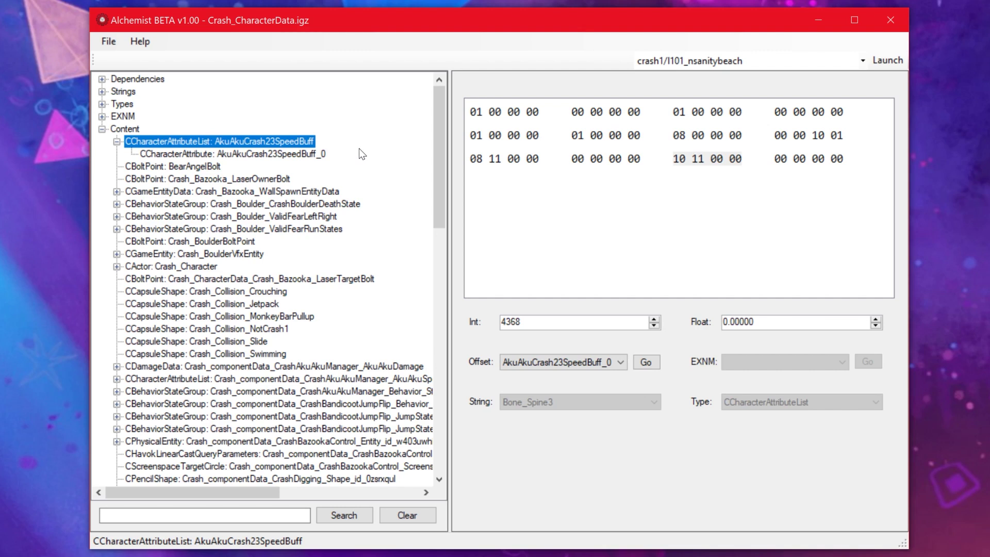
- Open the AkuAkuCrash23SpeedBuff_0 attribute and examine the integer and float readings of its 00 00 90 42 value
left_click(316, 154)
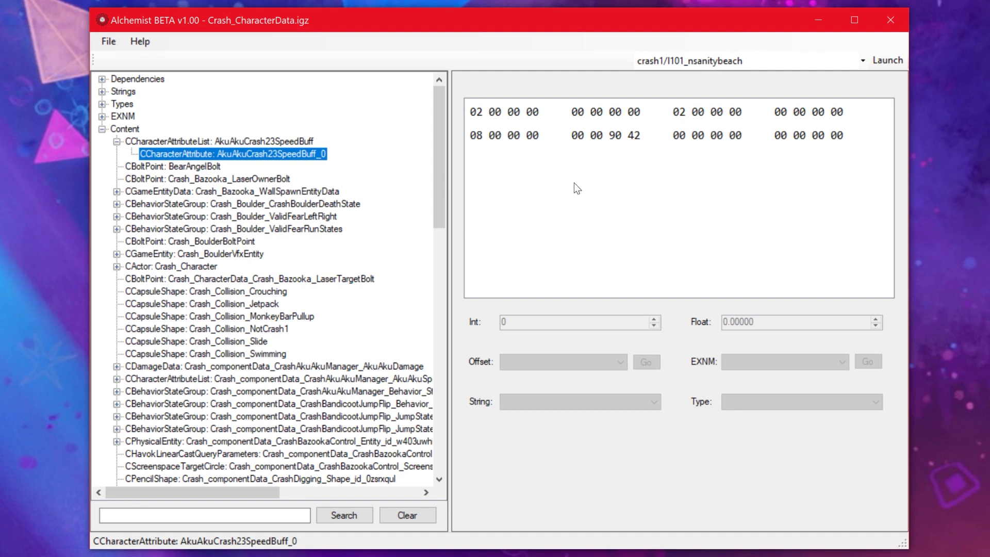
left_click(627, 142)
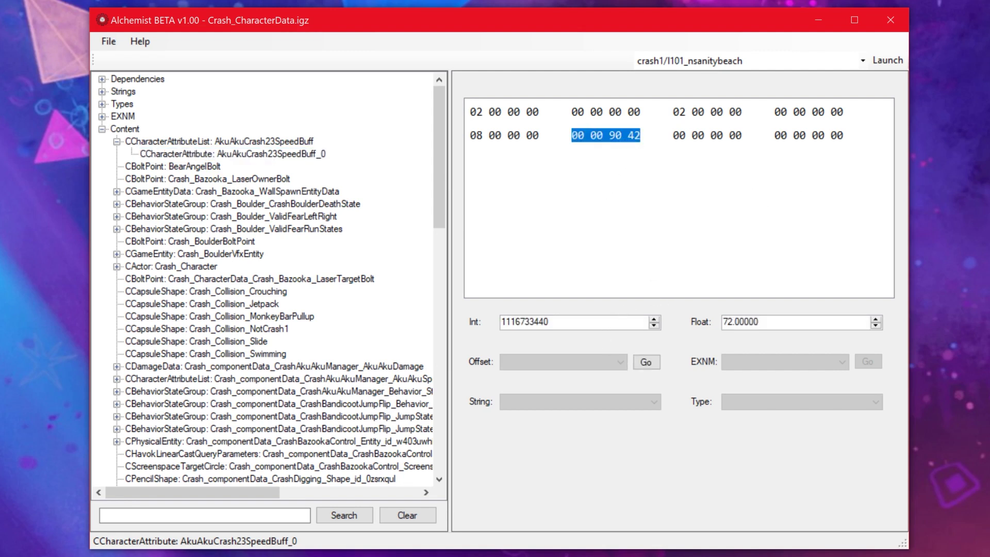
double_click(524, 325)
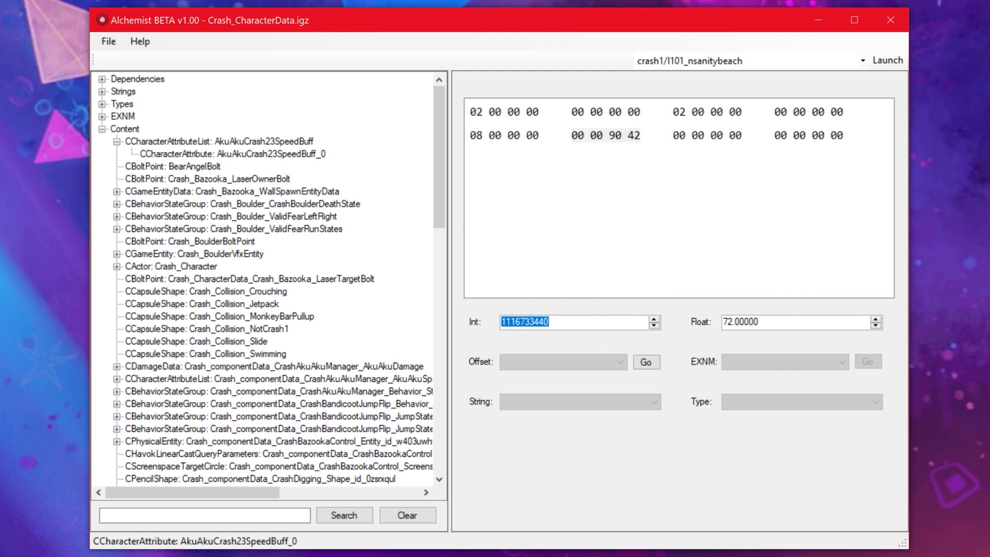
left_click_drag(796, 325, 691, 325)
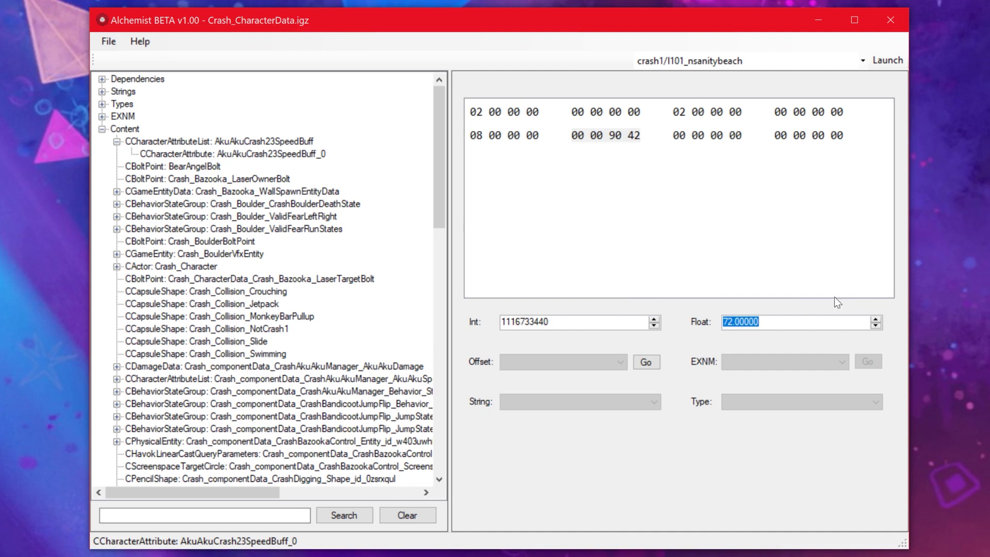
- Step the float of the 00 00 90 42 value repeatedly up and back down to demonstrate incremental changes
left_click(796, 321)
double_click(794, 322)
left_click(794, 321)
key("Up")
key("Up")
key("Up")
key("Up")
key("Up")
key("Up")
key("Up")
key("Up")
key("Up")
key("Up")
key("Up")
key("Up")
key("Up")
key("Up")
key("Up")
key("Up")
key("Up")
key("Up")
key("Up")
key("Up")
key("Up")
key("Up")
key("Up")
key("Up")
key("Up")
key("Up")
key("Up")
key("Up")
key("Down")
key("Down")
key("Down")
key("Down")
key("Down")
key("Down")
key("Down")
key("Down")
key("Down")
key("Down")
key("Down")
key("Down")
key("Down")
key("Down")
key("Down")
key("Down")
key("Down")
key("Down")
key("Down")
key("Down")
key("Down")
key("Down")
key("Down")
key("Down")
key("Down")
key("Down")
- Set the float of the second value in AkuAkuCrash23SpeedBuff_0's second row to 5000 and save the file
left_click_drag(785, 329, 719, 325)
type("5000")
key("Return")
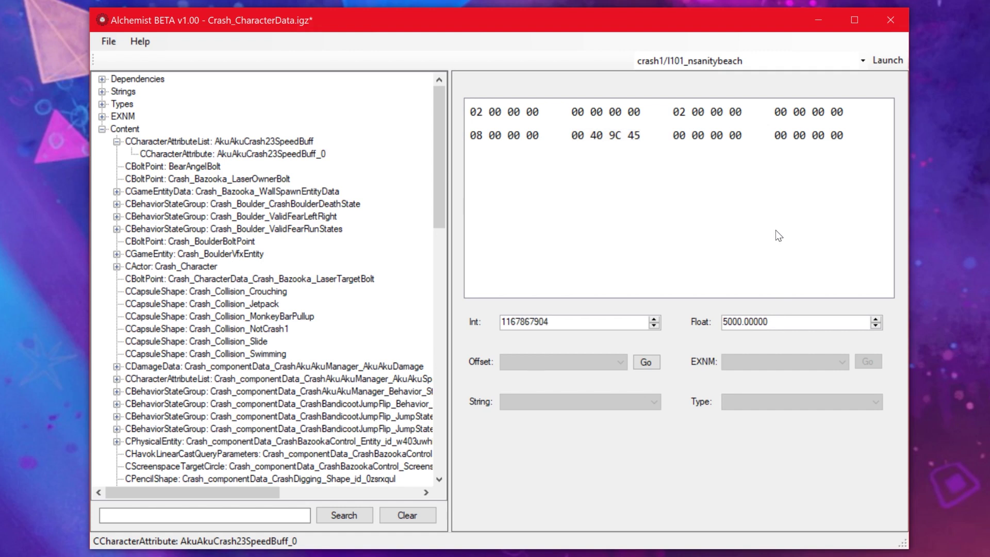
left_click(100, 46)
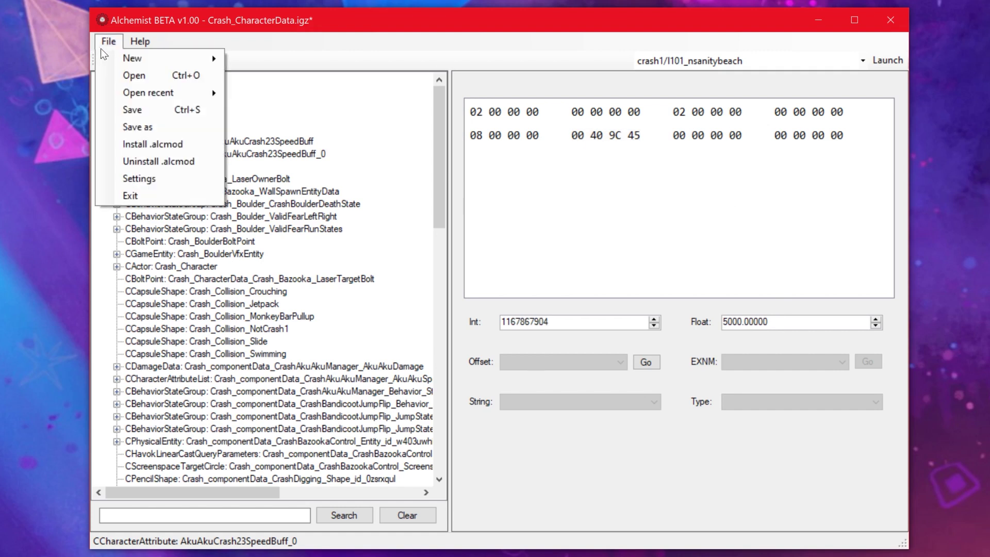
left_click(138, 106)
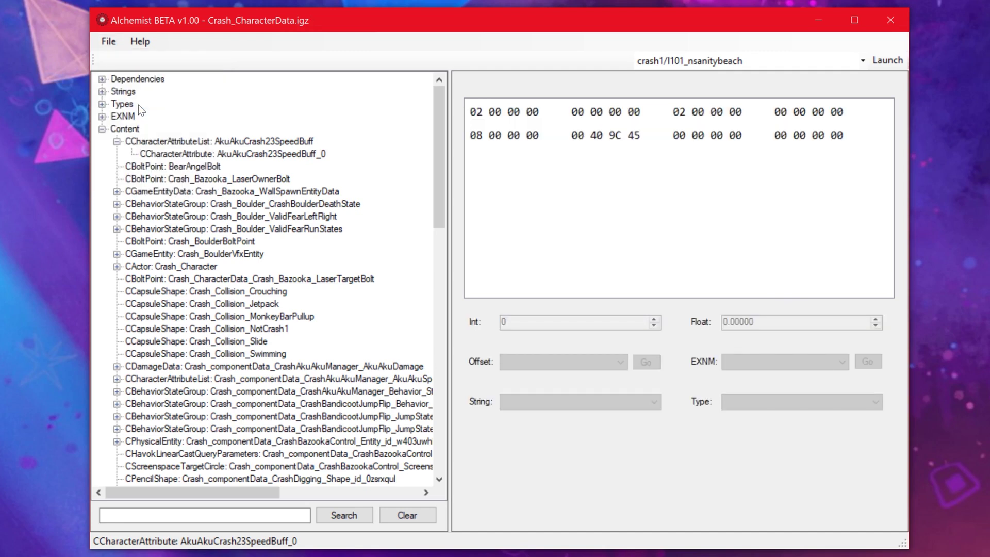
- Switch to the Crash.pak window, replace the archive's Crash_CharacterData.igz with B:\Crash_CharacterData.igz, and save the archive
left_click(813, 20)
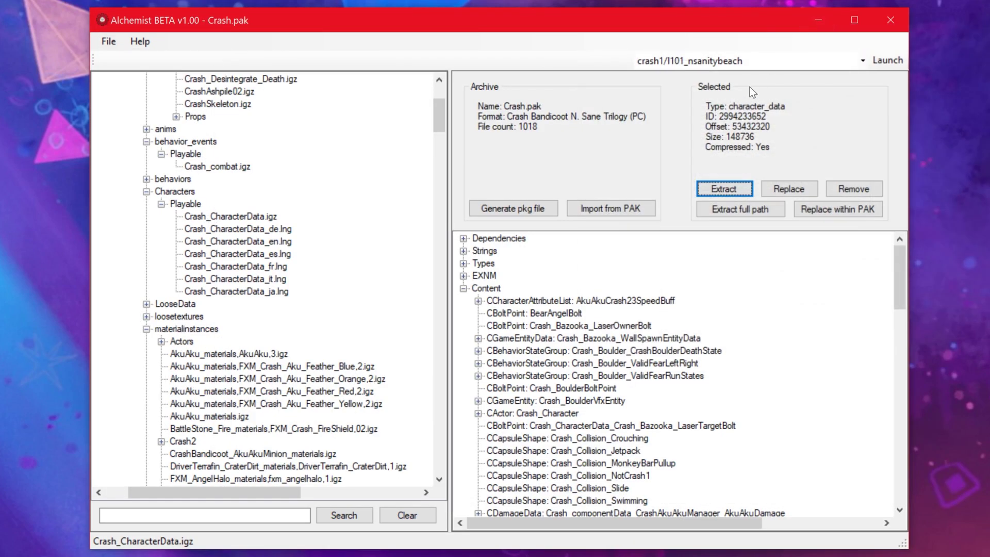
left_click(724, 189)
left_click(788, 191)
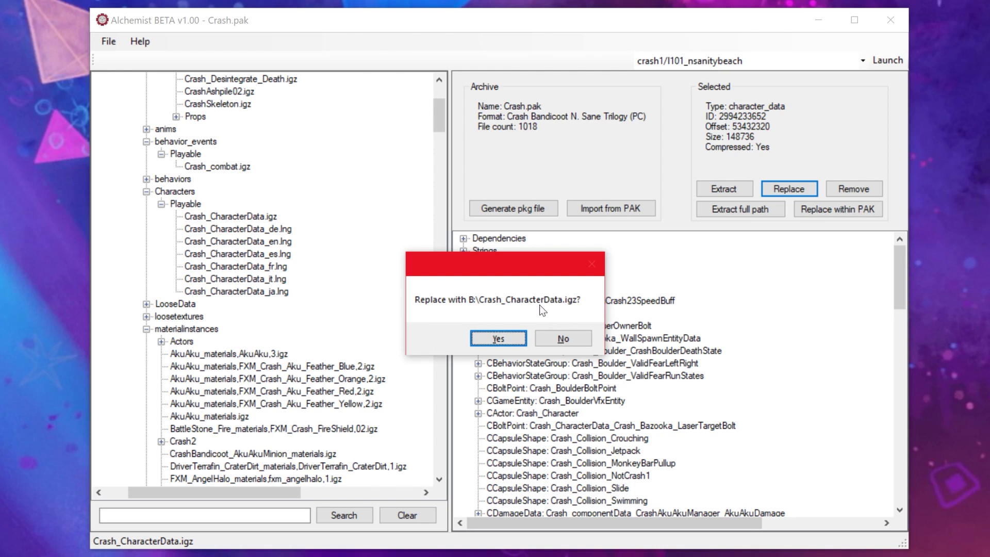
left_click(490, 342)
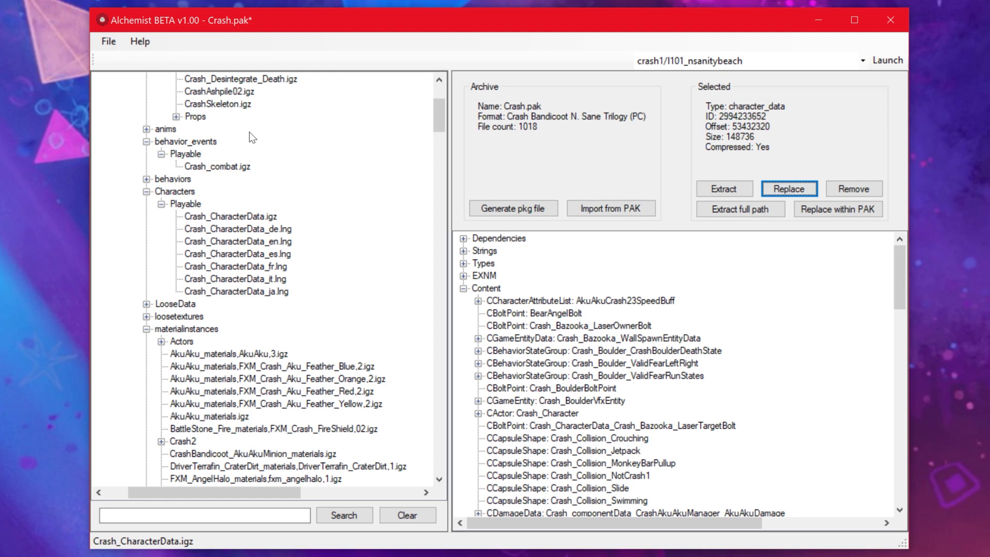
left_click(100, 43)
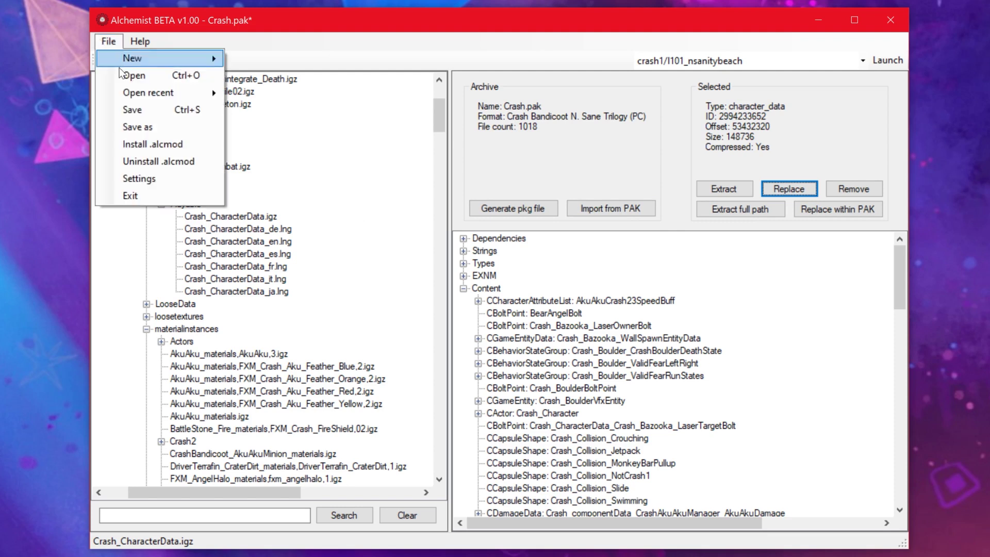
left_click(140, 105)
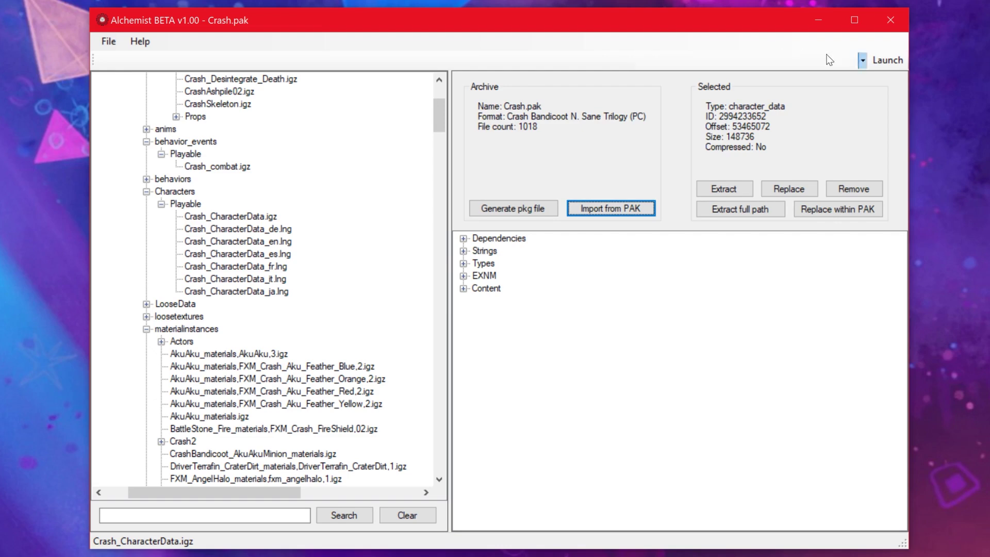
- Choose the crash3/l301_toadvillage level as the start level and launch the game
left_click(862, 61)
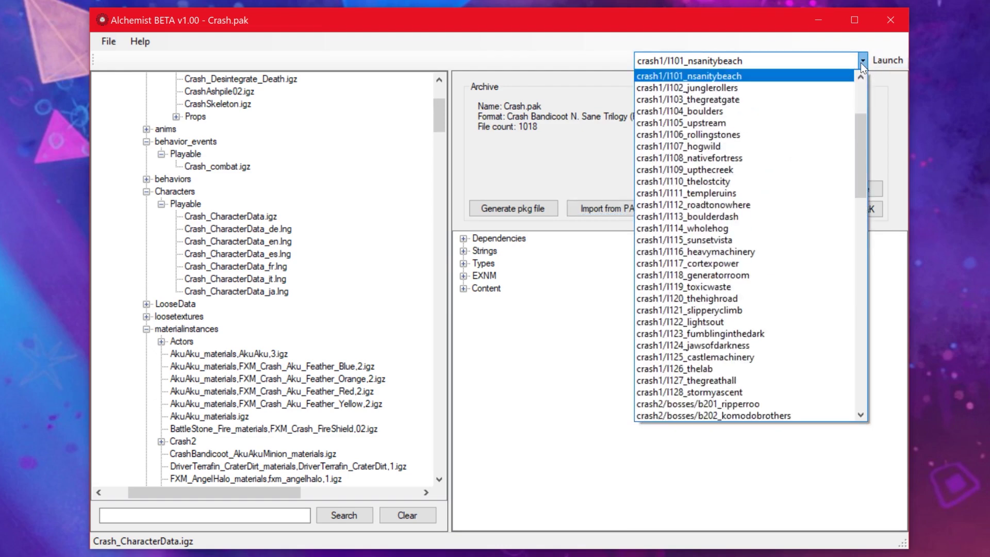
left_click_drag(861, 117, 855, 292)
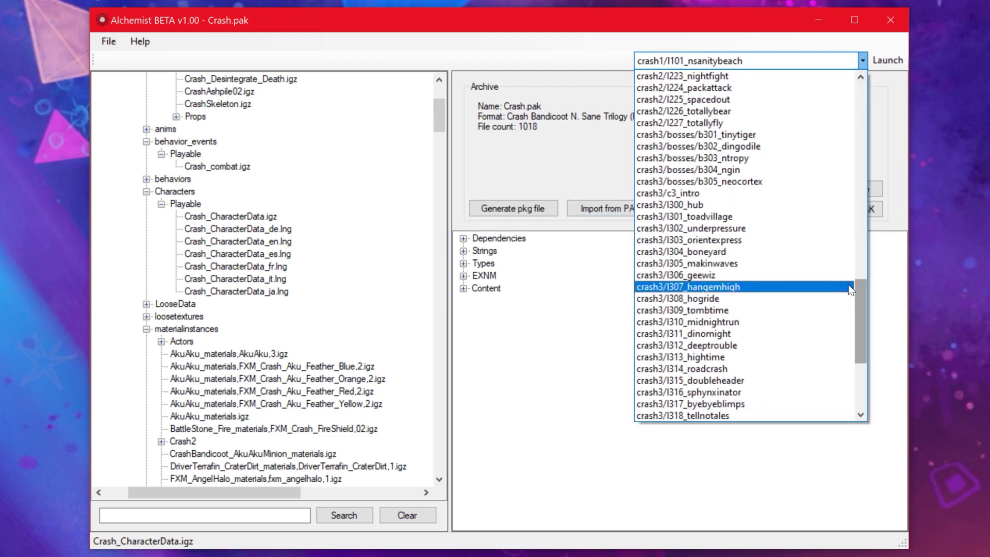
left_click(825, 220)
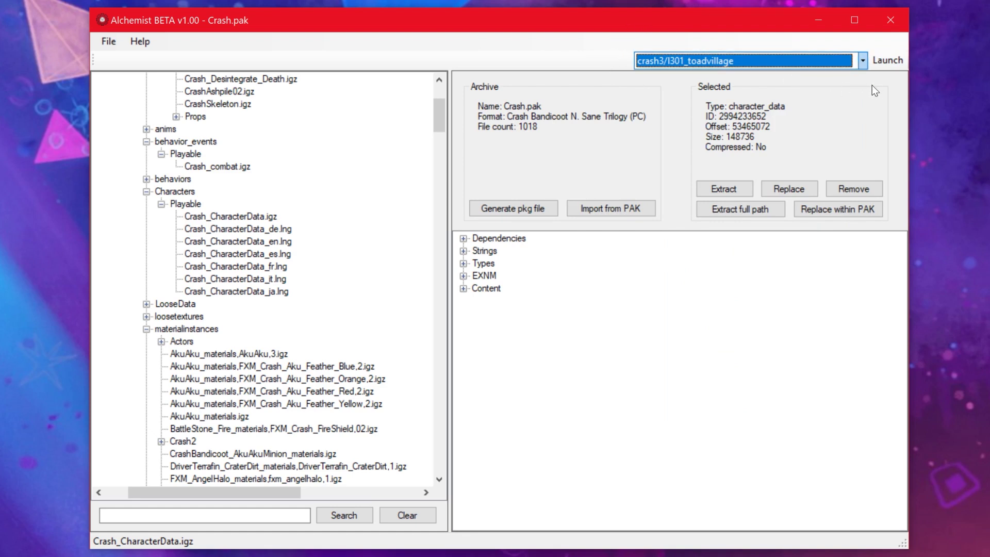
left_click(897, 62)
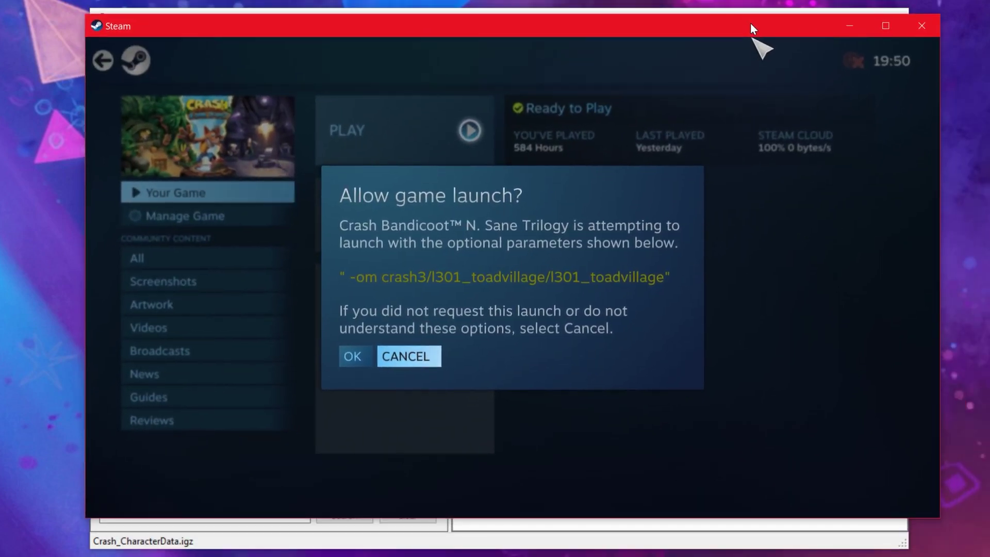
- Allow the game launch with the l301_toadvillage parameters in Steam and minimize the Steam window
left_click_drag(750, 26, 737, 28)
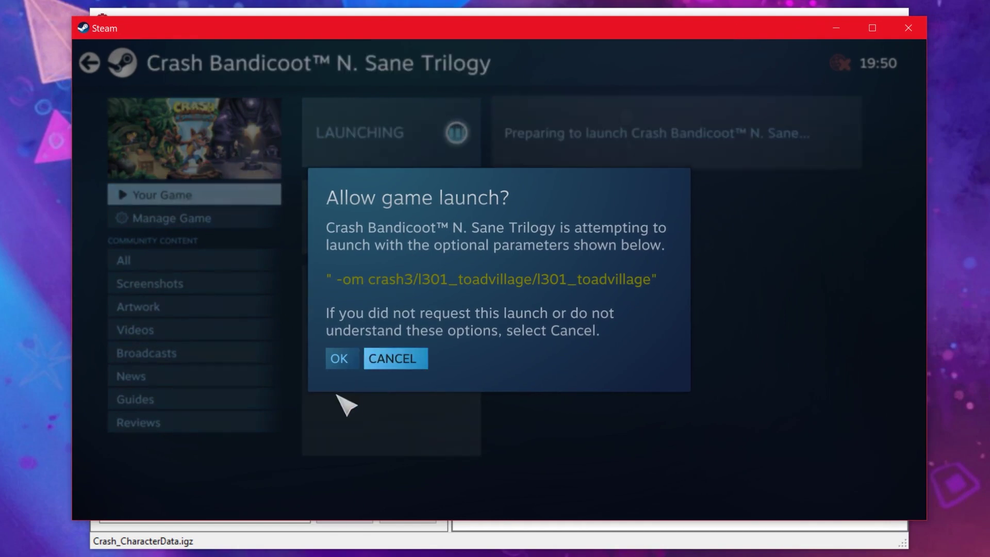
left_click(339, 360)
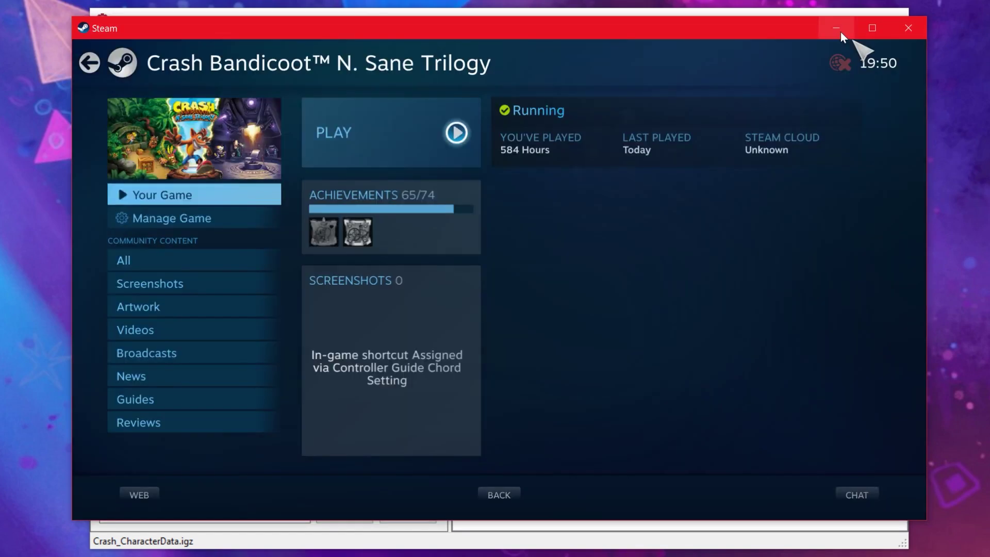
left_click(838, 30)
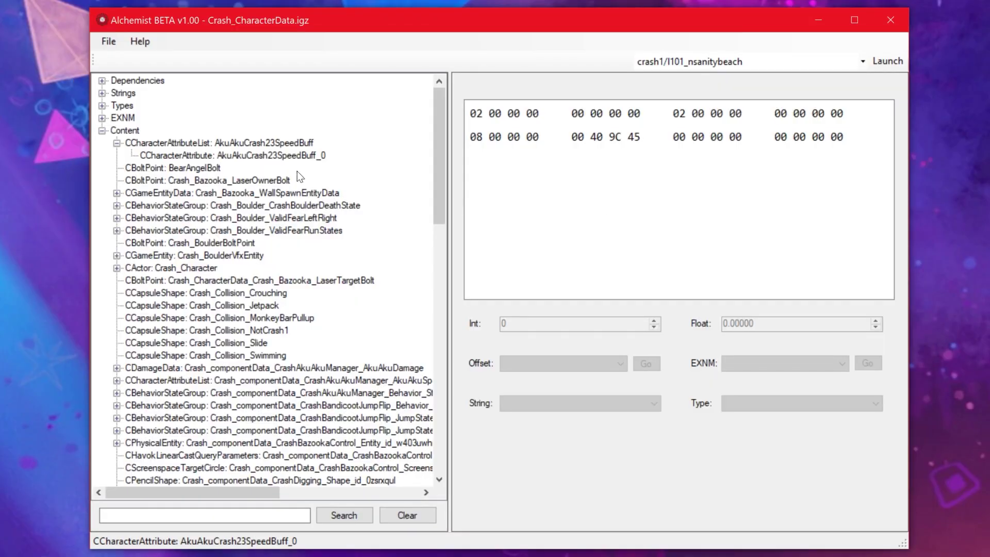
- In the Crash_CharacterData.igz window, select AkuAkuCrash23SpeedBuff's 10 11 00 00 value and search the entries for "aku"
left_click(287, 143)
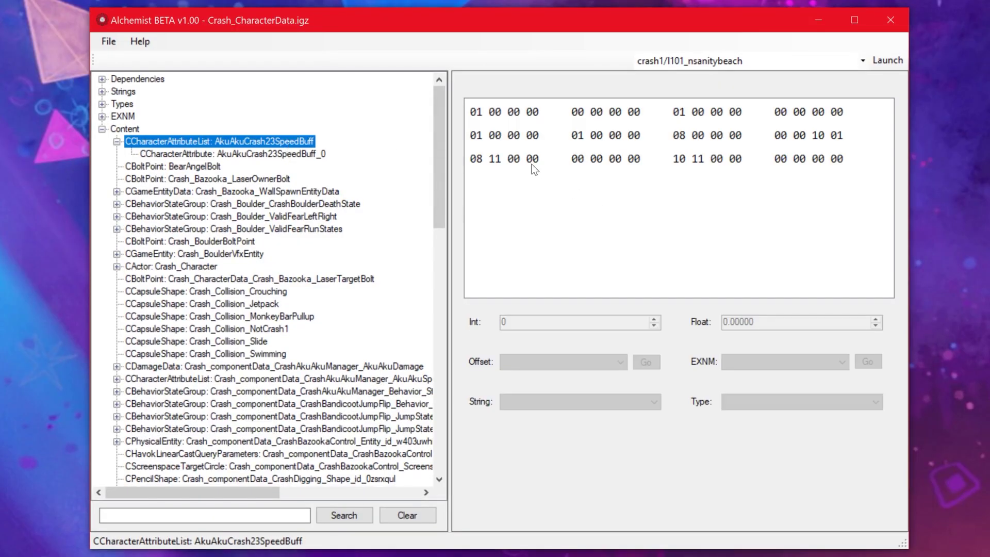
left_click(707, 158)
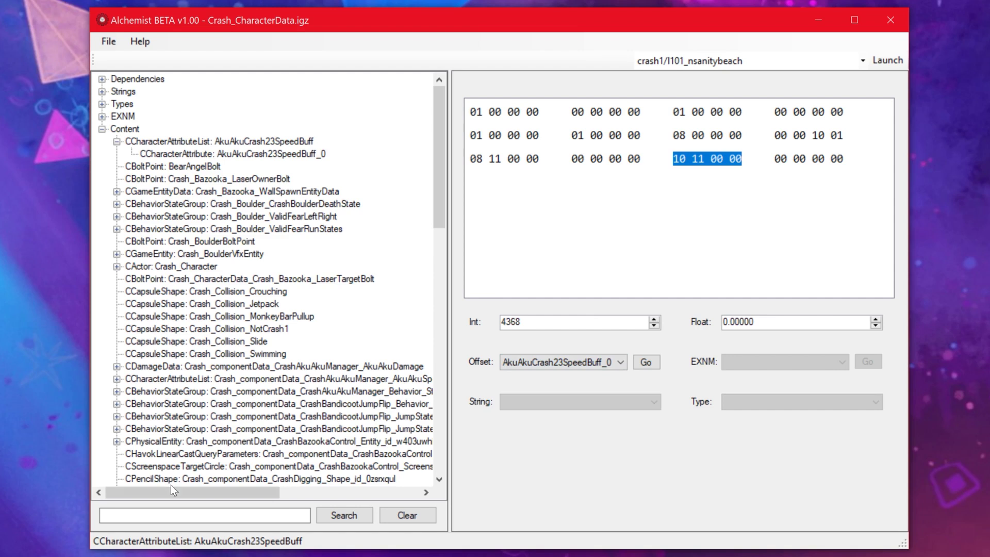
left_click(201, 515)
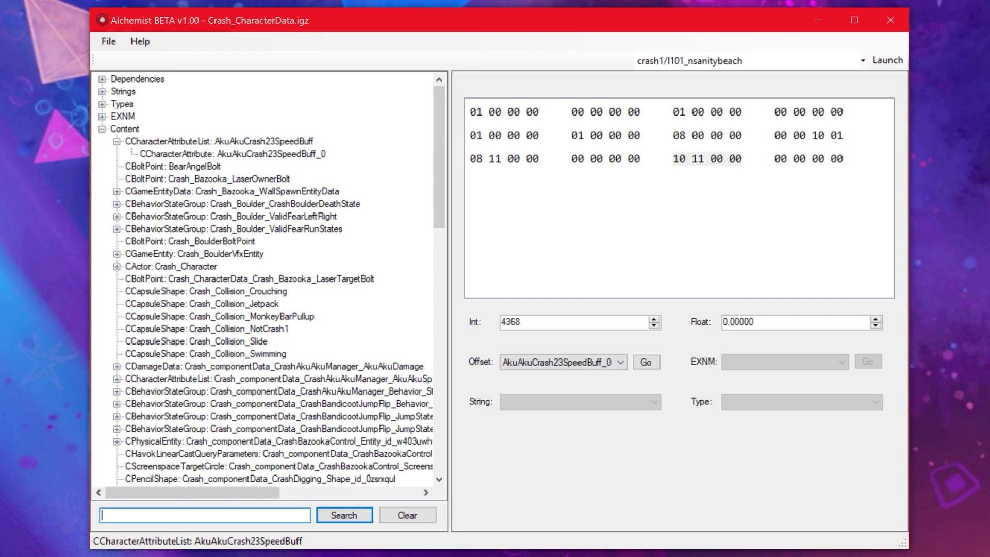
type("aku")
key("Return")
- Expand the AkuAkuSpeedModifier list, examine the float reading of 00 00 B4 42 in AkuAkuSpeedModifier_0, and return to the list entry
left_click(392, 166)
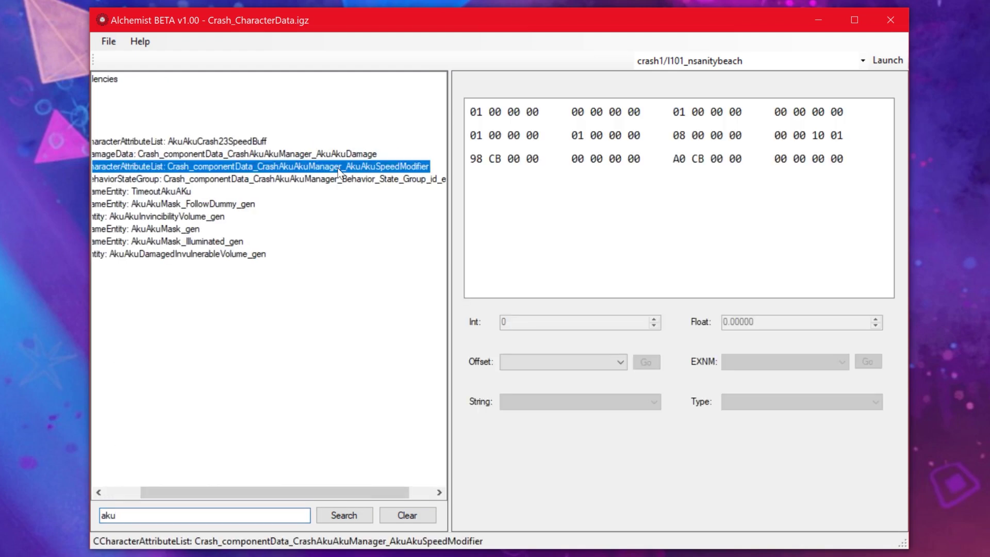
double_click(366, 169)
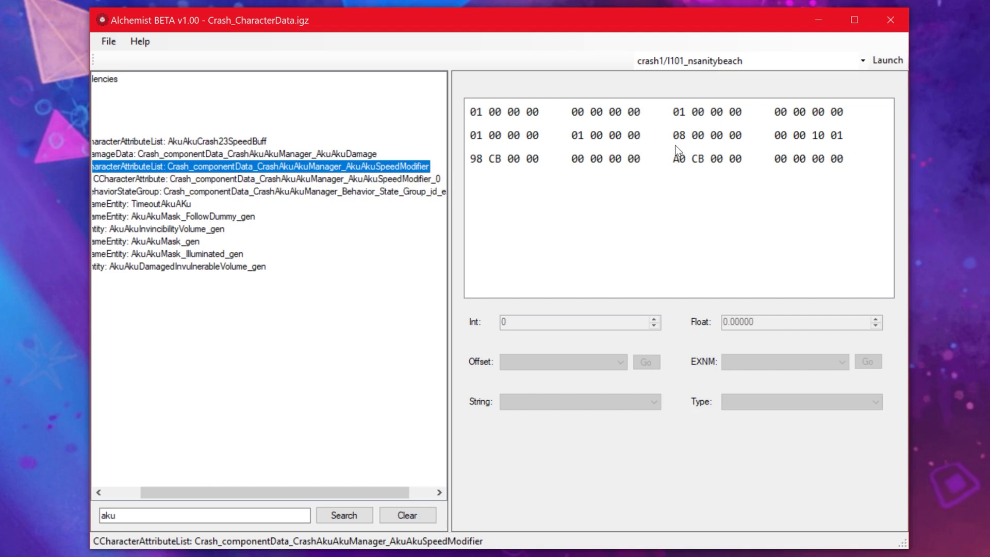
left_click(374, 179)
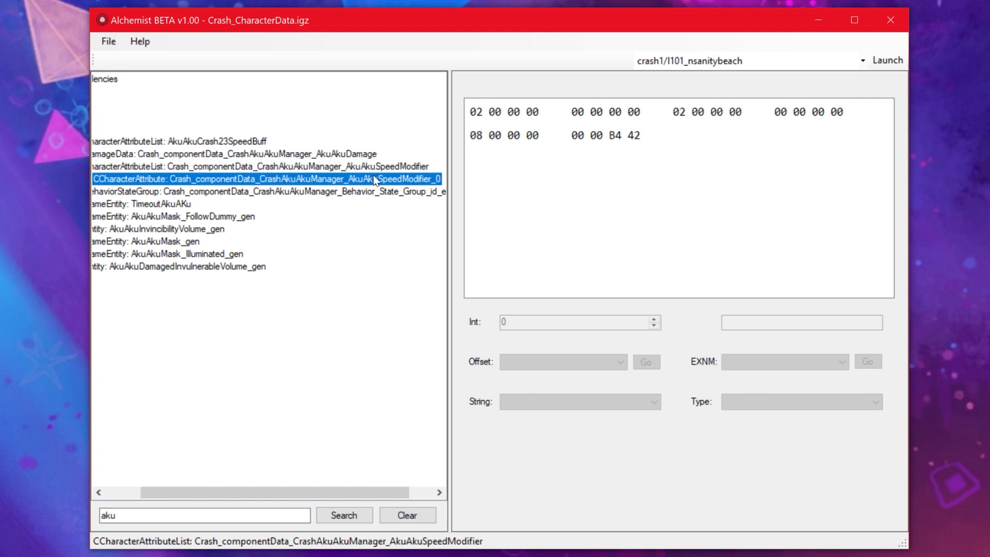
left_click(619, 138)
mouse_move(763, 322)
left_mouse_down()
mouse_move(720, 322)
mouse_move(763, 323)
left_mouse_up()
left_click(738, 227)
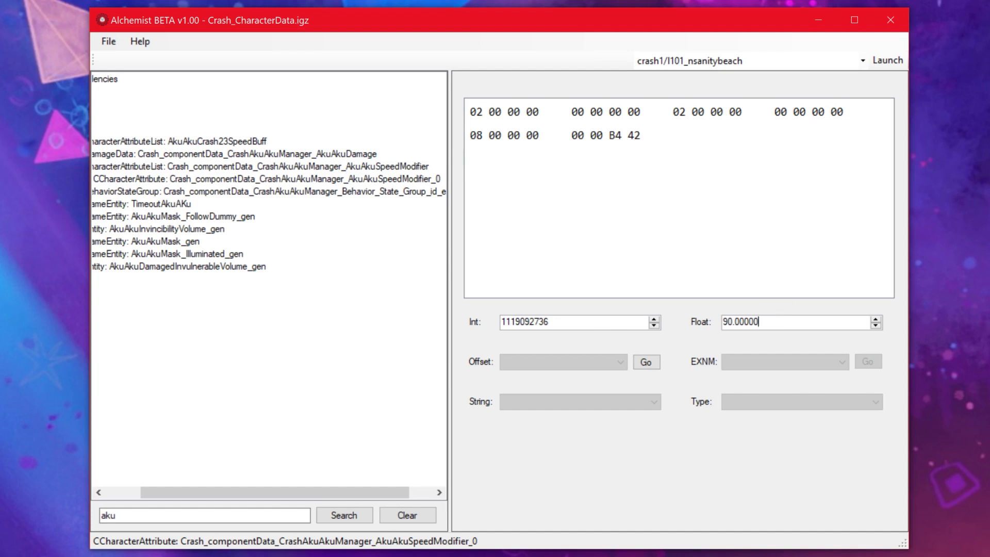
double_click(741, 322)
left_click(758, 321)
left_click(345, 166)
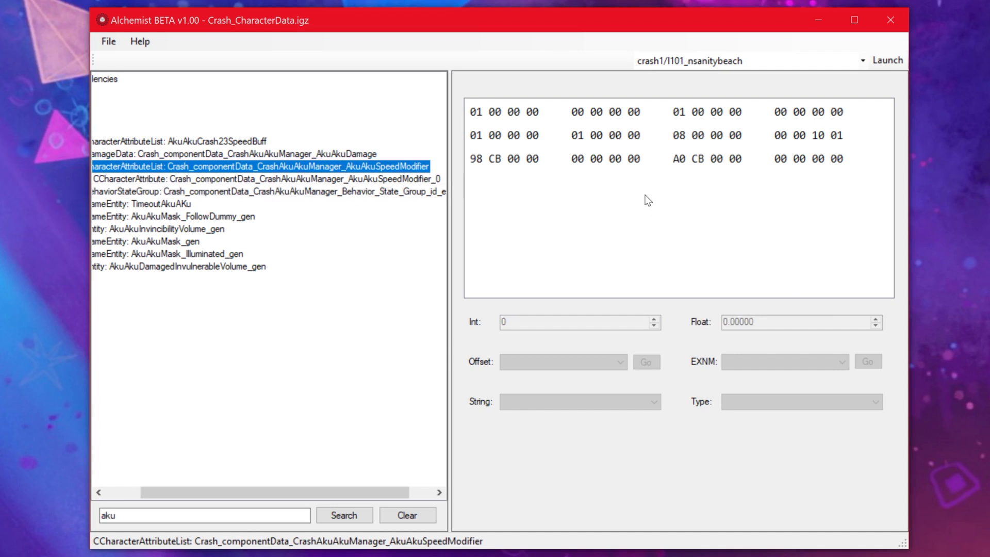
- Redirect the A0 CB 00 00 offset in the AkuAkuSpeedModifier list to AkuAkuCrash23SpeedBuff_0
left_click(702, 160)
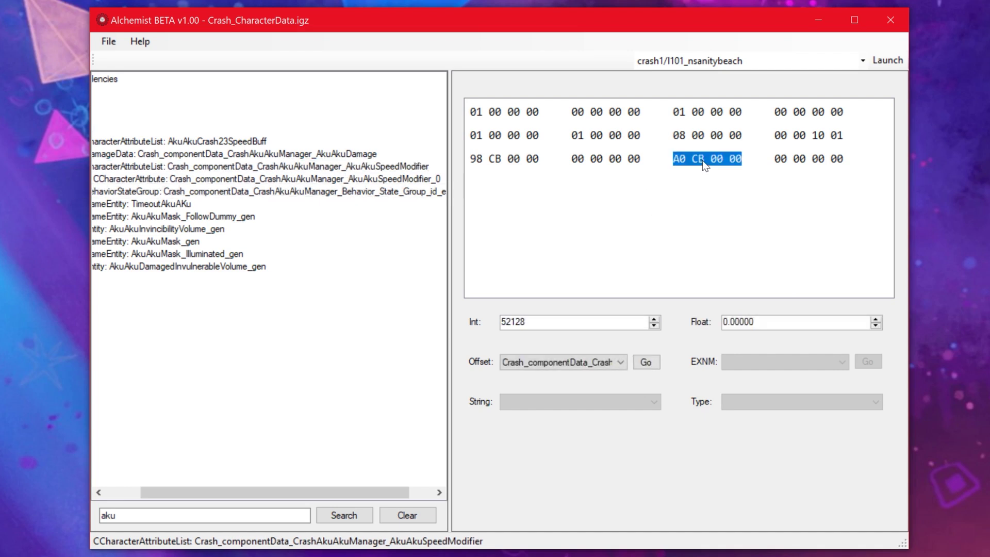
left_click(583, 362)
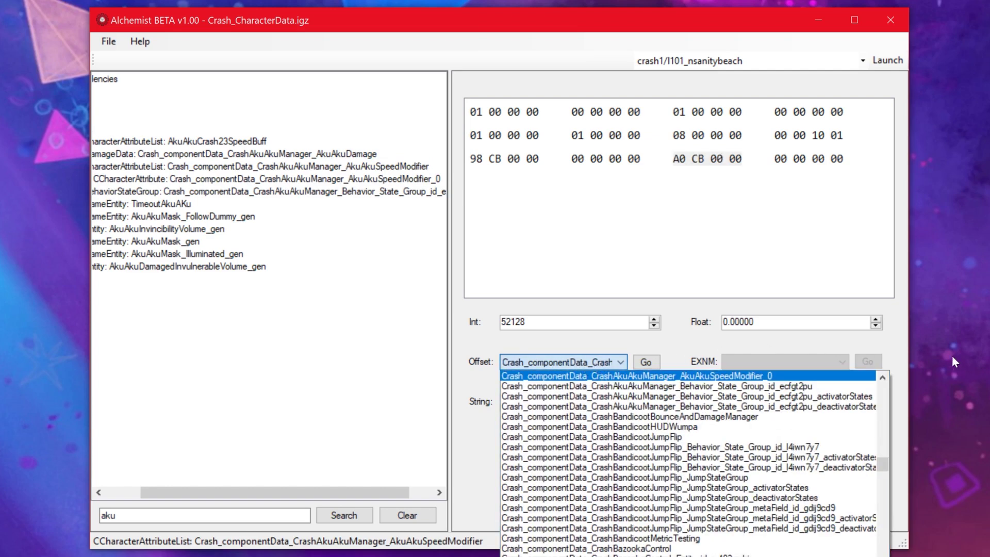
left_click(523, 322)
double_click(523, 322)
left_click(525, 321)
left_click(621, 362)
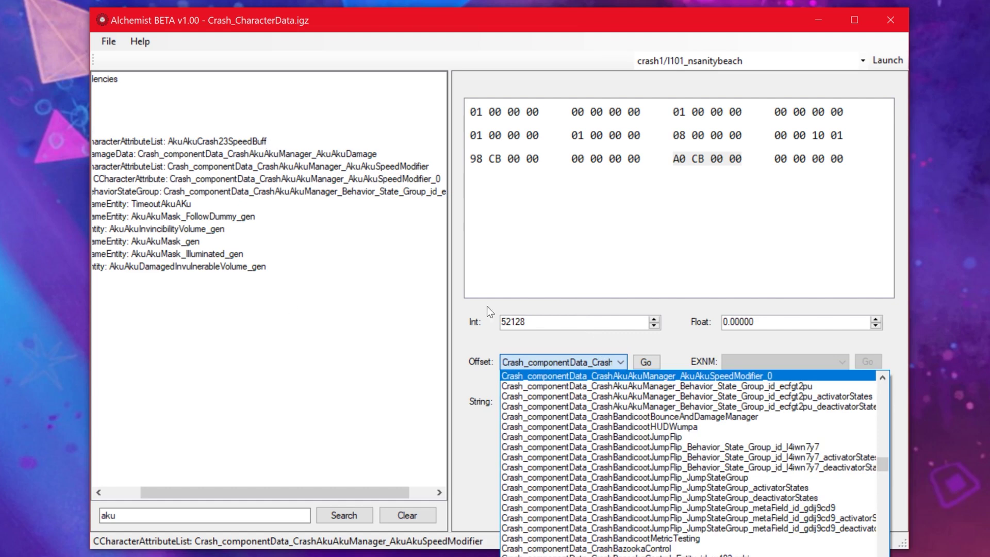
scroll(768, 460, "up", 6)
scroll(766, 460, "up", 10)
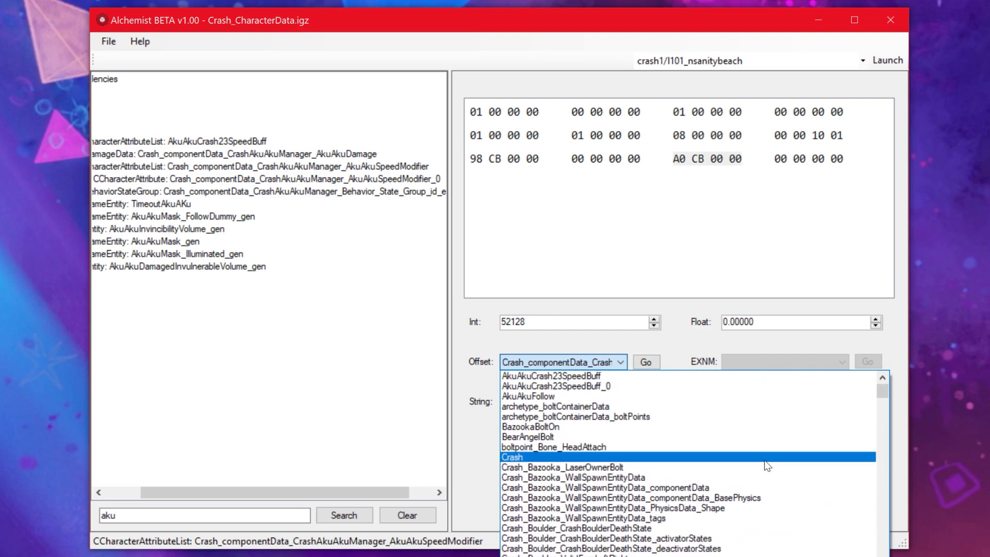
left_click(611, 386)
double_click(510, 322)
left_click(603, 252)
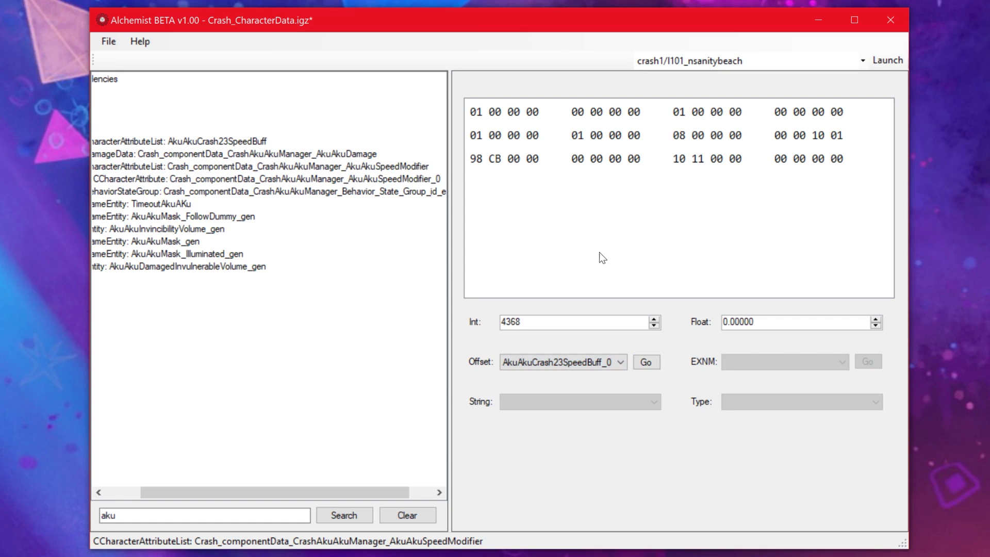
- View AkuAkuSpeedModifier_0, expand AkuAkuCrash23SpeedBuff, and examine the float reading of 00 40 9C 45 in AkuAkuCrash23SpeedBuff_0
left_click(407, 176)
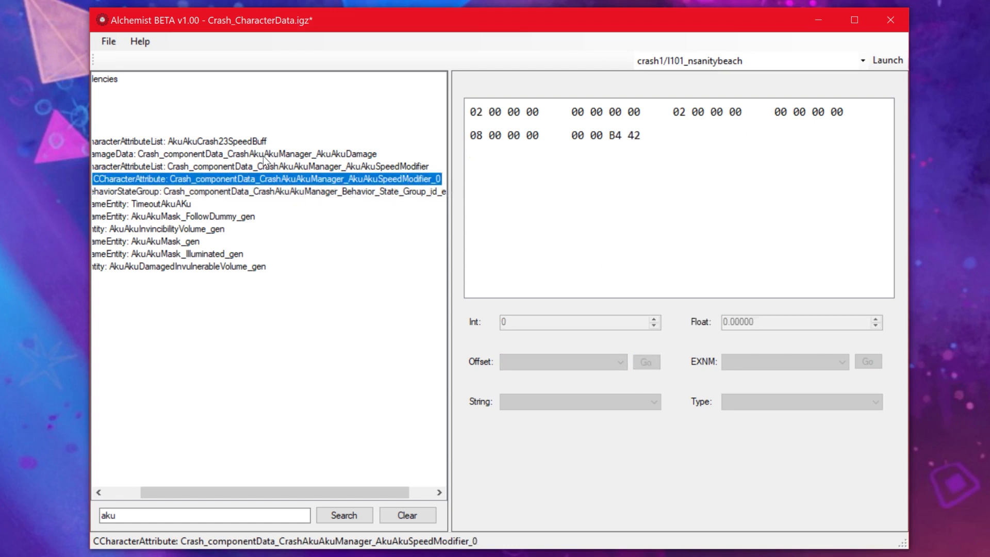
double_click(253, 145)
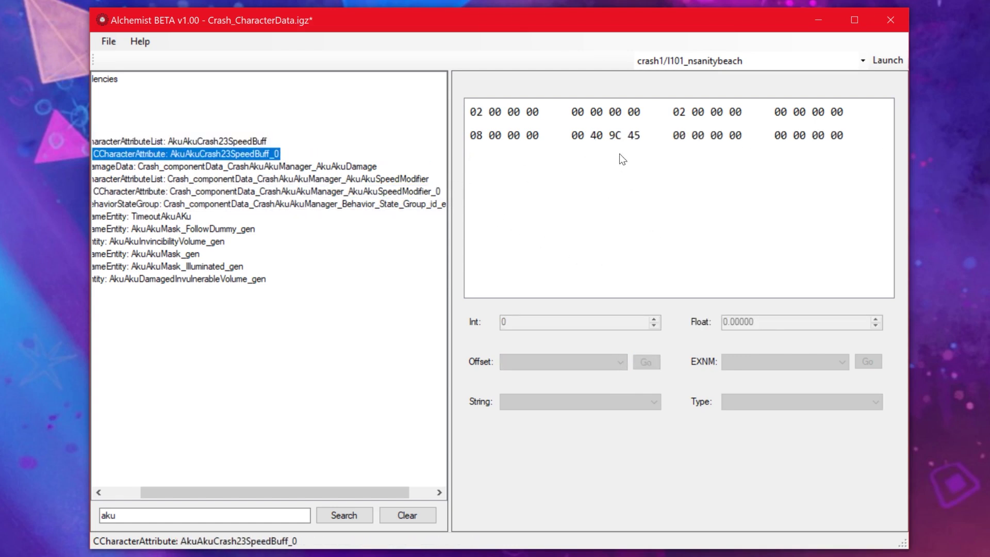
left_click(605, 135)
key("Tab")
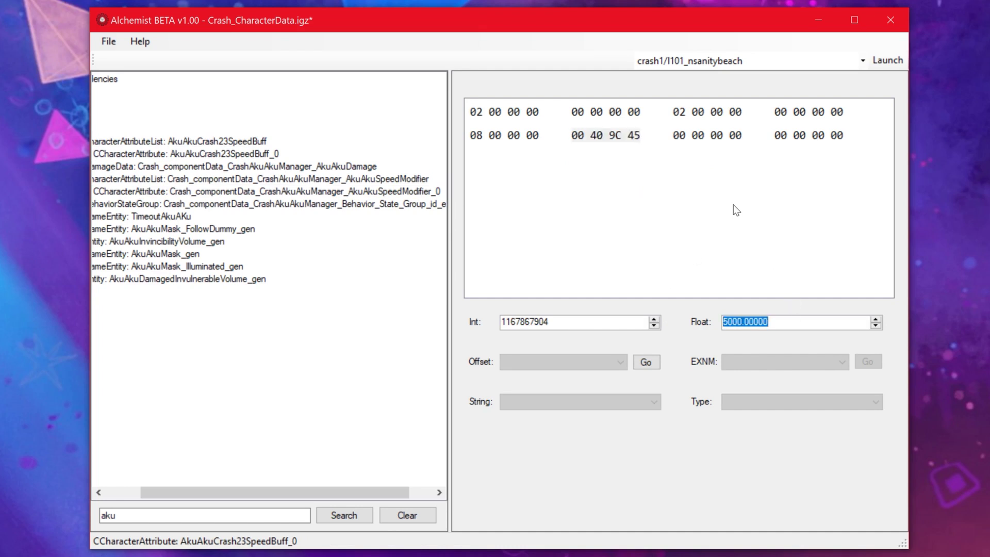
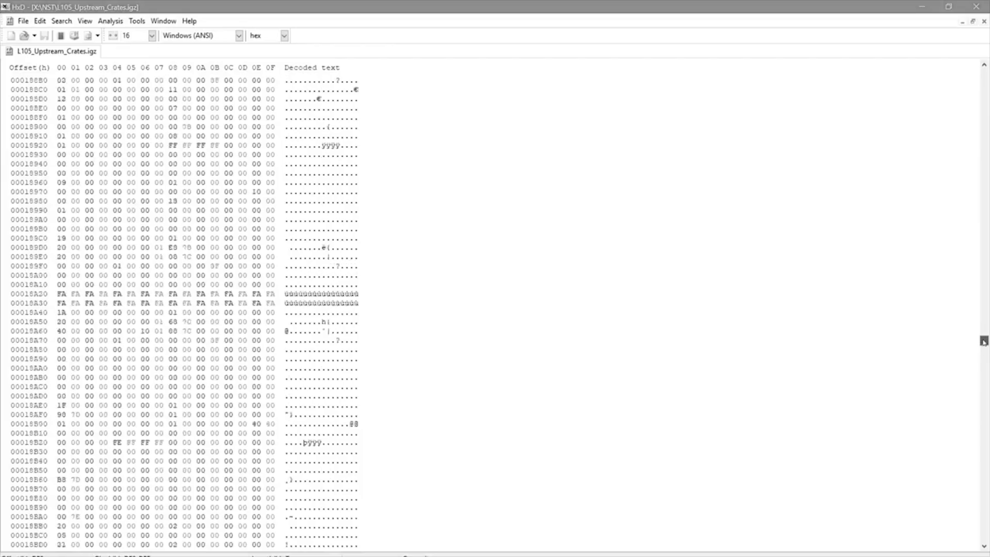
left_click_drag(982, 338, 980, 275)
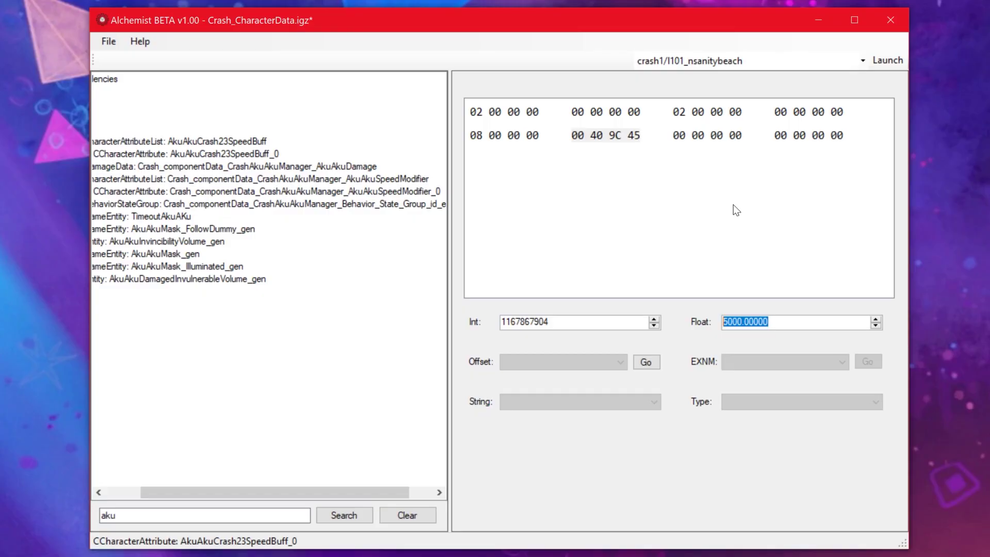
- Clear the "aku" search, expand the Content node, and look through its full list of objects
left_click(404, 515)
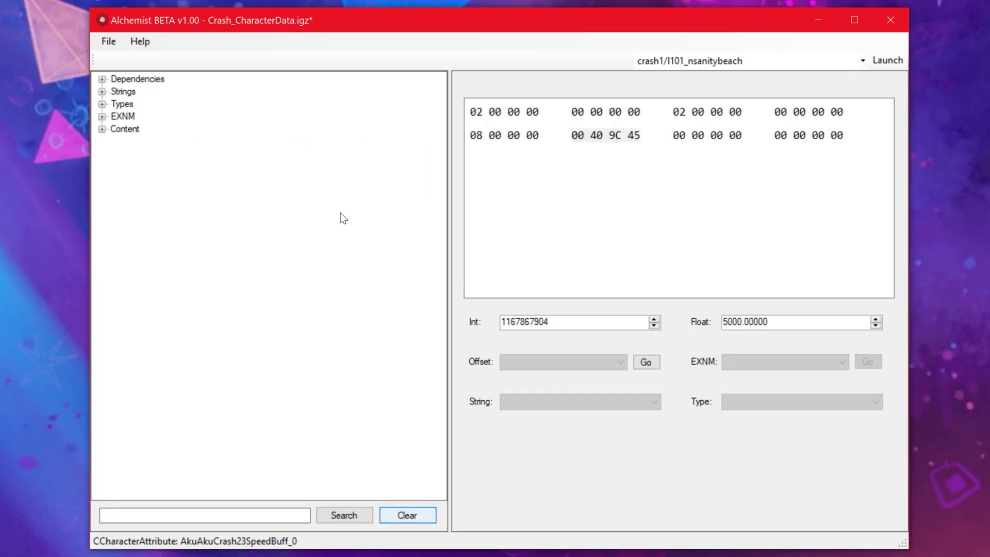
left_click(121, 132)
double_click(122, 131)
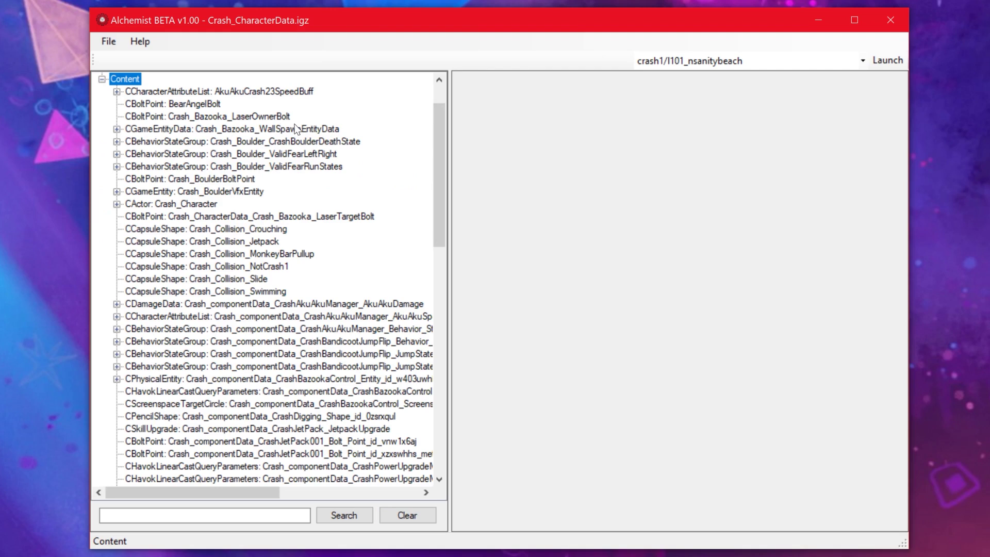
scroll(347, 228, "down", 13)
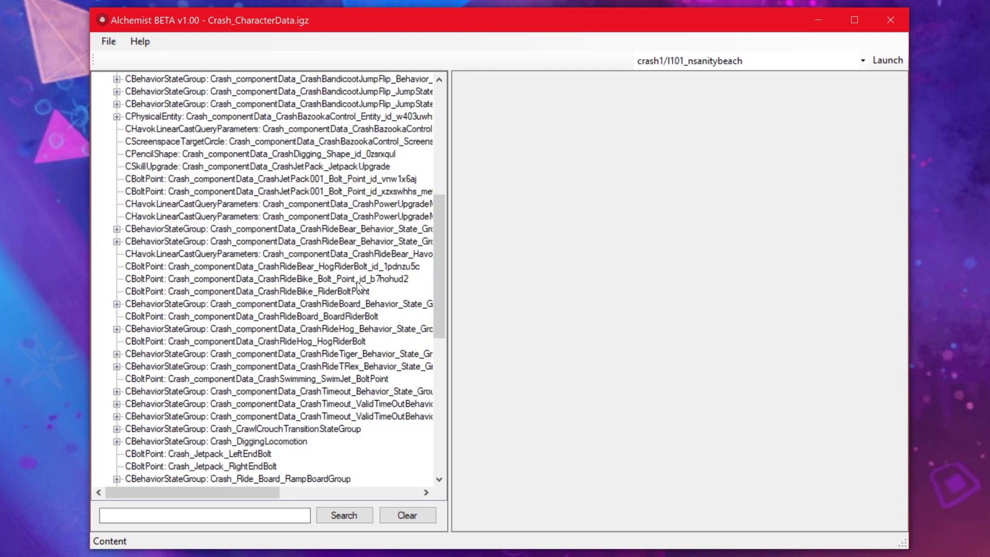
scroll(375, 443, "down", 4)
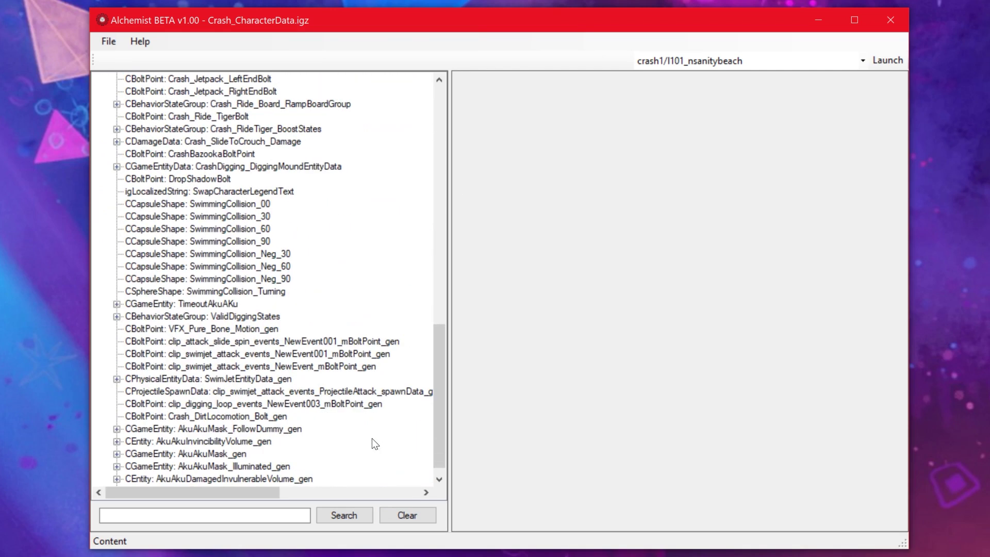
scroll(374, 443, "up", 8)
scroll(375, 443, "up", 10)
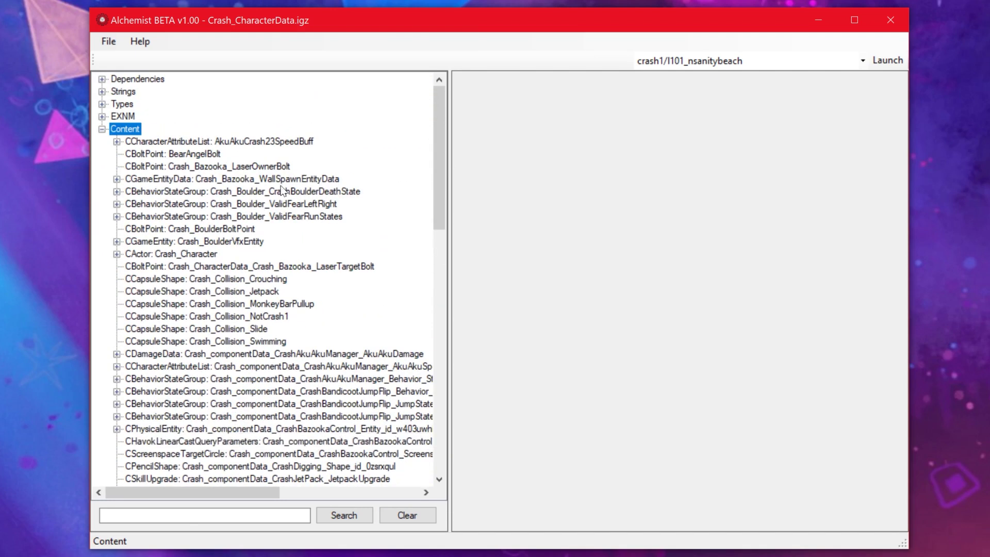
- Examine the data of the Crash_Collision capsule shapes, from Crouching through Swimming and back to Crouching
left_click(252, 281)
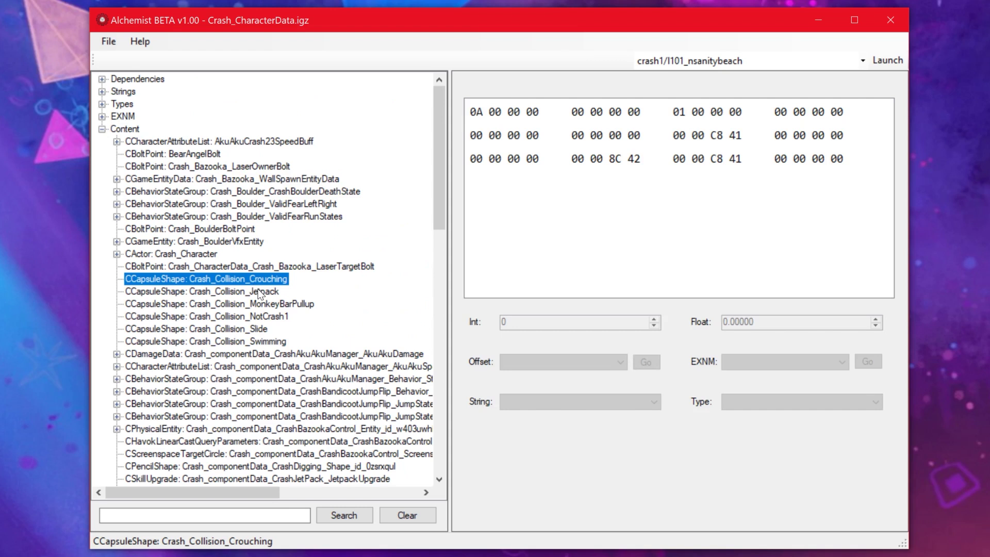
left_click(264, 293)
left_click(285, 306)
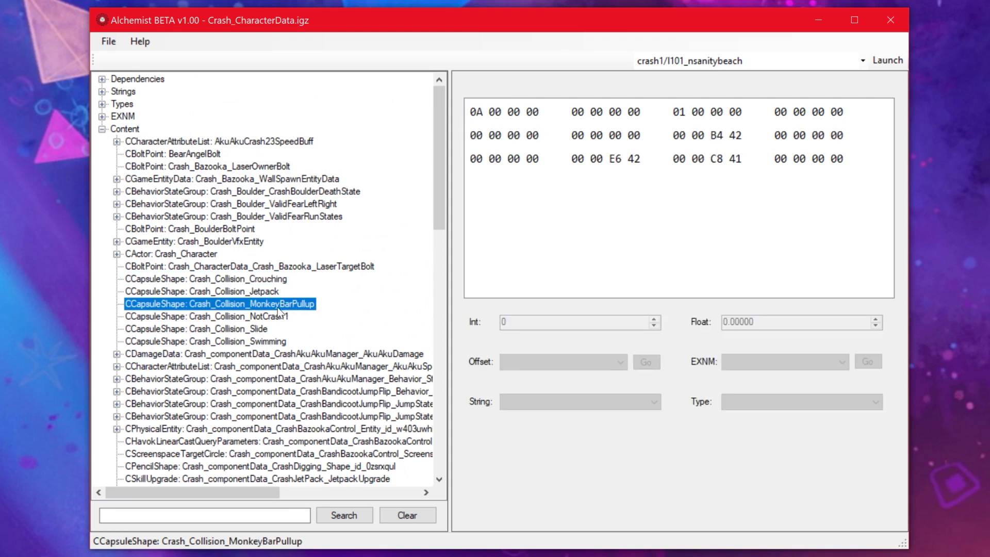
left_click(272, 317)
left_click(268, 330)
left_click(270, 341)
left_click(268, 316)
left_click(267, 303)
left_click(267, 291)
left_click(267, 279)
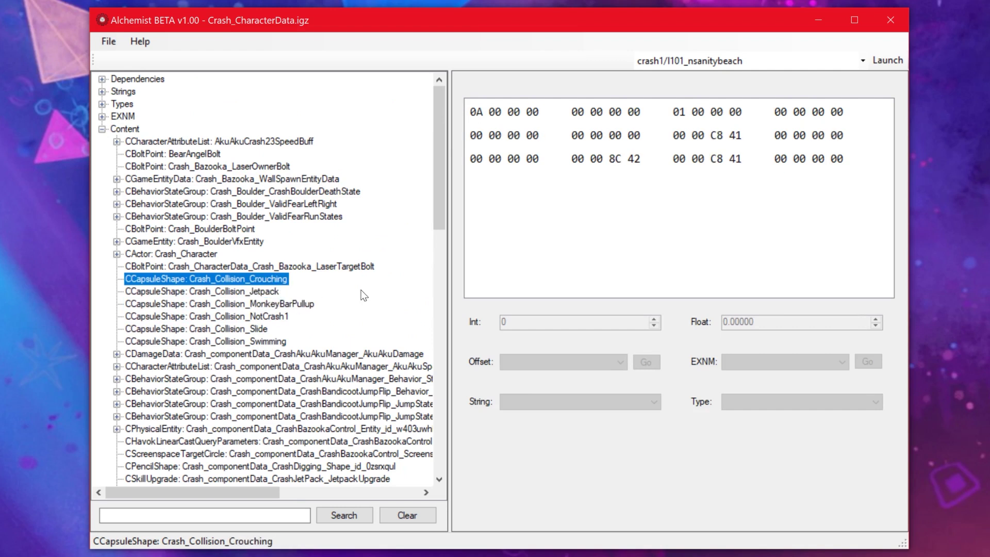
- Expand Crash_Character, its CActorData: Crash entry and the Crash_componentData table, and look through the listed components
double_click(206, 254)
double_click(202, 191)
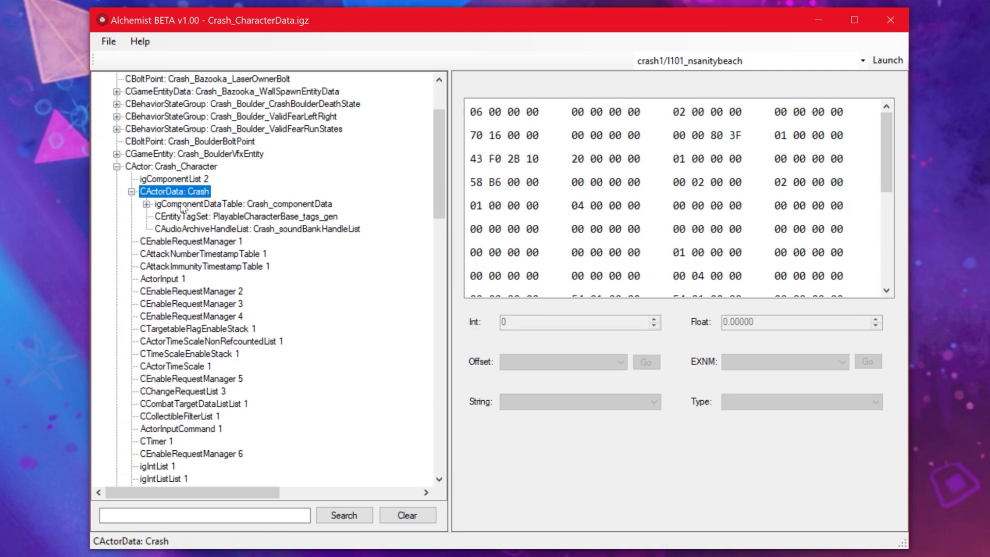
double_click(236, 204)
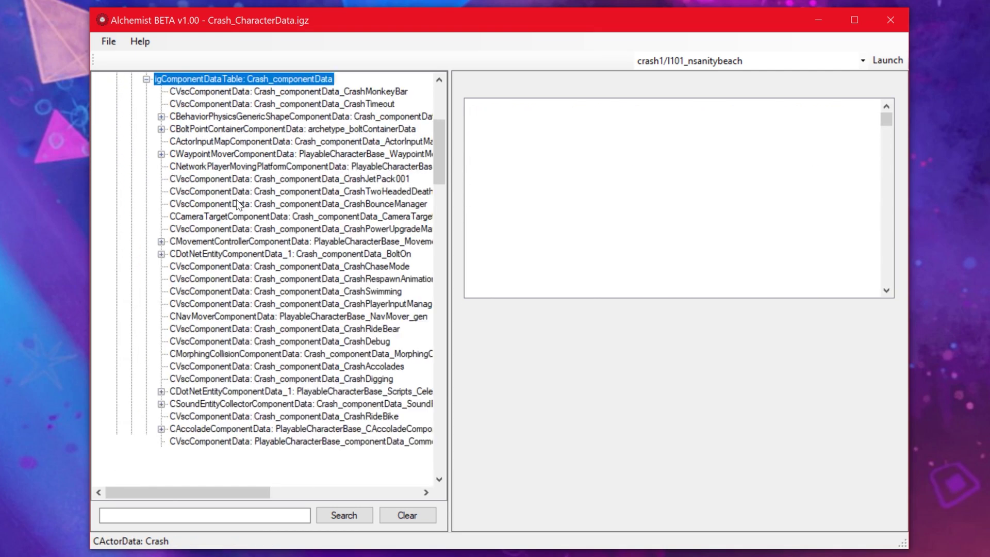
scroll(282, 142, "down", 18)
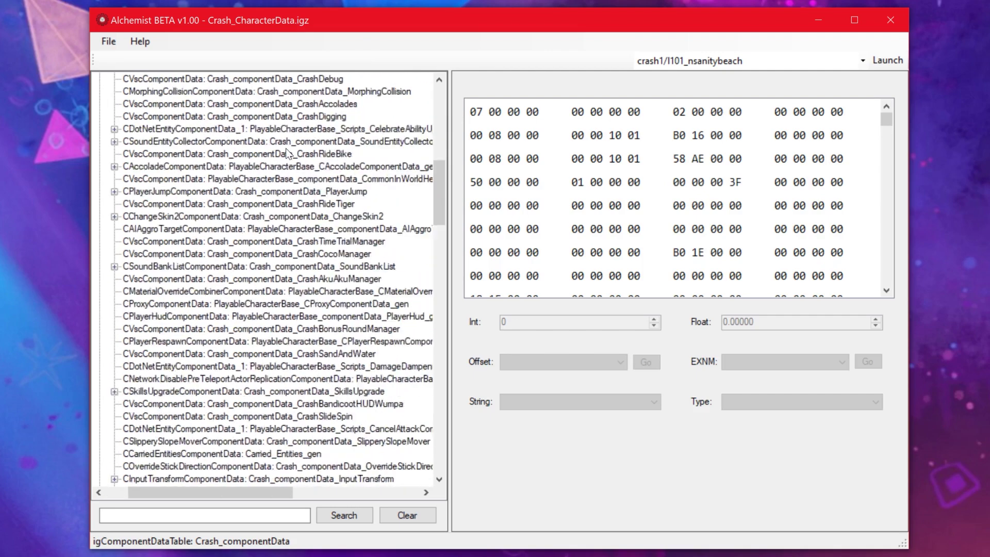
scroll(309, 271, "down", 7)
scroll(309, 271, "up", 20)
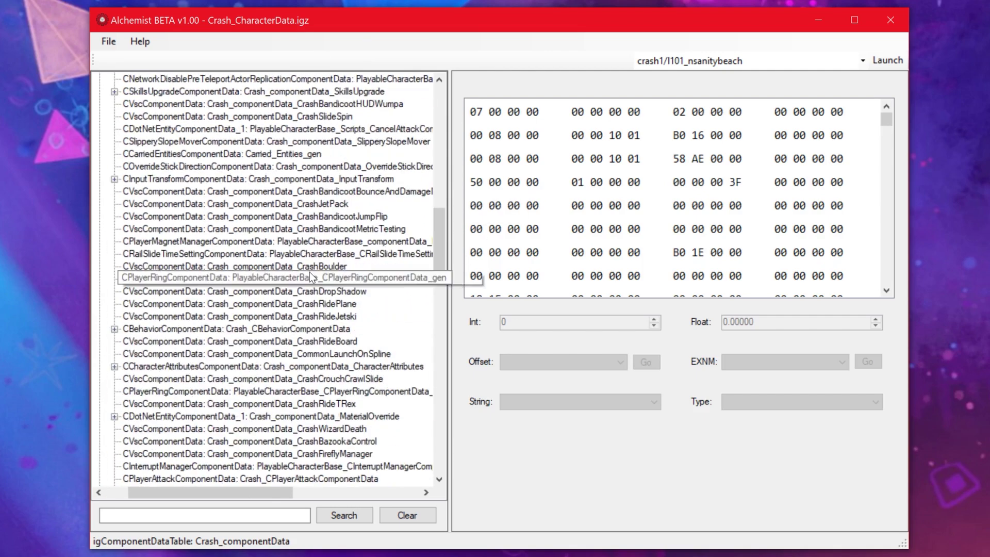
scroll(309, 271, "up", 5)
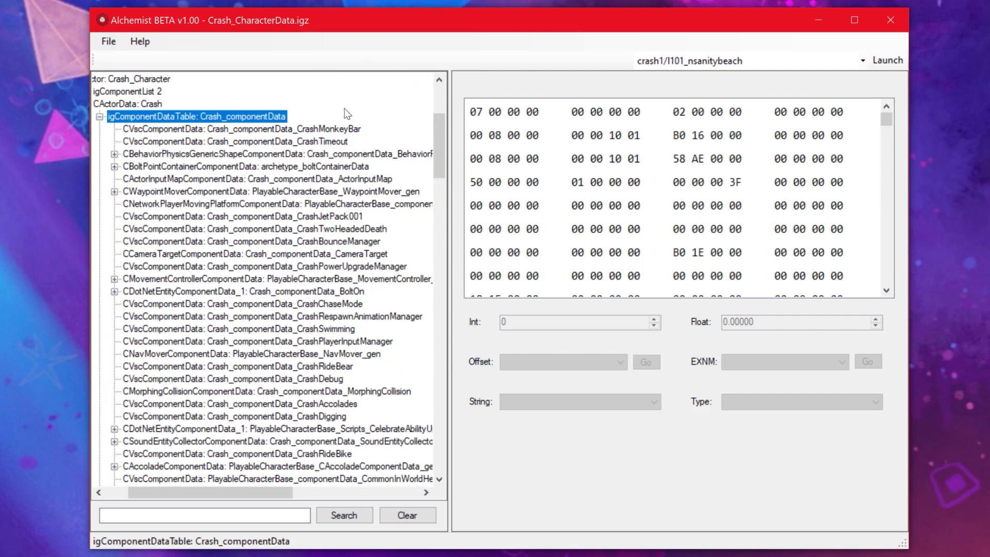
- Examine the data of the BehaviorPhysicsPencil, archetype_boltContainerData, CrashBounceManager, CameraTarget and CrashPowerUpgradeManager components
left_click(370, 154)
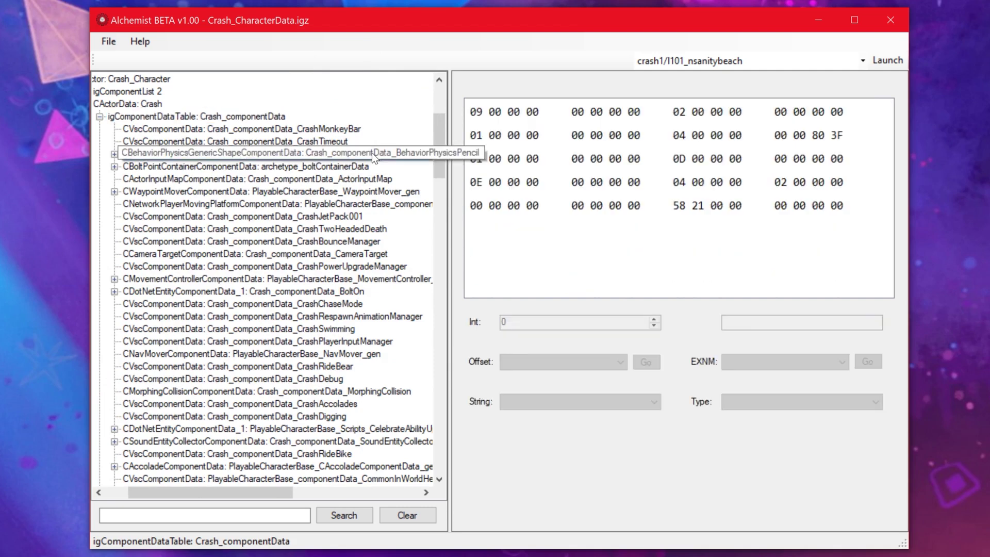
left_click(371, 165)
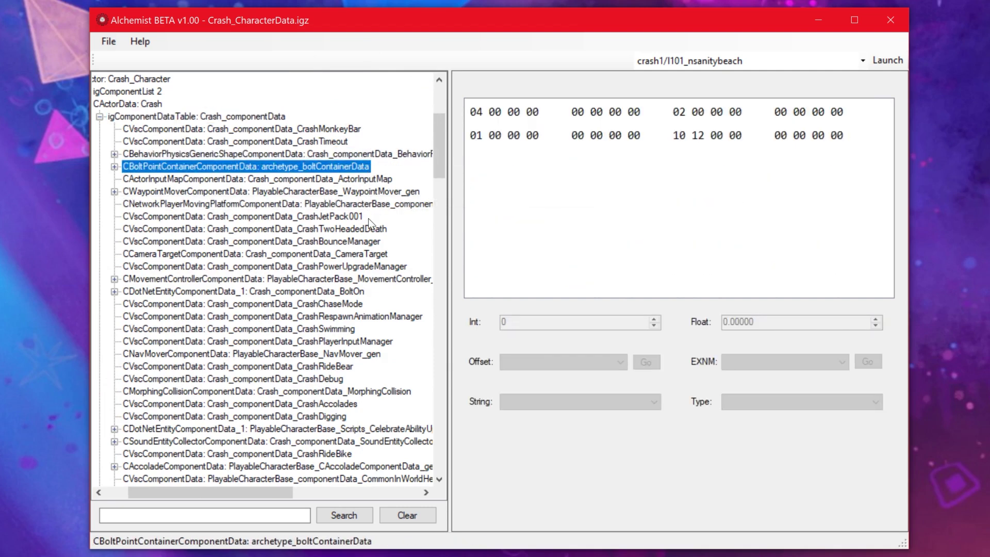
left_click(370, 241)
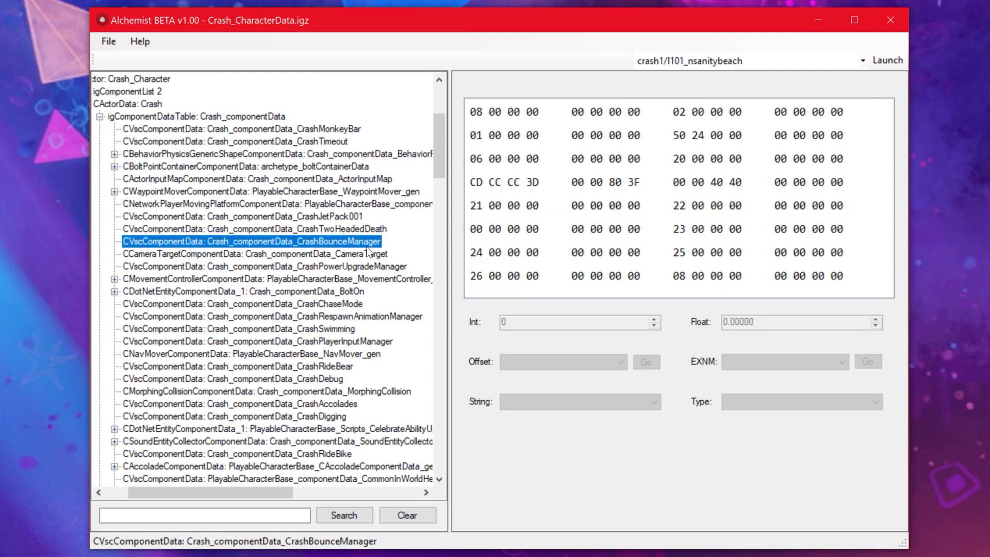
left_click(369, 255)
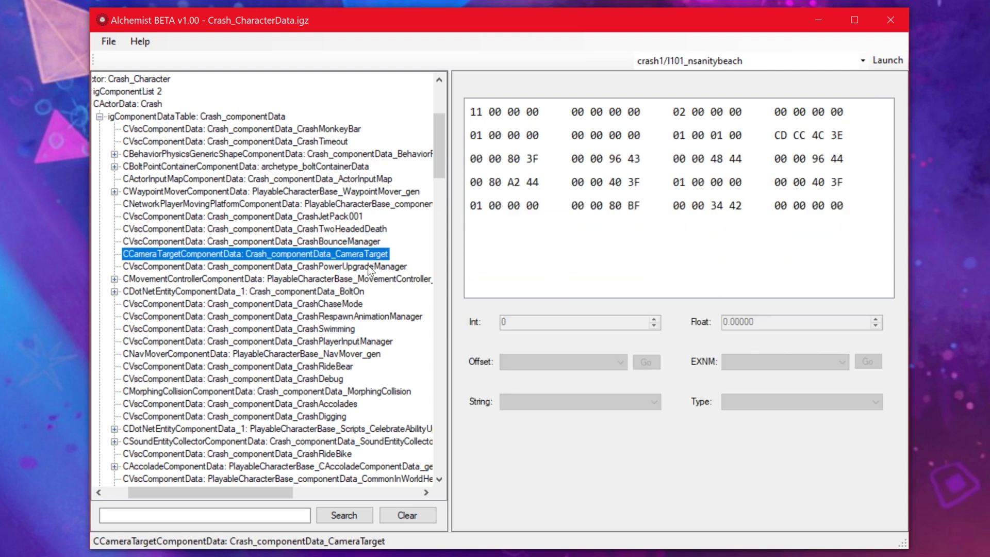
left_click(369, 266)
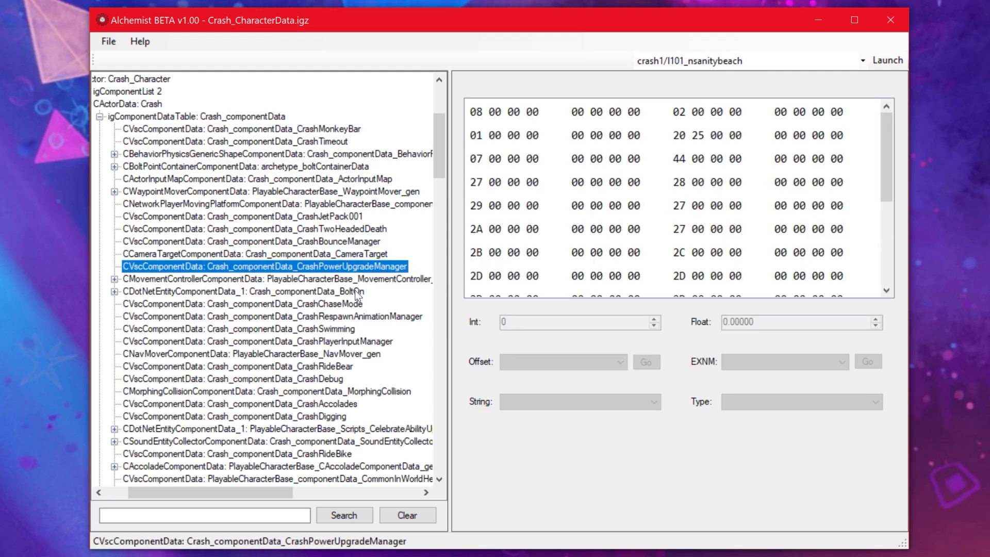
scroll(359, 299, "up", 1)
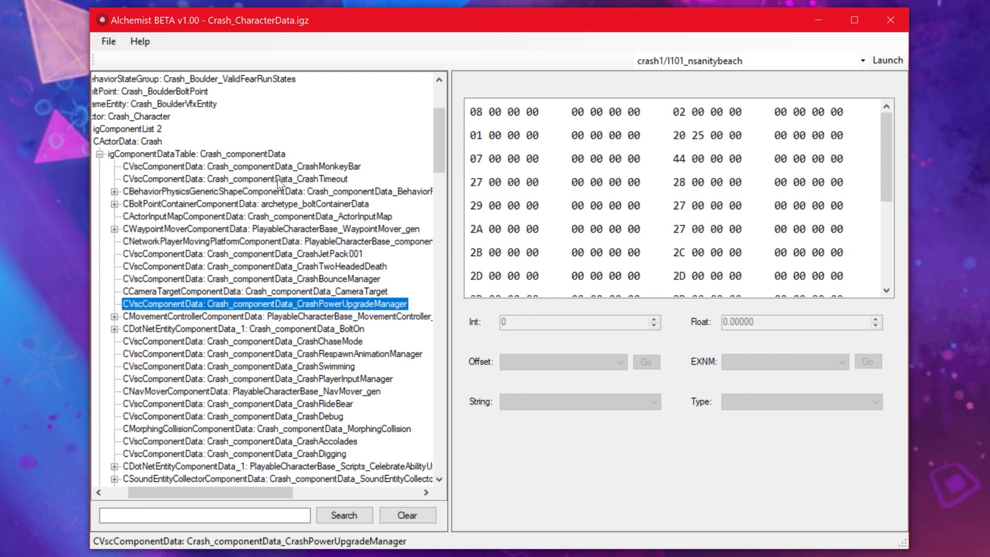
- Open the CrashTimeout component and examine its 40 1F 00 00 and second CD CC 4C 40 values
left_click(249, 181)
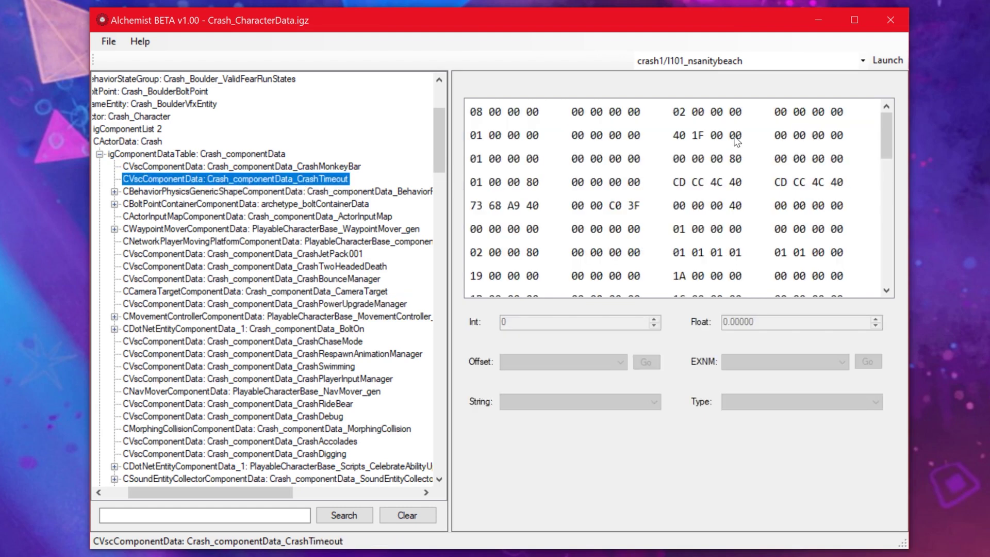
left_click_drag(876, 128, 884, 91)
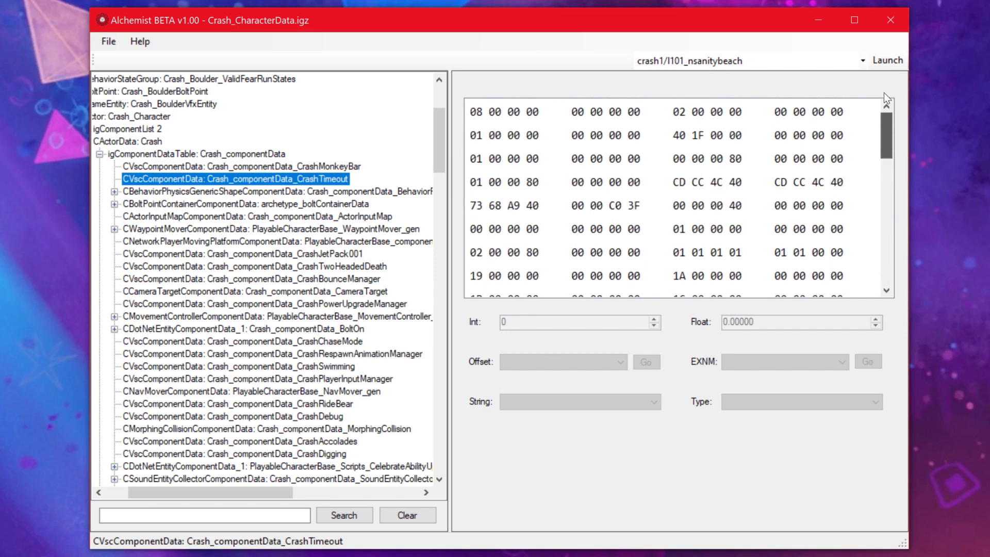
left_click(685, 135)
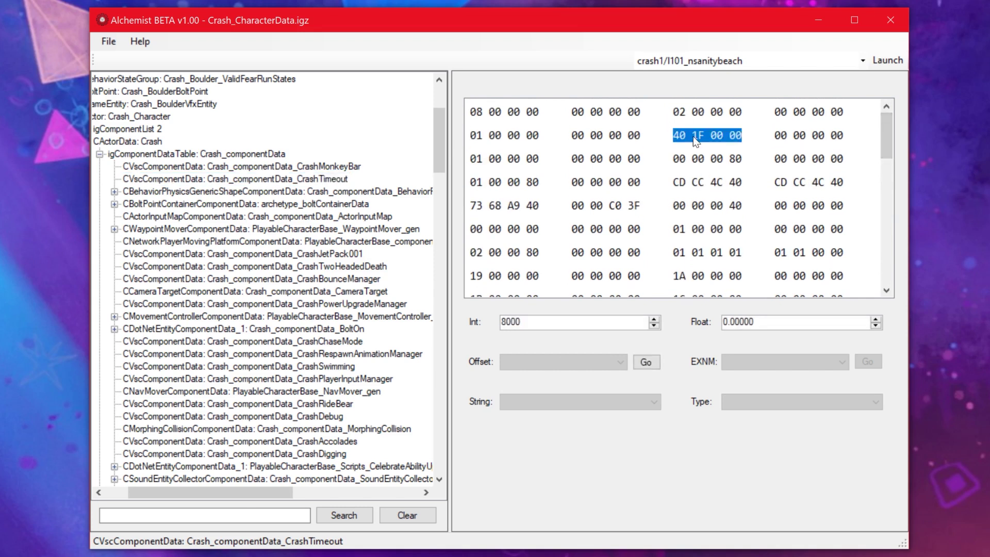
left_click(805, 183)
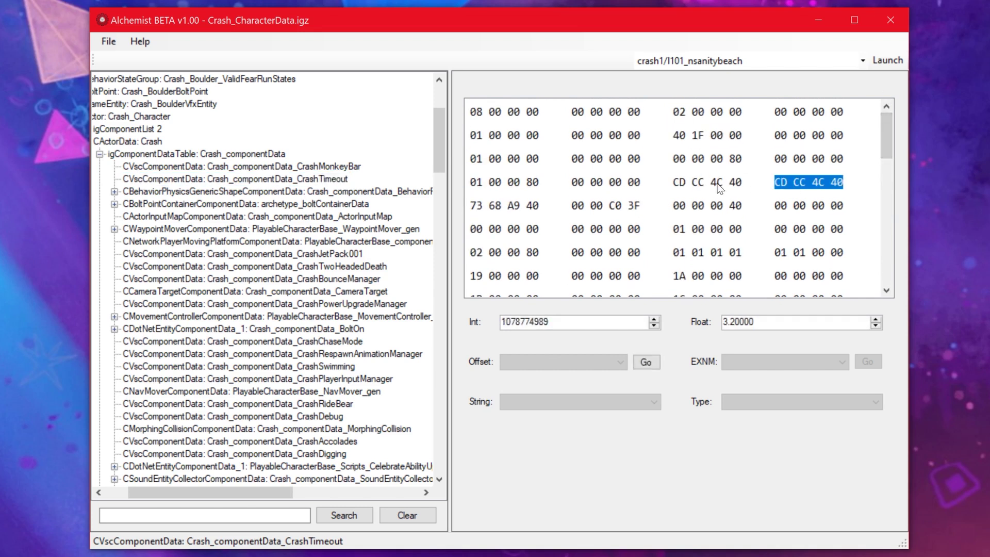
left_click(347, 180)
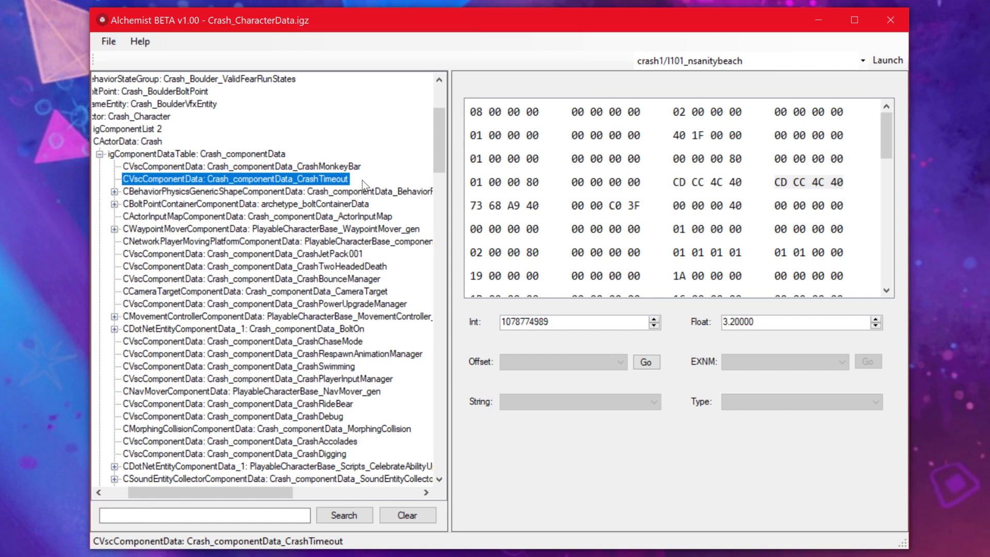
- Examine the float values in the Crash_componentData_CrashTimeout hex data and the rows that follow them
left_click(682, 183)
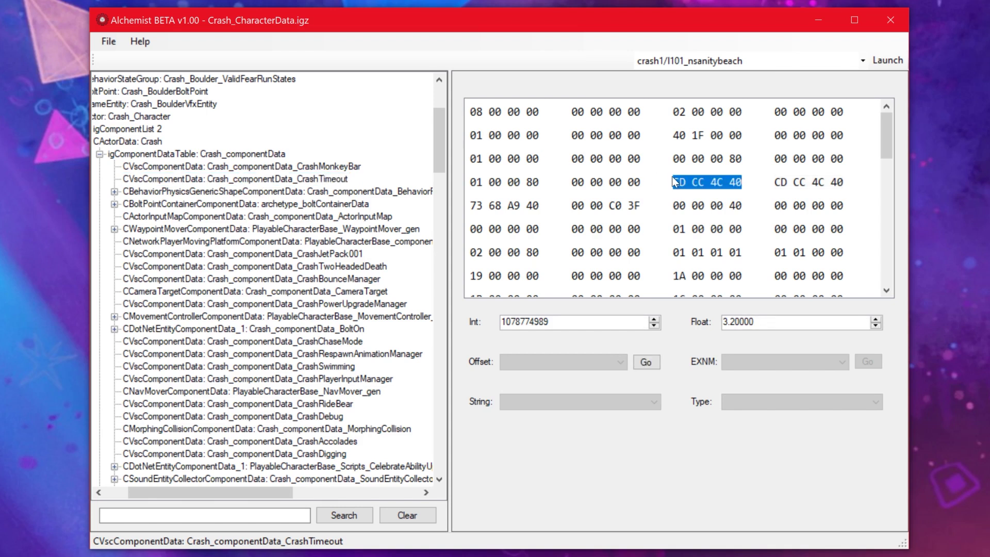
left_click(615, 202)
left_click(531, 207)
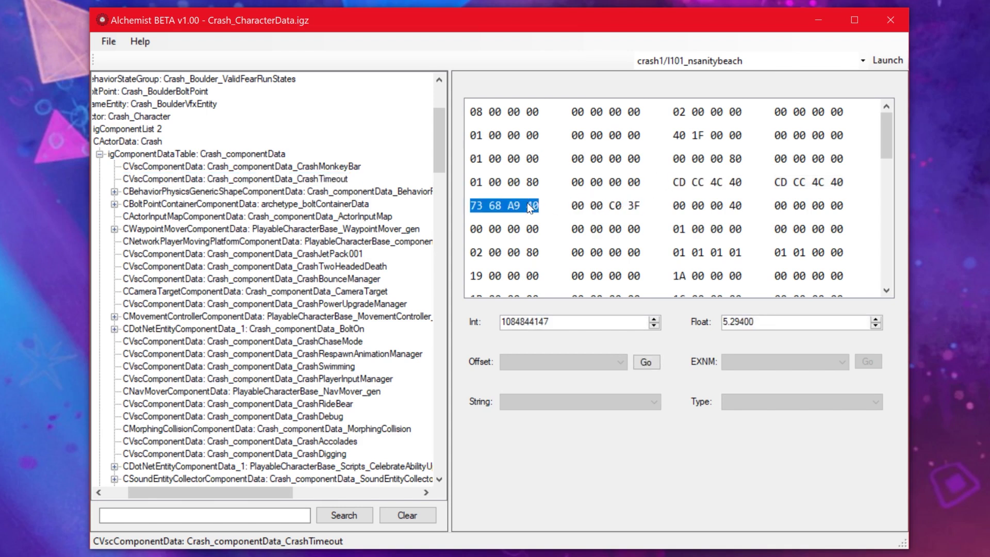
left_click(737, 205)
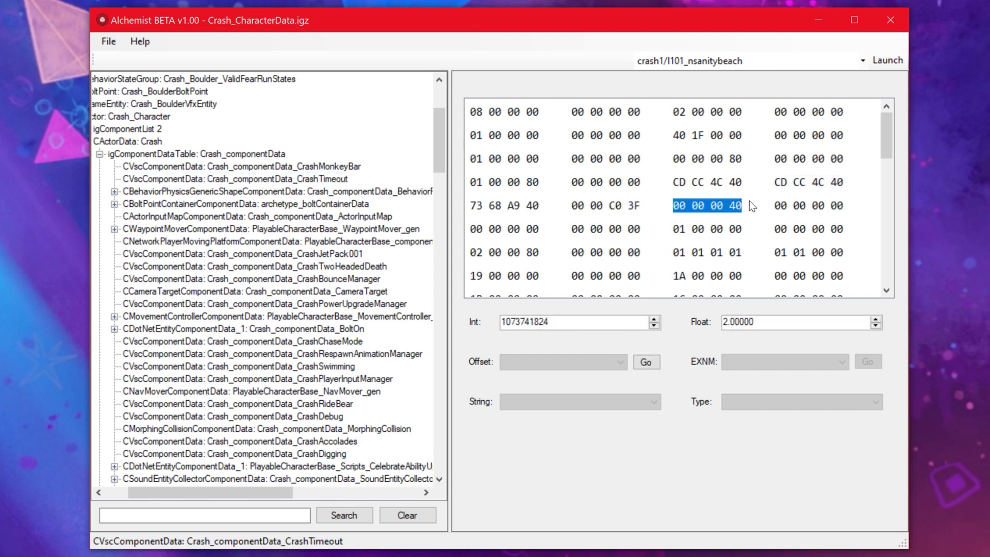
left_click(818, 180)
scroll(762, 203, "down", 2)
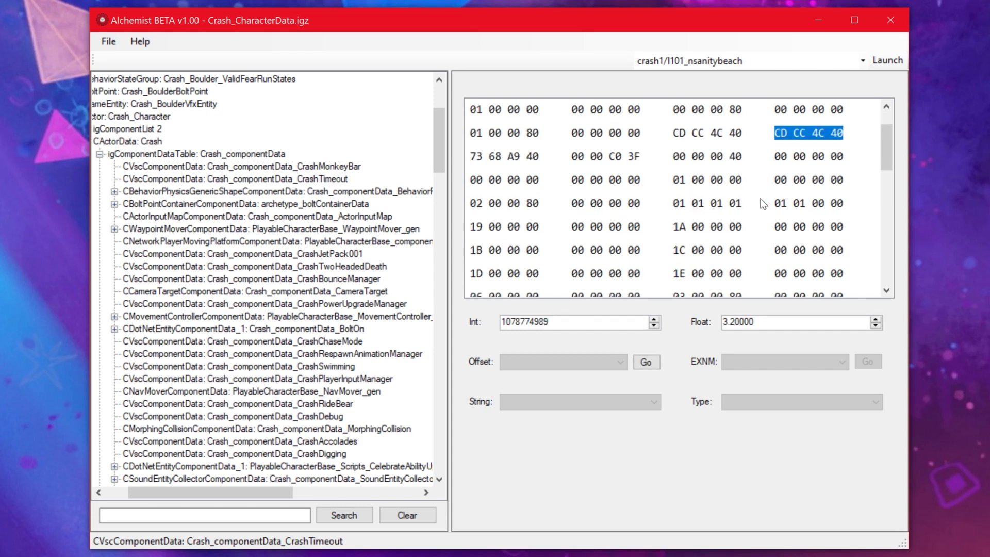
scroll(763, 204, "down", 1)
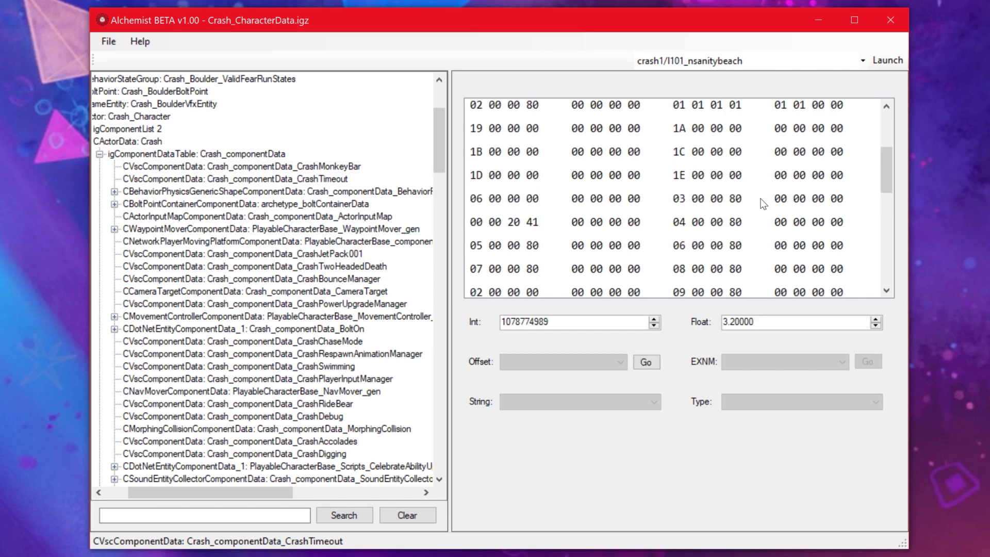
scroll(763, 204, "down", 1)
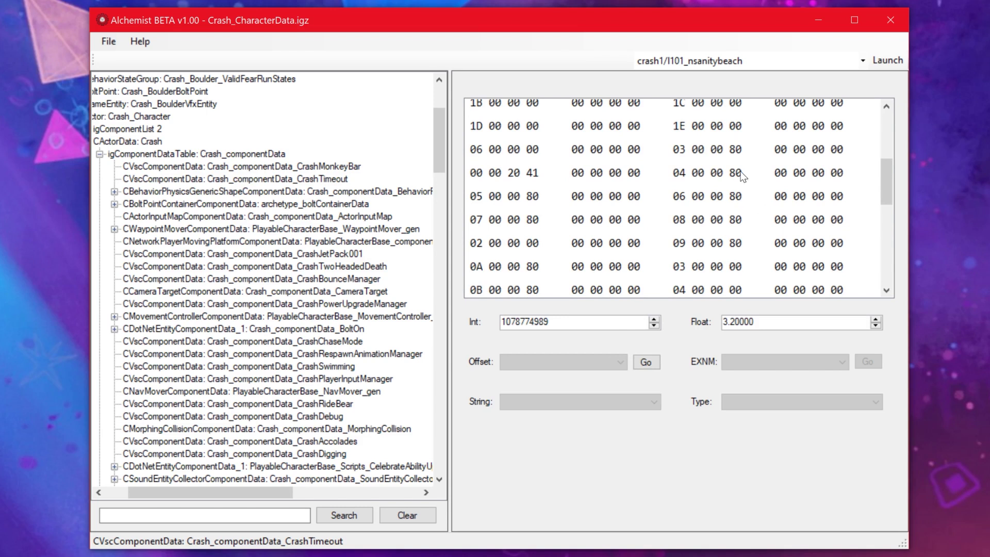
- Inspect the EXNM references behind the CrashTimeout hex entries from 03 00 00 80 through 0A 00 00 80
left_click(704, 172)
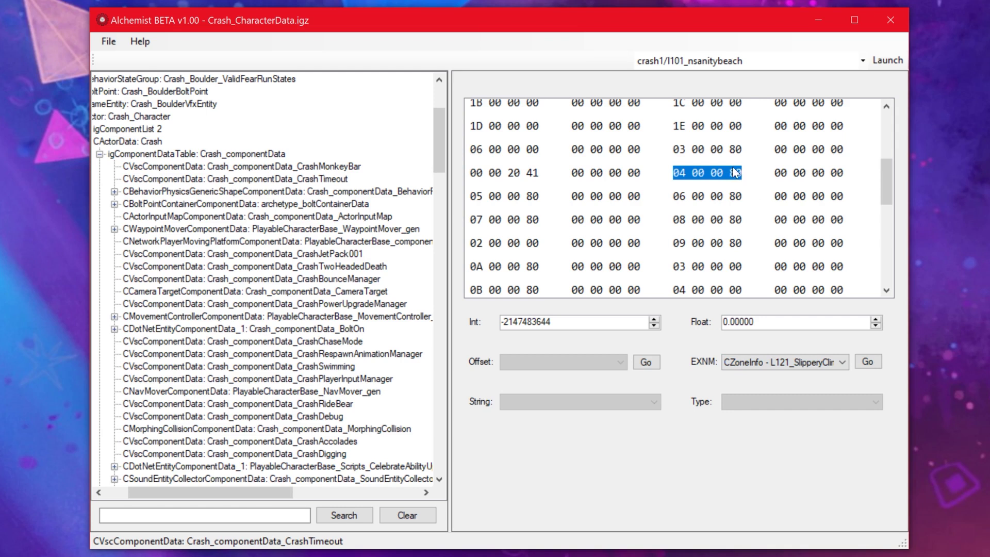
left_click(736, 151)
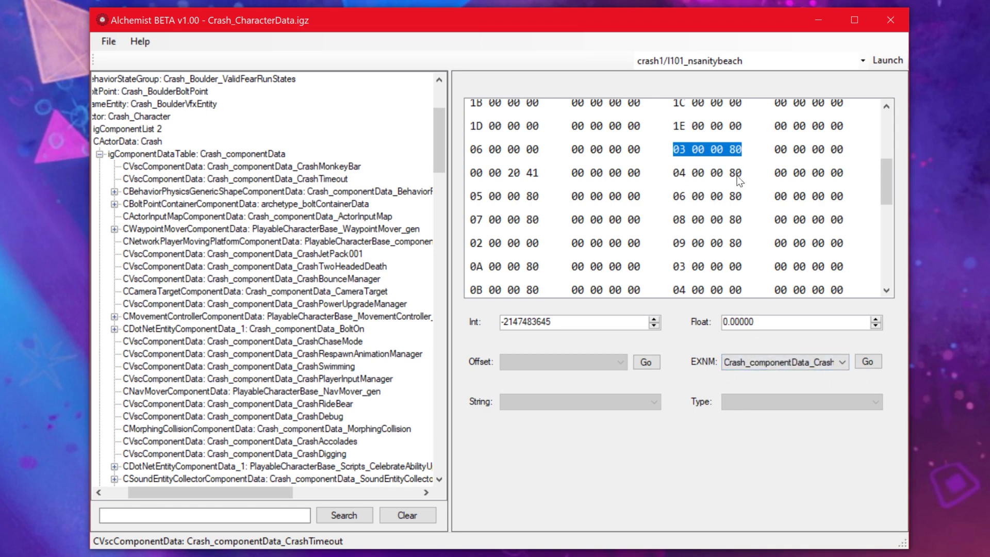
left_click(784, 362)
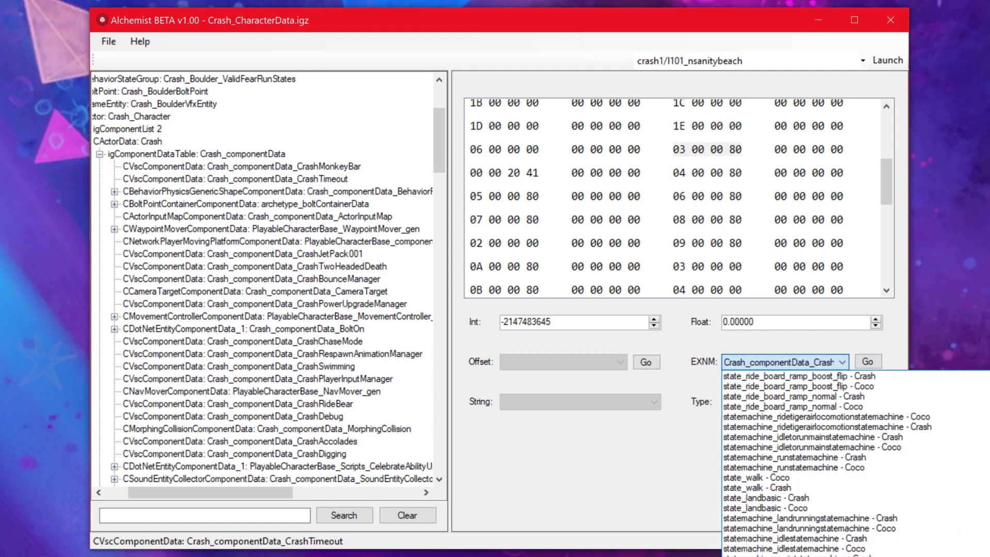
left_click(608, 500)
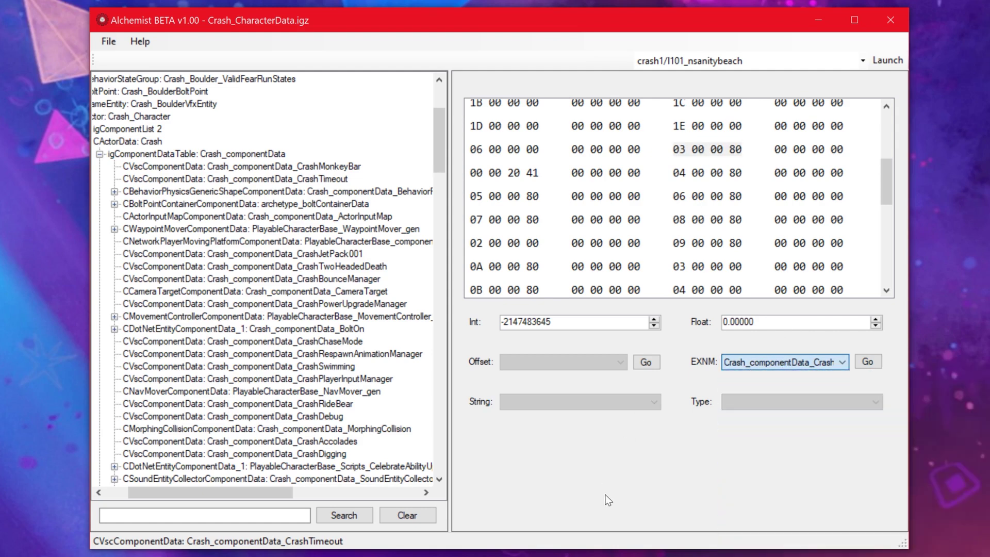
left_click(732, 174)
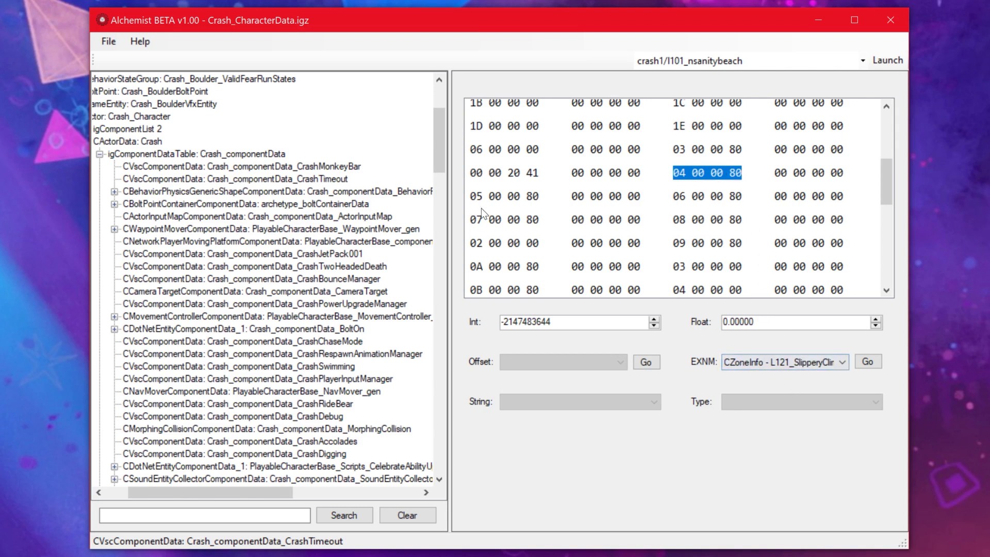
left_click(503, 198)
left_click(709, 198)
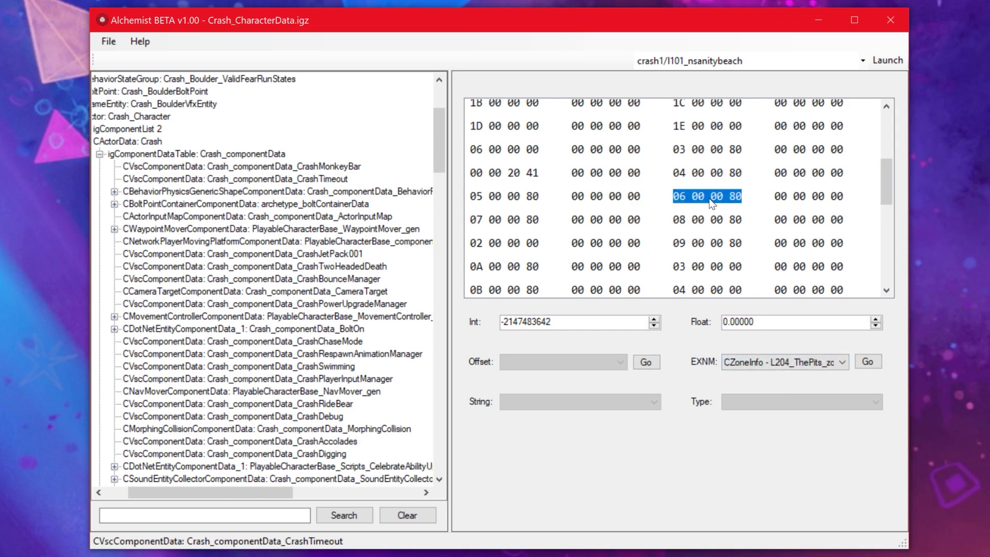
left_click(531, 219)
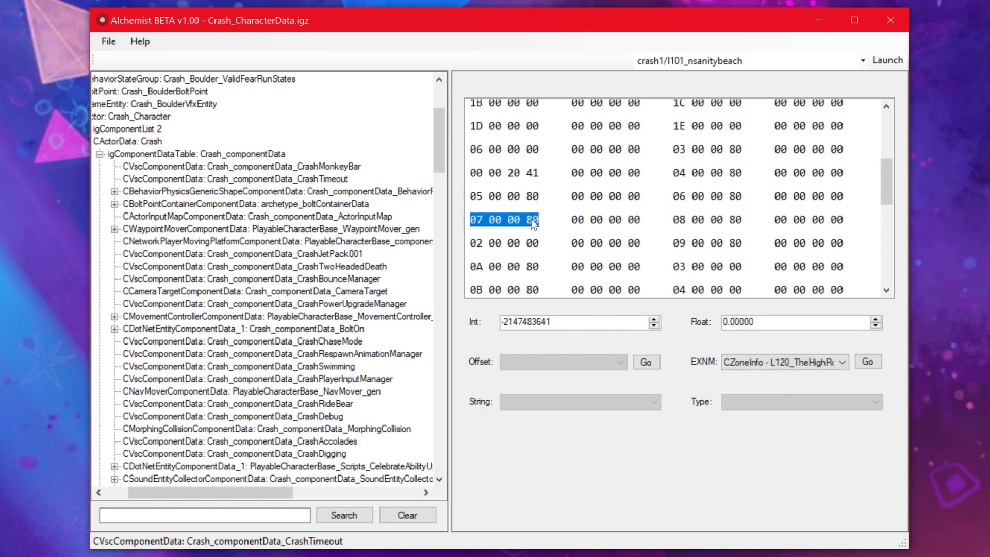
left_click(712, 217)
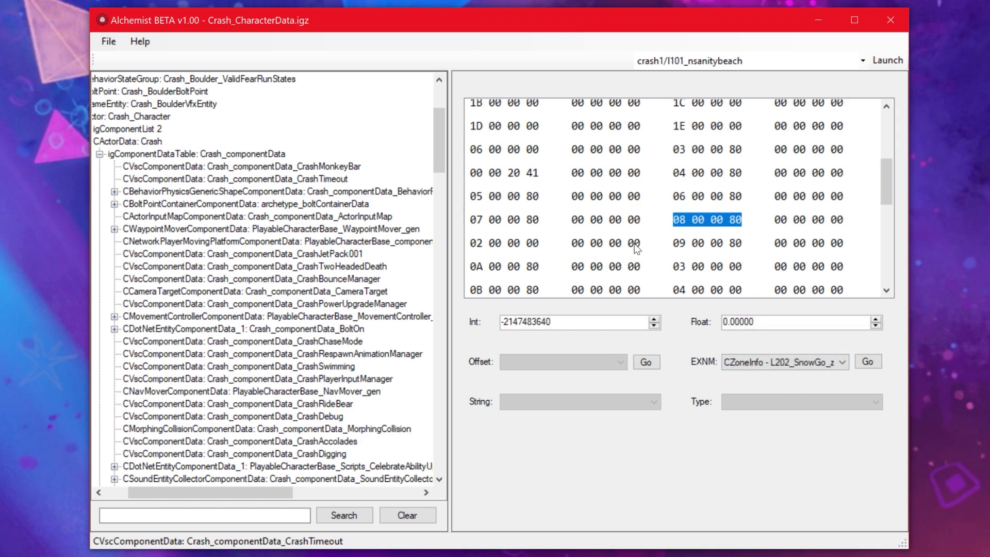
left_click(704, 247)
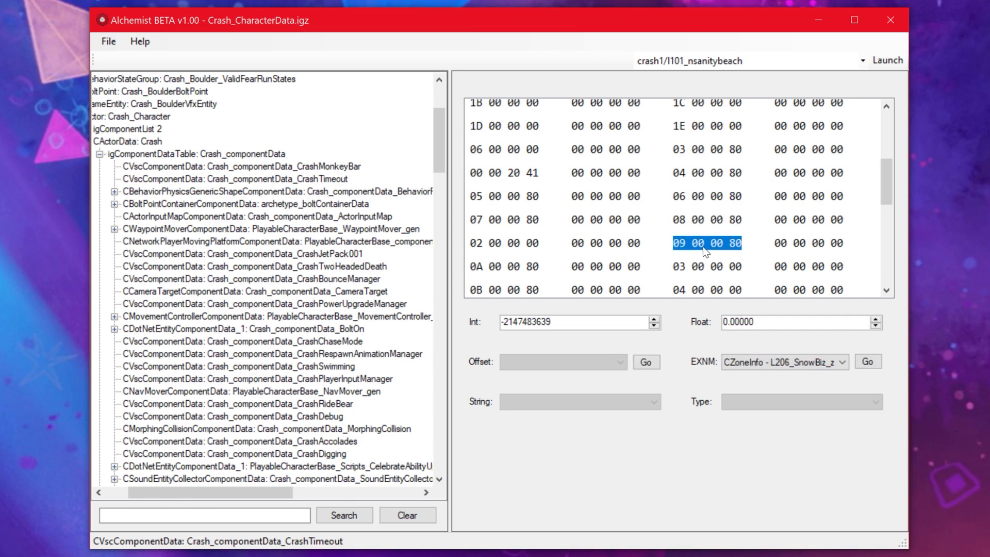
left_click(525, 267)
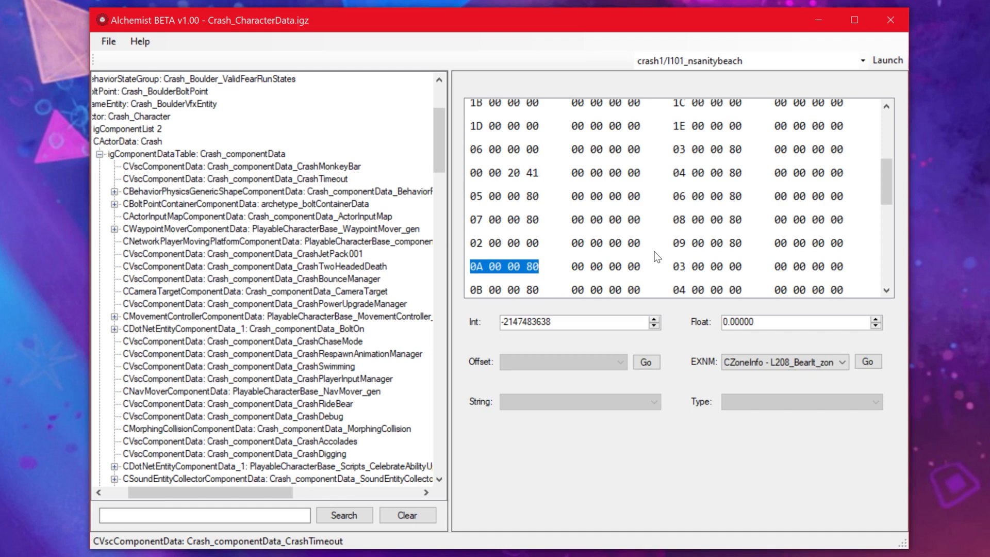
- Review the zoneInfo names offered as EXNM references for the 04 00 00 80 entry without choosing another one
scroll(265, 314, "up", 2)
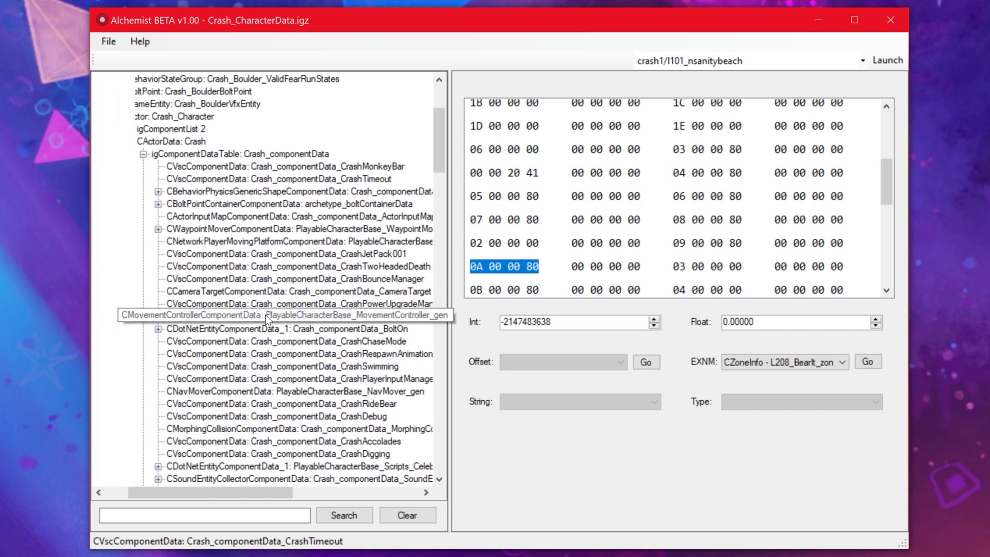
scroll(264, 310, "up", 2)
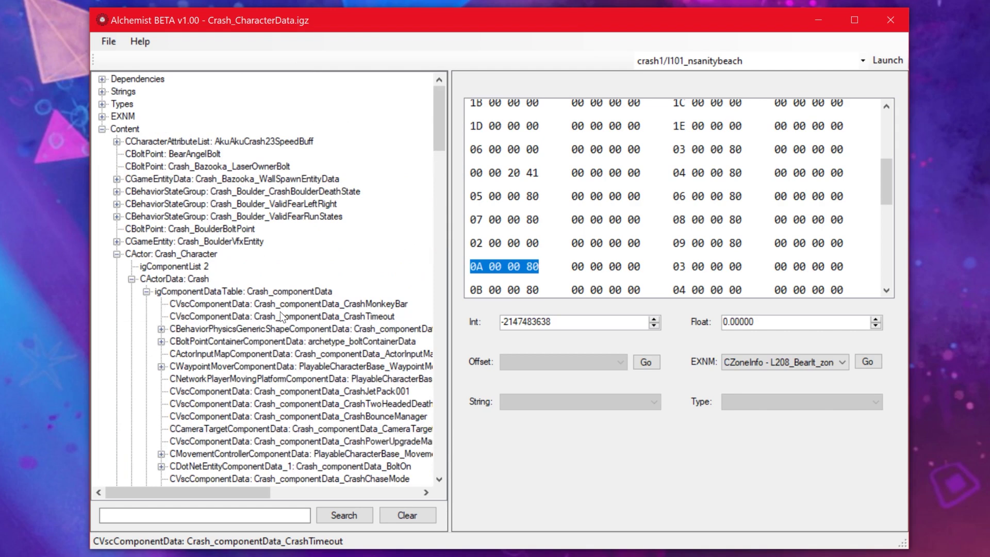
left_click(707, 173)
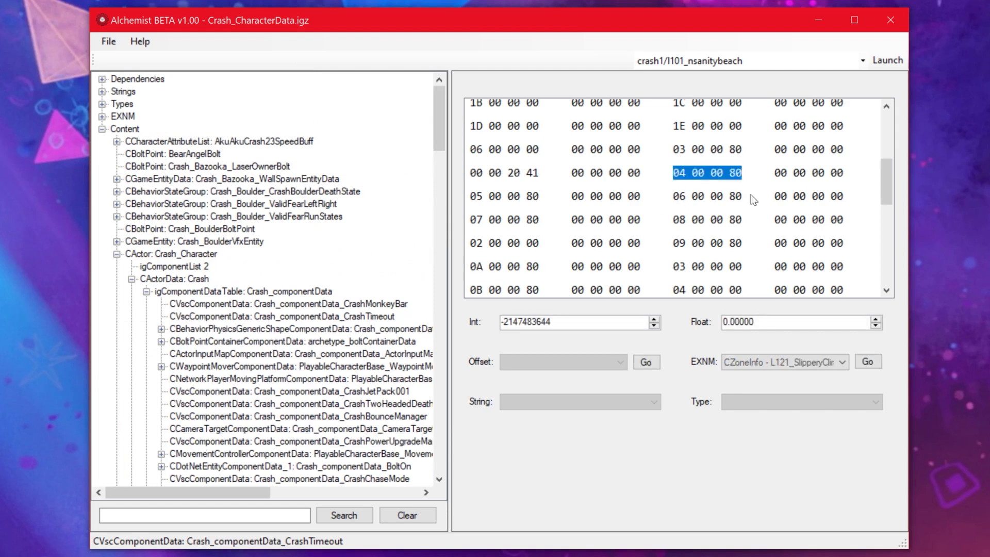
left_click(796, 362)
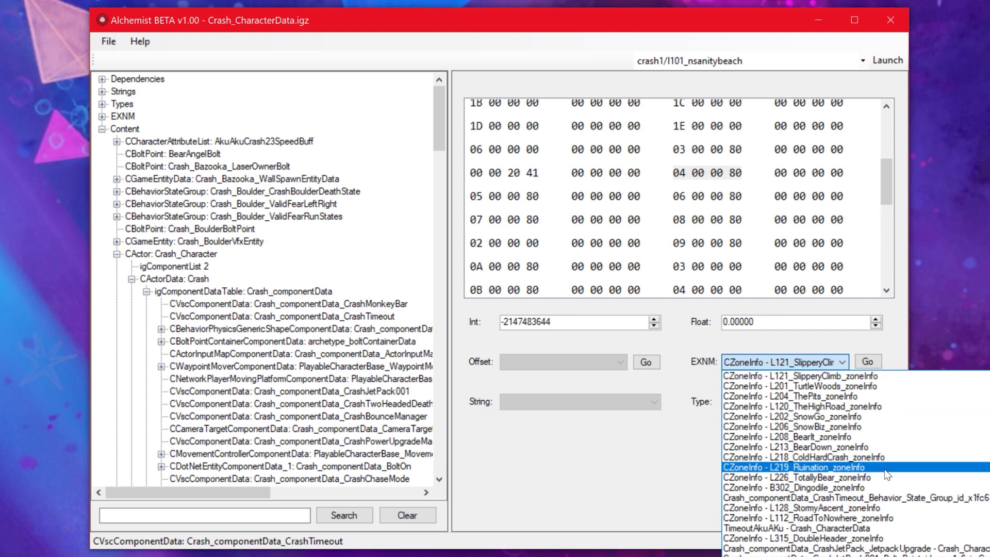
left_click(609, 493)
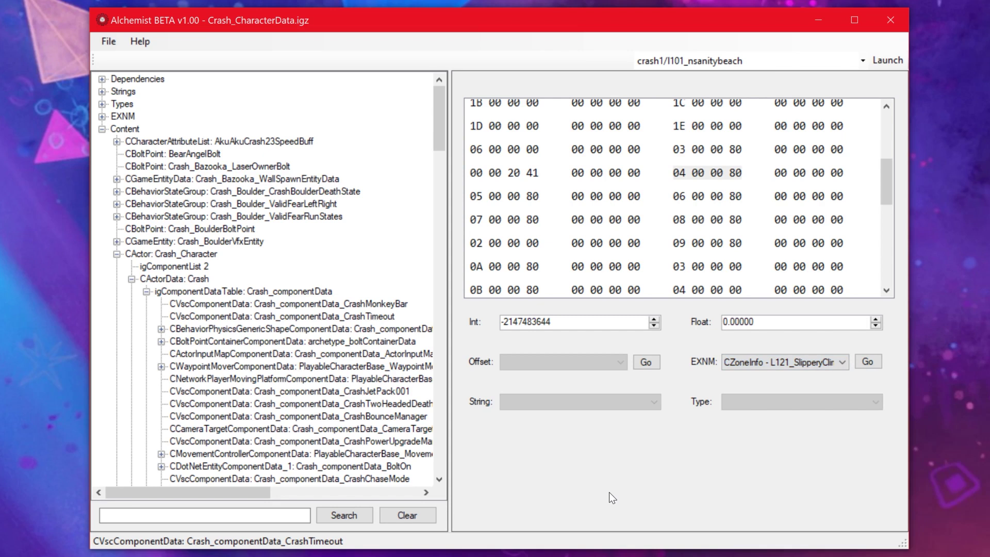
- Expand the Strings list and view the editable text of the L121_SlipperyClimb_zoneInfo string
double_click(124, 91)
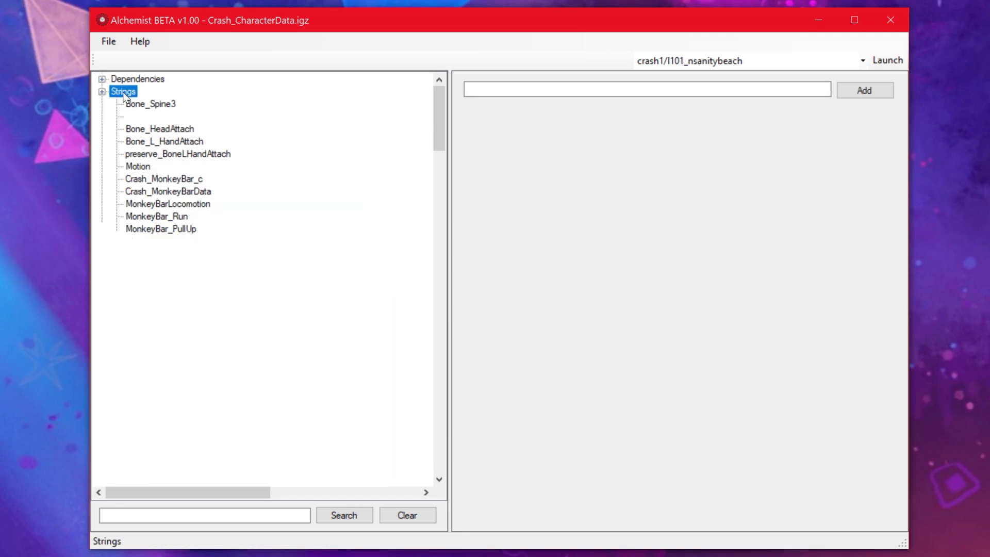
scroll(276, 268, "down", 6)
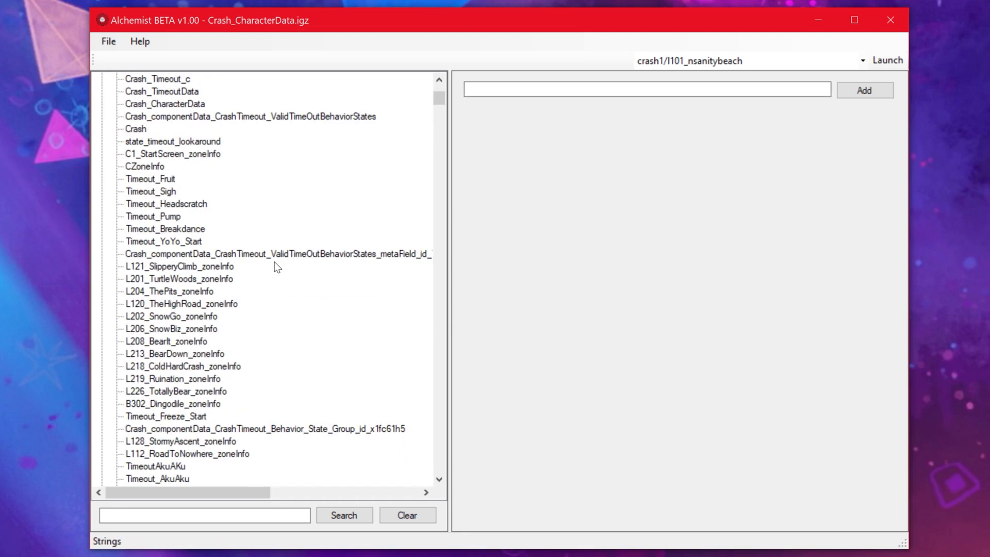
left_click(189, 267)
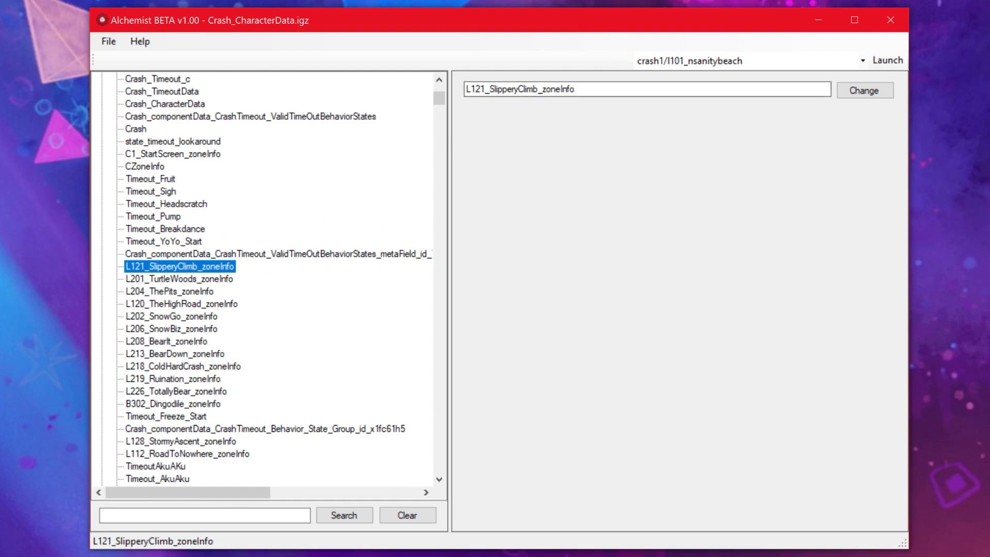
left_click(593, 89)
key("ctrl+a")
key("End")
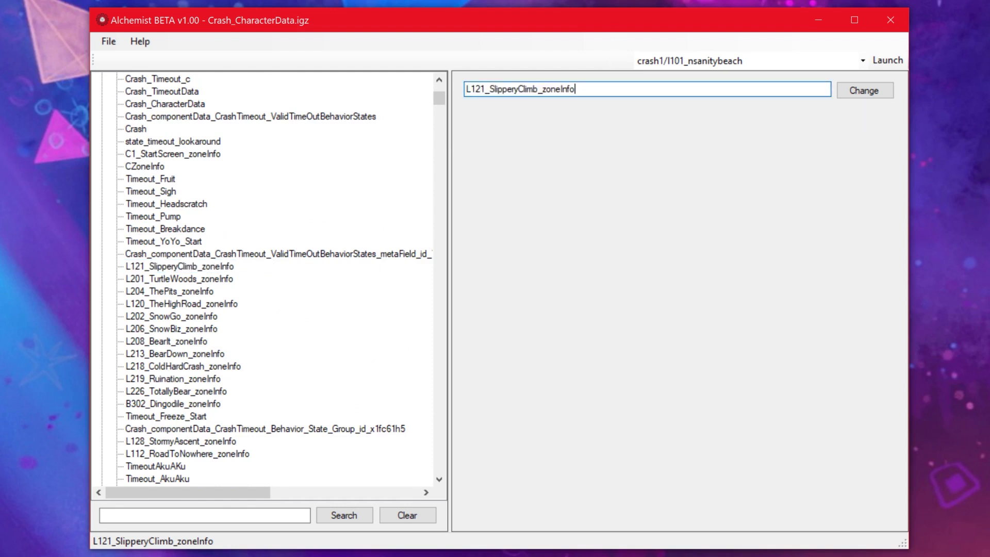
key("Return")
- Collapse the Strings list and expand EXNM to review its CZoneInfo entries
double_click(129, 94)
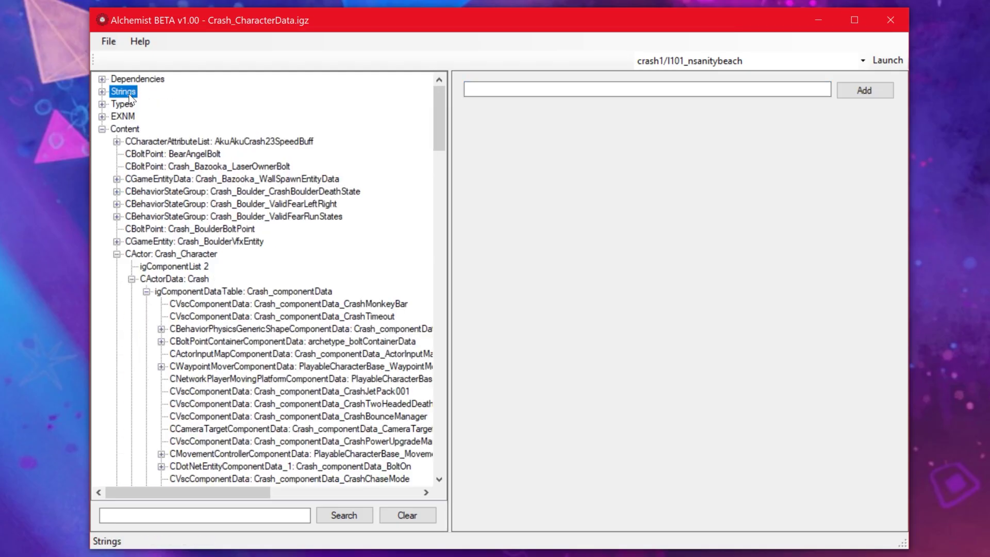
double_click(126, 116)
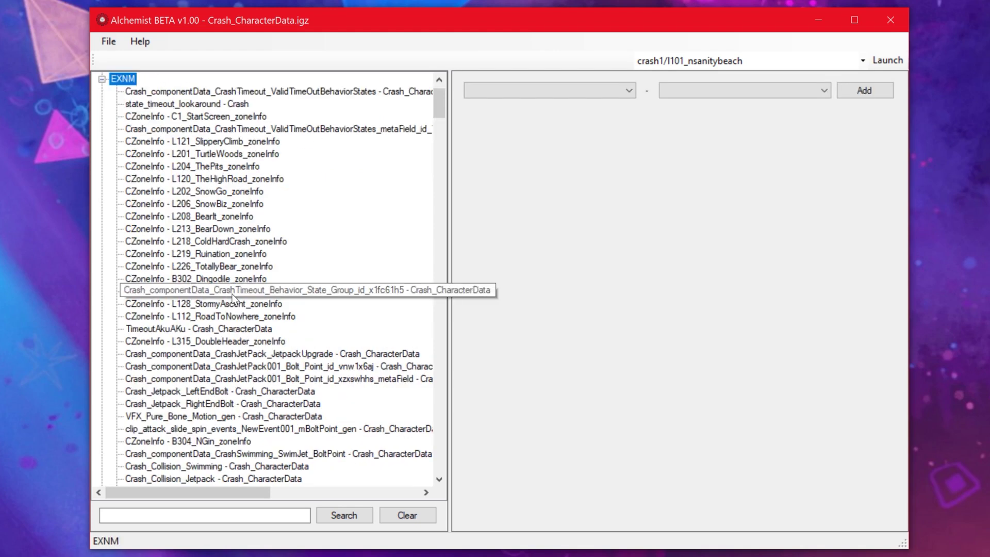
scroll(243, 394, "up", 1)
- Expand the Strings list again and check the level zoneInfo names, including L206_SnowBiz_zoneInfo
left_click(129, 92)
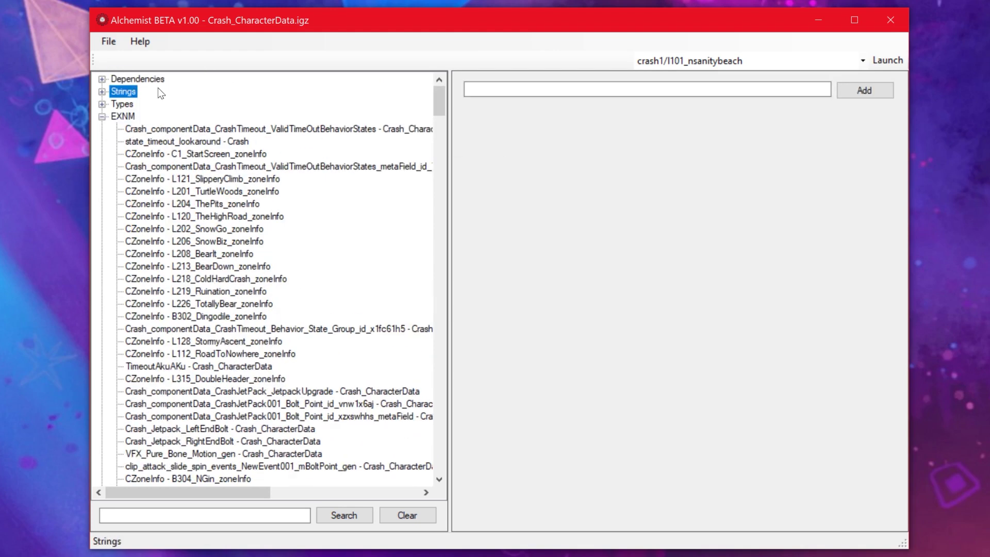
double_click(131, 93)
scroll(237, 241, "down", 5)
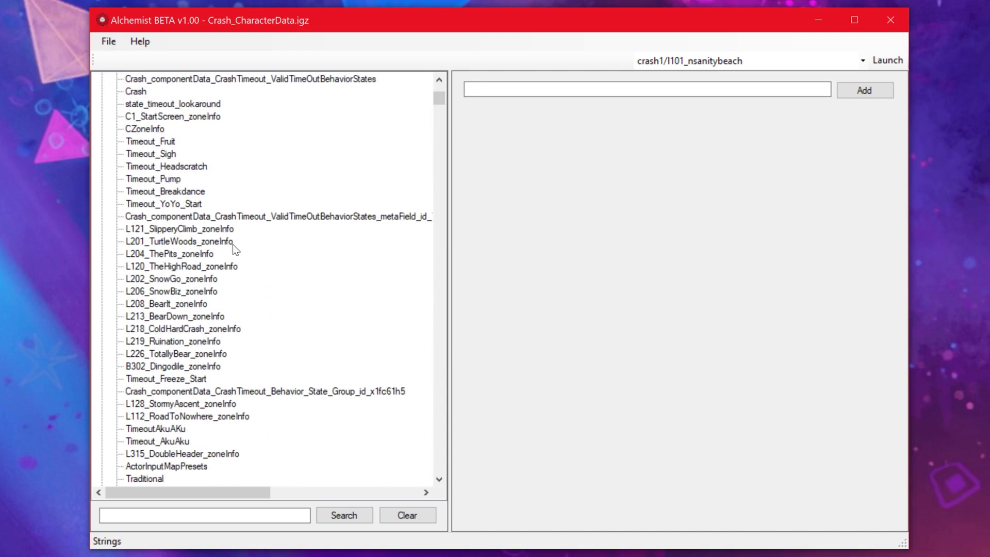
left_click(215, 292)
scroll(265, 351, "down", 1)
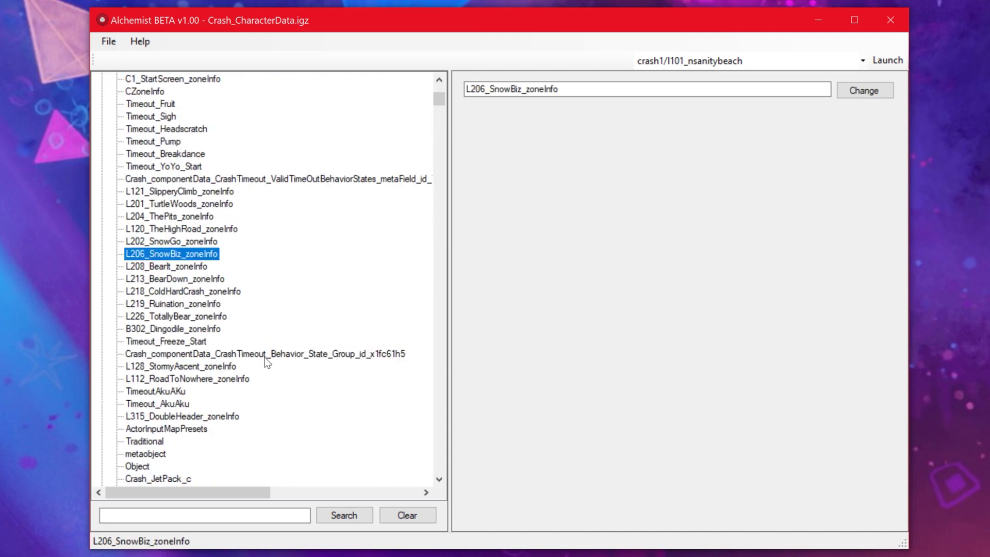
scroll(232, 163, "up", 8)
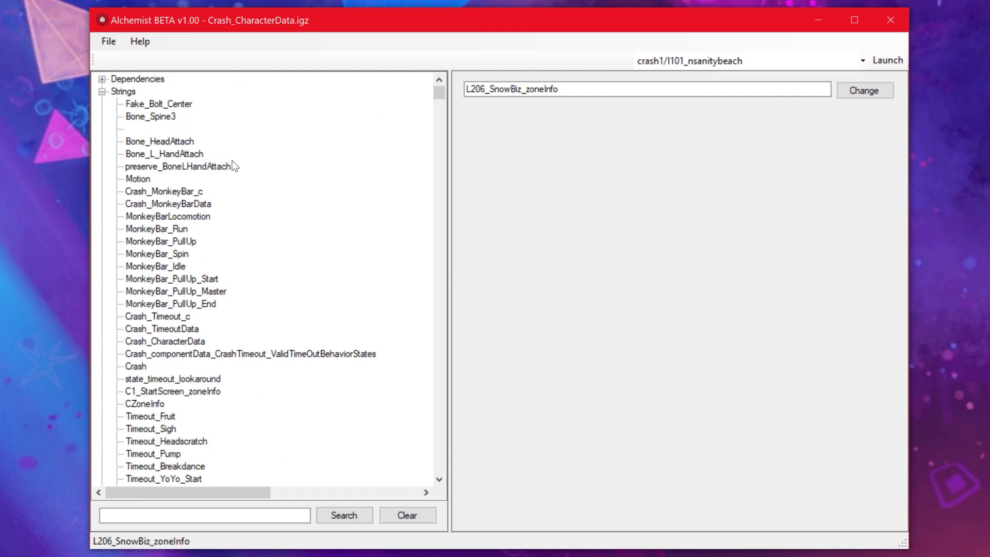
- Add a new string named L333_FutureTense_zoneInfo to the Strings list
left_click(122, 92)
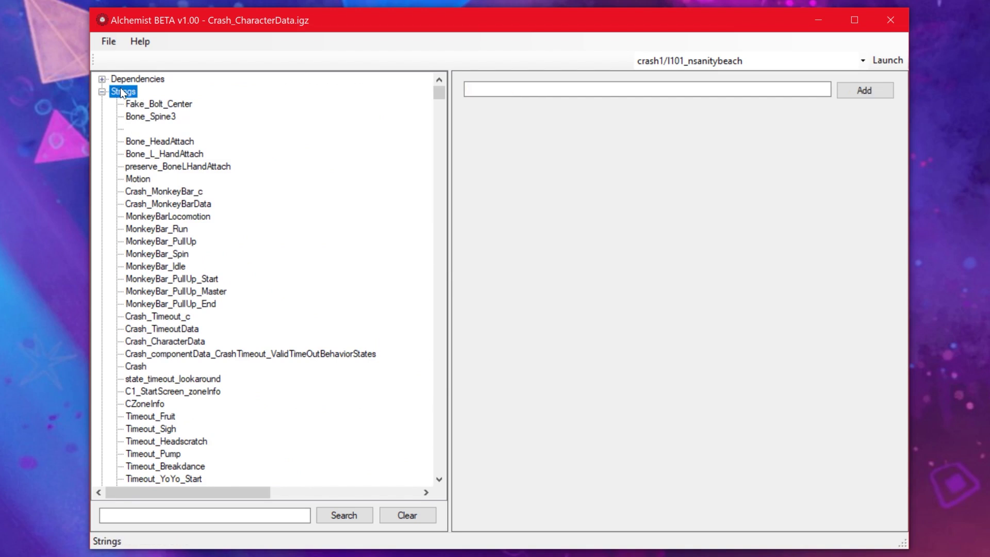
left_click(804, 89)
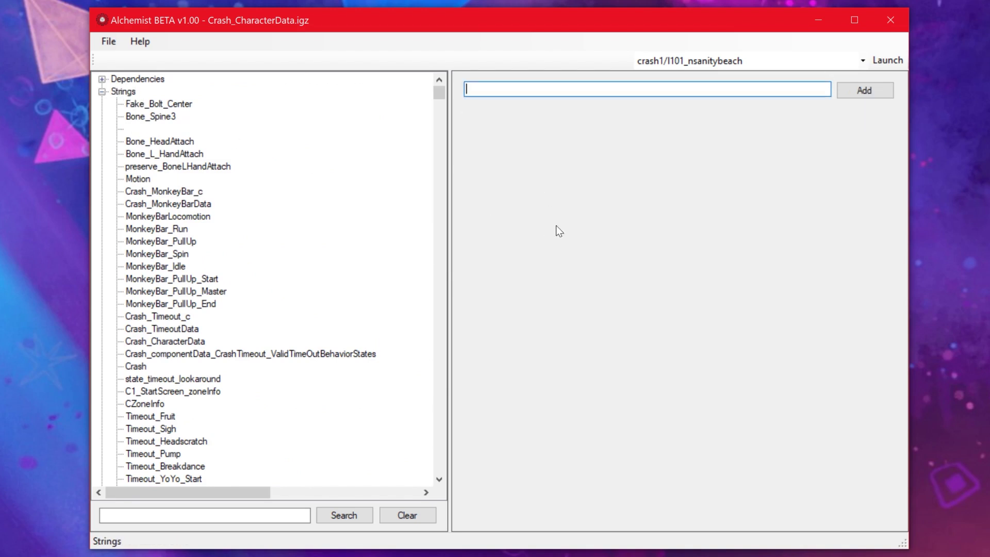
scroll(347, 302, "down", 7)
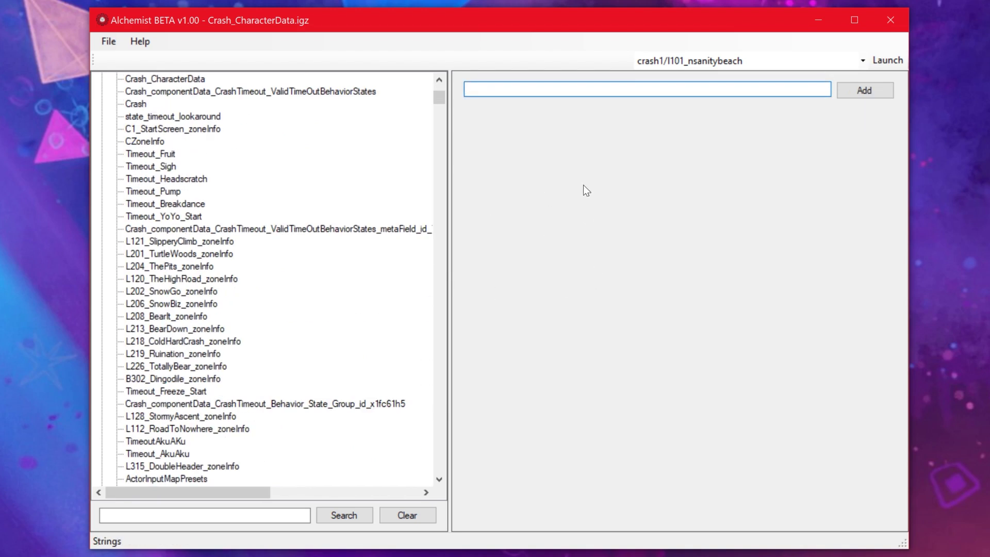
type("L333_FutureTense_zoneInfo")
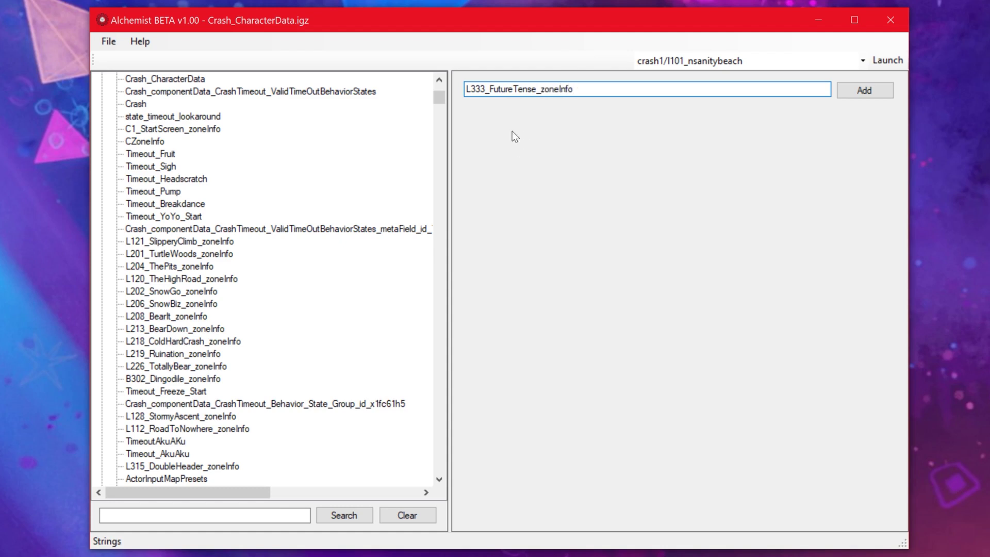
left_click(877, 95)
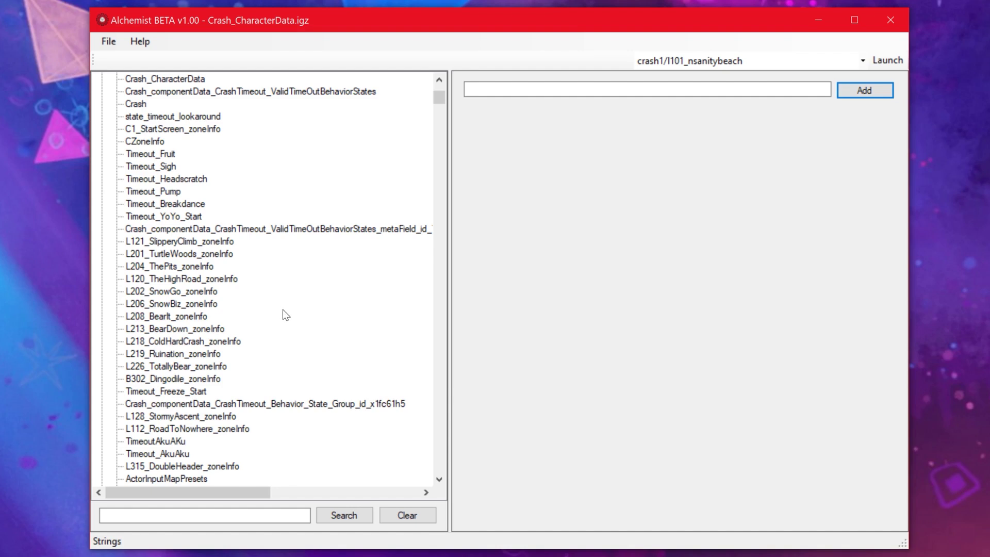
- Find the added L333_FutureTense_zoneInfo entry at the end of the Strings list and view it
scroll(319, 288, "down", 1)
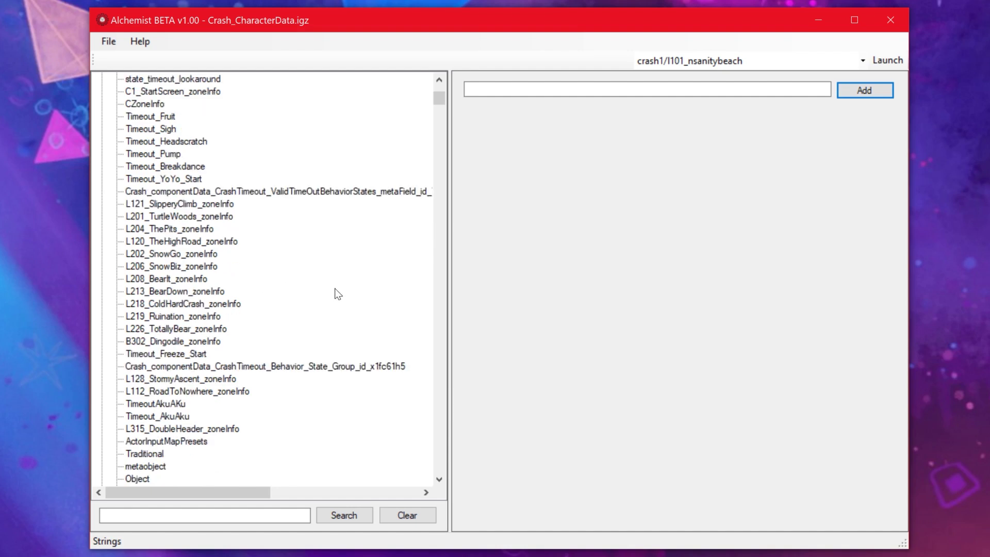
scroll(338, 294, "down", 1)
scroll(338, 294, "down", 1)
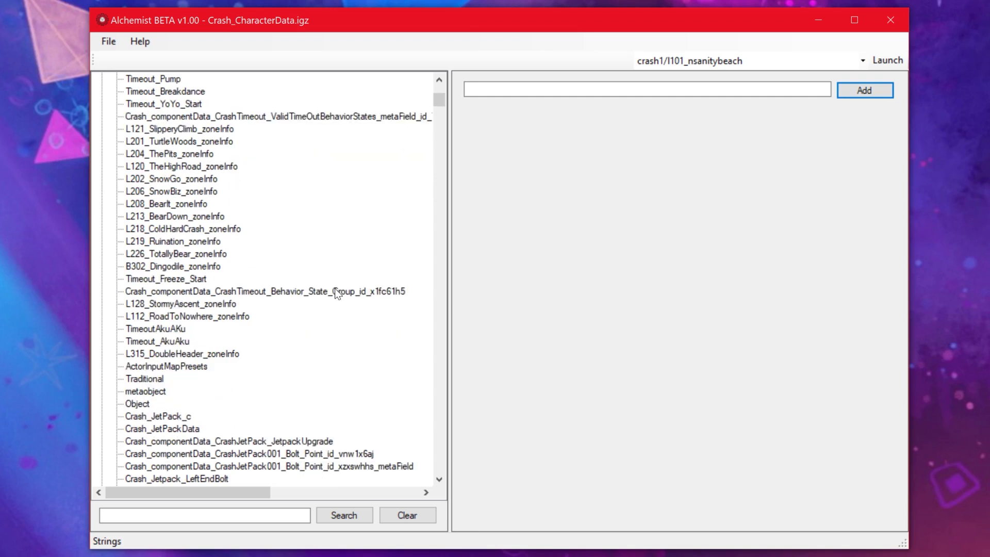
scroll(336, 212, "down", 20)
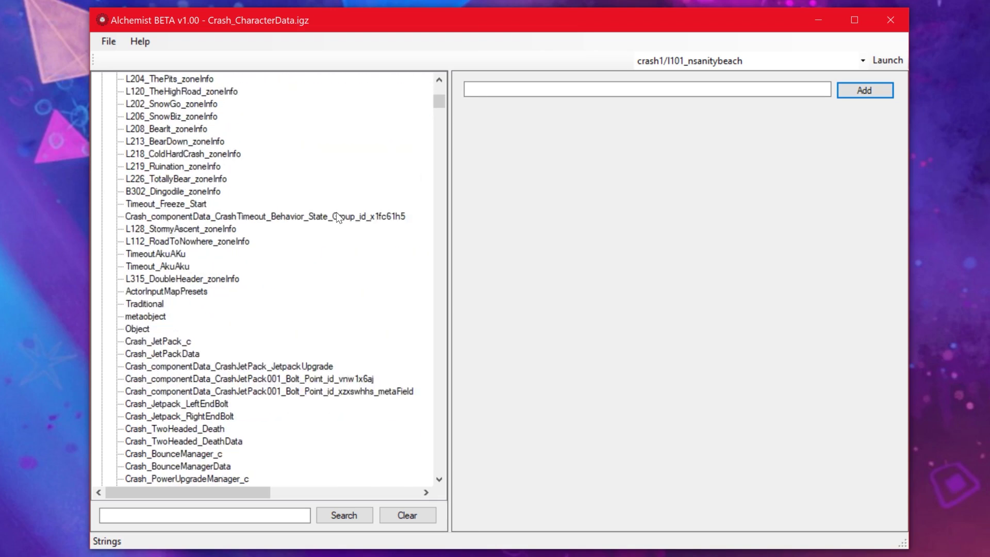
scroll(369, 261, "down", 20)
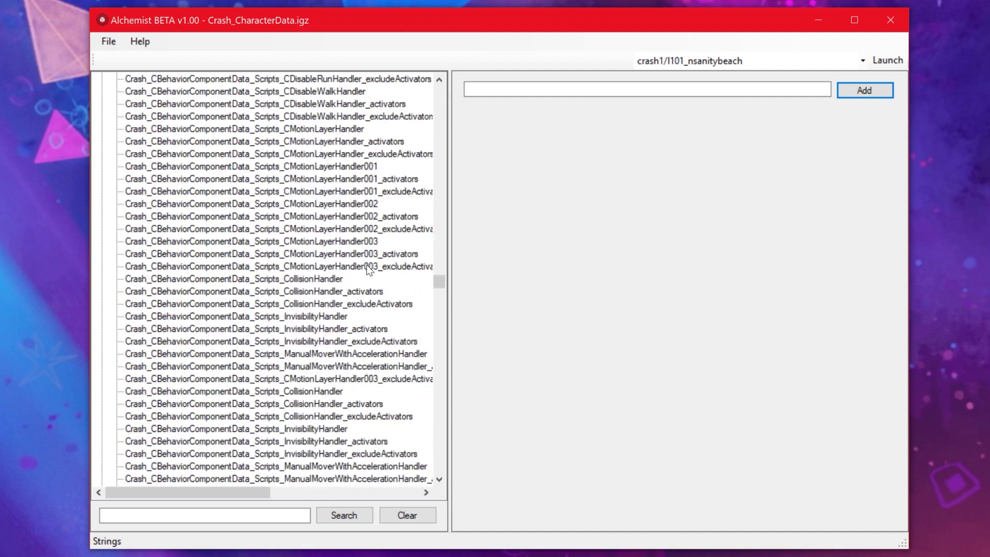
scroll(366, 292, "down", 4)
left_click(217, 179)
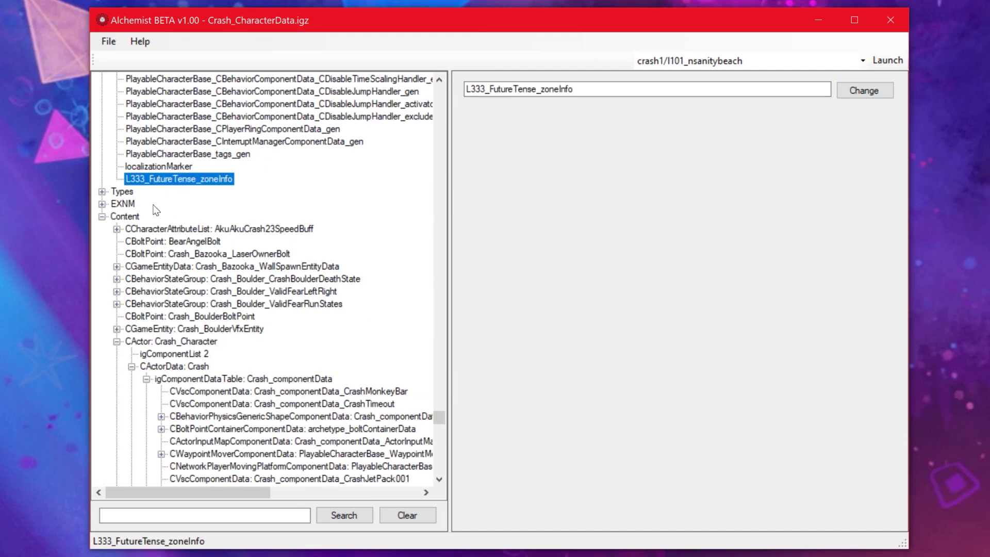
- Add an EXNM entry that pairs CZoneInfo with L333_FutureTense_zoneInfo
double_click(124, 204)
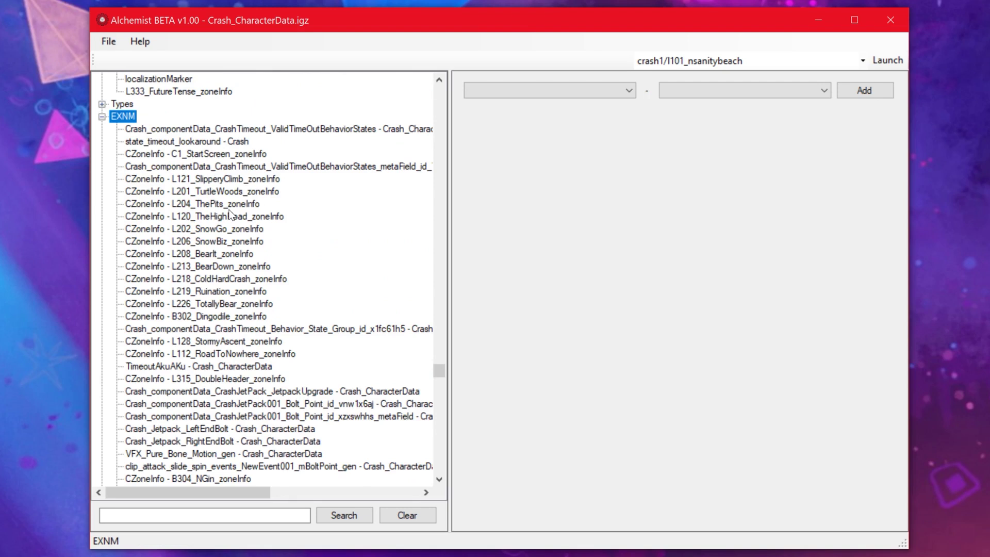
left_click(571, 93)
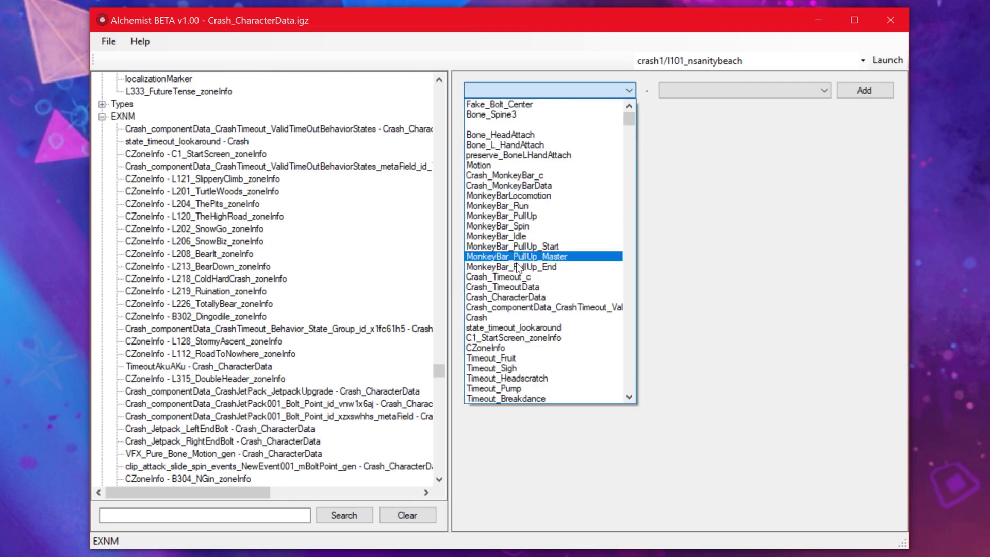
left_click(520, 348)
left_click(794, 93)
left_click_drag(824, 111, 833, 387)
left_click(781, 397)
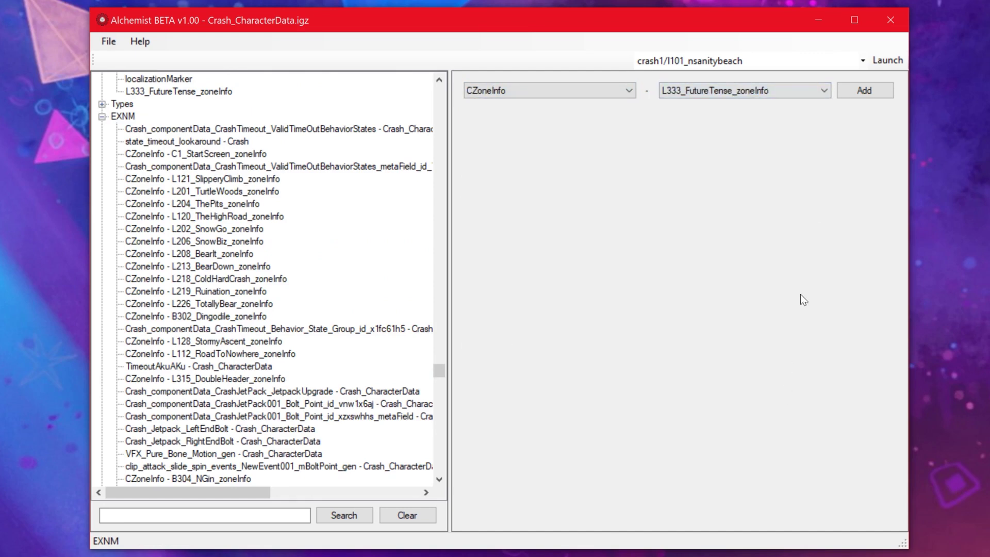
left_click(863, 95)
- Find the new CZoneInfo - L333_FutureTense_zoneInfo entry at the end of the EXNM list
scroll(333, 321, "down", 15)
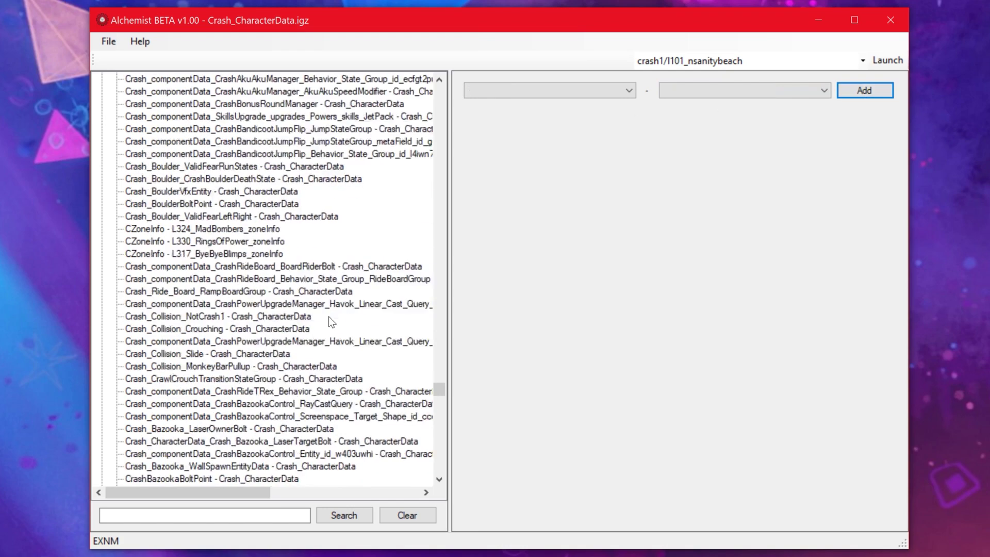
scroll(333, 324, "down", 15)
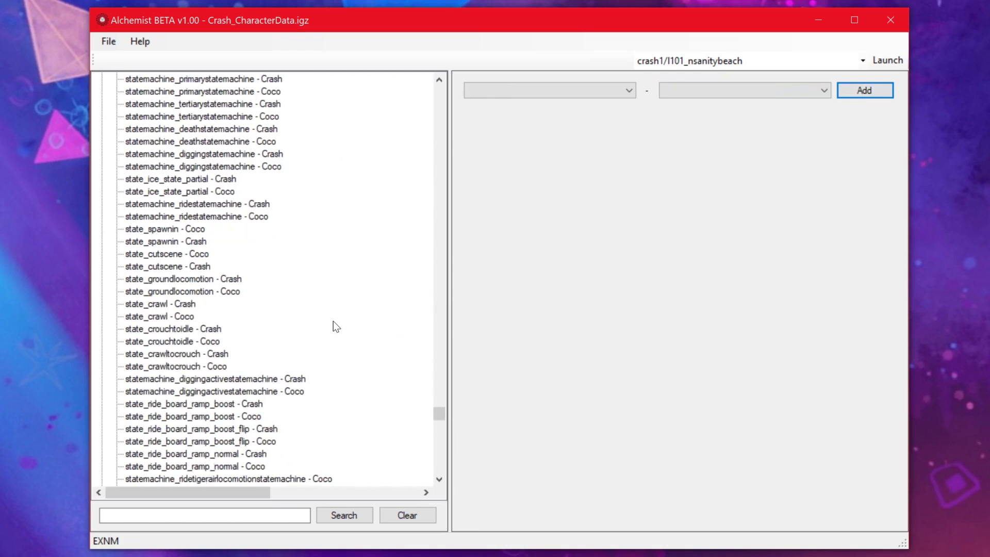
scroll(334, 321, "up", 10)
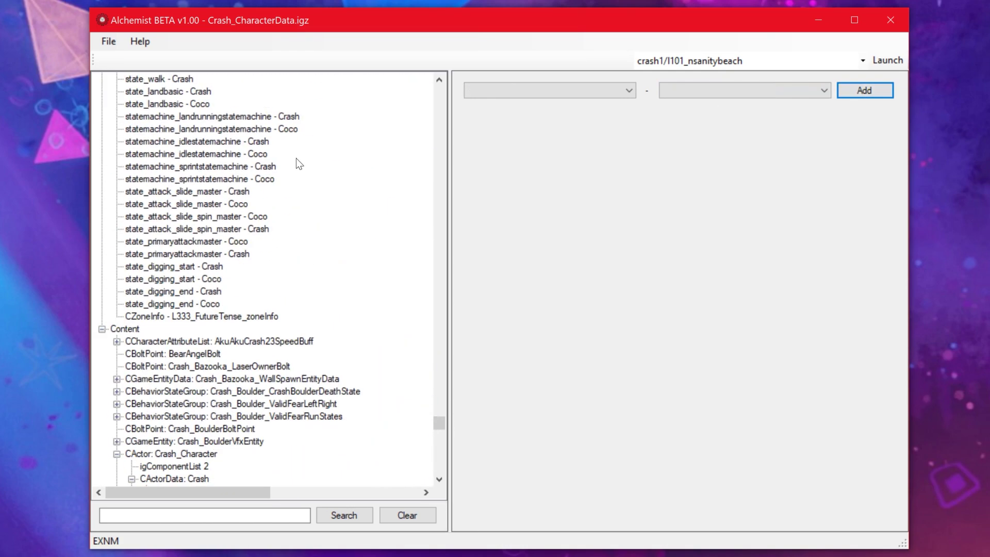
left_click(199, 316)
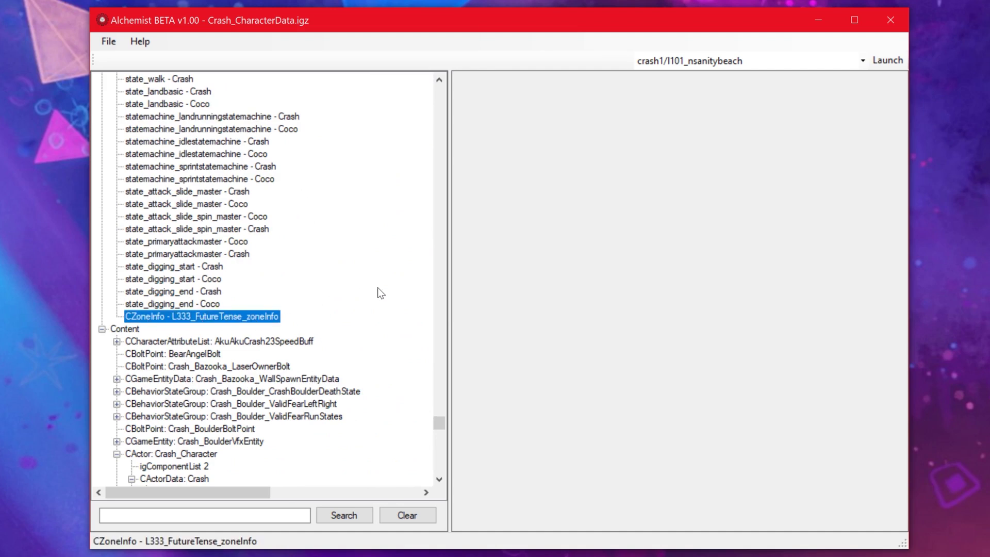
- Set the EXNM reference of the 04 00 00 80 entry in Crash_componentData_CrashTimeout to CZoneInfo - L333_FutureTense_zoneInfo and save the file
scroll(377, 287, "down", 6)
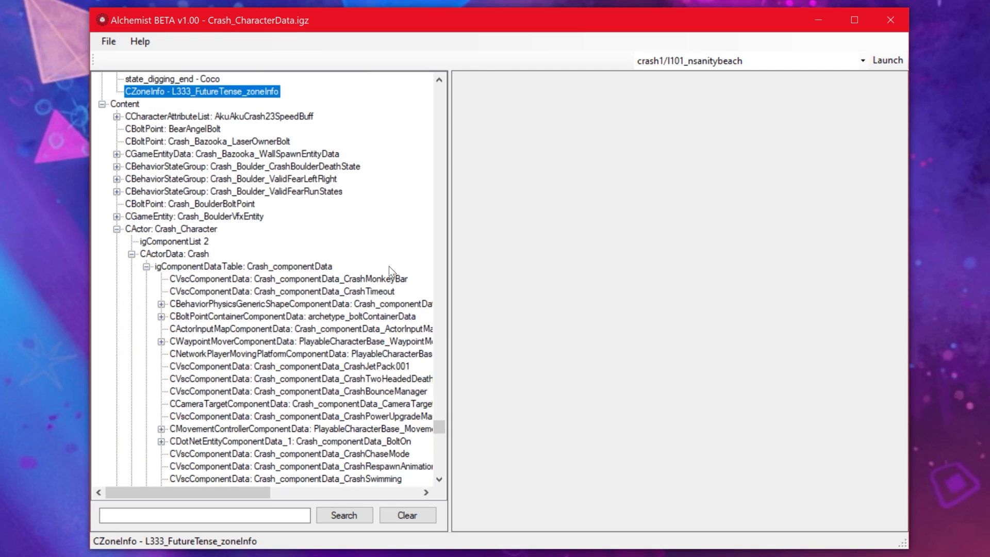
left_click(361, 291)
scroll(700, 209, "down", 1)
scroll(700, 209, "down", 2)
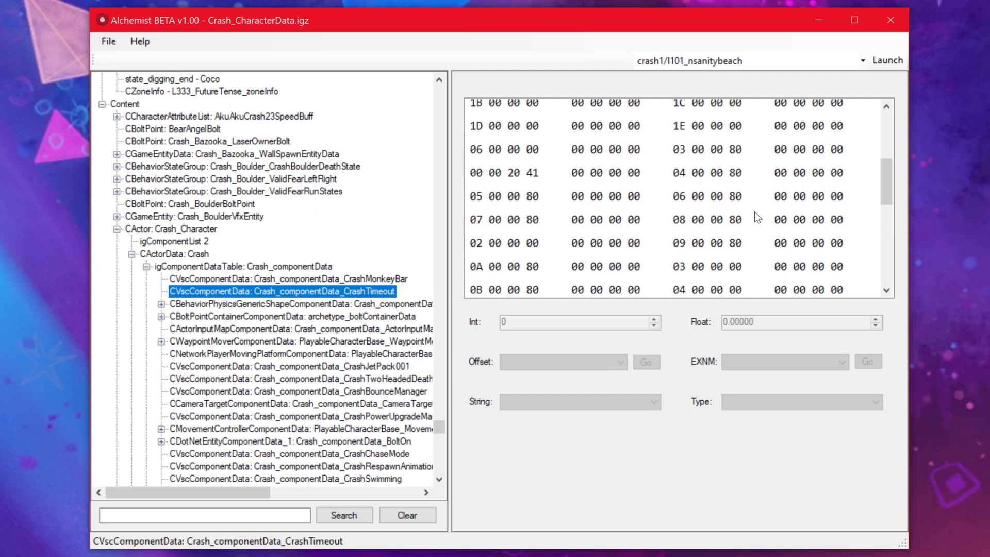
left_click(735, 175)
left_click(825, 363)
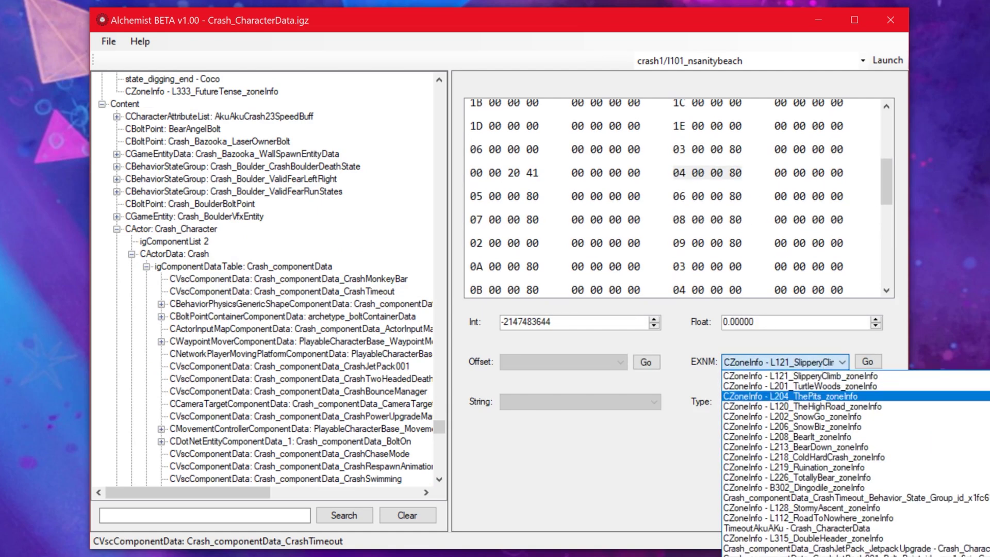
scroll(819, 406, "down", 5)
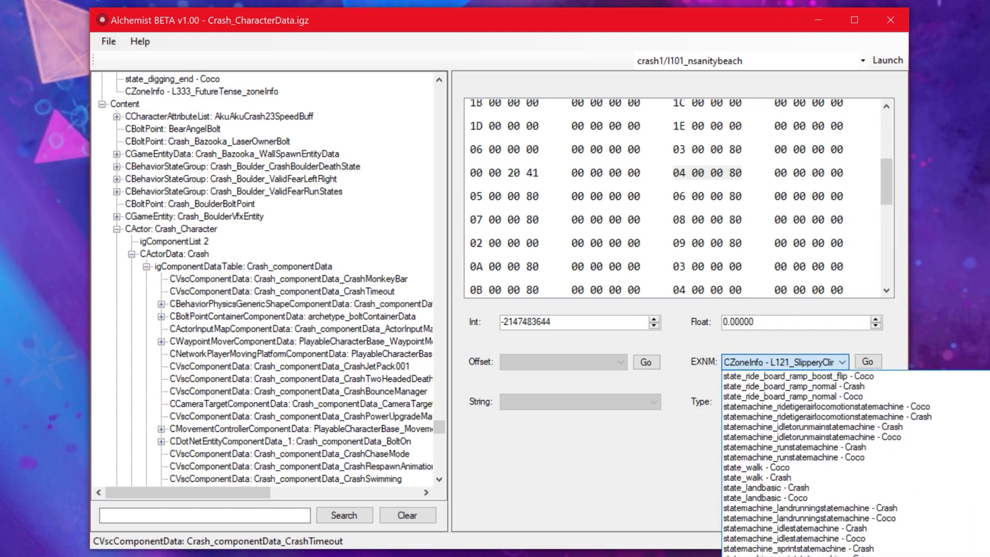
left_click(804, 555)
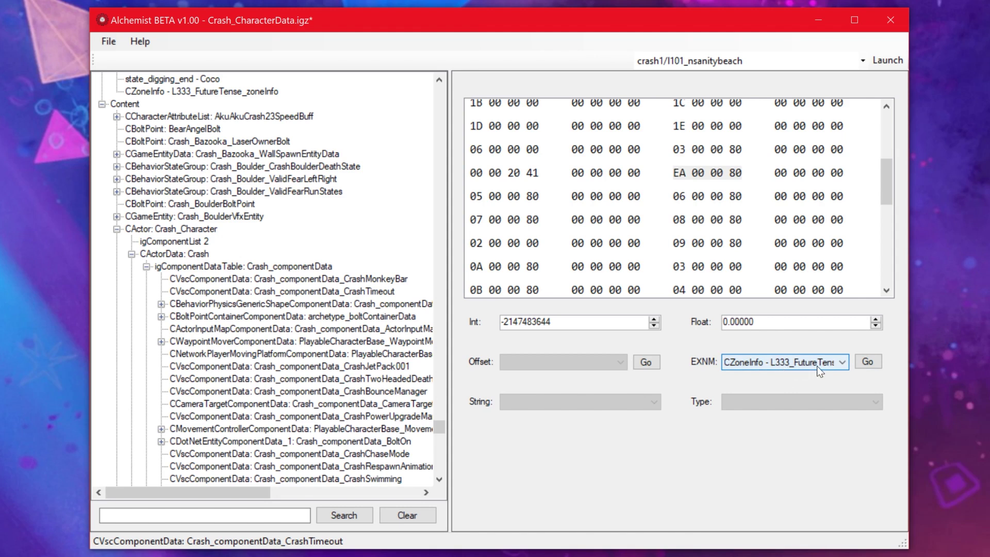
left_click(108, 41)
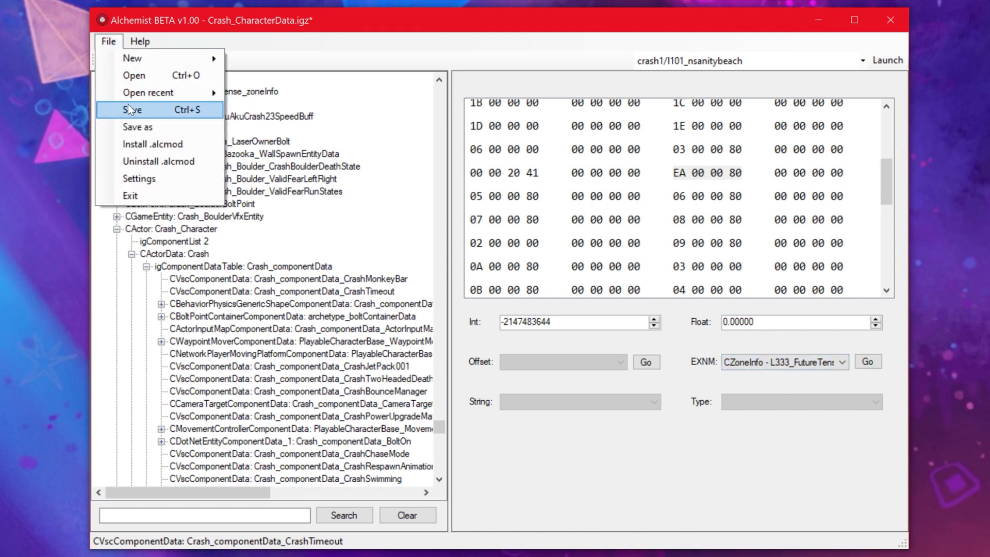
left_click(131, 110)
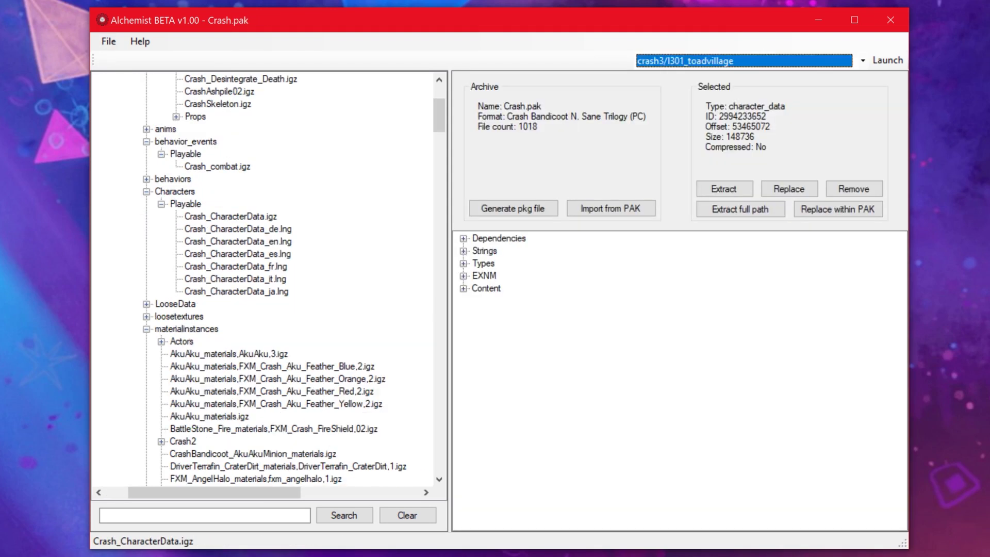
- Replace Crash_CharacterData.igz in Crash.pak with the edited B:\Crash_CharacterData.igz and save the archive
left_click(788, 190)
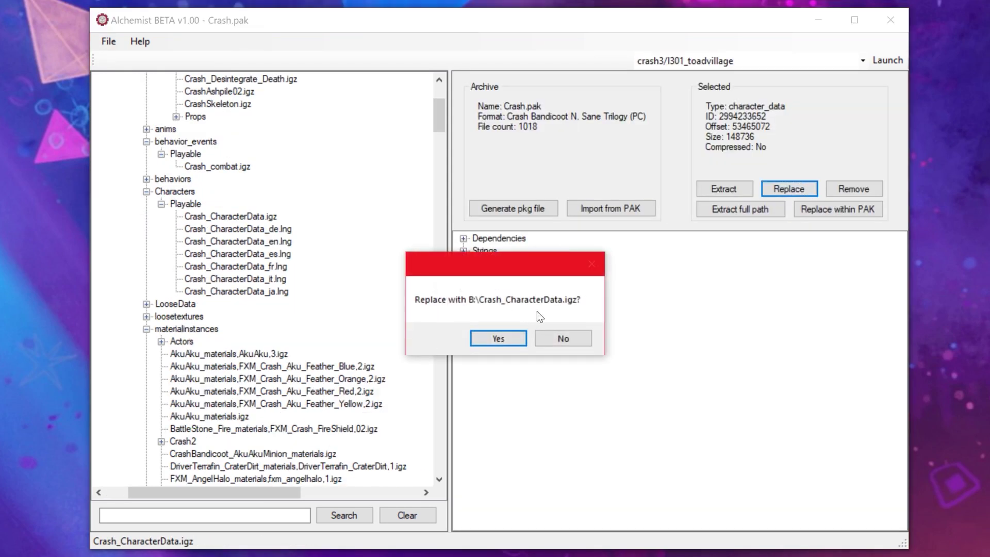
left_click(508, 336)
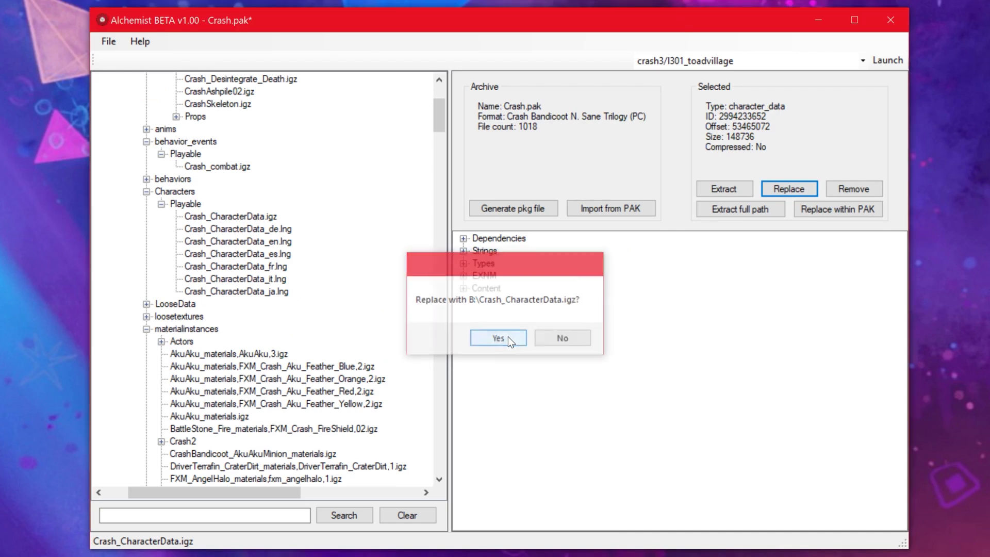
left_click(105, 41)
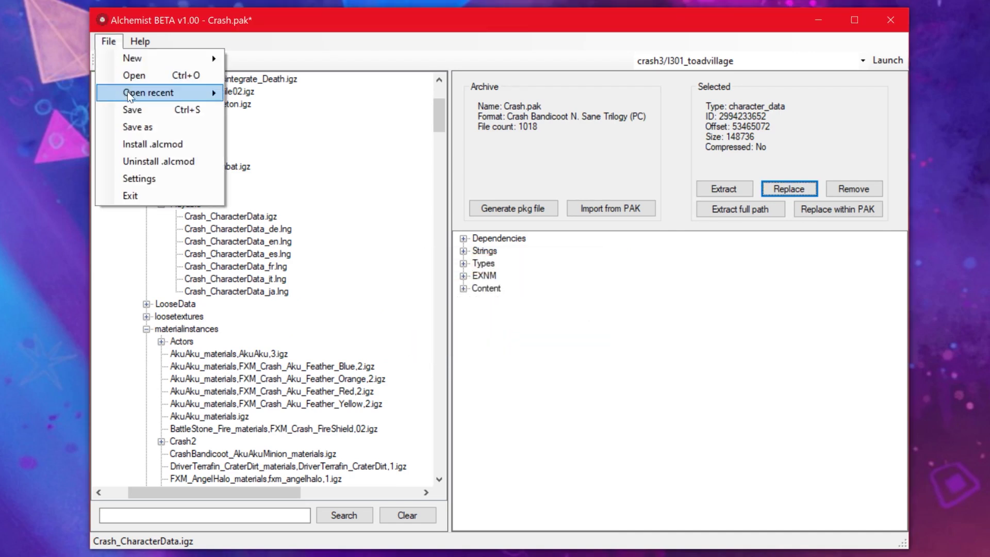
left_click(135, 108)
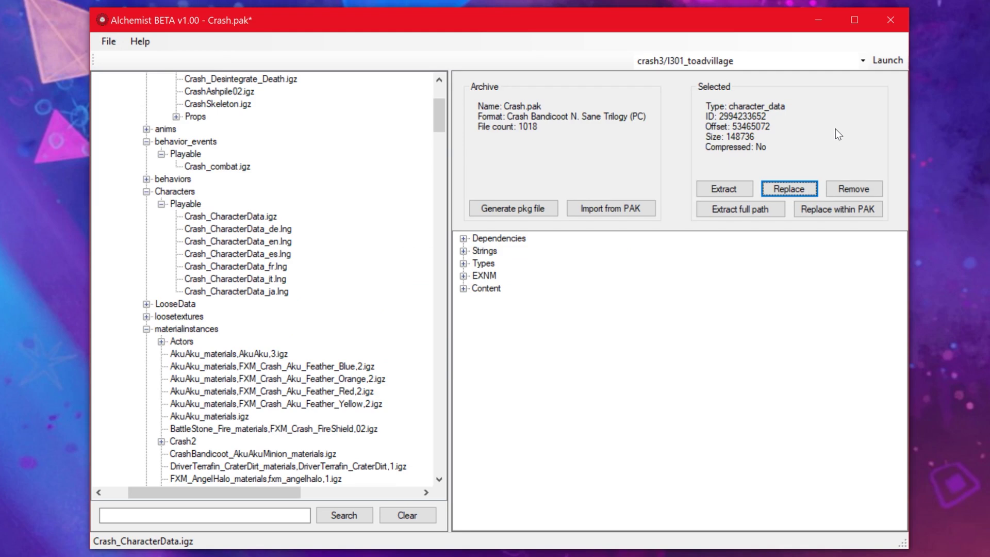
- Choose crash3/l333_futuretense as the level to launch
left_click(831, 64)
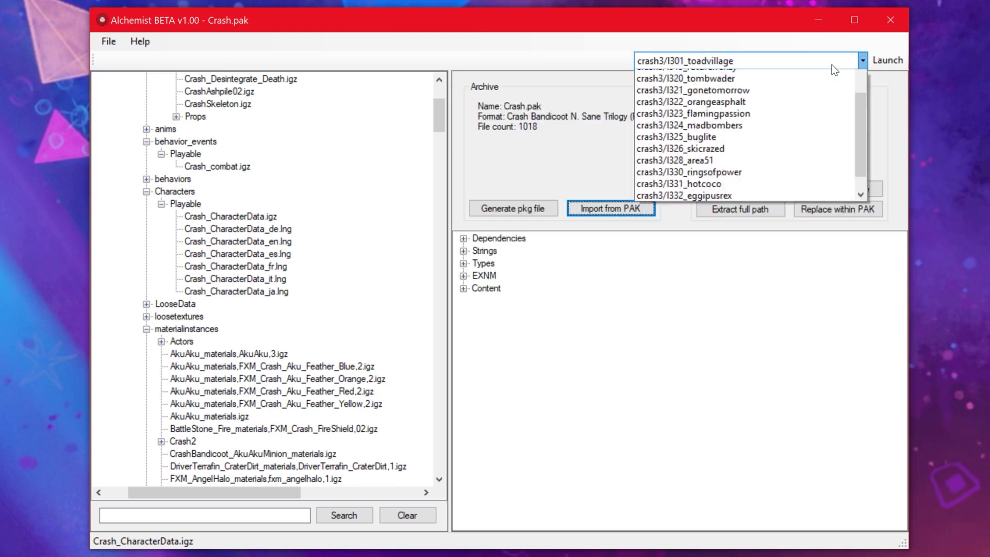
left_click_drag(859, 351, 865, 391)
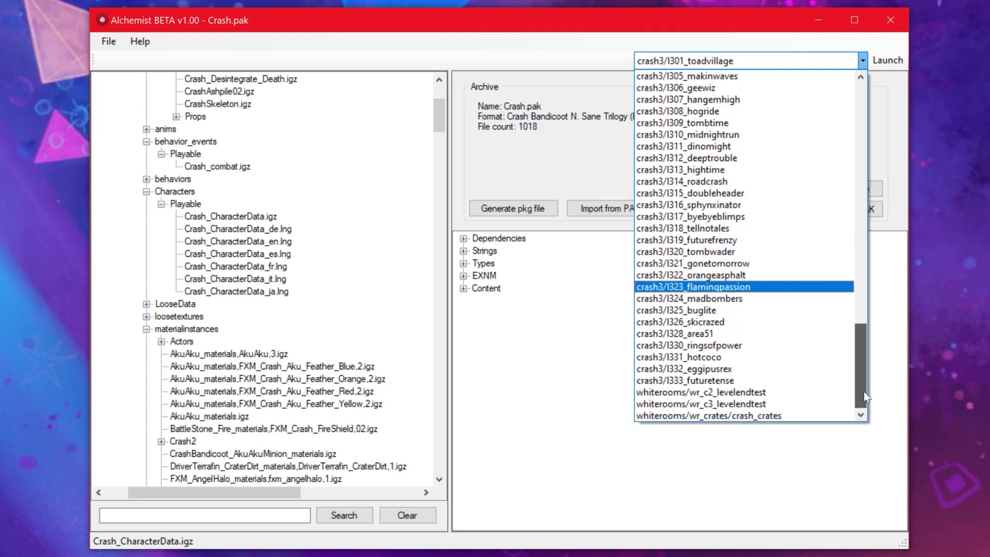
left_click(820, 383)
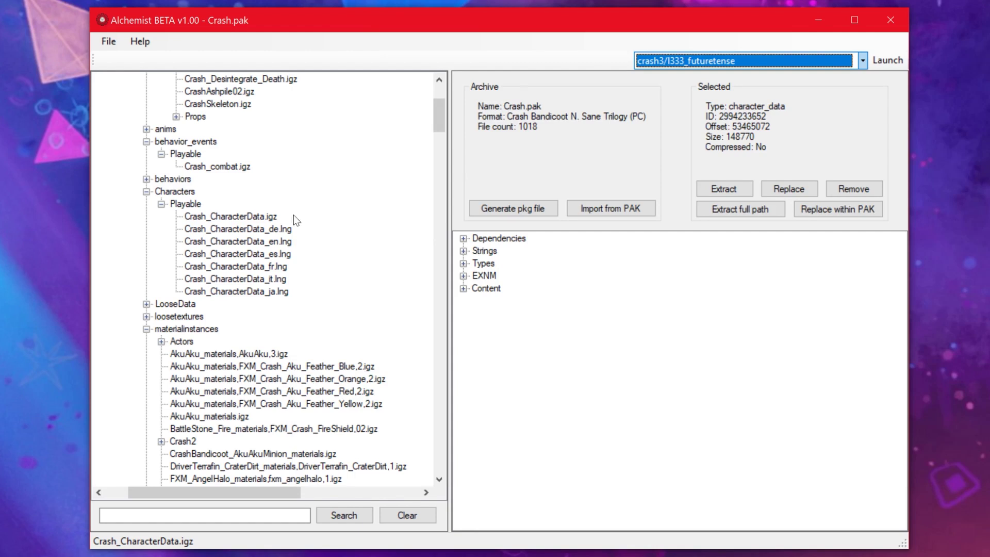
- Look through the Crash_CharacterData language files and expand the Strings list of Crash_CharacterData_en.lng
left_click(283, 241)
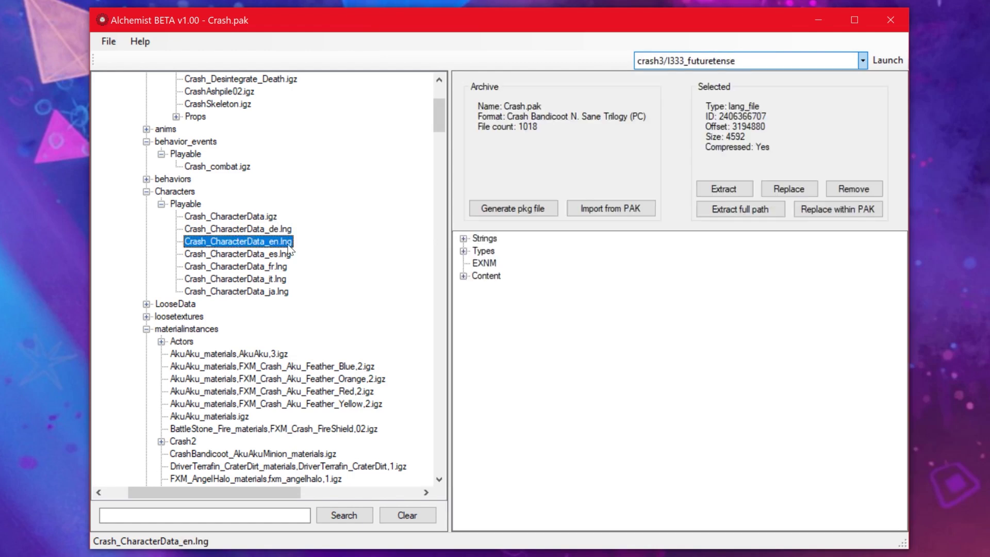
left_click(285, 230)
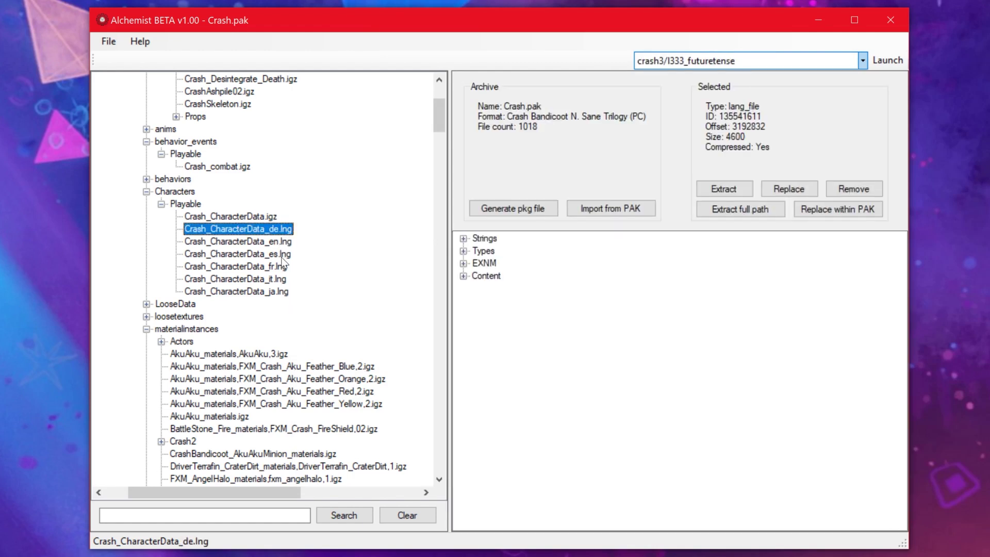
left_click(282, 288)
left_click(283, 279)
left_click(285, 266)
left_click(288, 254)
left_click(290, 242)
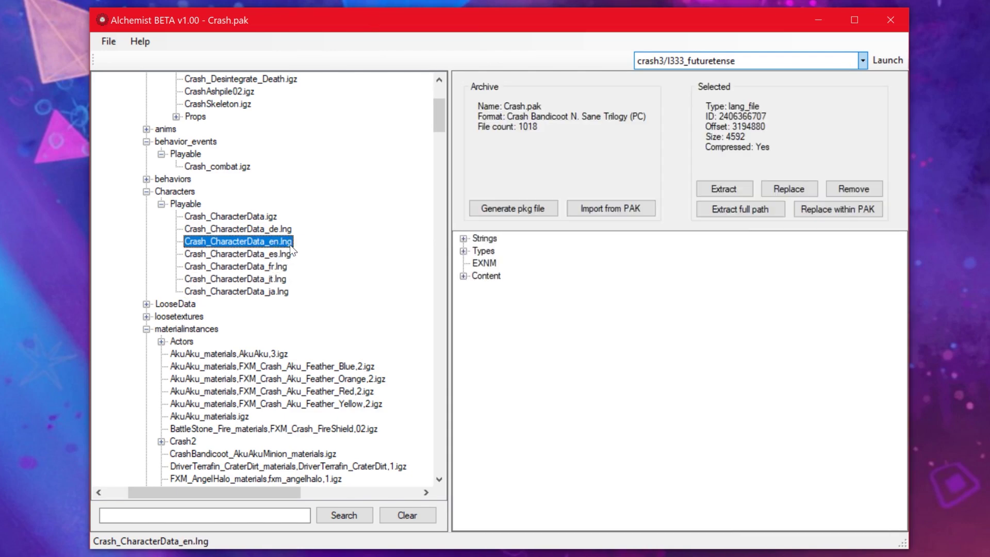
double_click(489, 239)
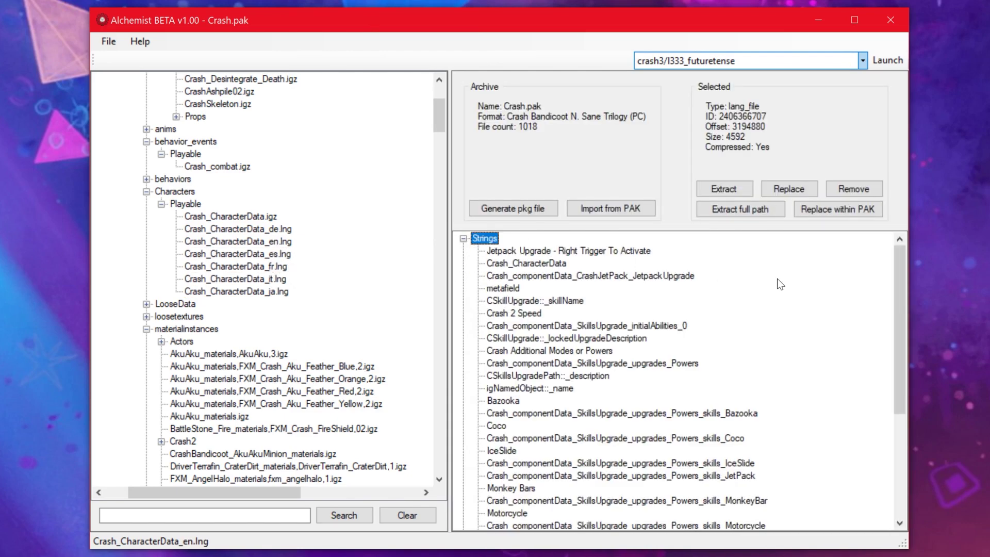
- Read through the Strings list of Crash_CharacterData_en.lng
scroll(780, 284, "down", 5)
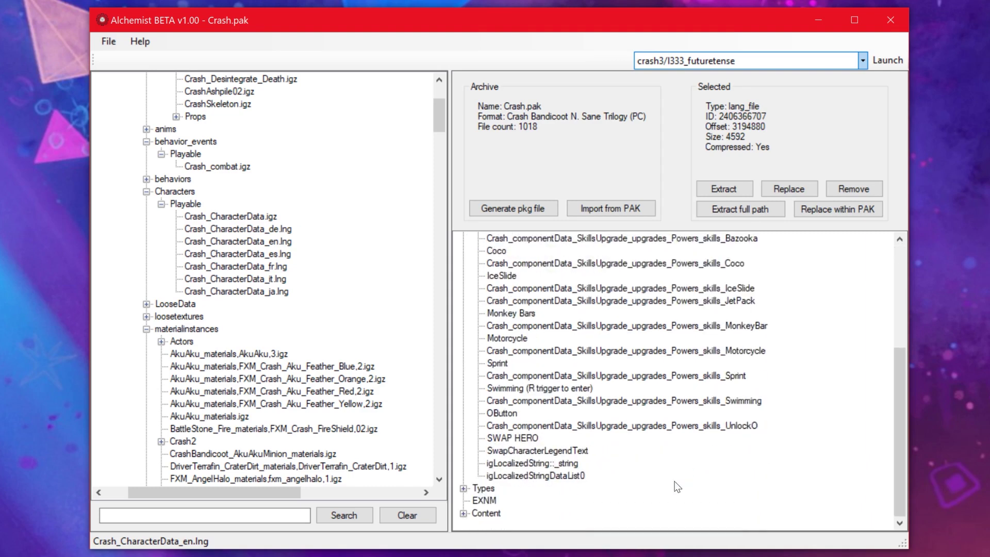
scroll(677, 486, "up", 5)
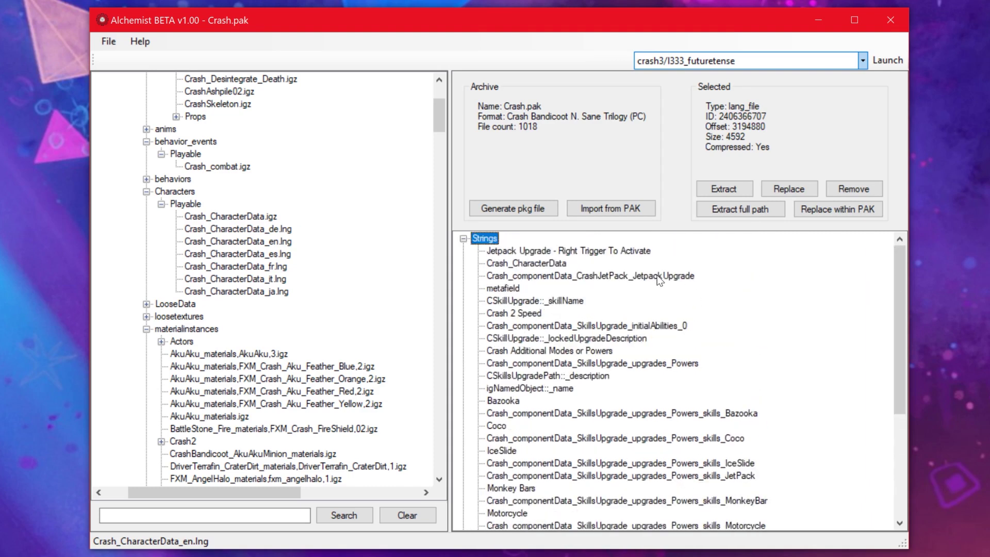
scroll(657, 281, "down", 5)
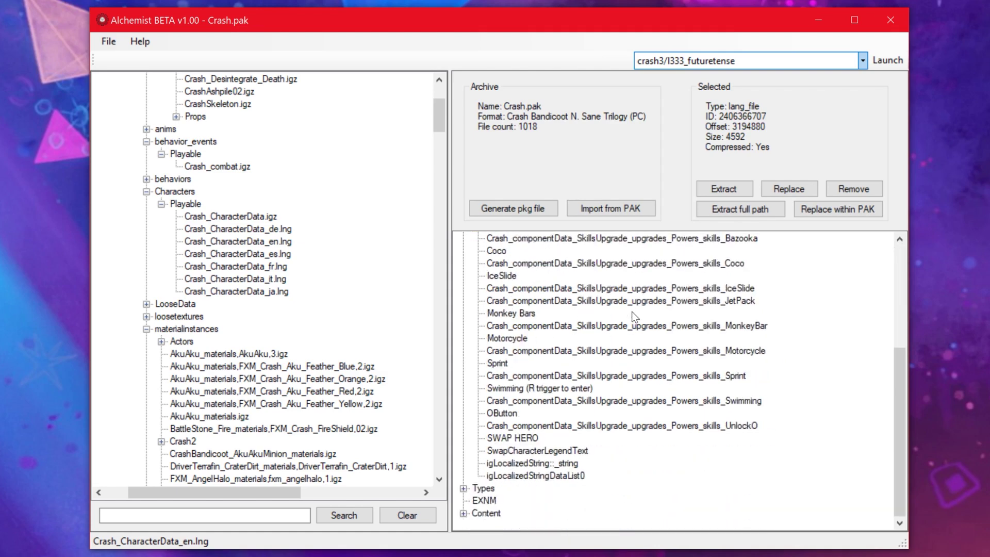
- Browse the material, sound and texture files in Crash.pak, and close the Crash_CharacterData.igz window
scroll(398, 254, "down", 9)
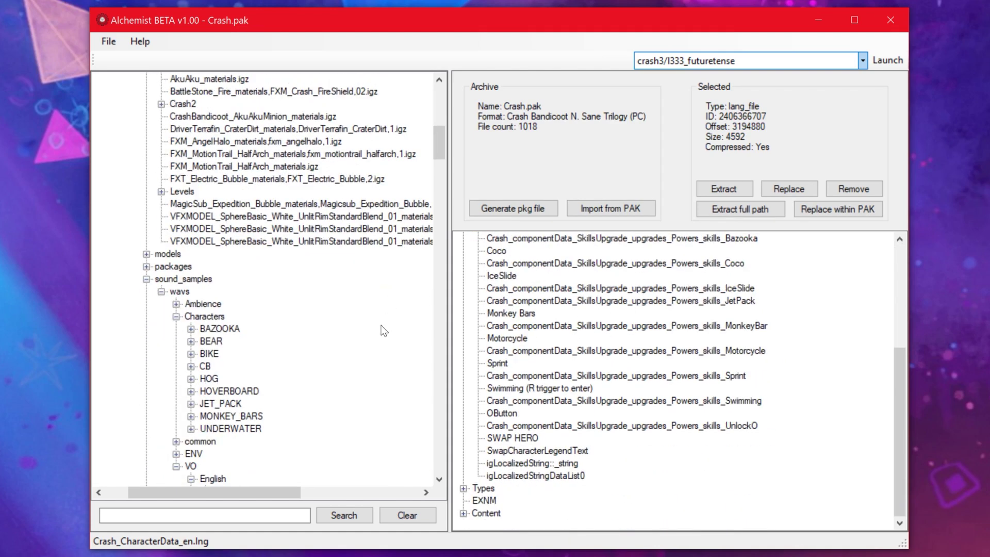
scroll(384, 331, "down", 18)
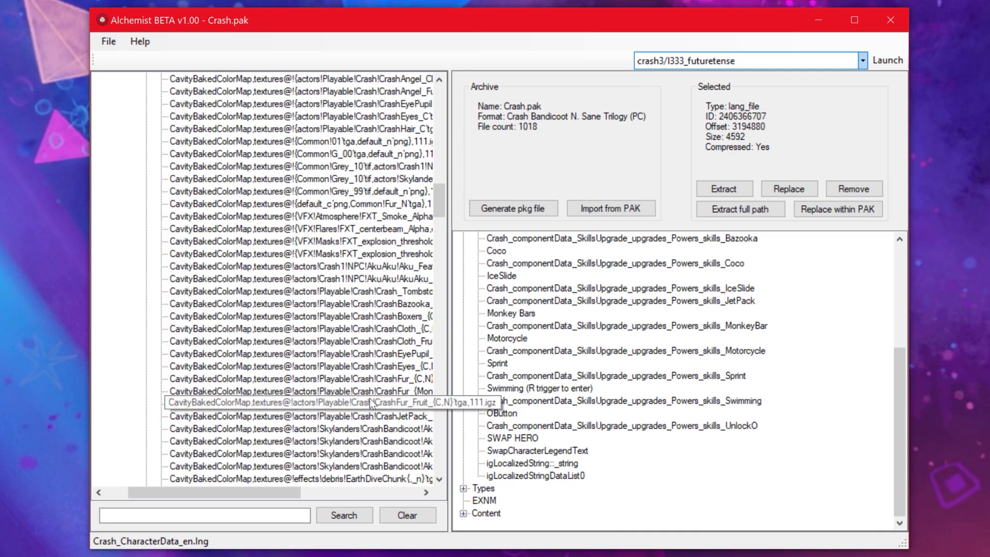
scroll(370, 404, "down", 20)
scroll(394, 354, "up", 20)
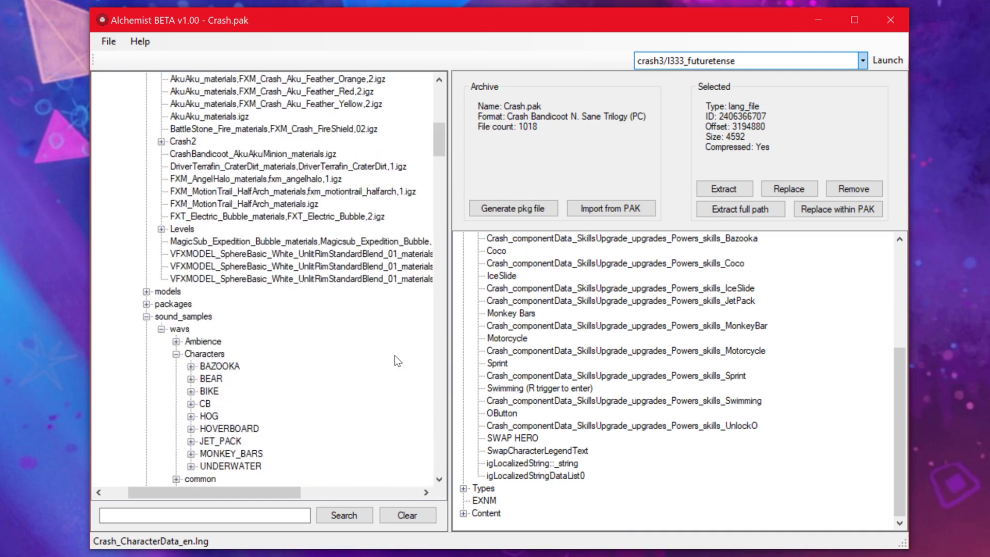
scroll(394, 354, "up", 15)
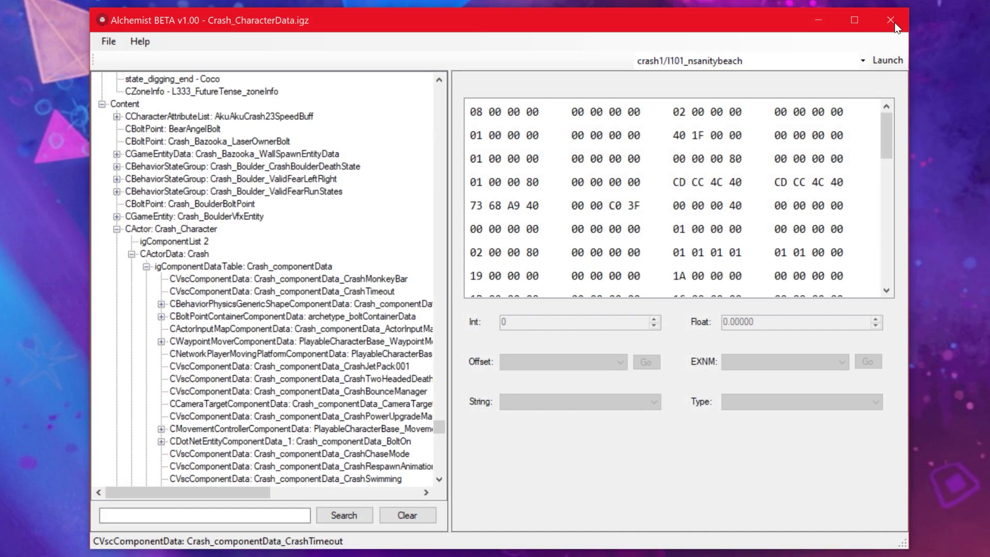
left_click(891, 21)
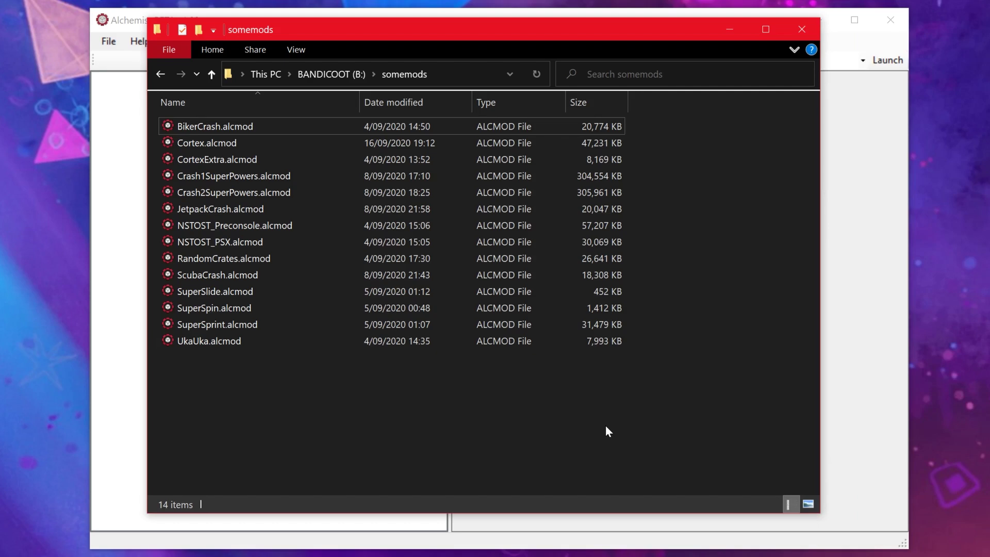
- Look over the .alcmod files in the somemods folder and open Crash1SuperPowers.alcmod
left_click_drag(536, 420, 334, 416)
left_click(189, 133)
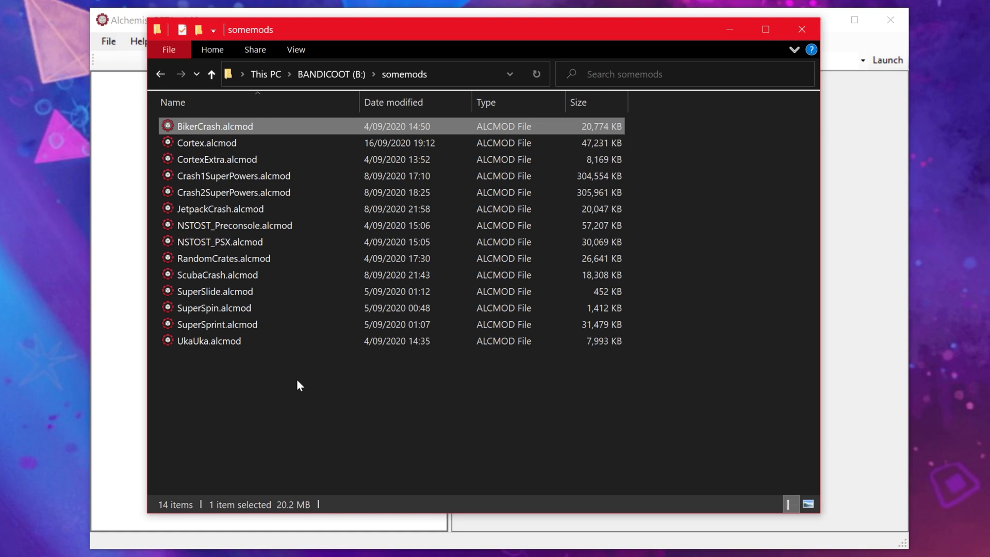
left_click(223, 144)
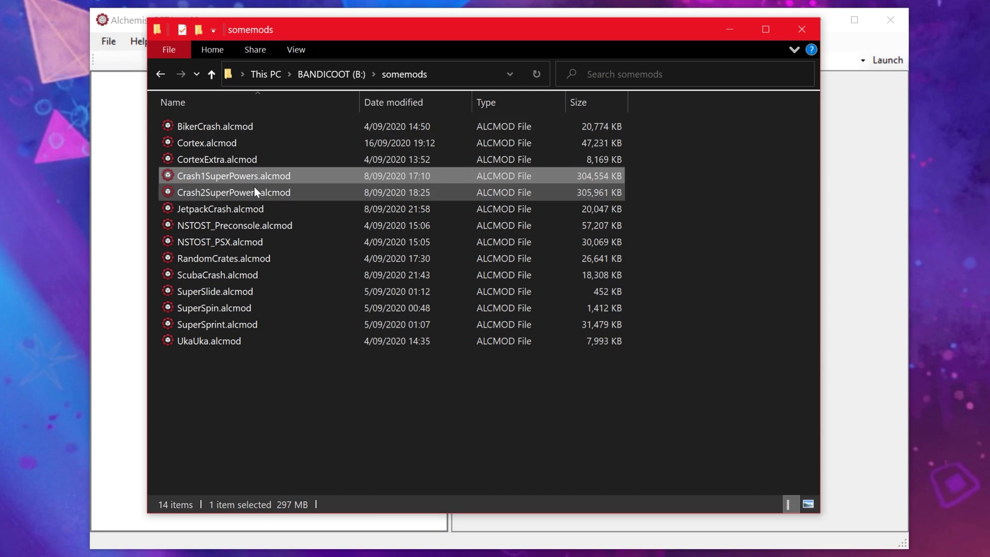
left_click(254, 186)
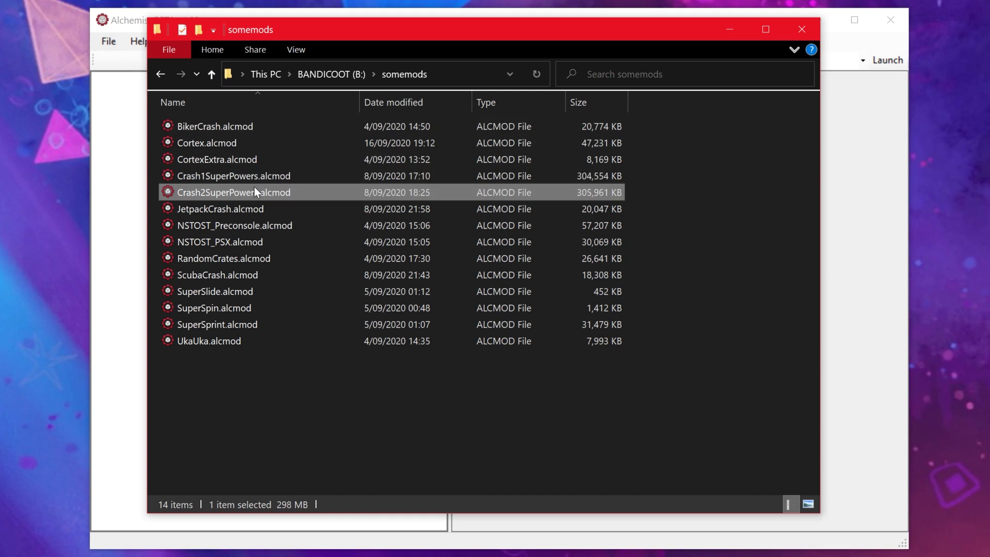
left_click(294, 175)
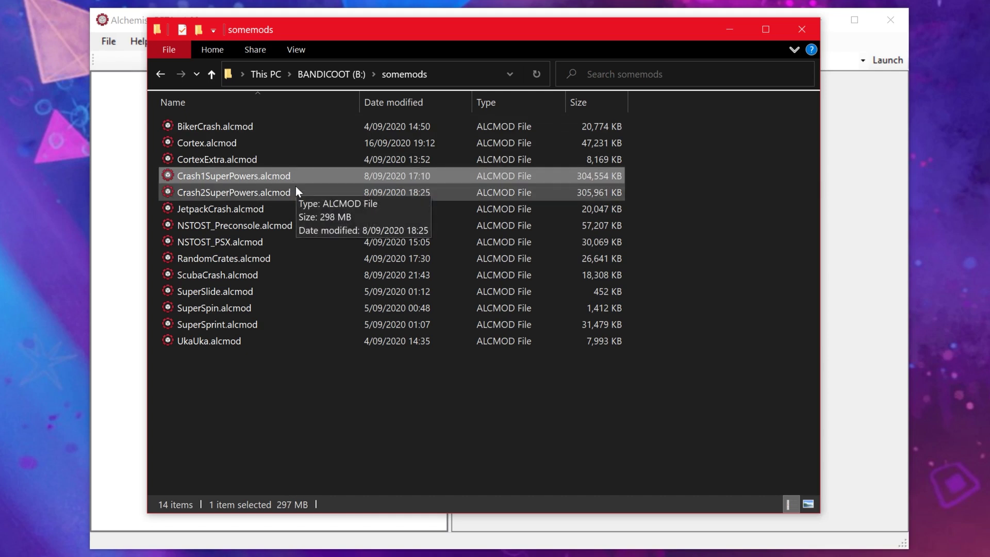
left_click(296, 189)
left_click(301, 179)
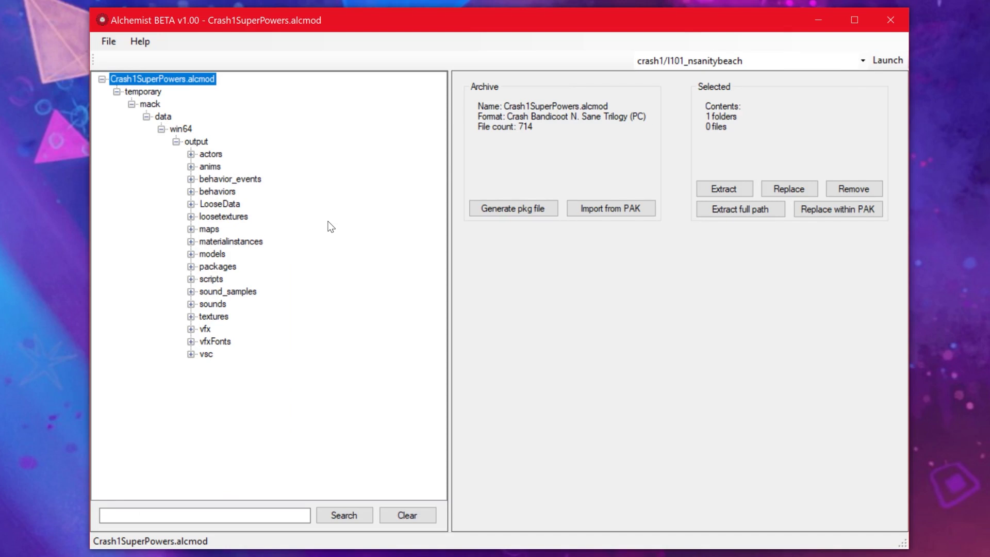
- Expand the actors > Crash1 > Crates and behaviors > NPC folders of Crash1SuperPowers.alcmod to inspect their contents
double_click(215, 154)
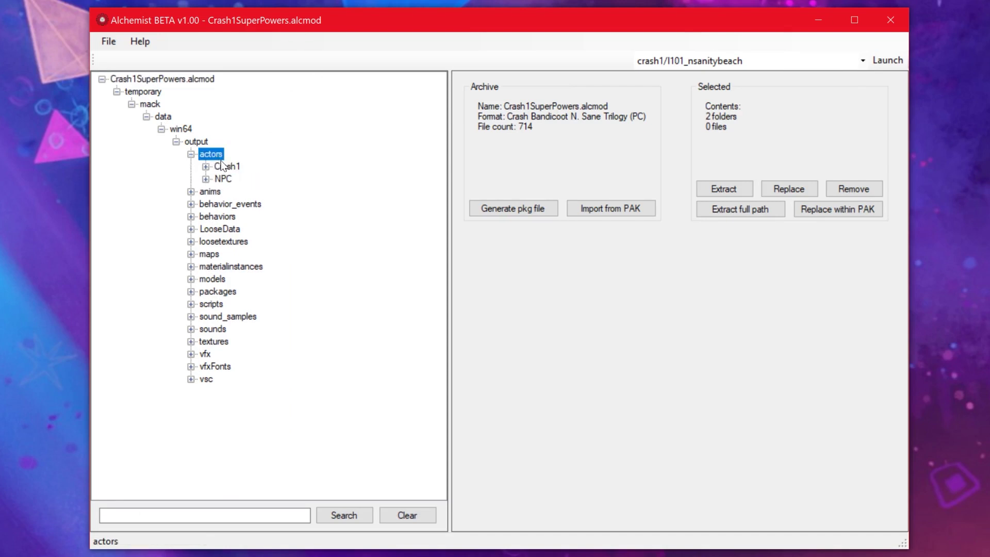
double_click(229, 167)
double_click(243, 181)
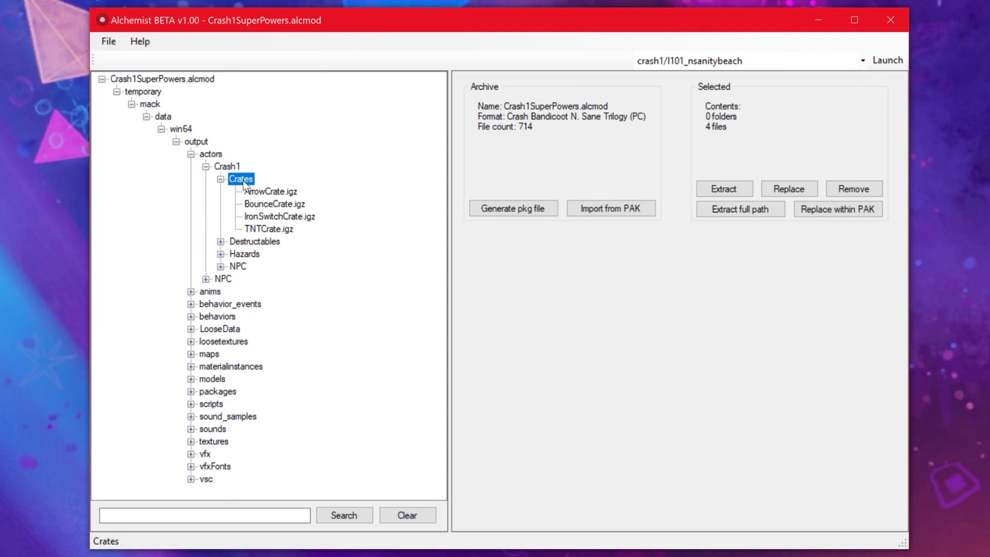
double_click(232, 320)
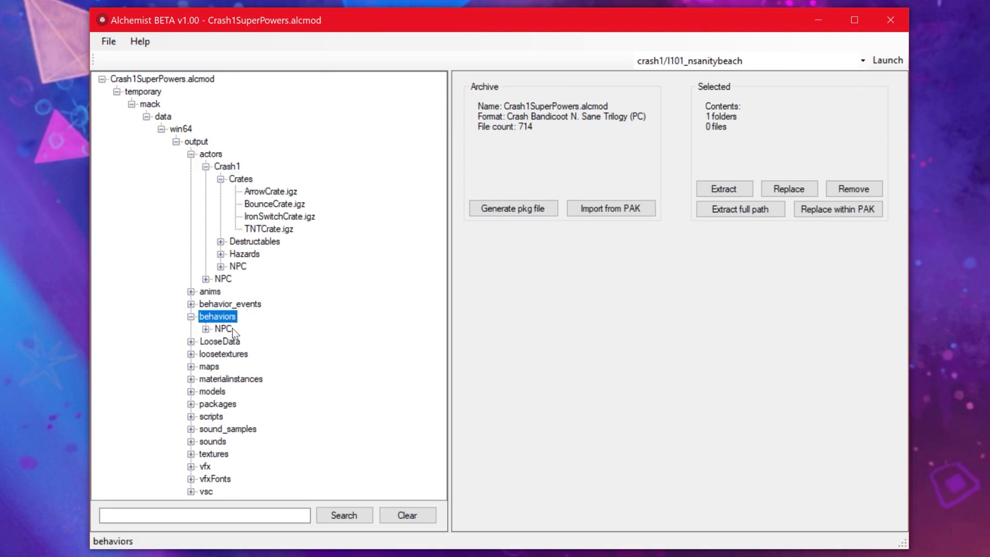
double_click(231, 328)
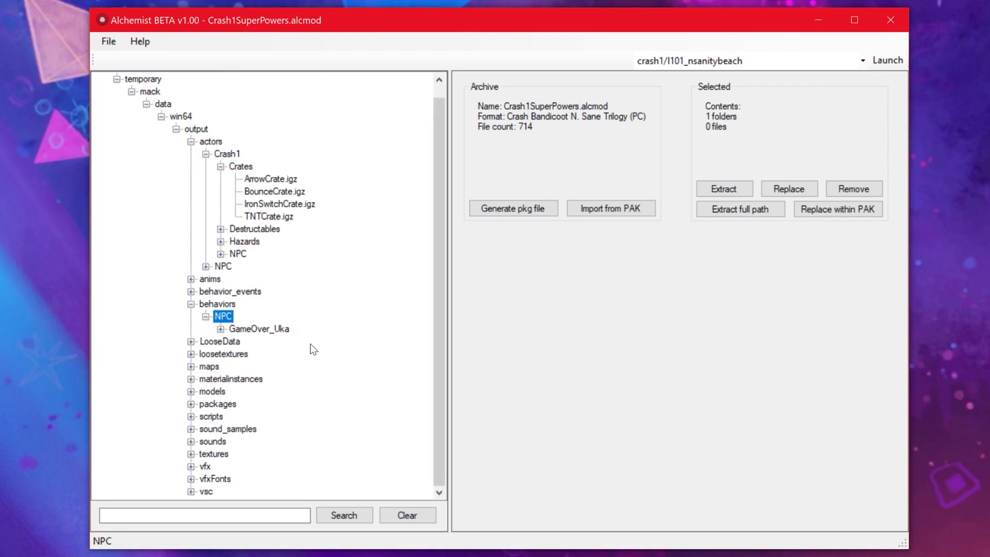
- Expand the textures folder of Crash1SuperPowers.alcmod and look through its texture files
double_click(225, 453)
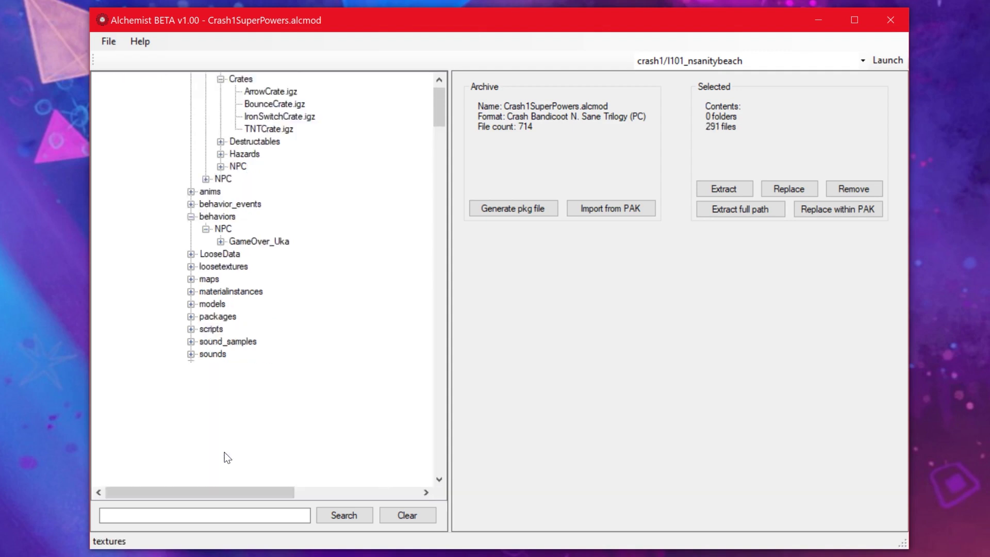
scroll(340, 341, "down", 2)
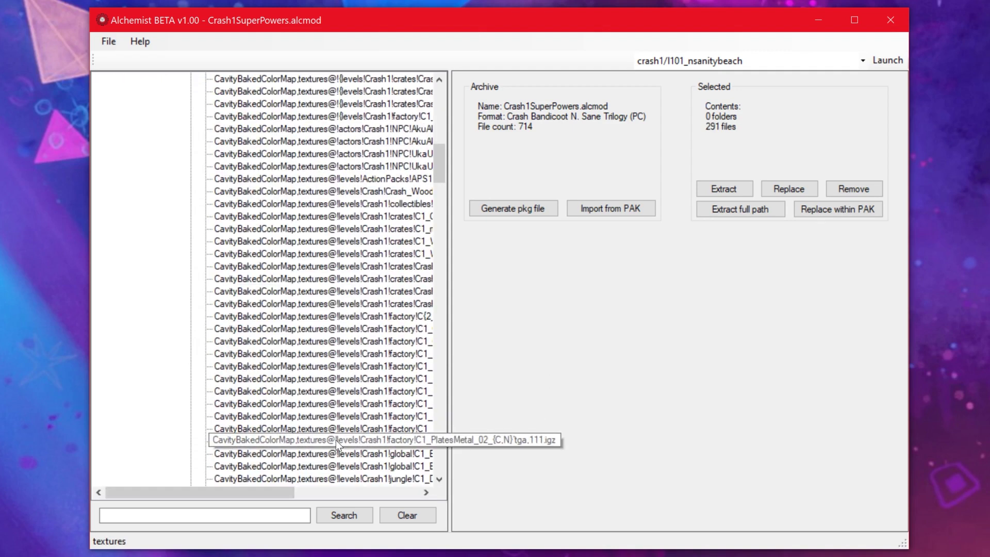
scroll(335, 440, "up", 12)
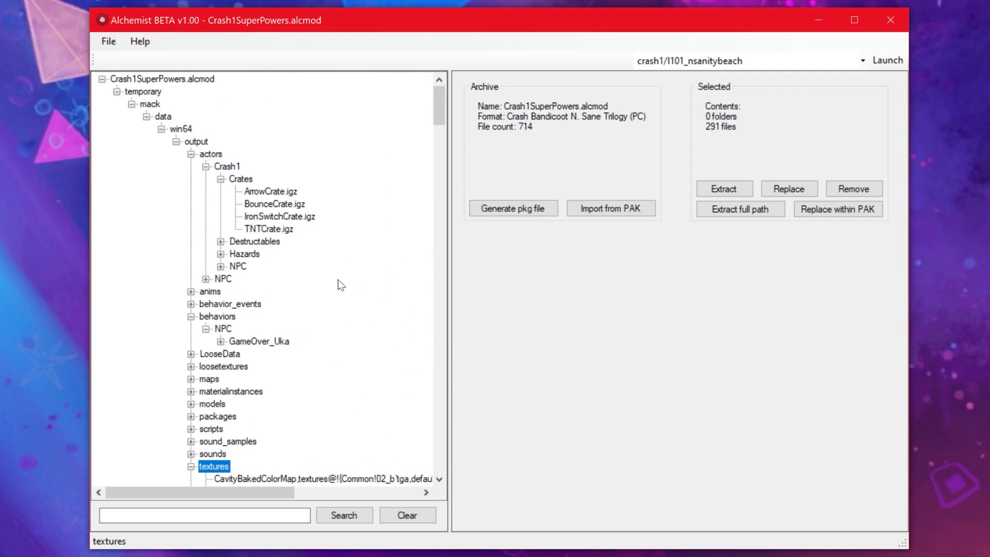
scroll(352, 271, "down", 3)
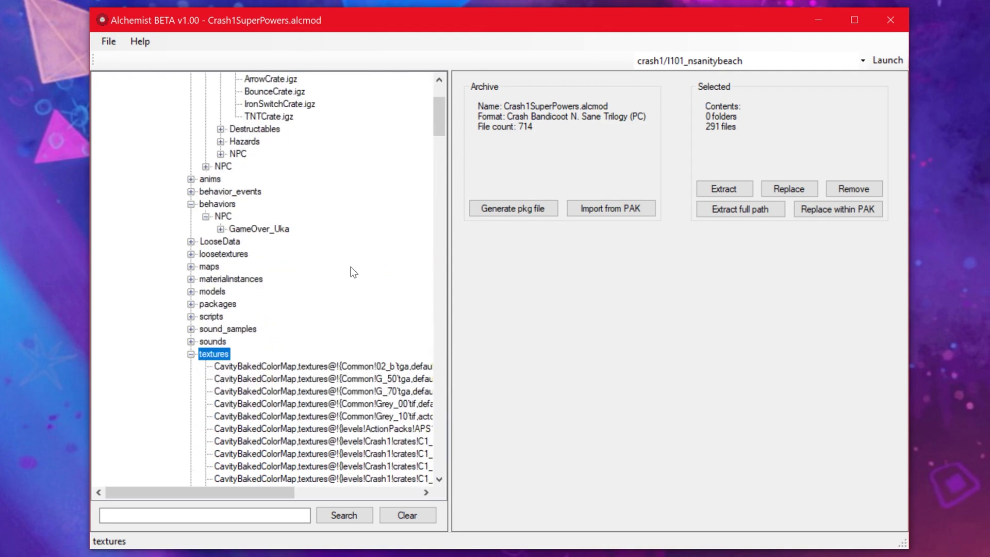
scroll(350, 271, "down", 1)
left_click_drag(441, 116, 434, 96)
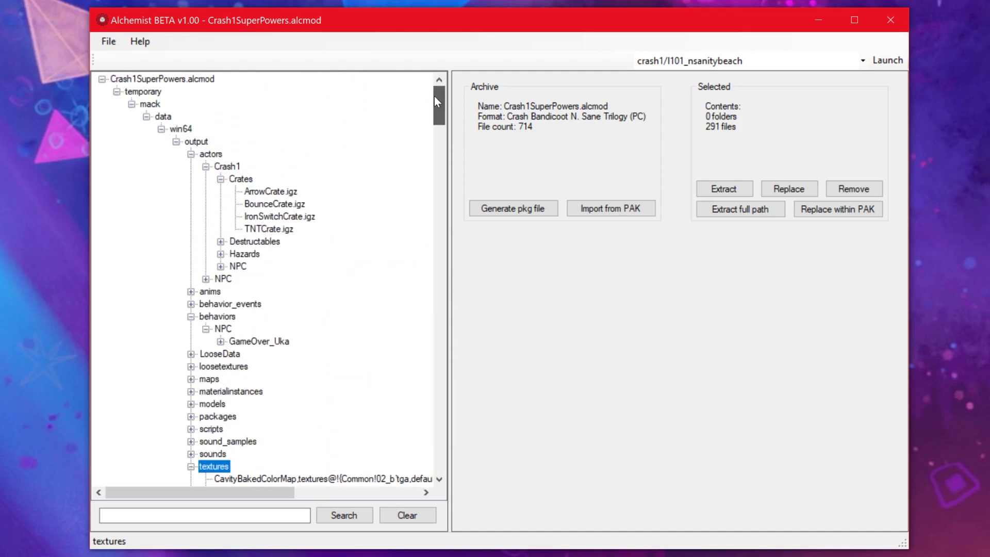
- Expand packages > generated > maps > Crash1 in Crash1SuperPowers.alcmod and review the level folders
double_click(217, 416)
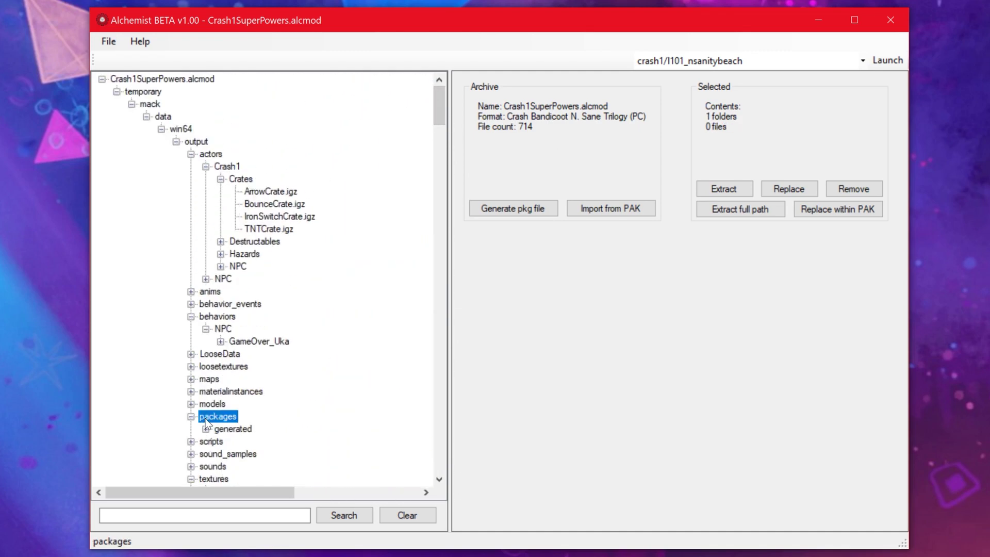
double_click(233, 427)
double_click(242, 441)
double_click(258, 452)
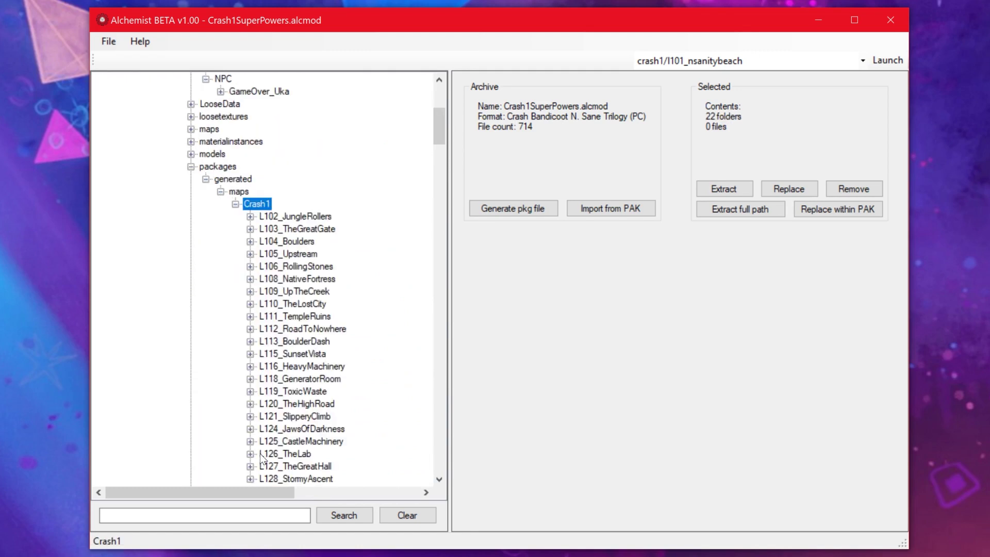
scroll(376, 292, "down", 6)
scroll(376, 292, "up", 5)
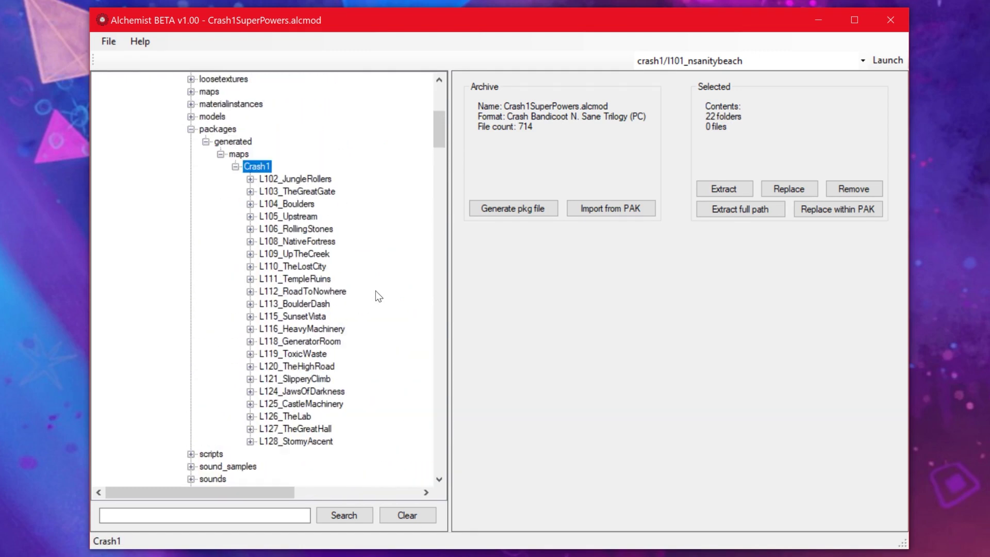
scroll(375, 296, "up", 6)
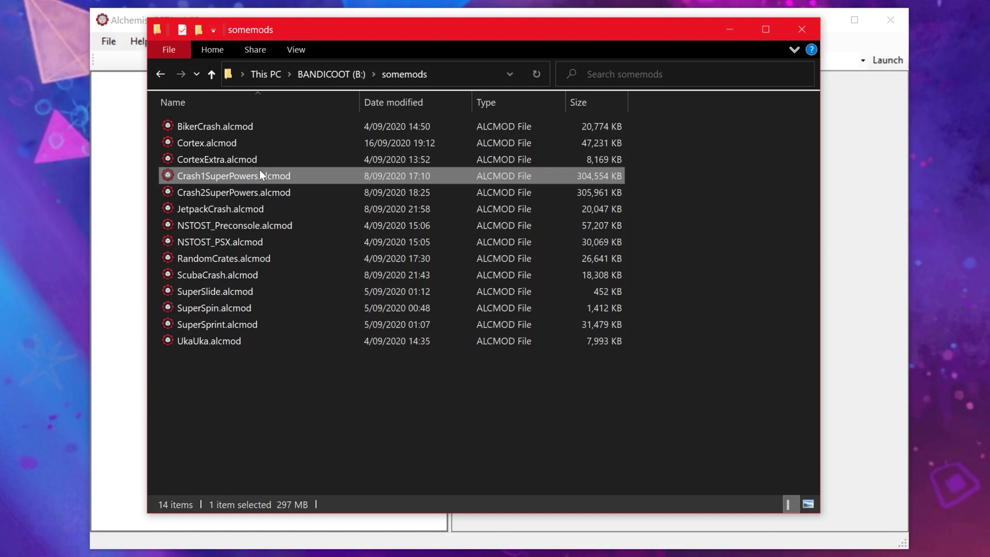
- Open NSTOST_Preconsole.alcmod from somemods and expand its sound_streams > wavs > Music folder
left_click(331, 428)
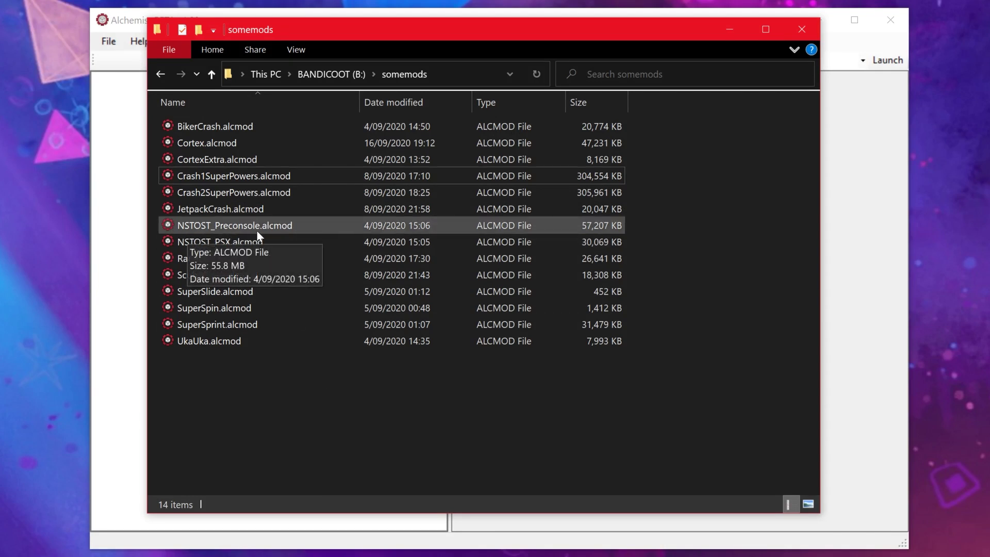
left_click(272, 227)
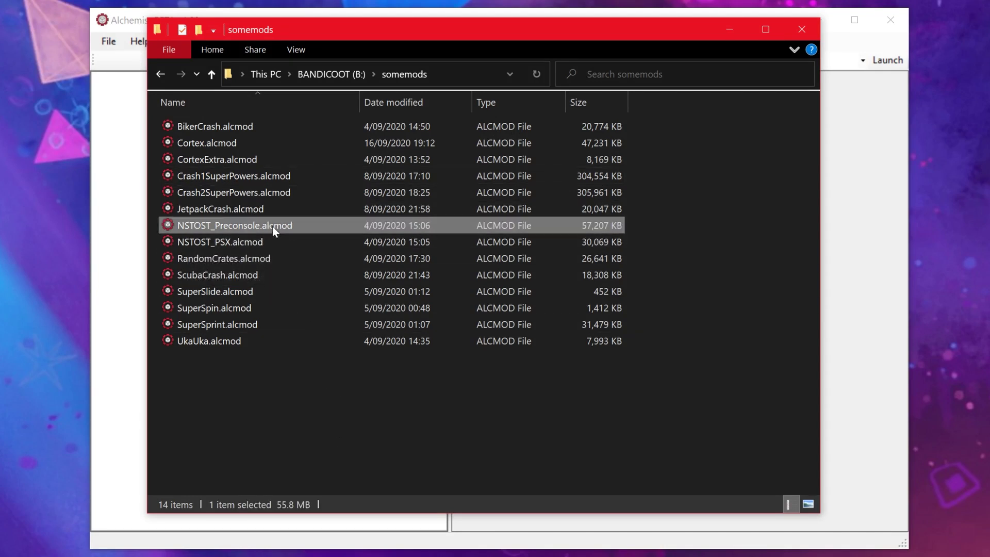
key("Return")
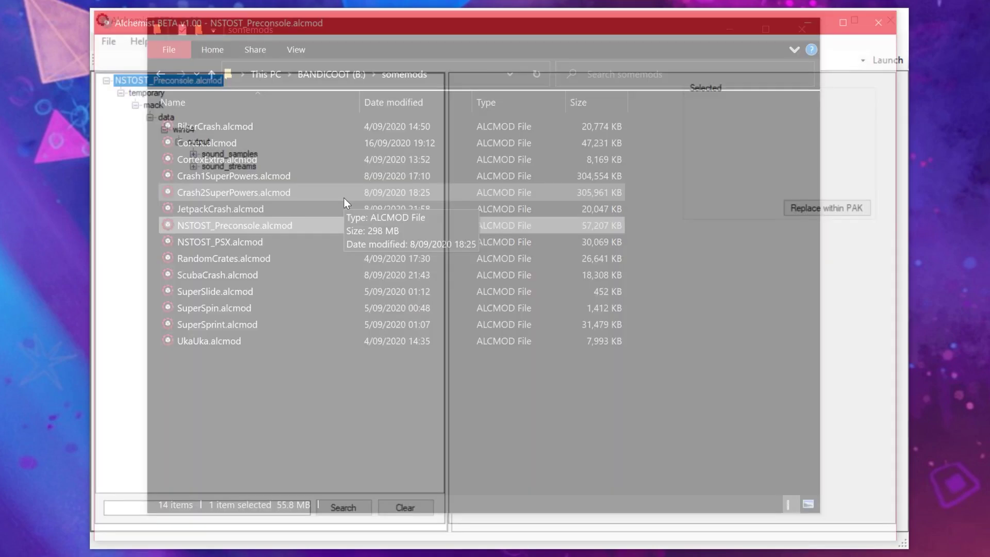
double_click(238, 167)
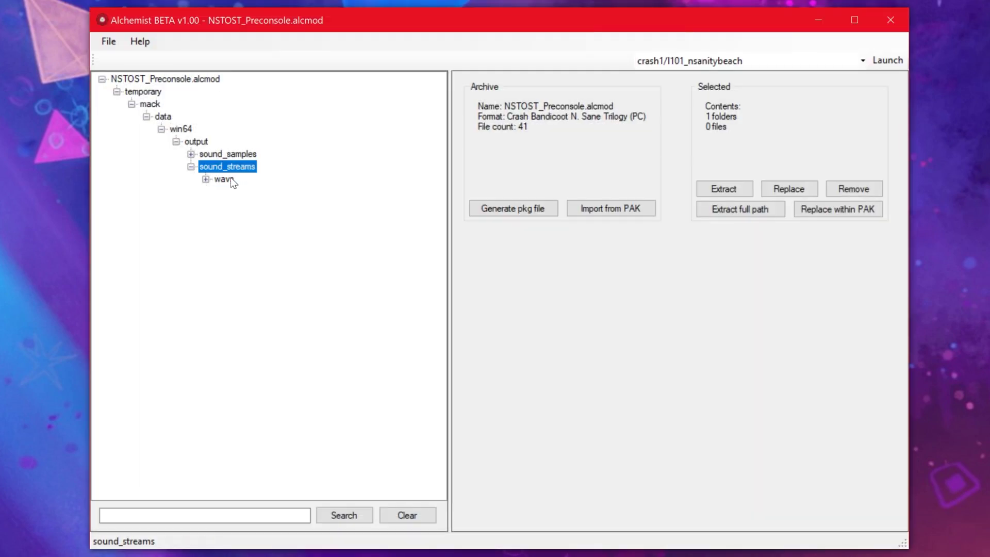
double_click(227, 179)
left_click(239, 192)
double_click(238, 192)
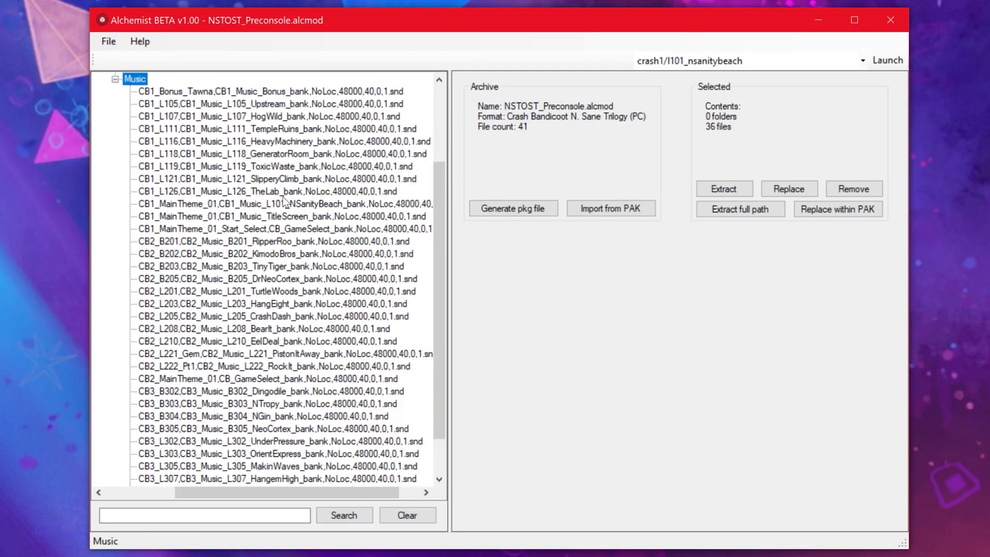
- Look through the music .snd files in NSTOST_Preconsole.alcmod, close the mod and clear the file selection in somemods
scroll(424, 129, "down", 2)
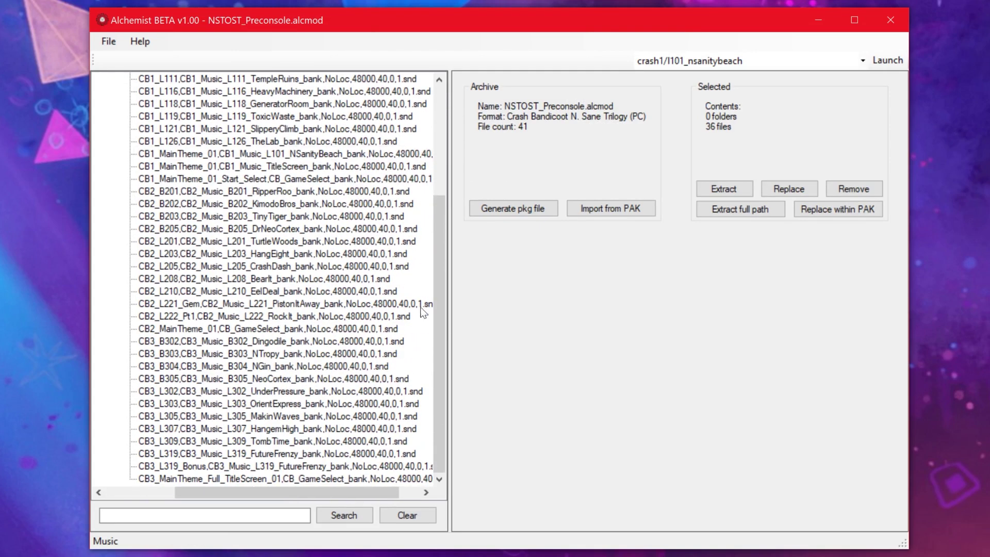
scroll(412, 330, "up", 2)
scroll(412, 330, "up", 1)
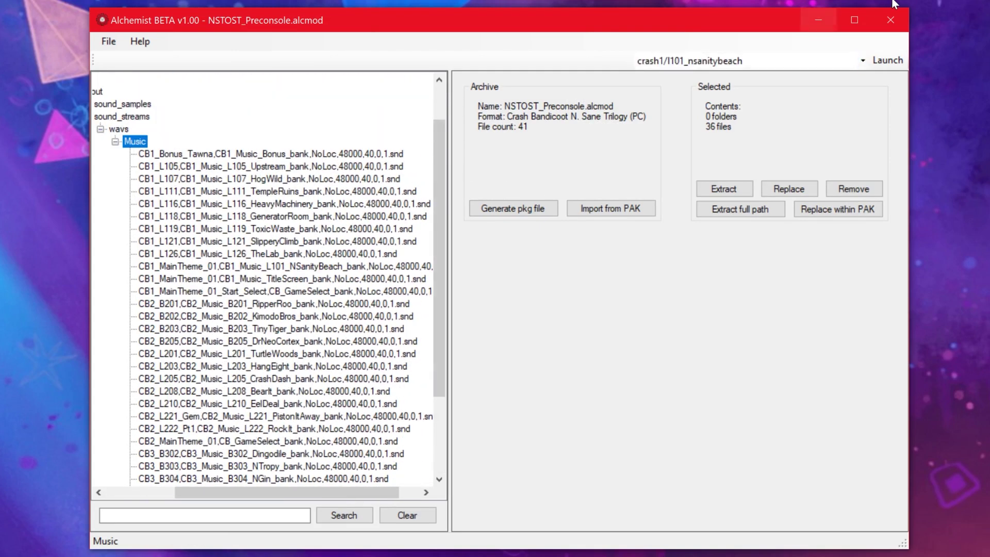
left_click(889, 21)
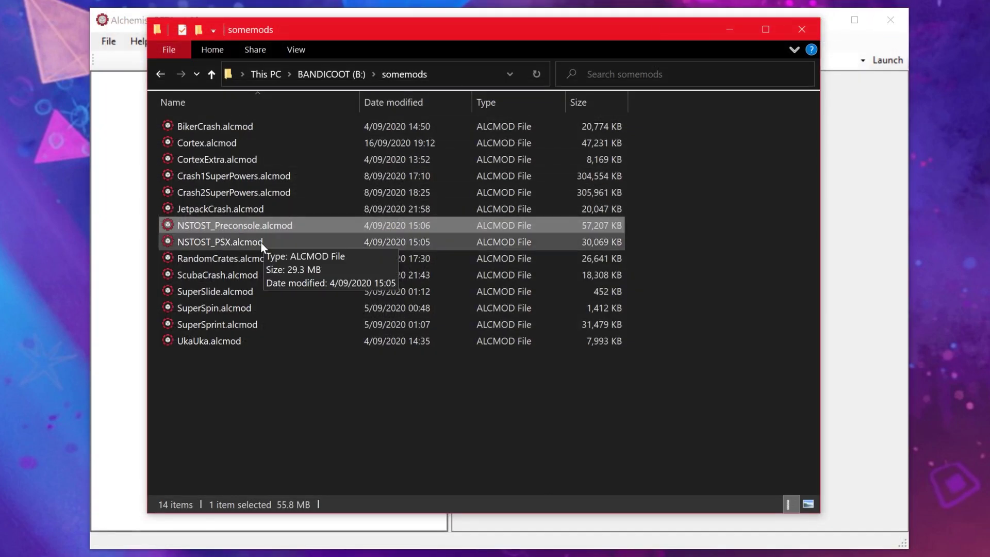
left_click(317, 400)
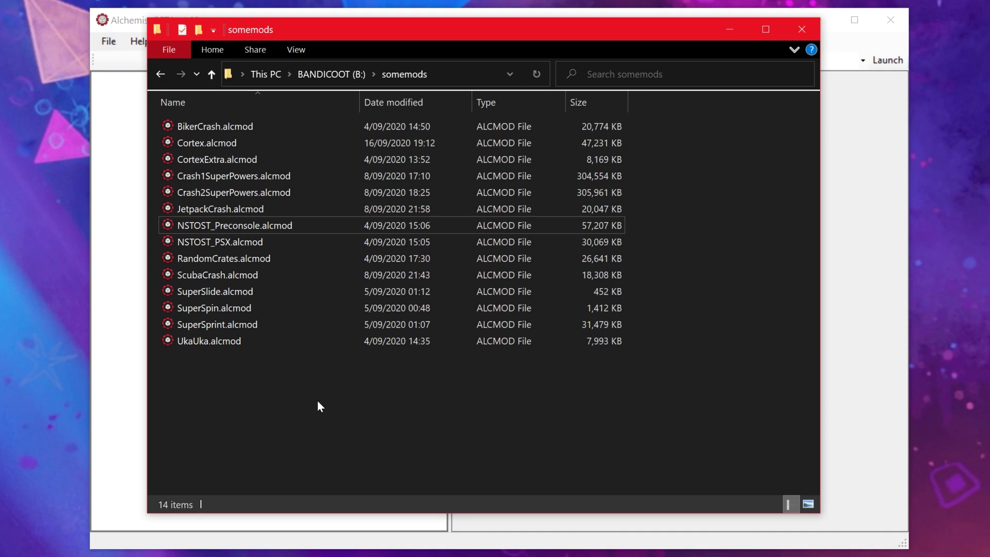
- Switch to Alchemist, open its settings and examine the Crash Bandicoot N. Sane Trilogy game directories for PC and Switch
mouse_move(317, 400)
left_mouse_down()
mouse_move(200, 116)
mouse_move(303, 391)
mouse_move(320, 381)
left_mouse_up()
left_click(846, 395)
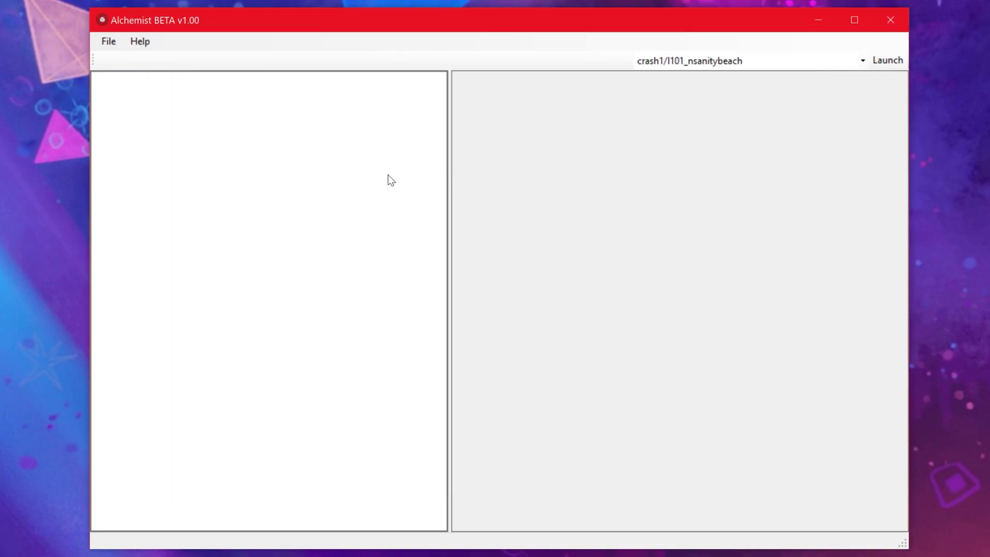
left_click(115, 41)
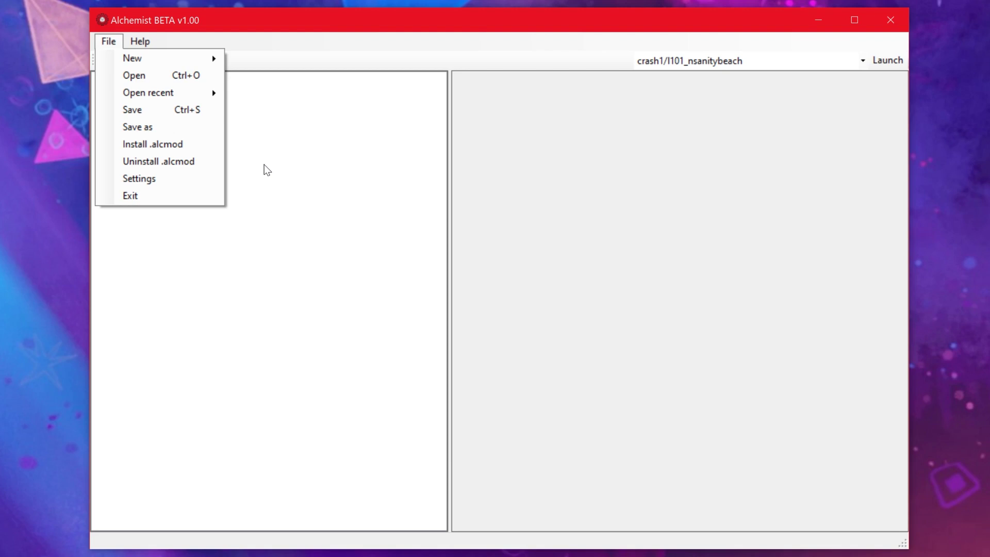
left_click(164, 180)
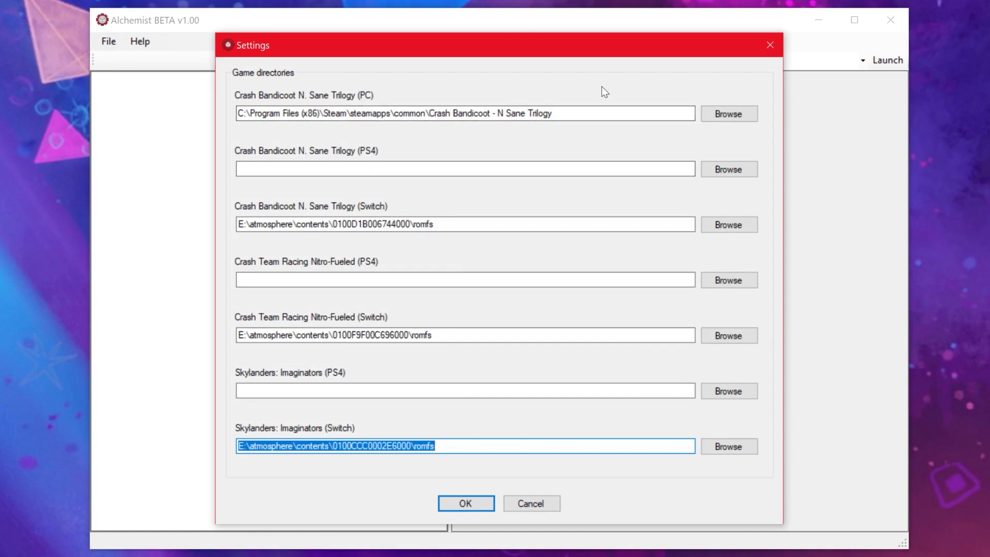
left_click(617, 119)
left_click(618, 167)
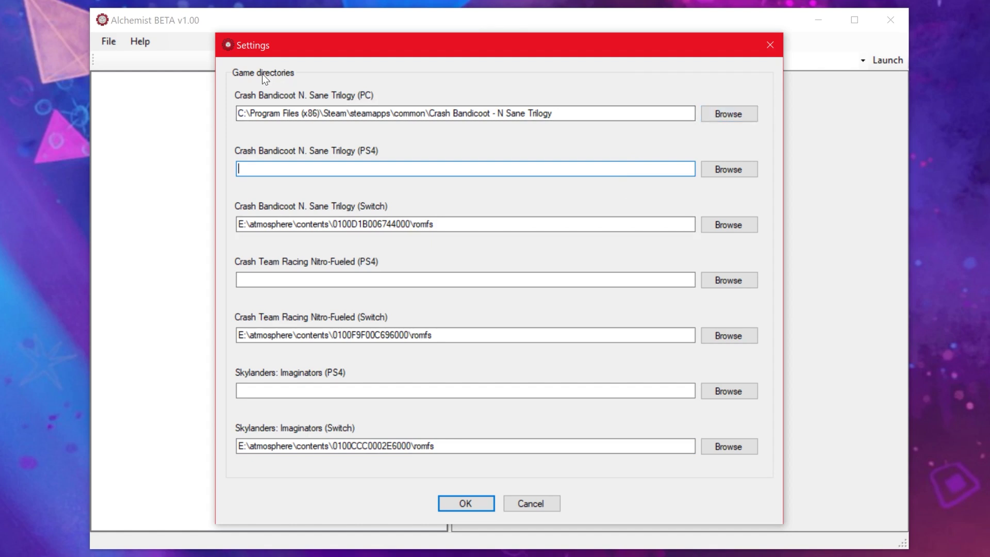
left_click_drag(560, 113, 210, 117)
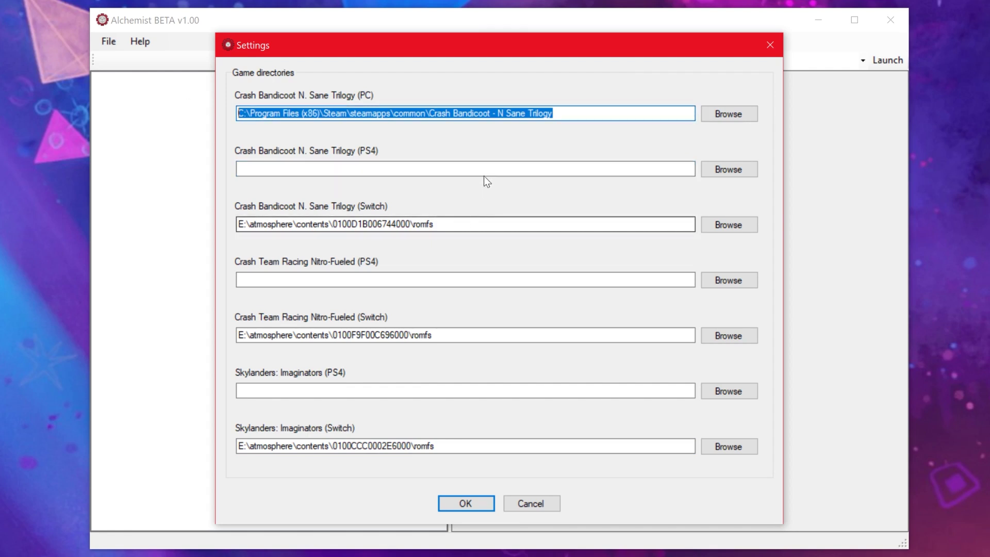
left_click_drag(444, 225, 236, 225)
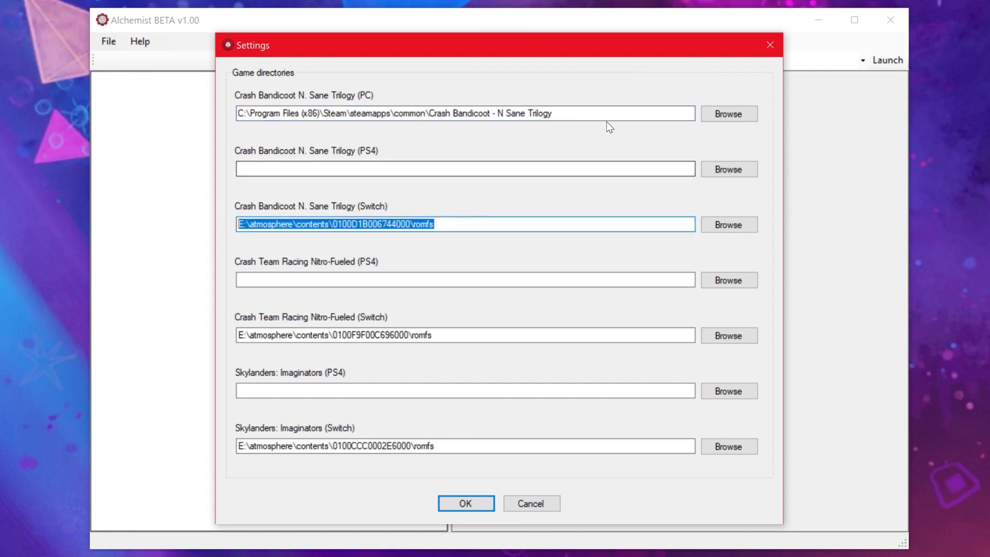
- Examine the Crash Bandicoot N. Sane Trilogy (PC) directory path folder by folder, down to its game folder
left_click_drag(554, 113, 237, 114)
key("ctrl+x")
key("ctrl+v")
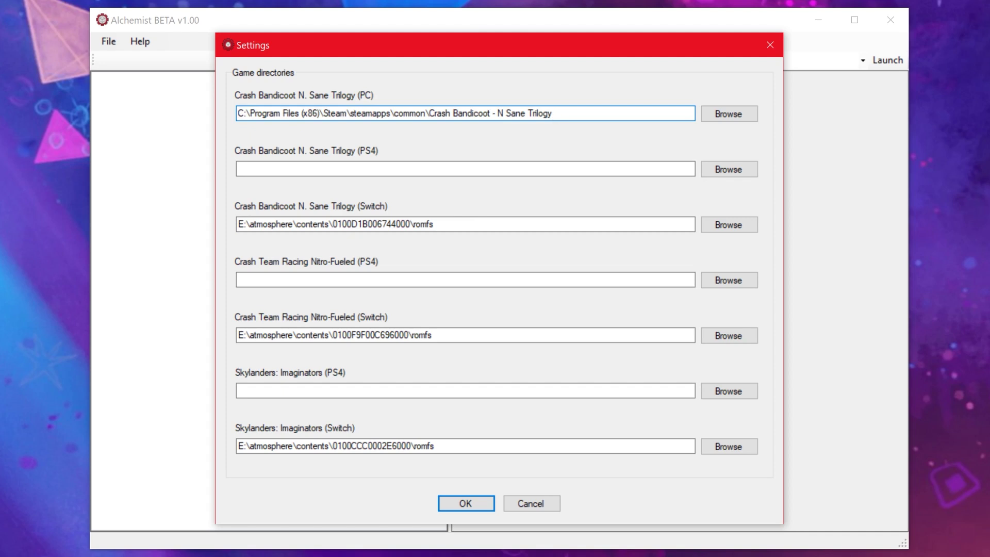
key("shift+Home")
key("ctrl+shift+Right")
key("ctrl+shift+Right")
key("ctrl+shift+Right")
key("ctrl+shift+Right")
key("ctrl+shift+Right")
key("ctrl+shift+Right")
key("ctrl+shift+Right")
key("ctrl+shift+Right")
key("shift+Home")
key("End")
key("shift+Home")
key("ctrl+shift+Right")
key("ctrl+shift+Right")
key("ctrl+shift+Right")
key("ctrl+shift+Right")
key("ctrl+shift+Right")
key("ctrl+shift+Right")
key("ctrl+shift+Right")
key("ctrl+shift+Right")
key("ctrl+shift+Right")
key("End")
left_click_drag(560, 113, 430, 113)
left_click(553, 113)
left_click_drag(553, 113, 430, 113)
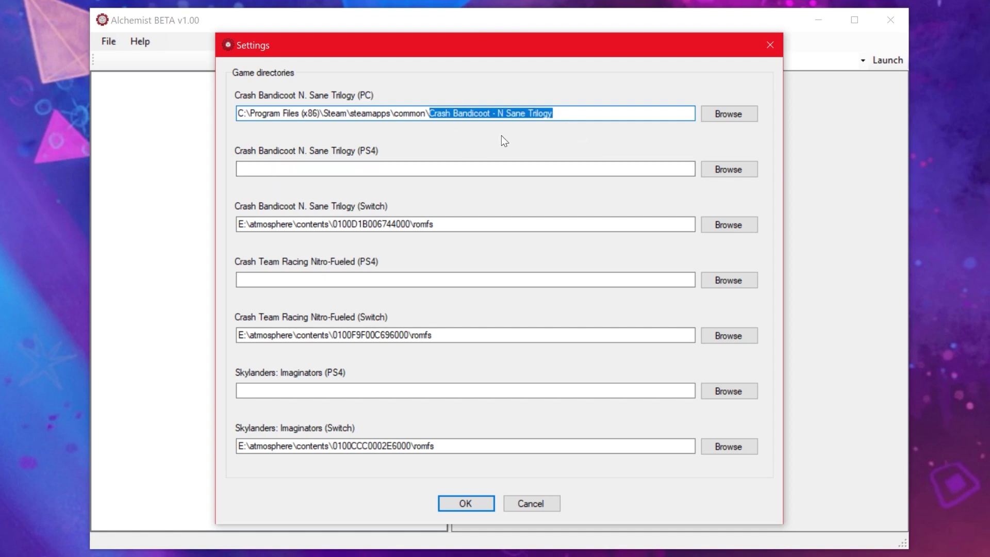
key("Right")
- Examine the Crash Bandicoot N. Sane Trilogy (Switch) directory path and its romfs ending
left_click_drag(662, 56, 532, 93)
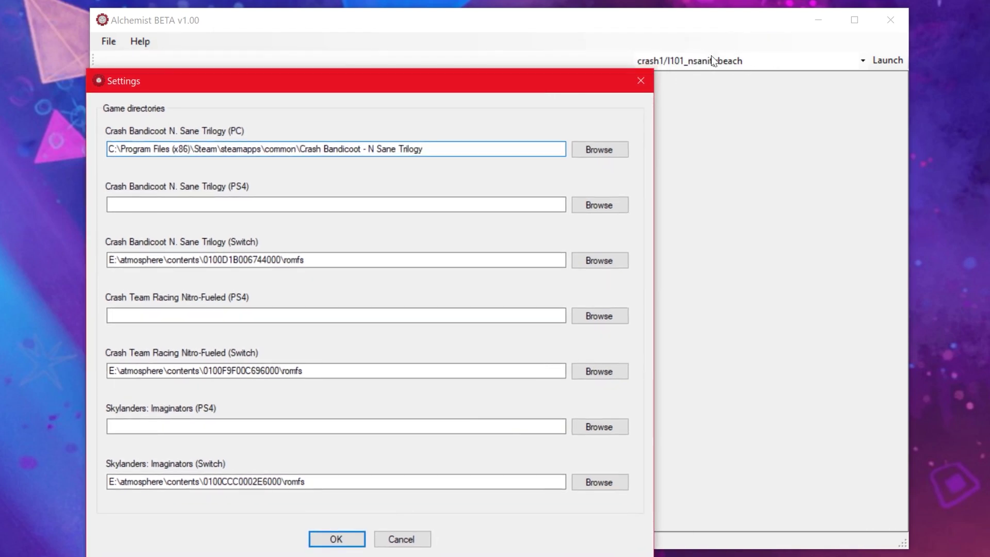
left_click_drag(428, 81, 566, 47)
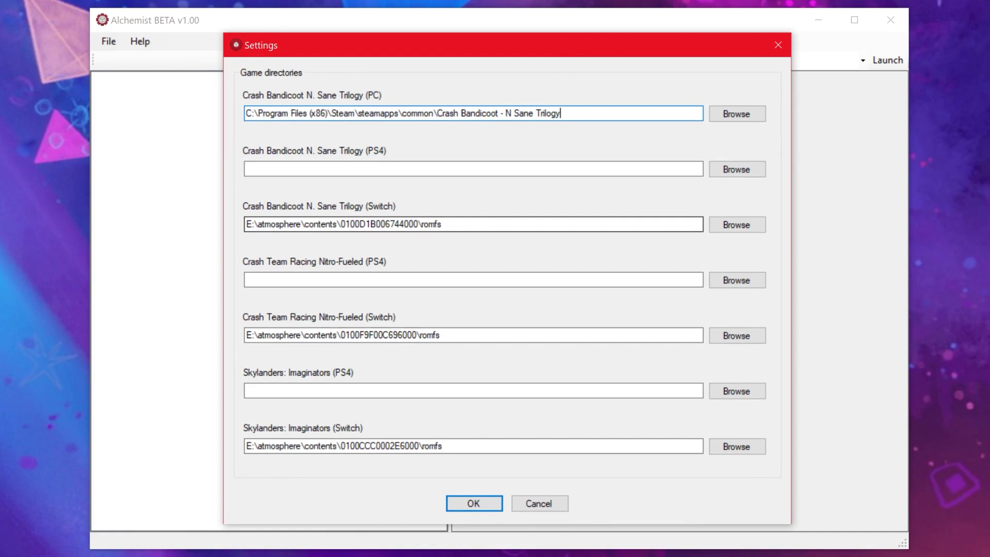
left_click_drag(442, 223, 244, 224)
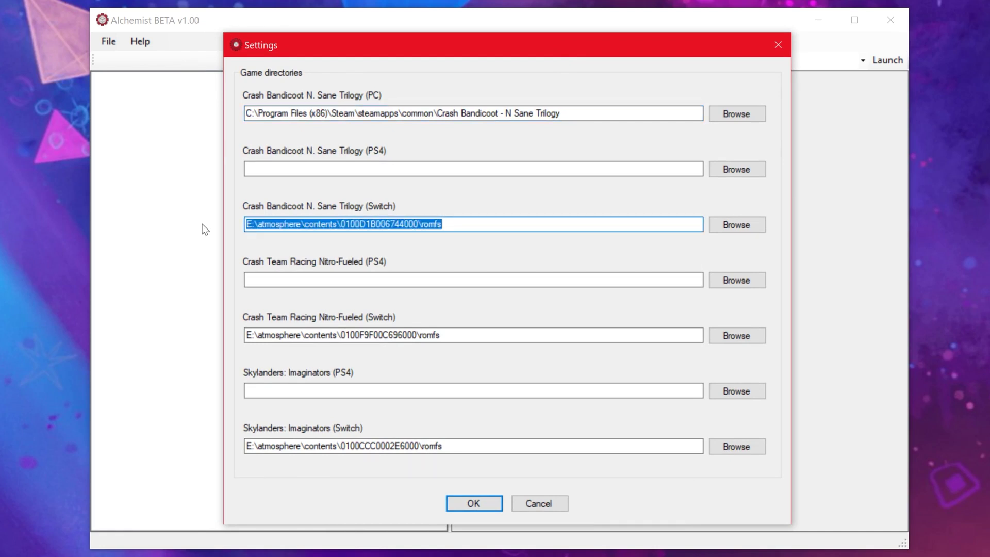
key("Right")
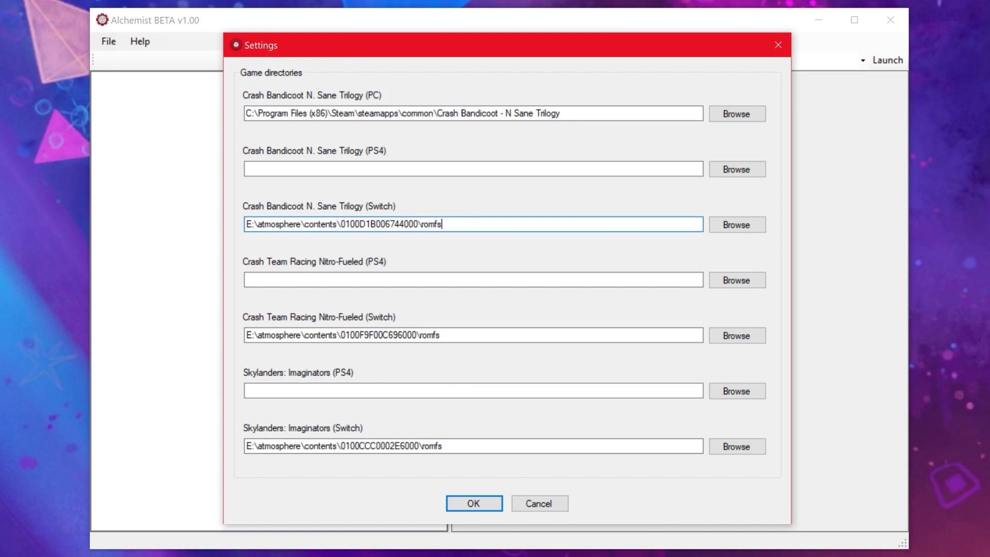
key("shift+Left")
key("shift+Left")
key("shift+Left")
key("shift+Left")
key("shift+Left")
key("Right")
left_click(456, 168)
type("?????????")
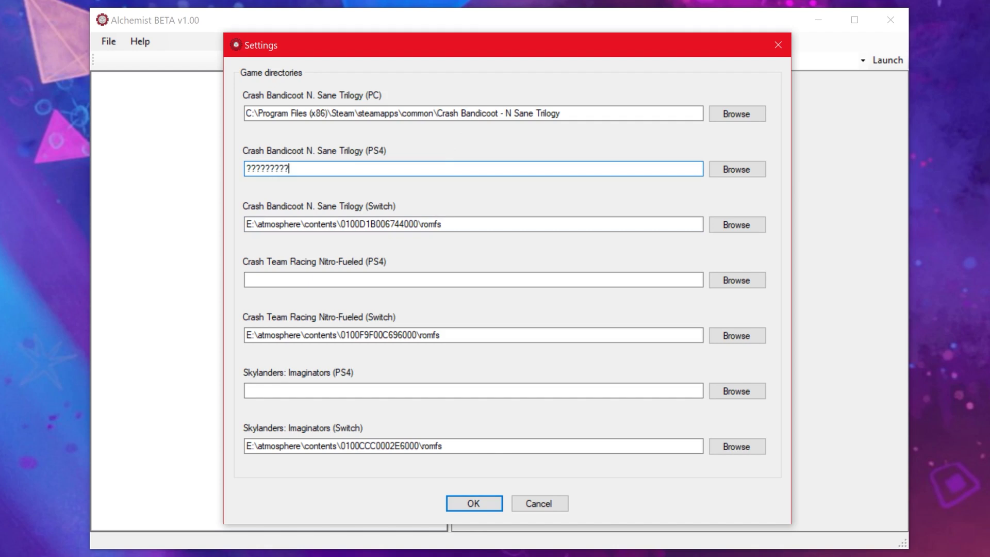
type("????????????????????????????????")
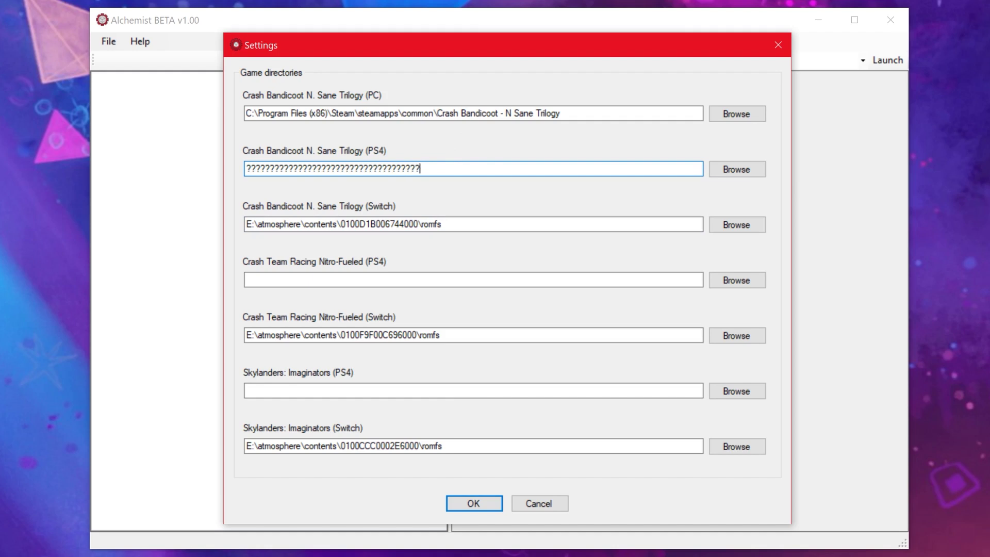
type("???????????????????????????????????????????????????????")
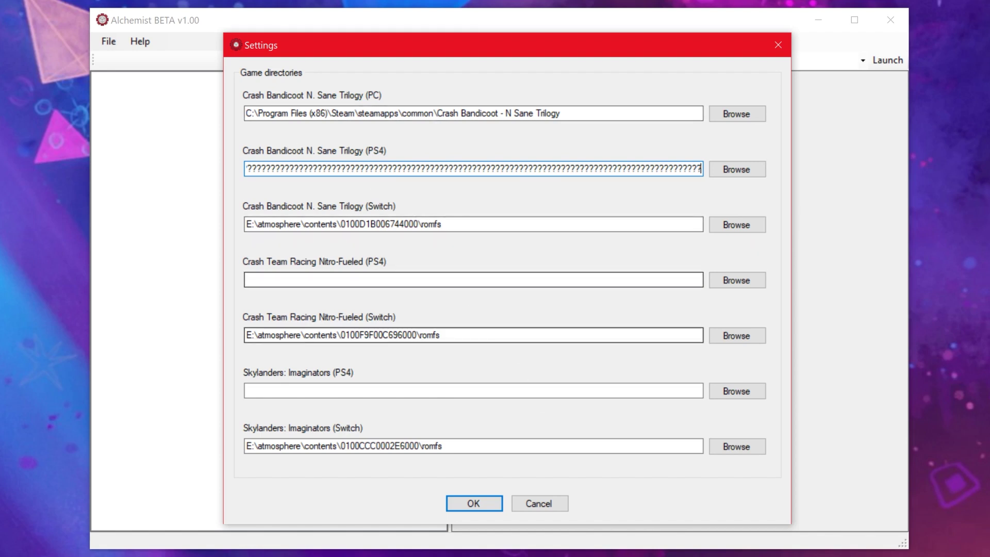
left_click(561, 506)
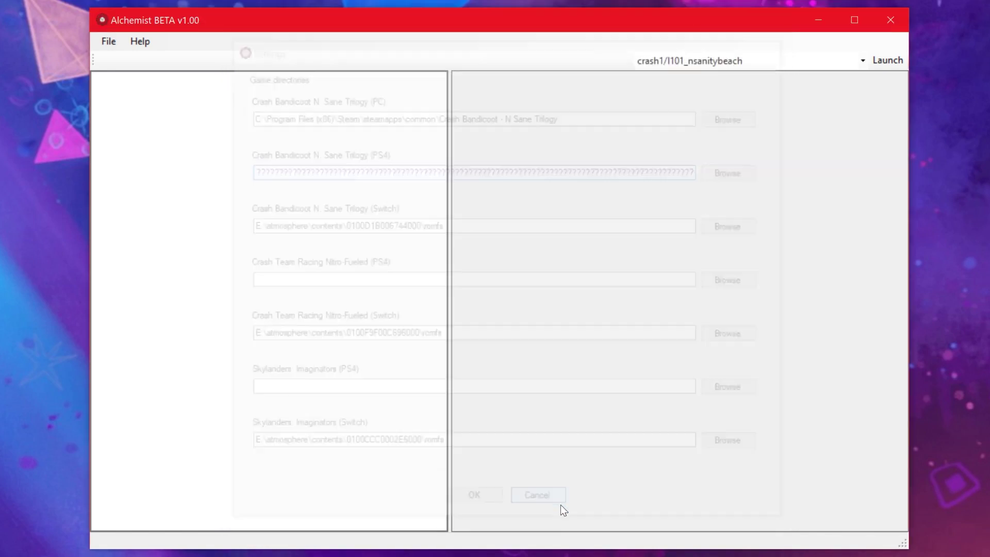
- Install the BikerCrash.alcmod mod from the somemods folder
left_click(108, 42)
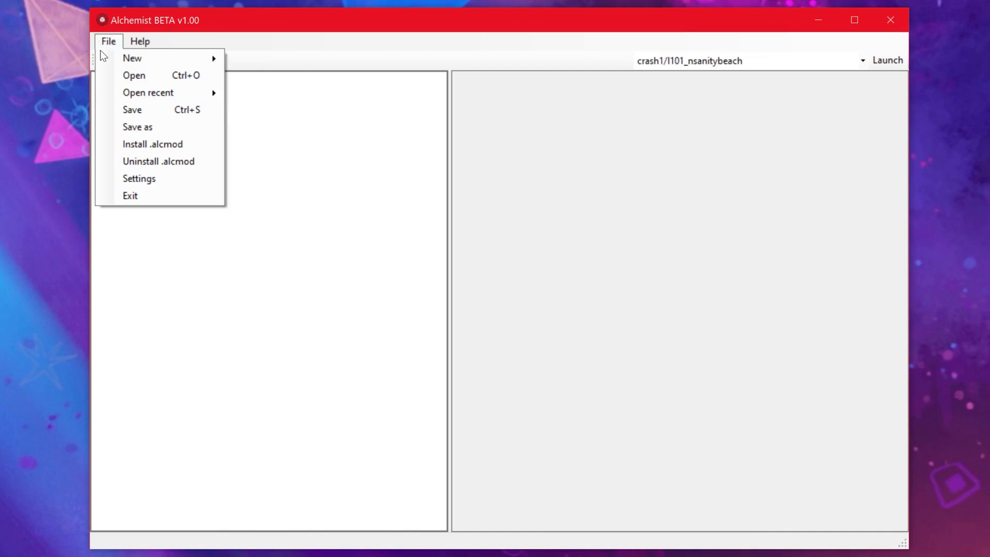
left_click(172, 145)
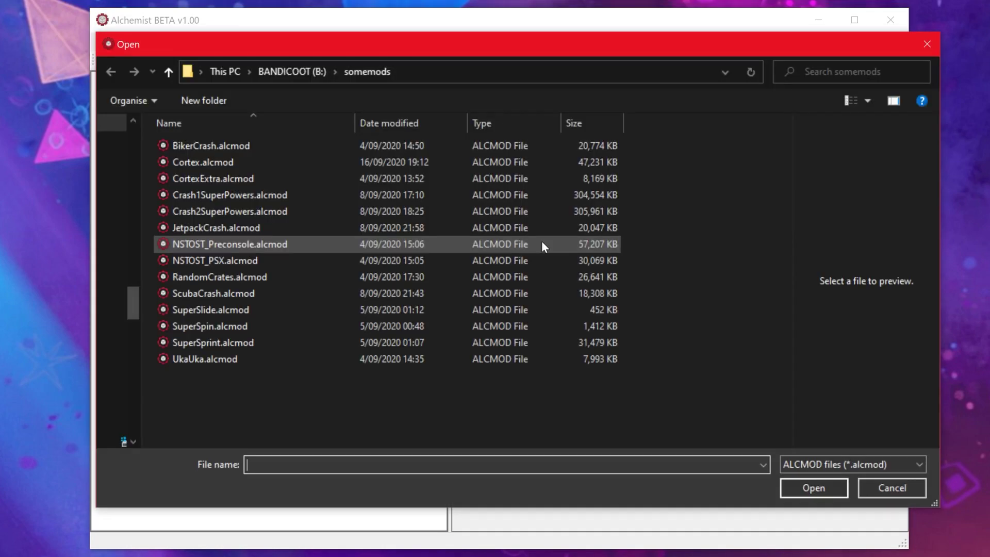
double_click(213, 146)
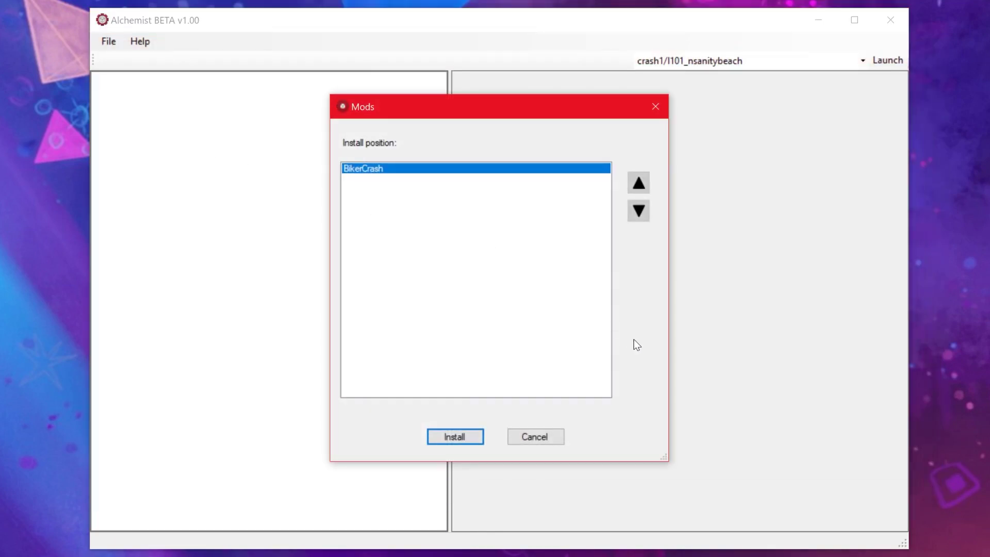
left_click(468, 435)
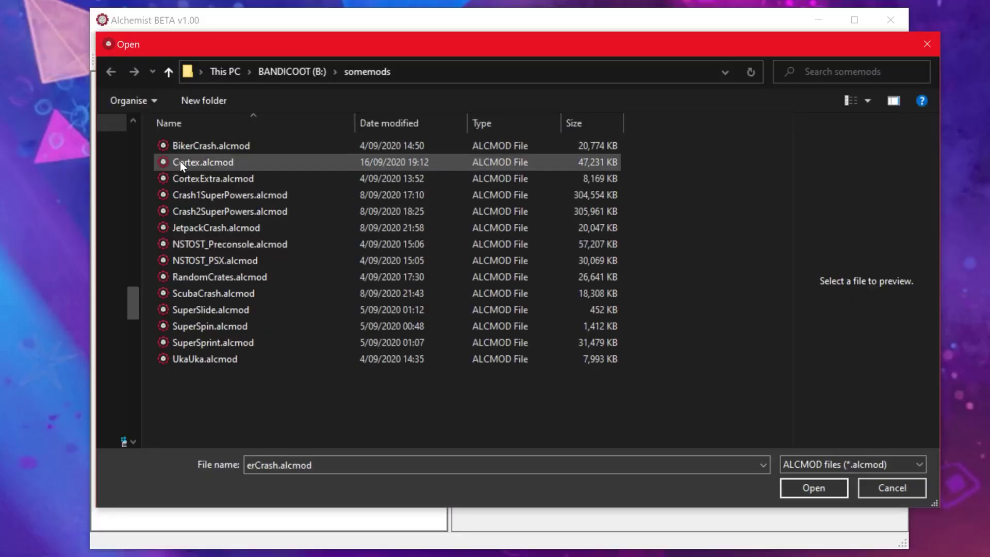
- Install UkaUka.alcmod from somemods, positioned above BikerCrash in the install order
left_click(187, 180)
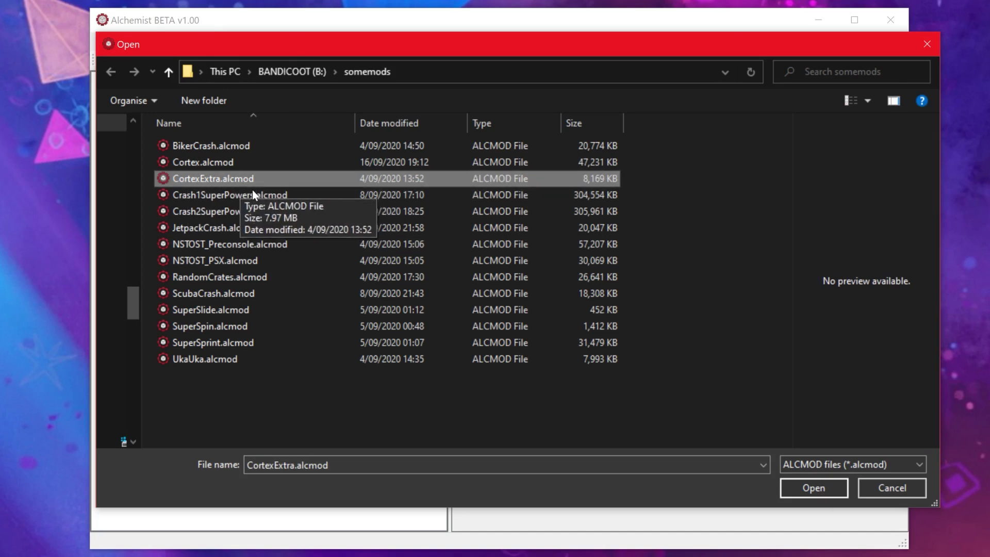
left_click(325, 408)
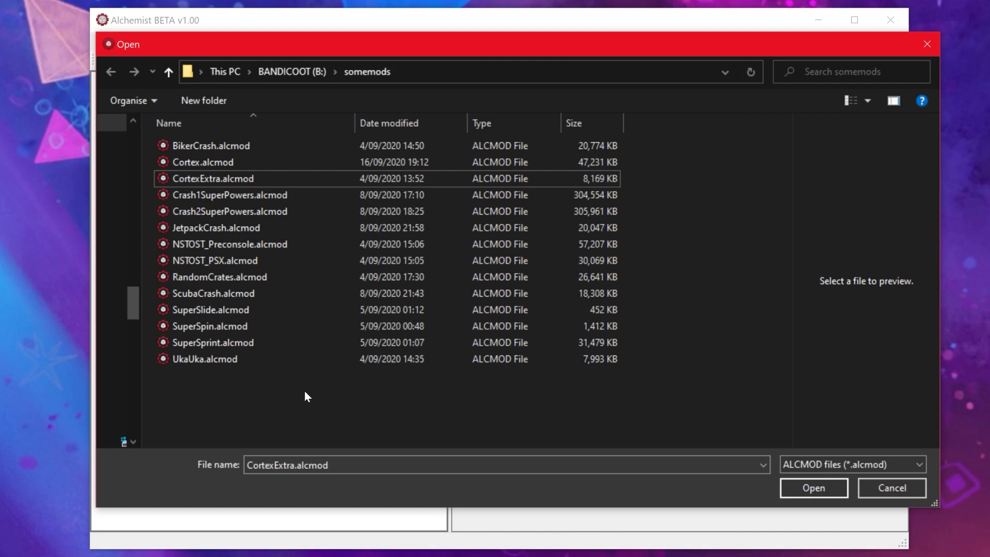
double_click(206, 364)
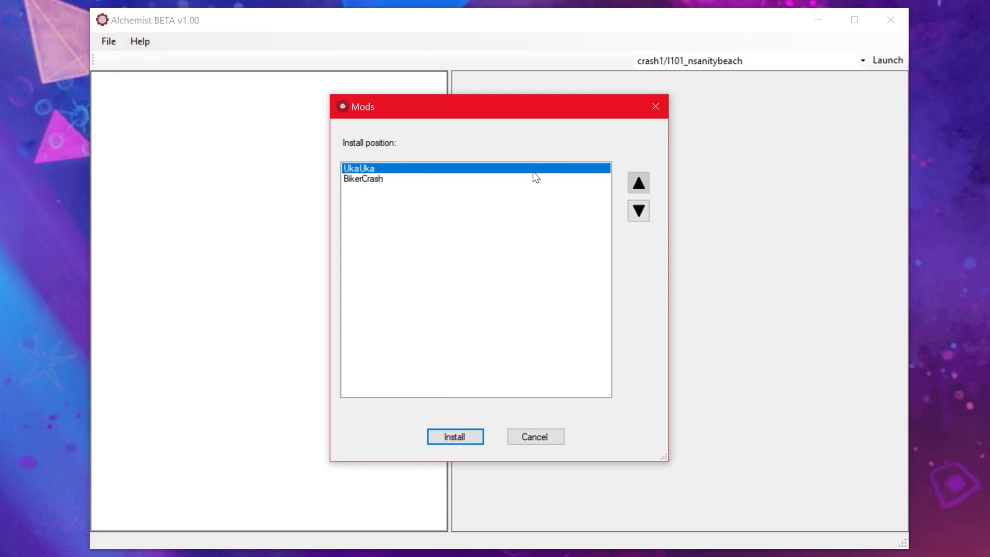
left_click(644, 212)
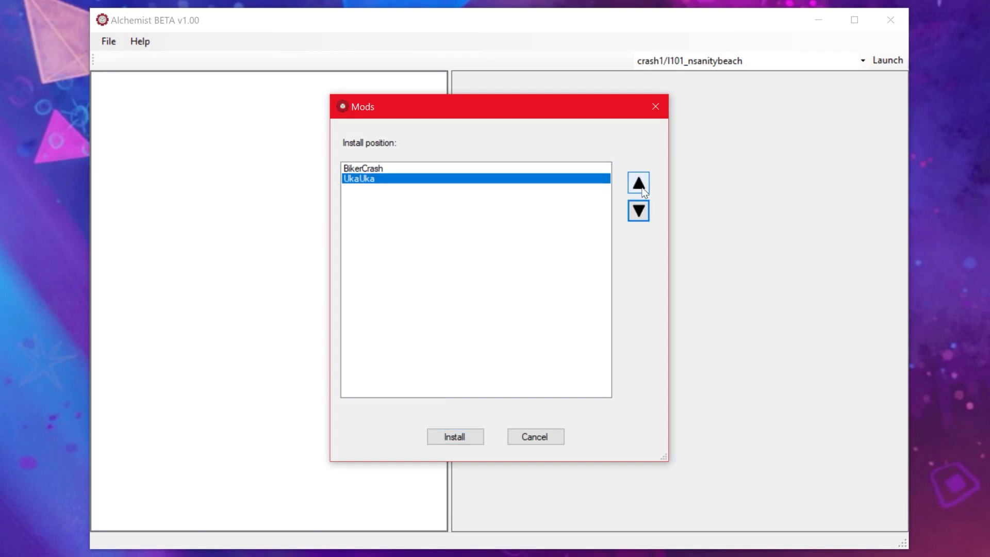
left_click(642, 186)
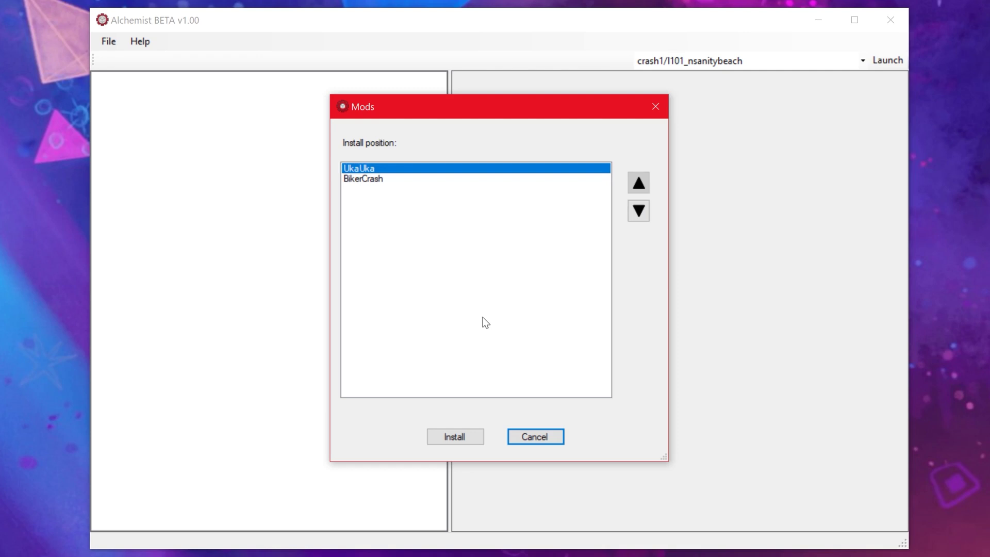
left_click(647, 213)
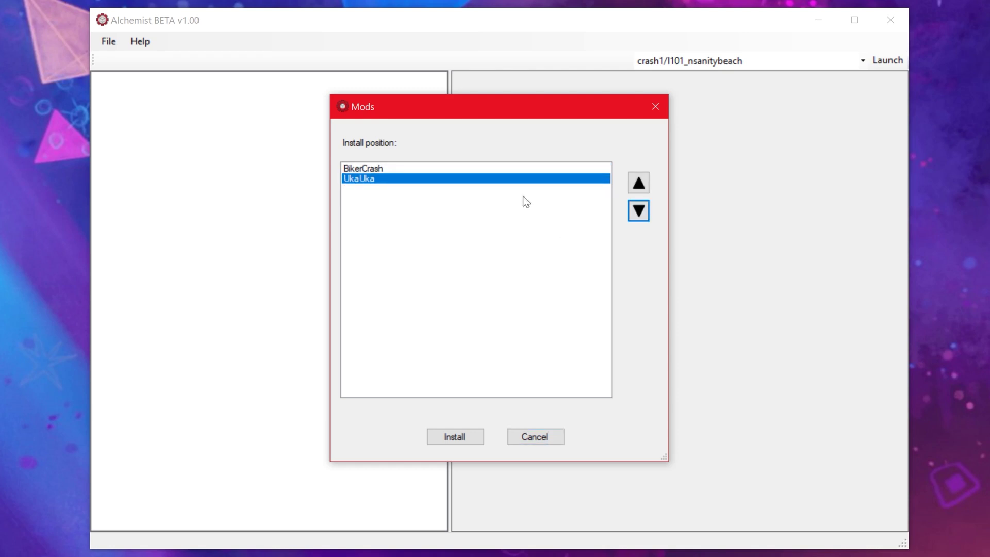
left_click(639, 190)
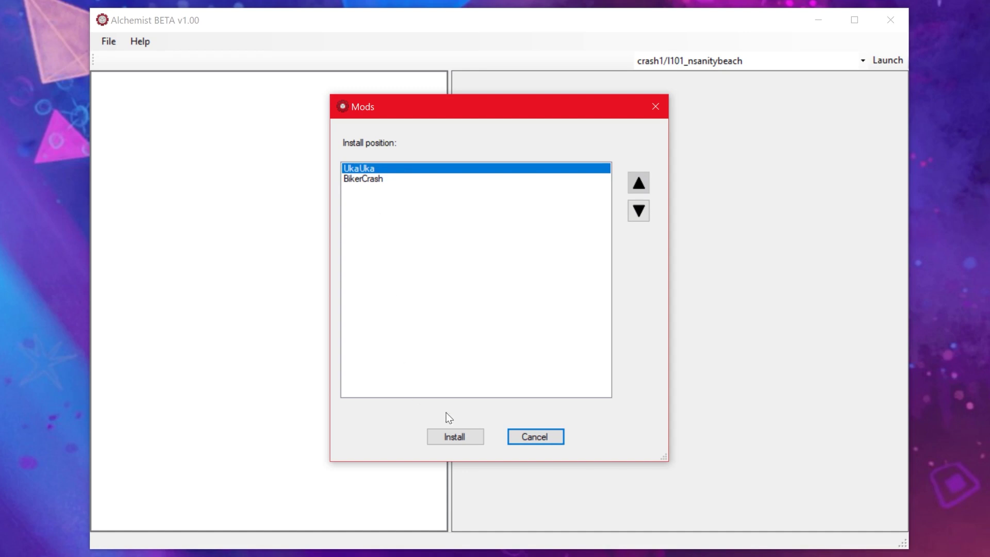
left_click(465, 438)
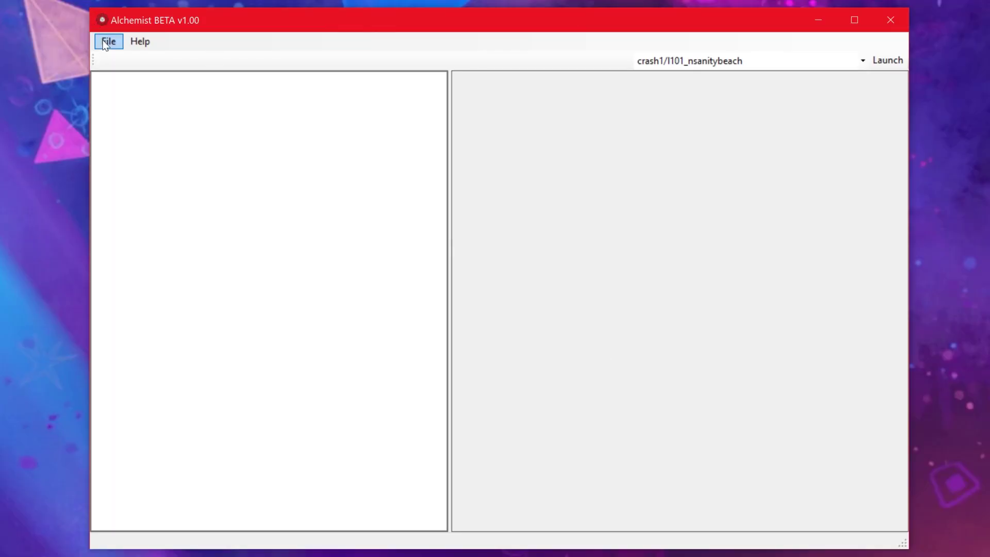
left_click(107, 41)
left_click(135, 147)
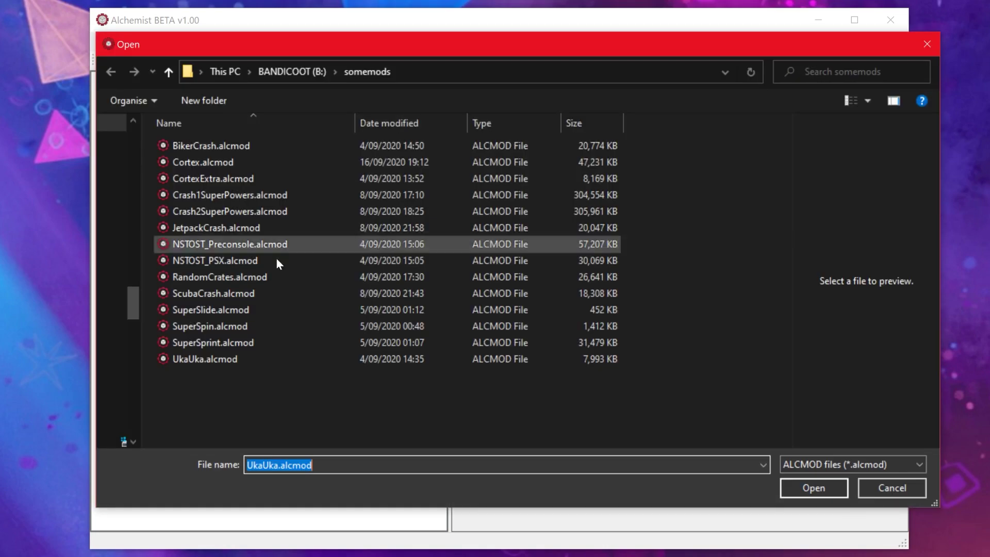
left_click(222, 245)
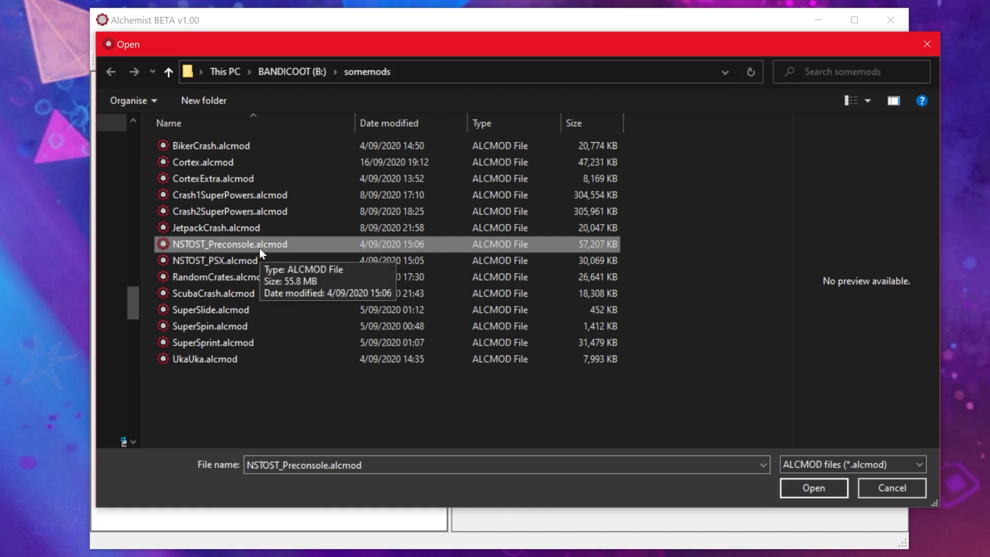
left_click(218, 262)
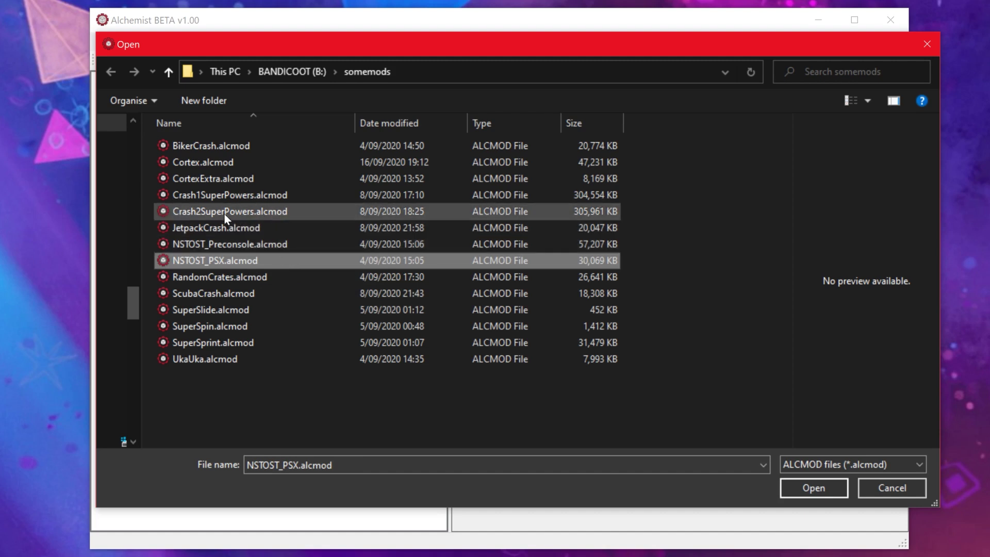
left_click(146, 246)
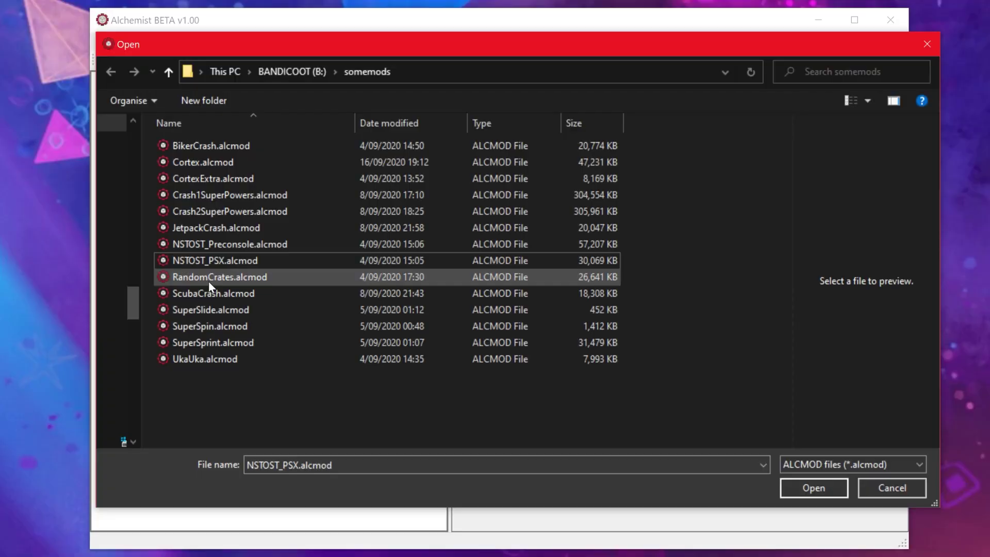
left_click(208, 280)
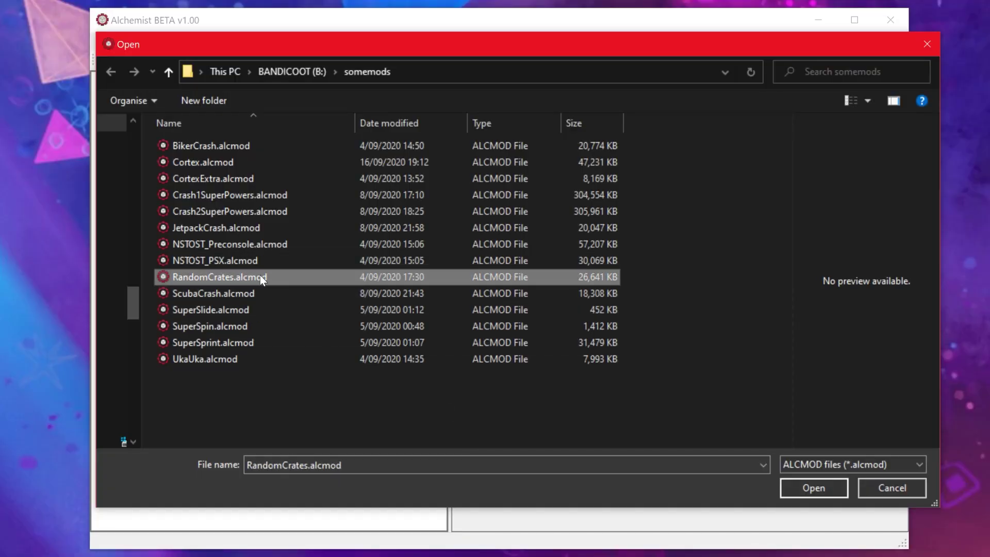
left_click(895, 490)
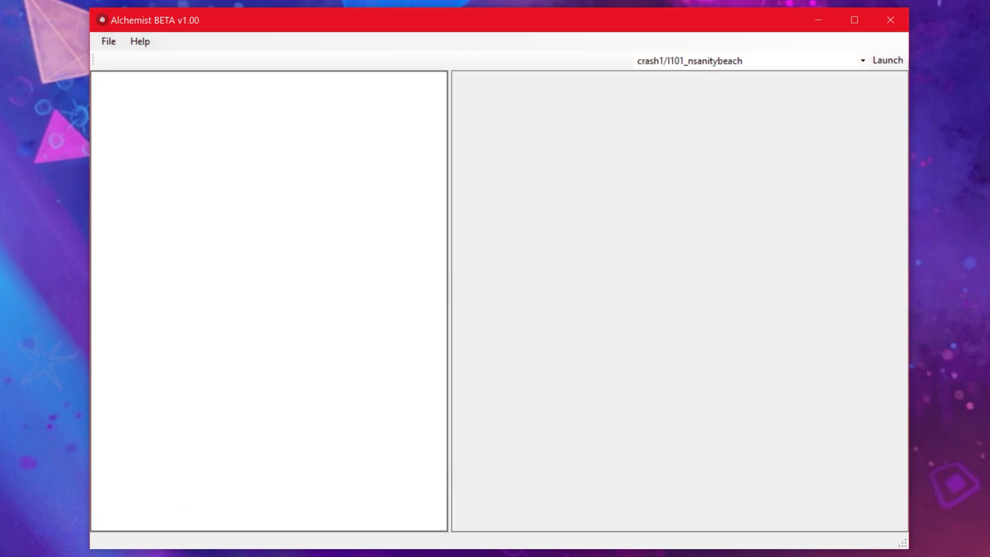
- Randomise the crates in RandomCrates.alcmod and accept the automatic save of the mod
left_click(109, 44)
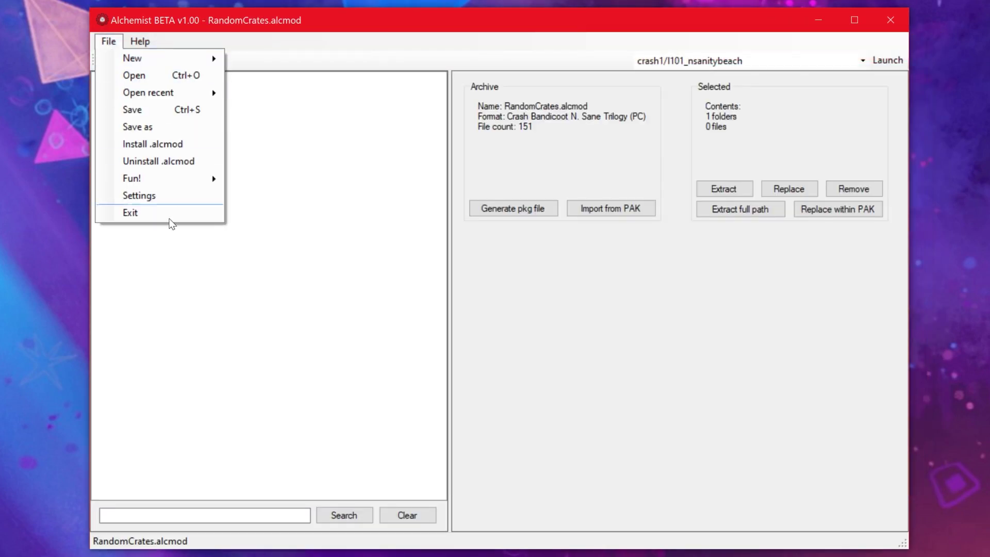
mouse_move(127, 183)
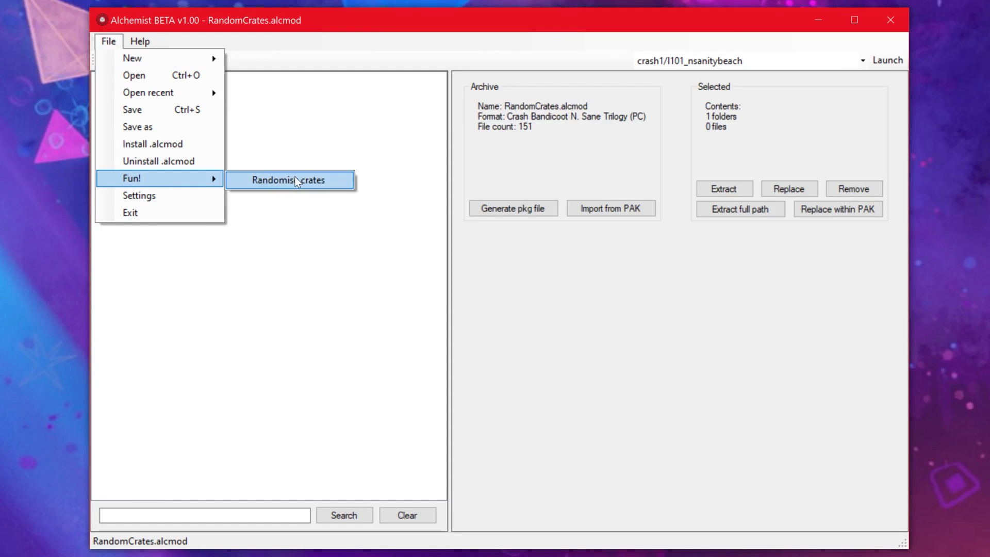
left_click(297, 181)
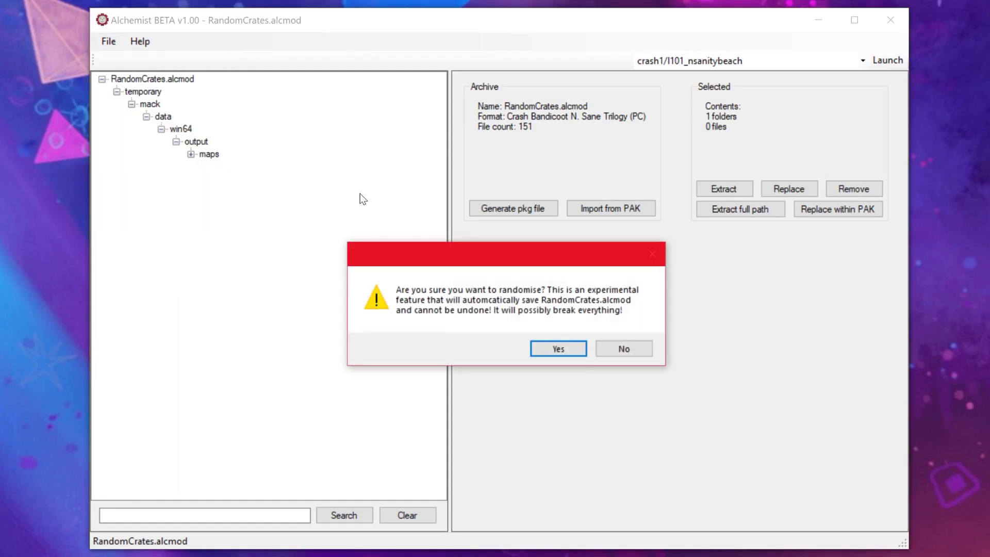
left_click(549, 357)
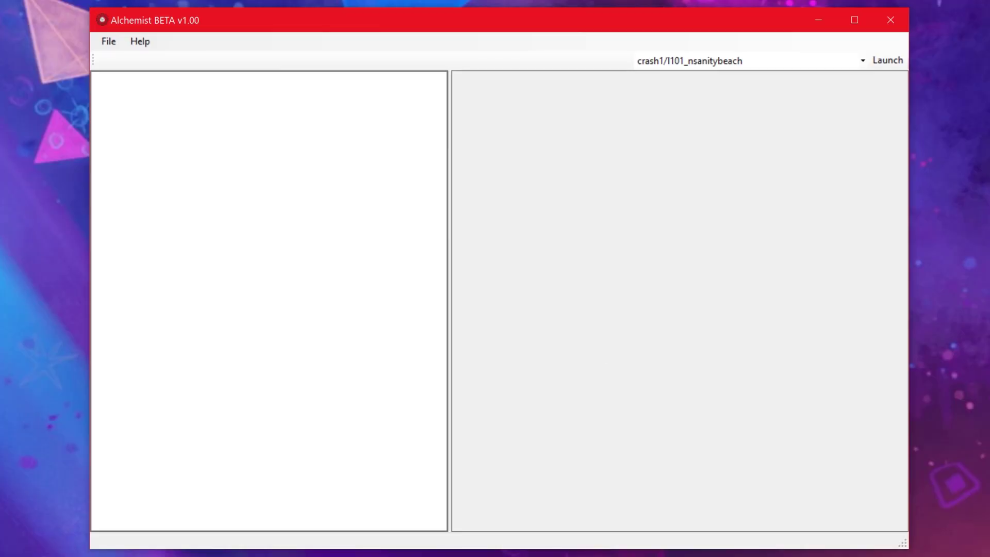
left_click(106, 40)
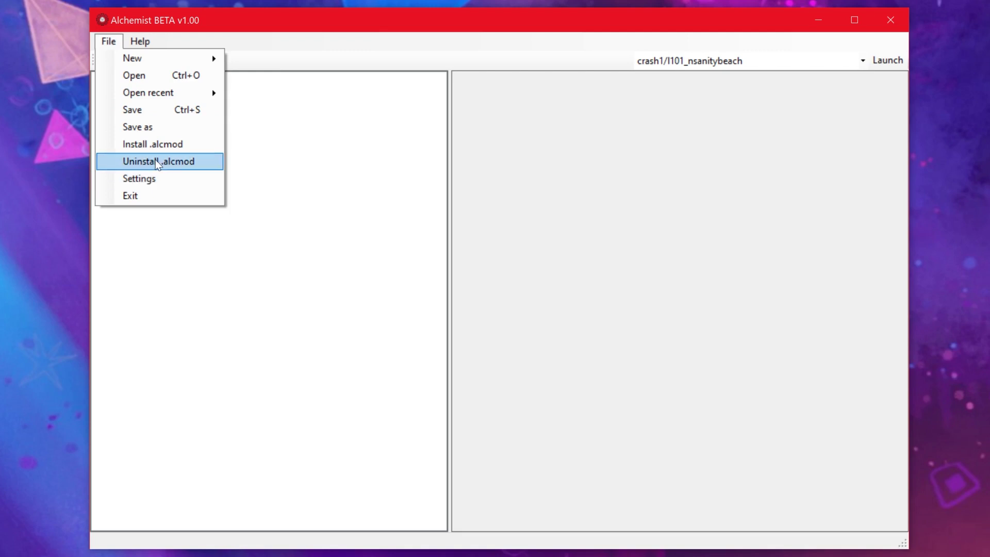
left_click(158, 162)
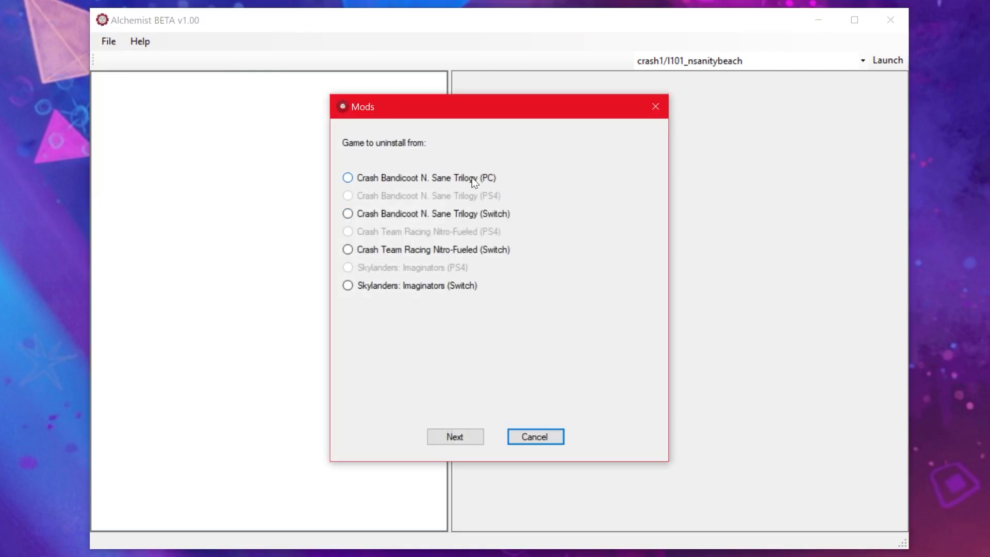
left_click(460, 181)
left_click(454, 436)
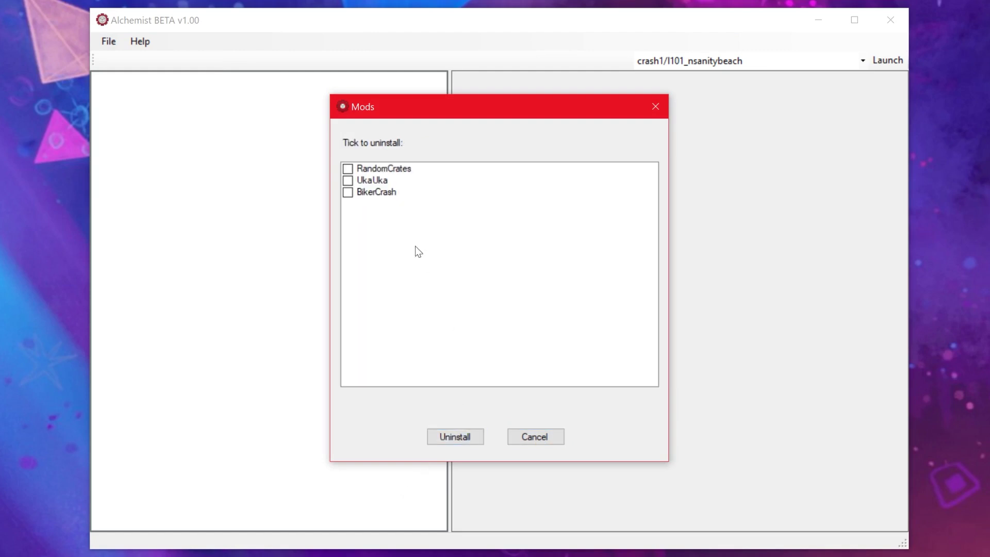
left_click(348, 170)
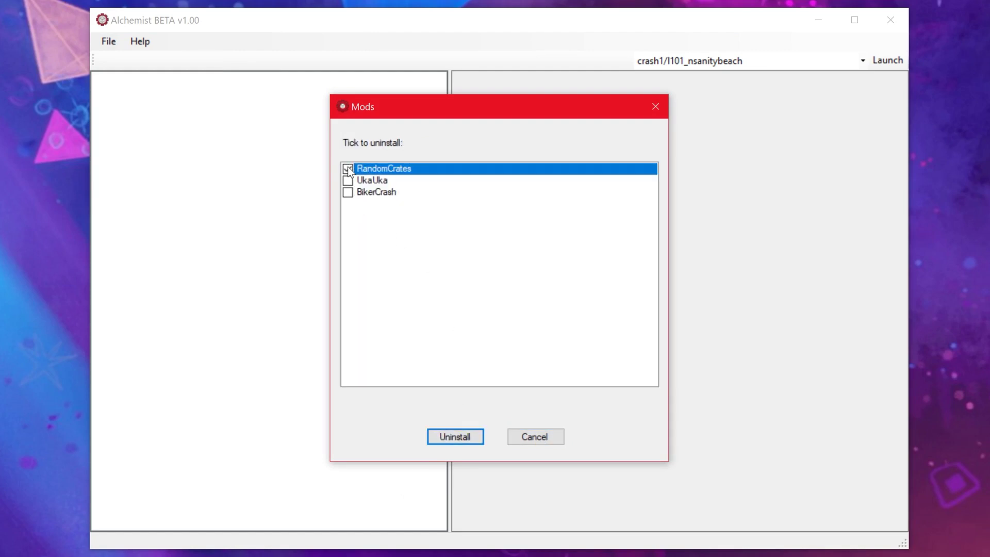
left_click(348, 192)
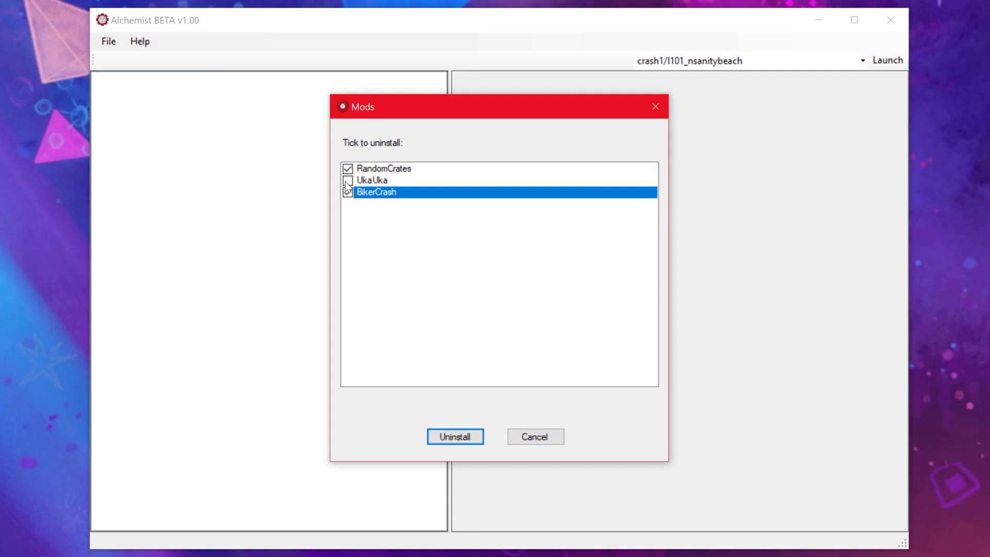
left_click(346, 181)
left_click(348, 169)
left_click(347, 181)
left_click(348, 192)
left_click(547, 431)
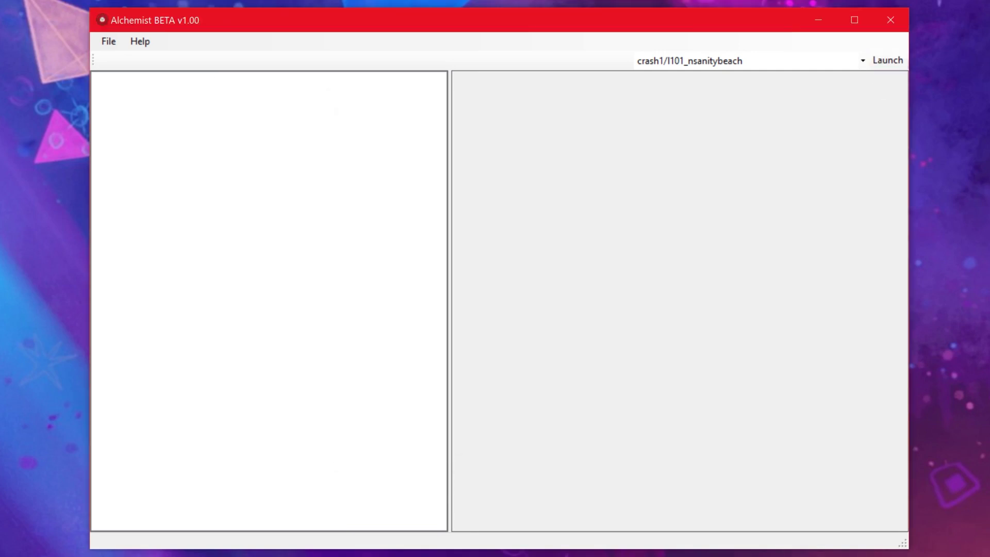
- Check the update.pak file in the game's archives folder, including its size and modified date
left_click_drag(989, 39, 335, 69)
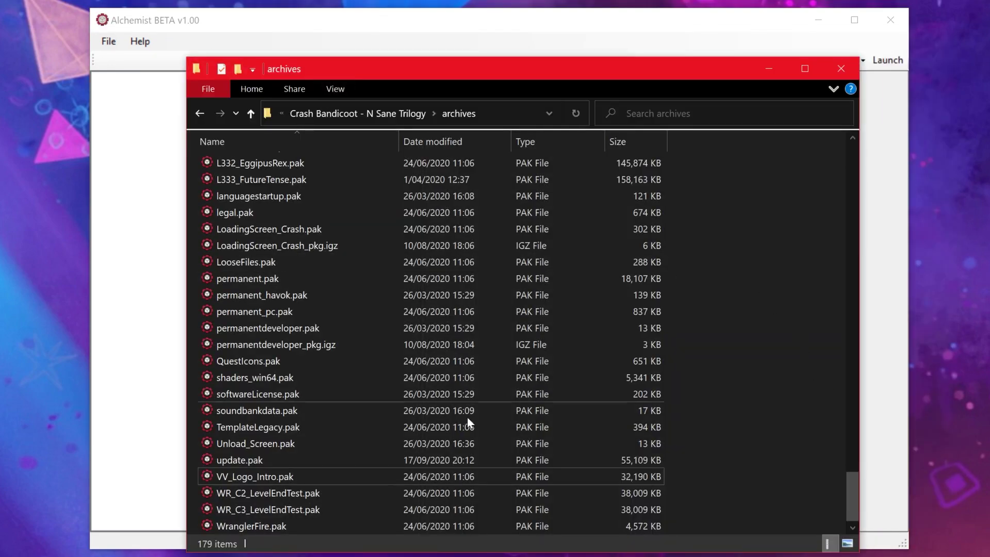
left_click(246, 458)
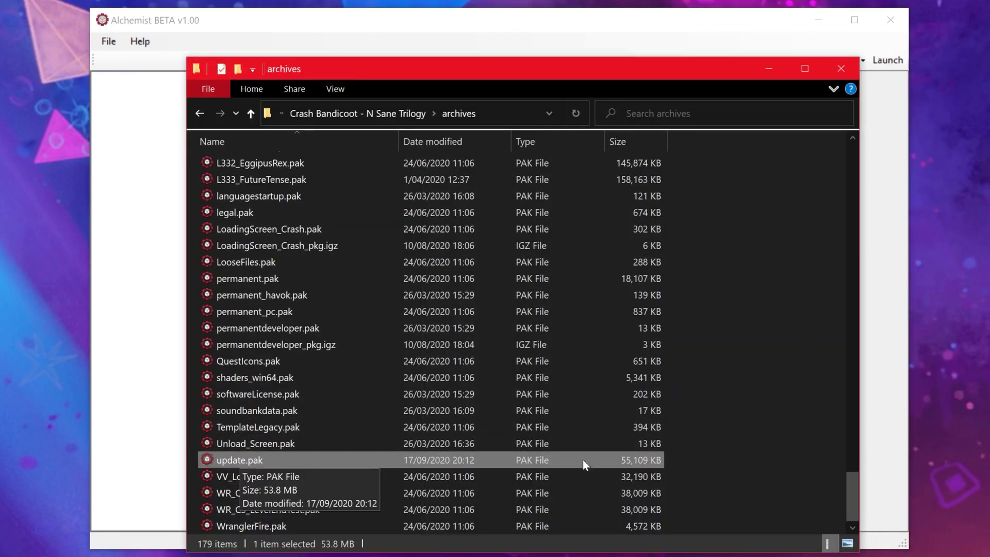
left_click(743, 425)
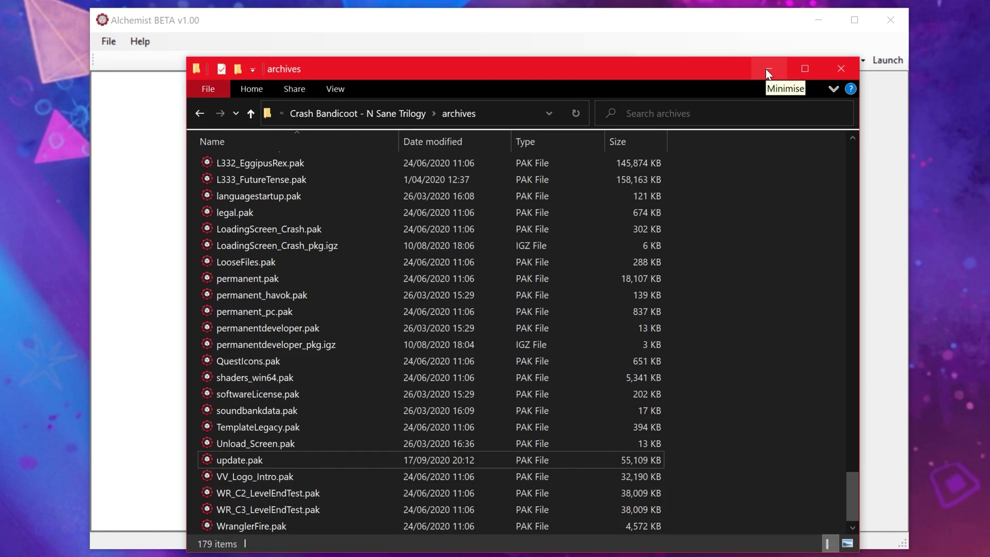
left_click(768, 69)
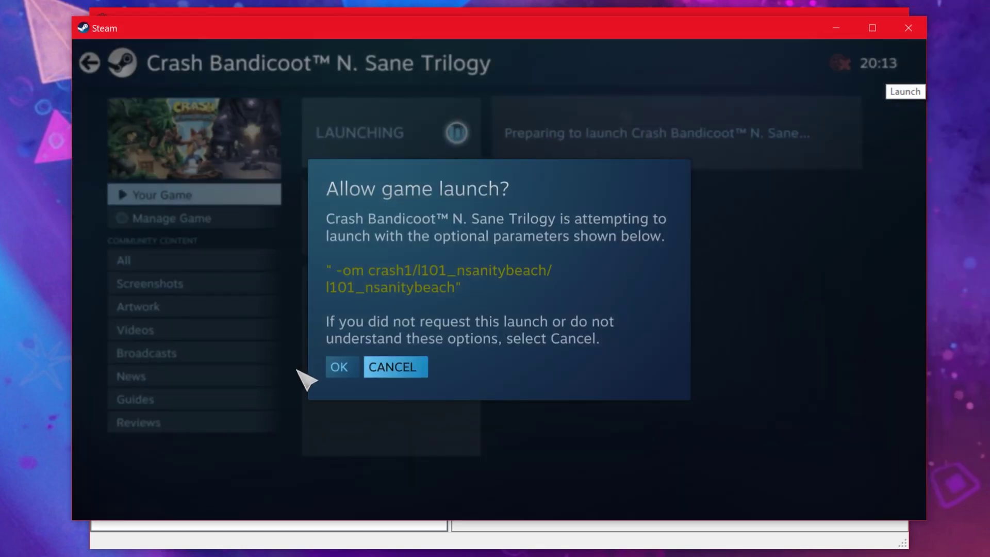
- Allow the game to launch into crash1/l101_nsanitybeach with the optional parameters, and close the somemods folder
left_click(340, 367)
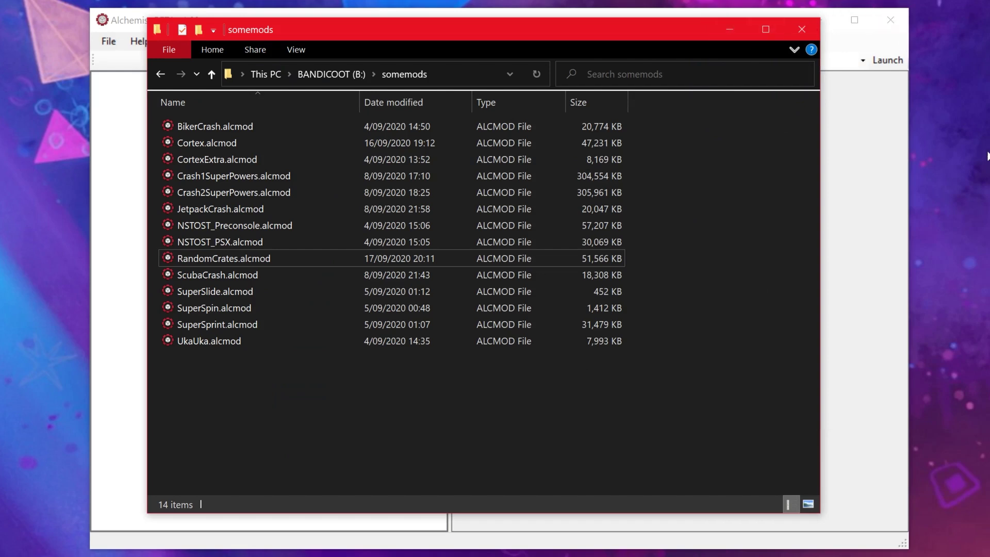
left_click(801, 29)
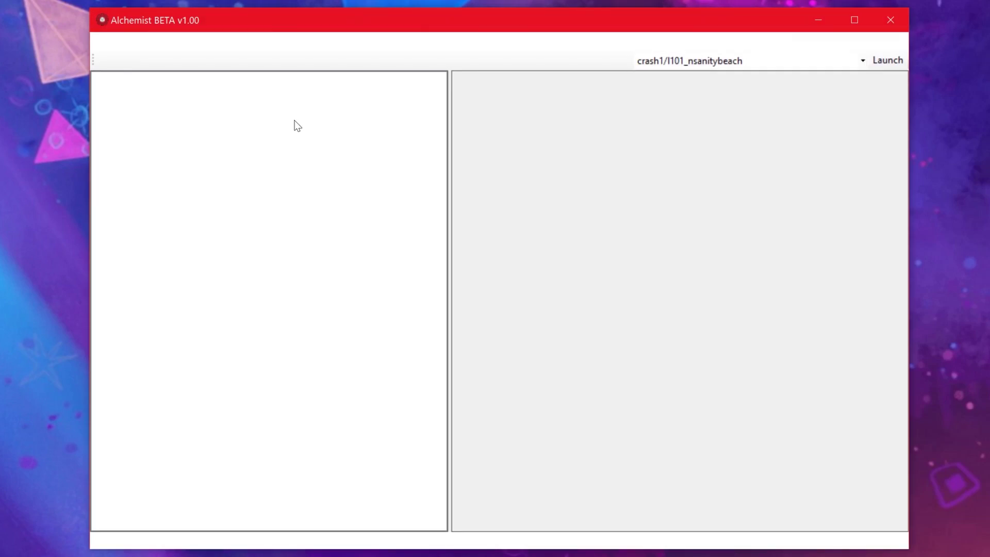
- Create a new, empty ALCMOD file
left_click(120, 47)
mouse_move(141, 56)
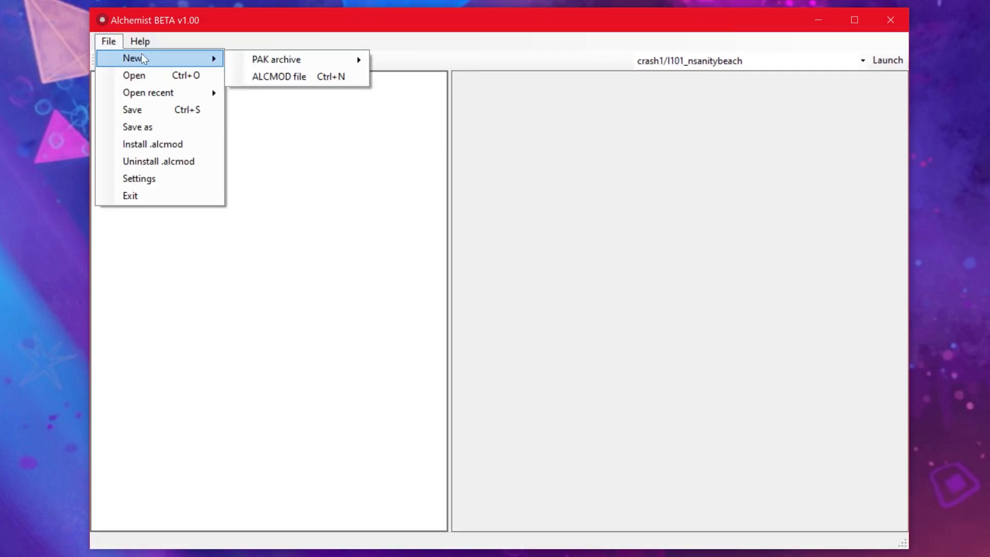
left_click(273, 76)
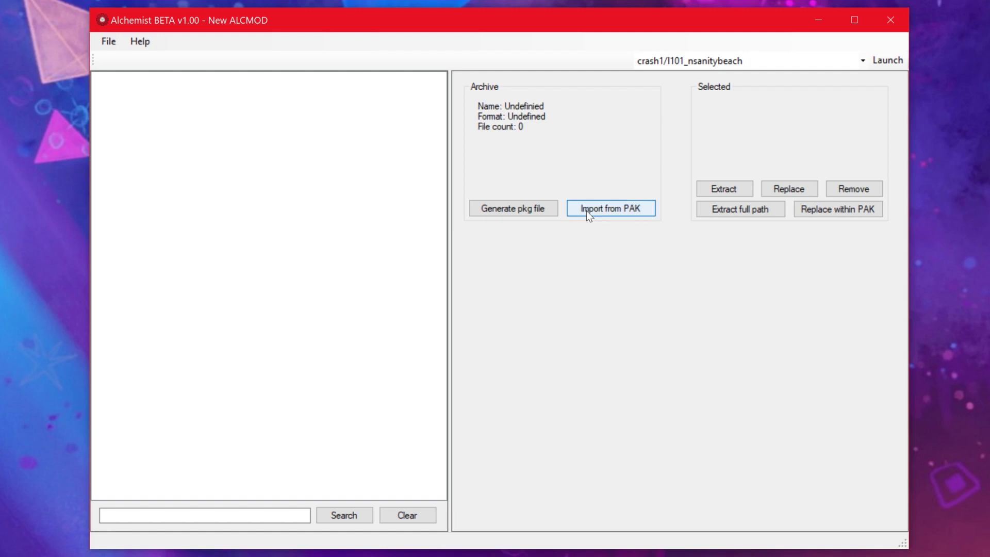
- Import only Crash.igz from actors/Playable of Crash.pak into the new ALCMOD, and expand its folders down to the file
left_click(614, 211)
scroll(348, 219, "down", 13)
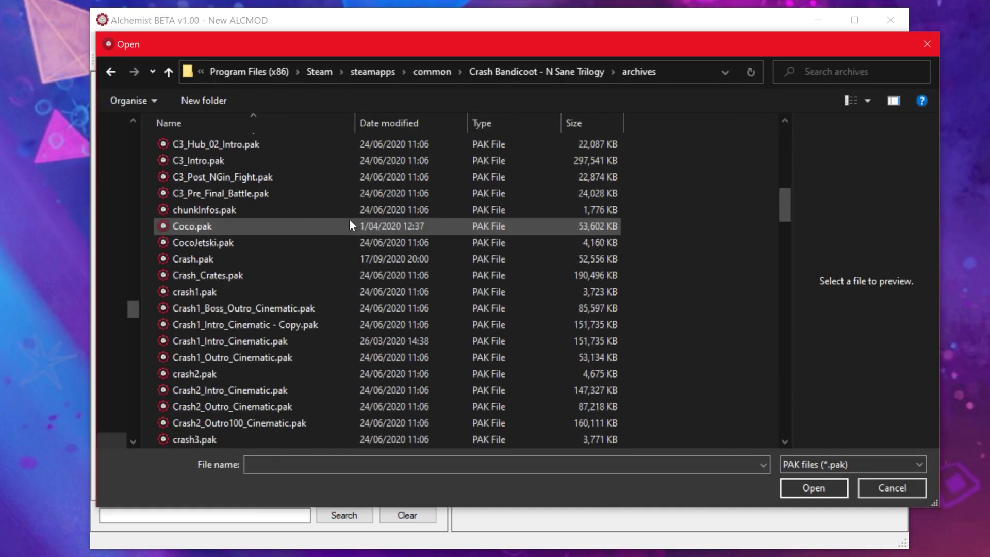
left_click(196, 260)
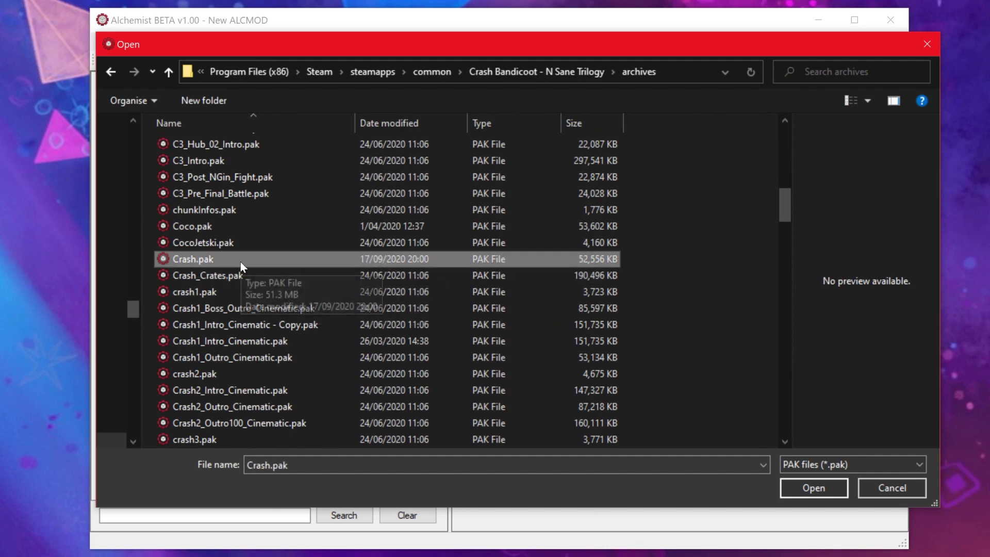
double_click(240, 261)
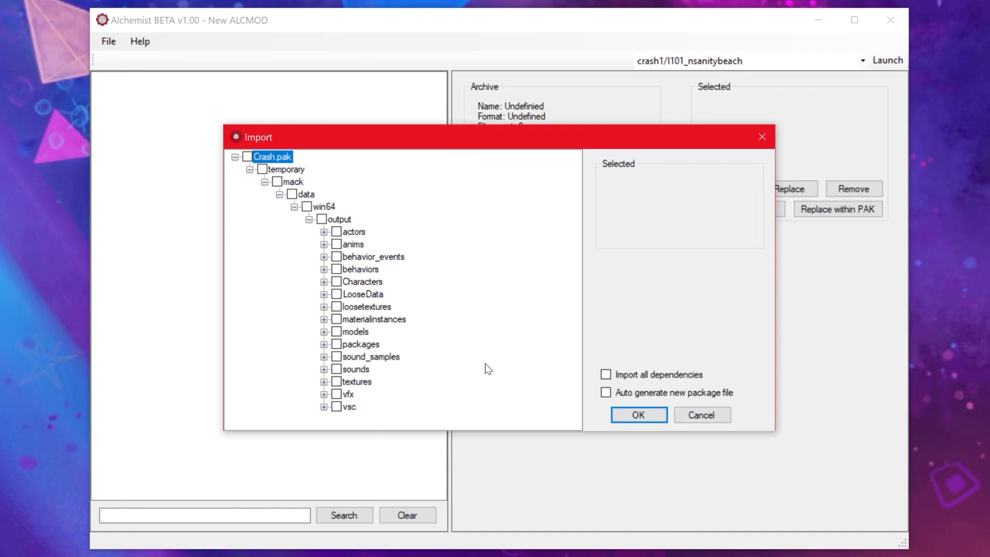
double_click(361, 233)
double_click(373, 270)
left_click(392, 281)
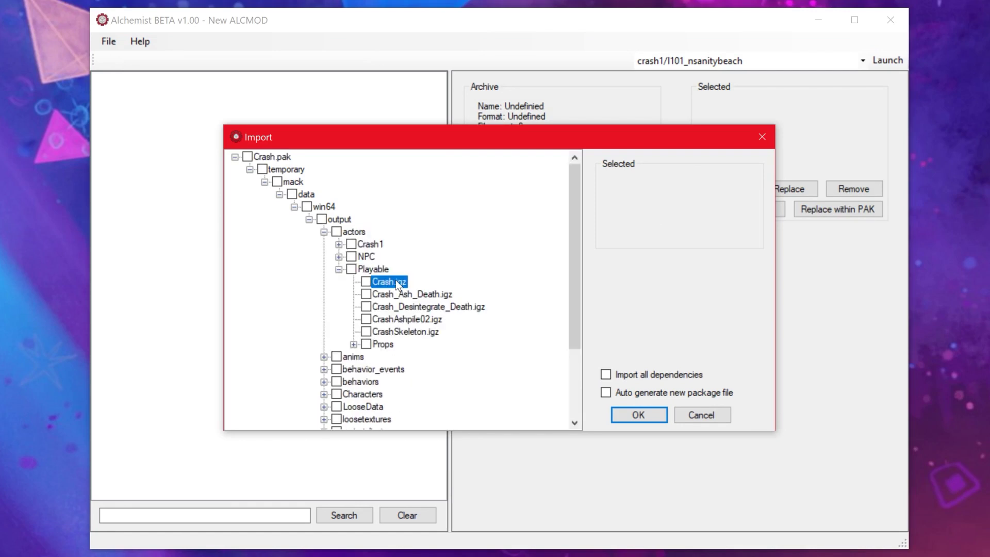
left_click(366, 282)
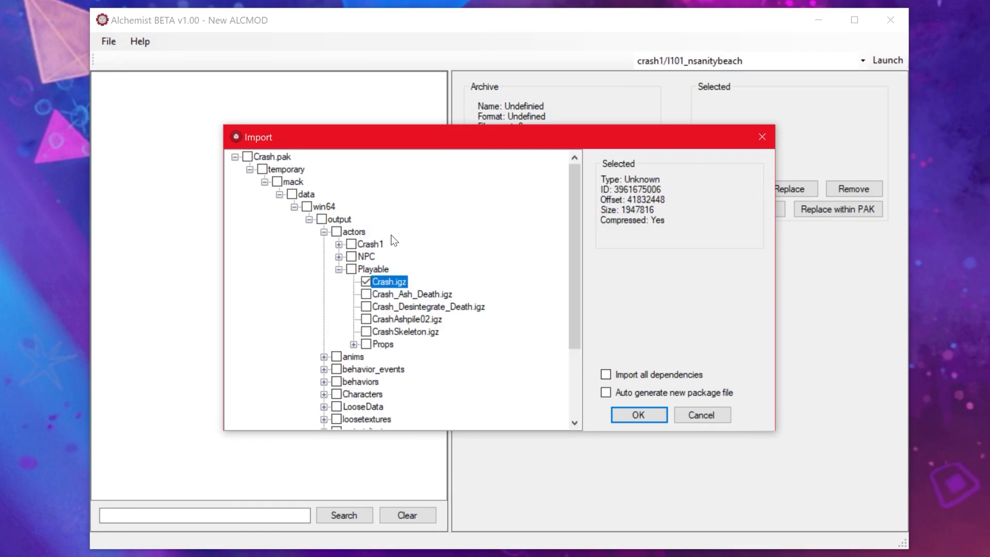
scroll(395, 240, "down", 1)
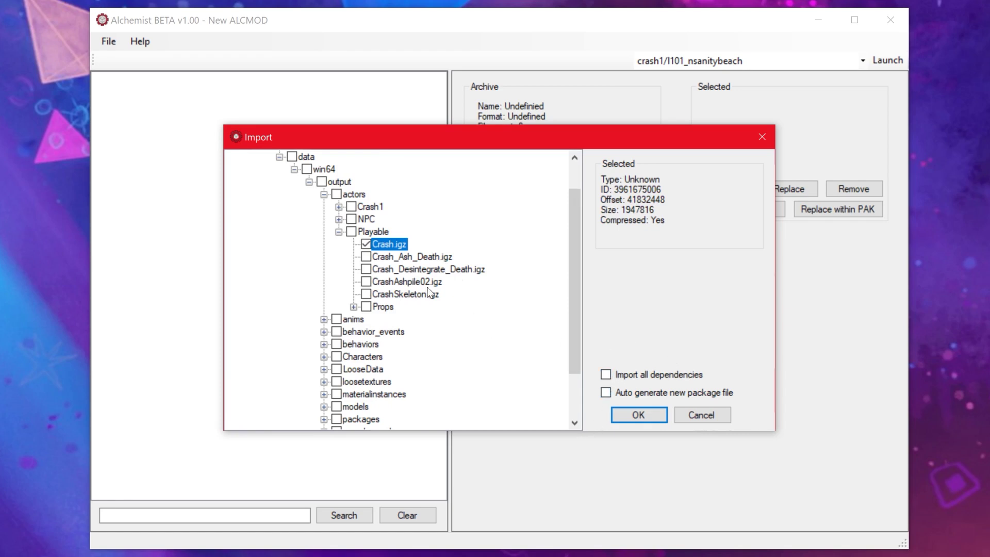
left_click(642, 418)
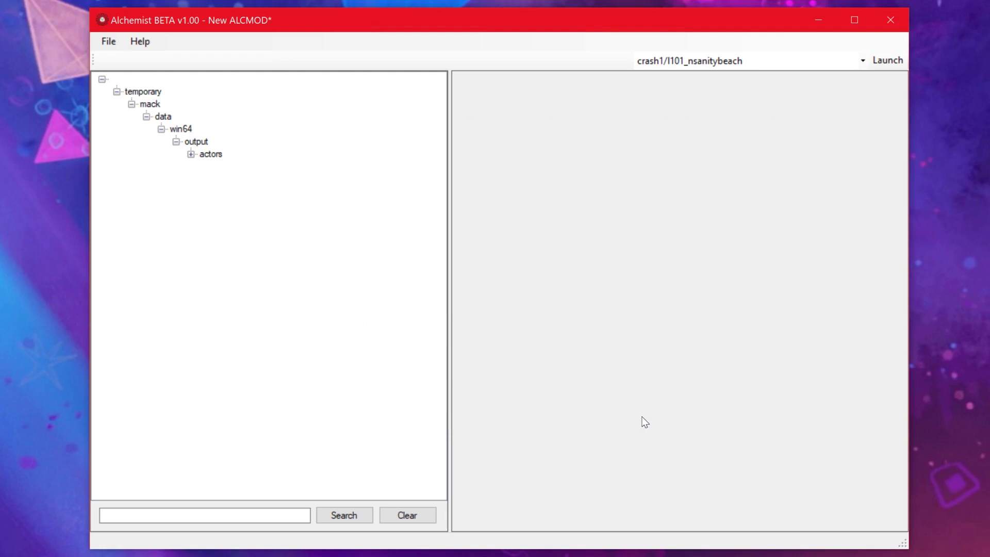
double_click(215, 154)
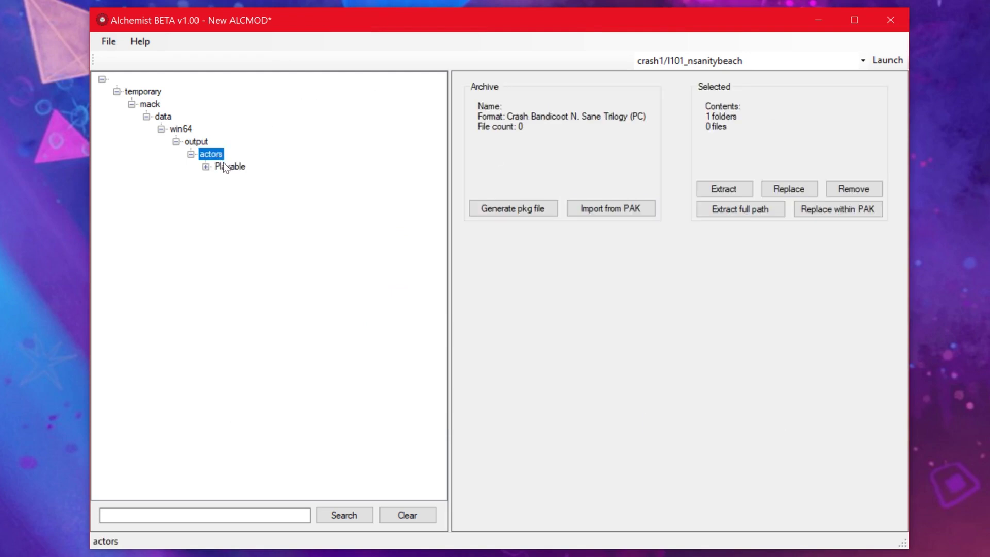
double_click(224, 164)
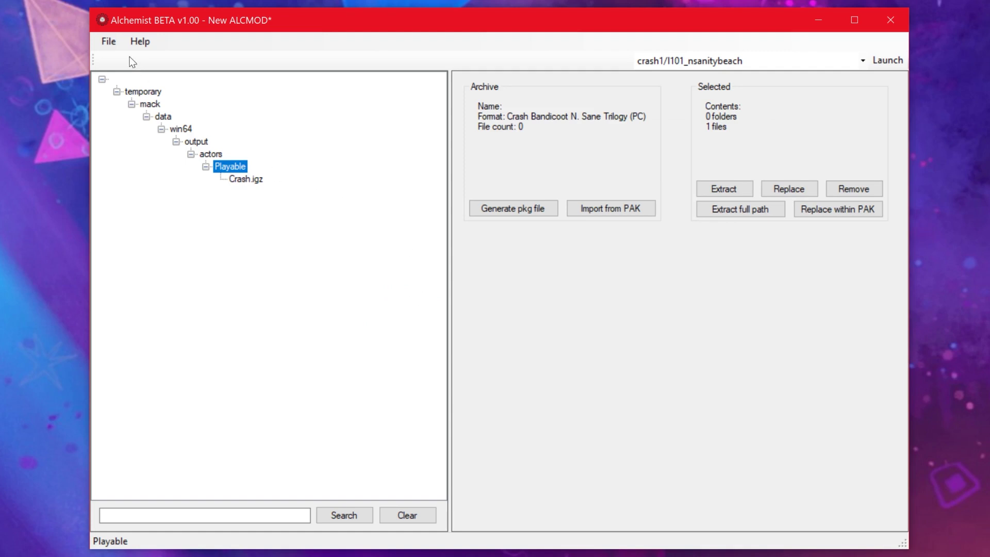
- Choose L308_HogRide.pak from the game's archives folder as the source PAK to import from
left_click(620, 215)
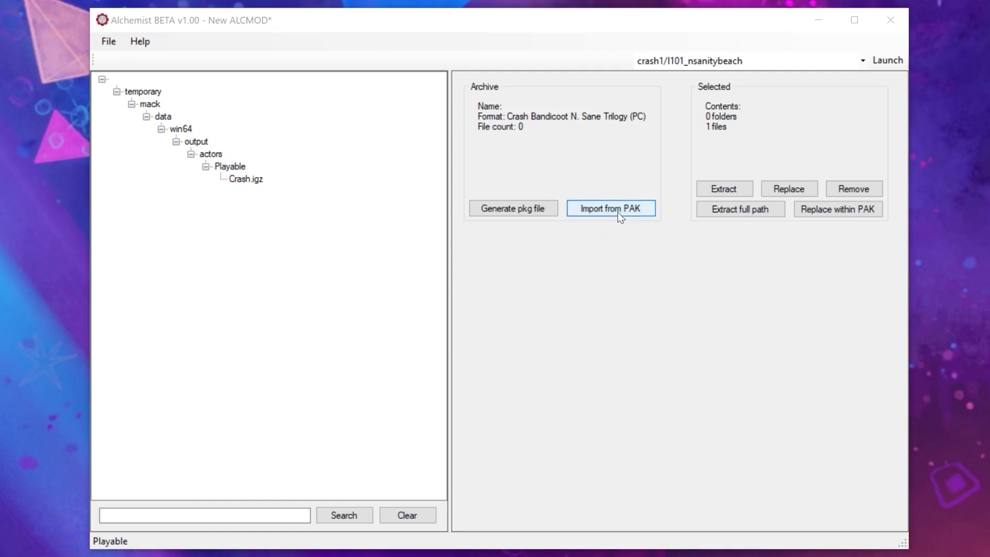
scroll(685, 258, "down", 15)
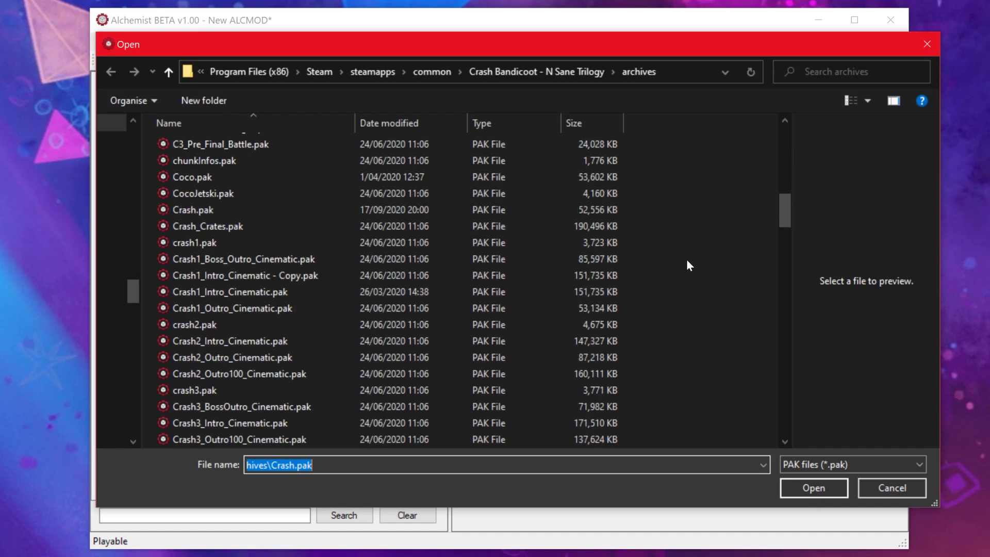
scroll(687, 264, "down", 16)
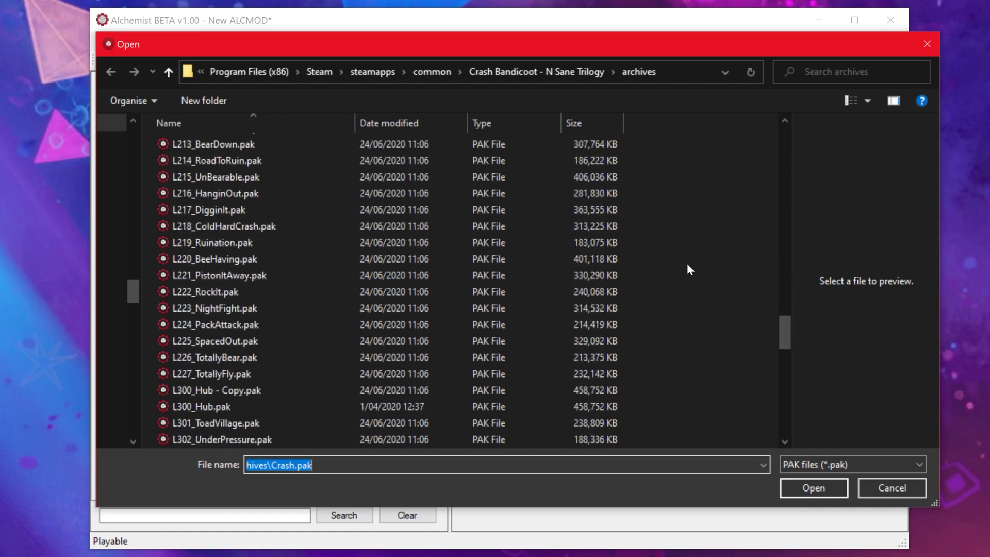
scroll(687, 264, "down", 3)
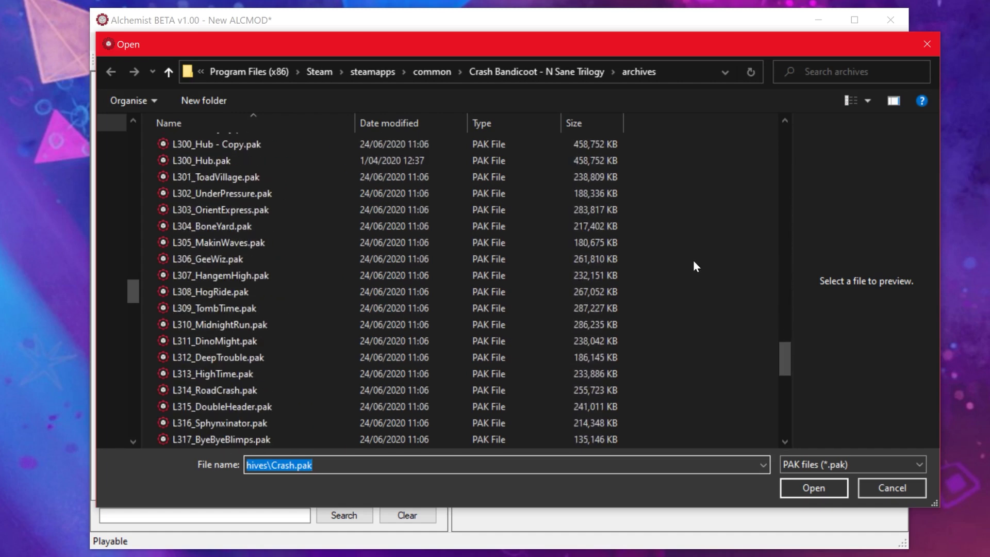
double_click(211, 292)
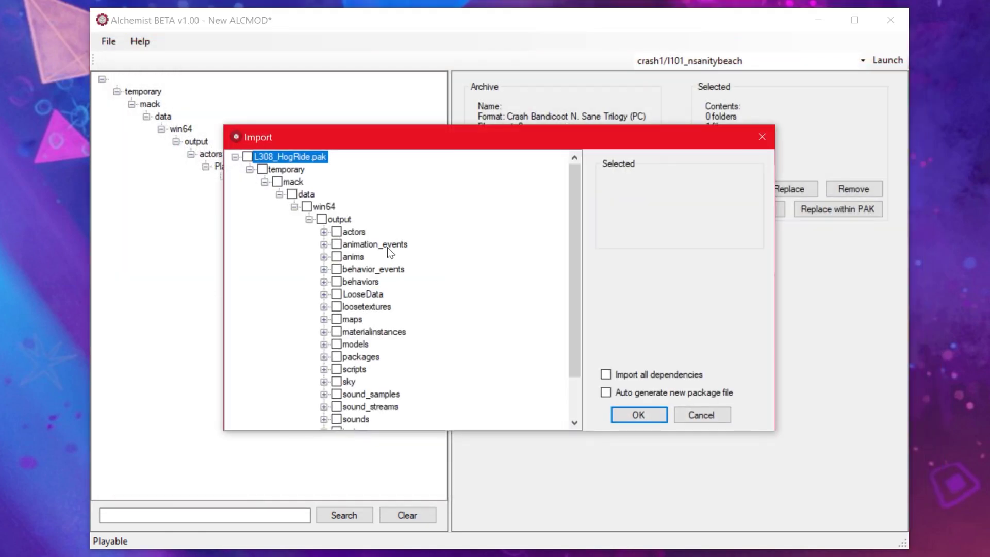
- Import CrashBiker.igz from actors/Playable of L308_HogRide.pak into the ALCMOD, with all dependencies included
double_click(360, 233)
double_click(377, 295)
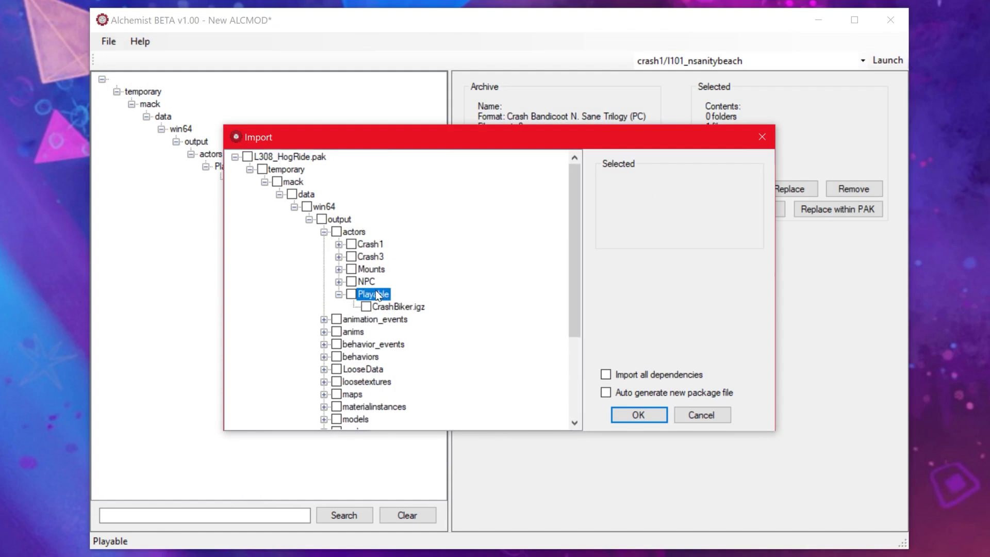
left_click(400, 308)
left_click(366, 306)
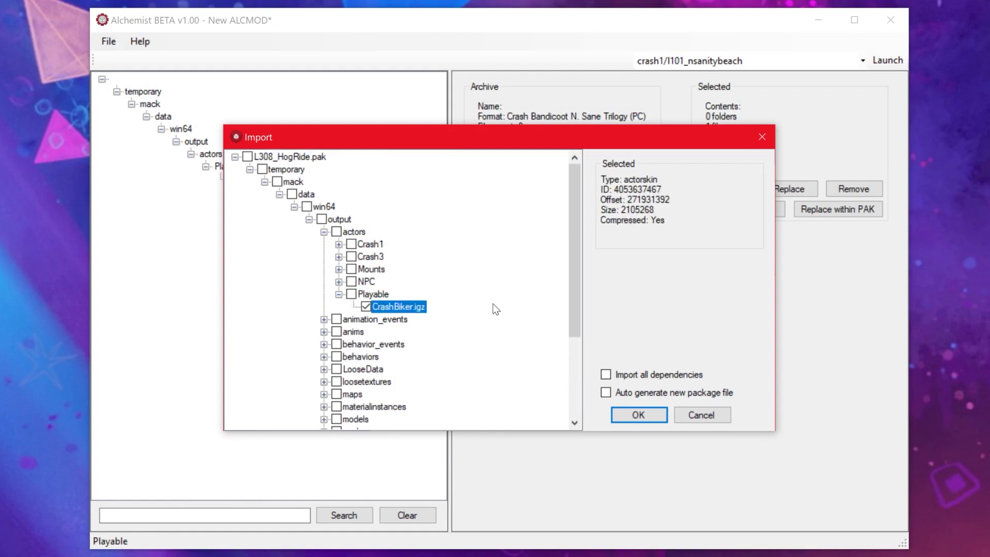
scroll(496, 310, "down", 3)
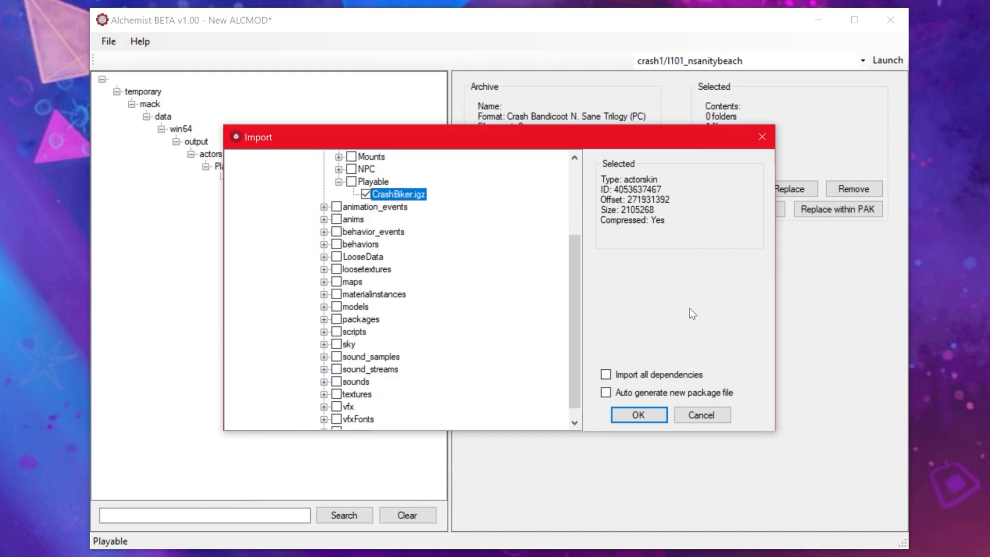
left_click(618, 376)
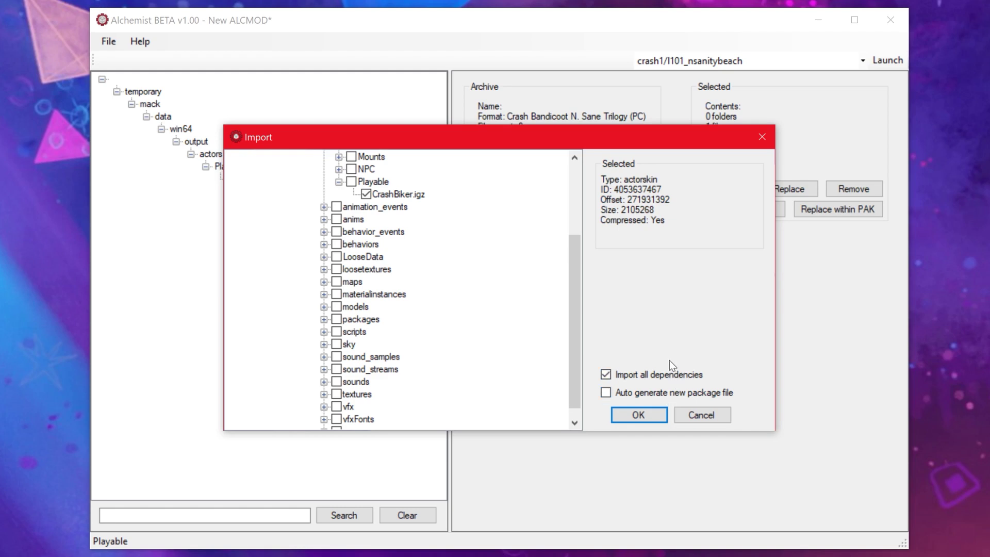
left_click(637, 420)
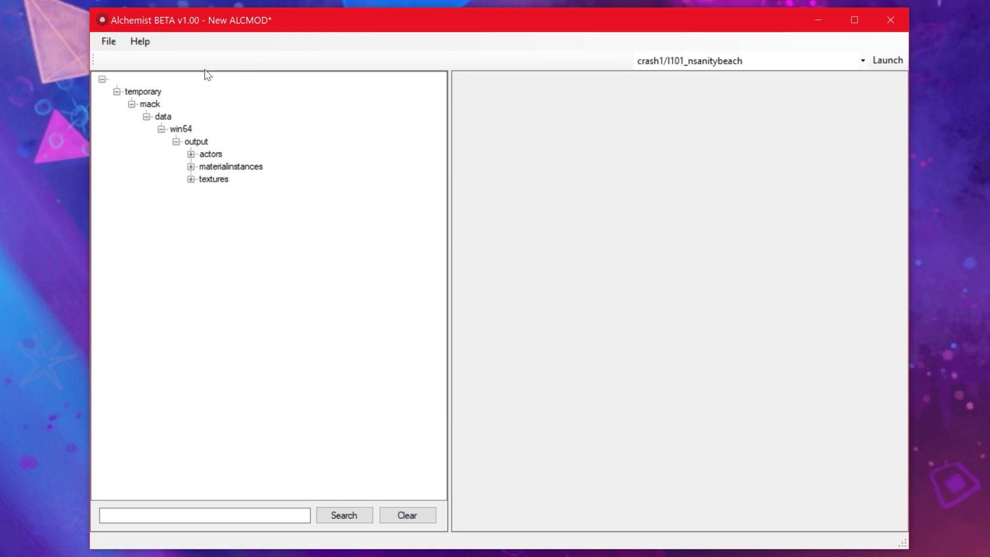
- Save the new ALCMOD as whatever on the B: drive
left_click(121, 43)
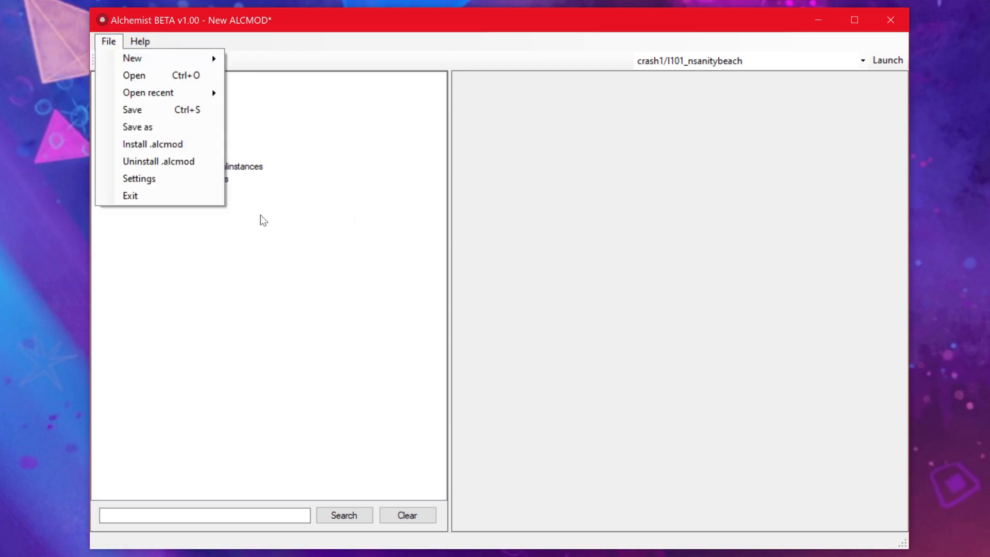
left_click(256, 162)
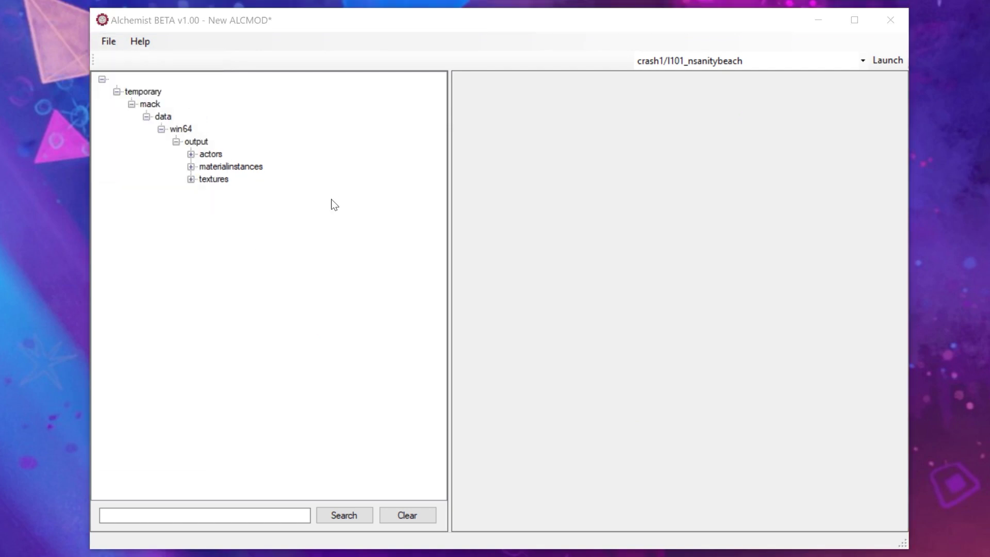
type("b:\\whatever")
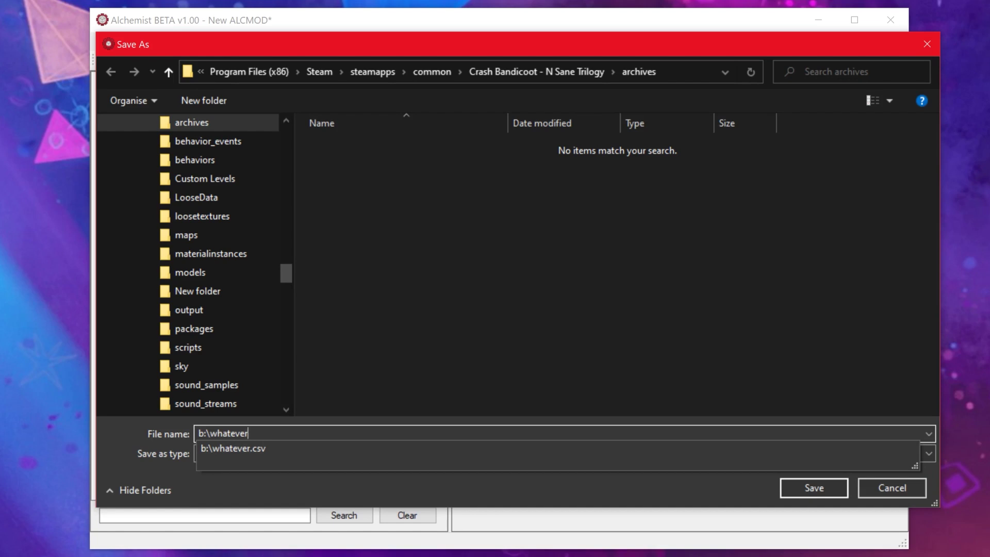
key("Return")
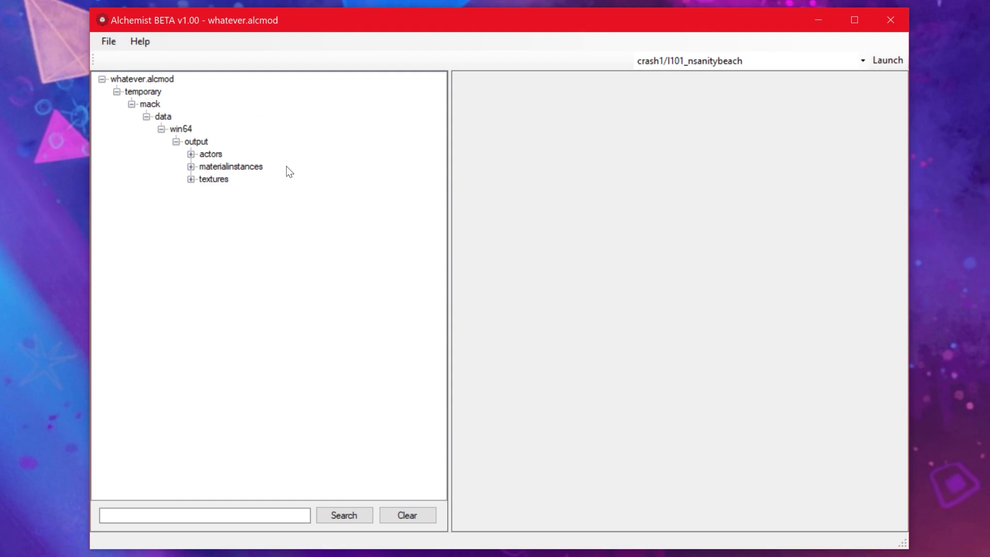
- Examine the imported color map textures in the textures folder, including the CrashBiker, CrashCloth, CrashEyePupil and CrashHair maps
double_click(220, 184)
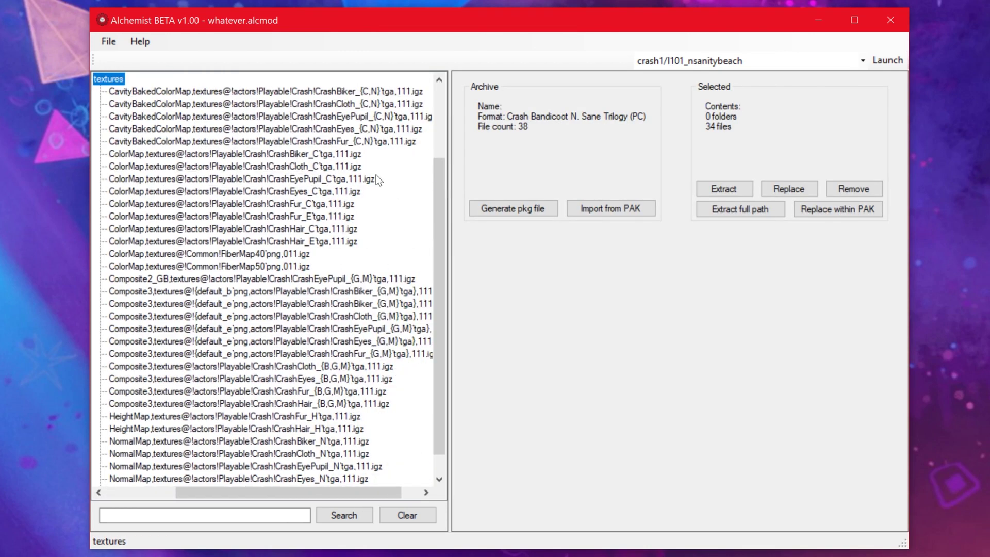
left_click(336, 156)
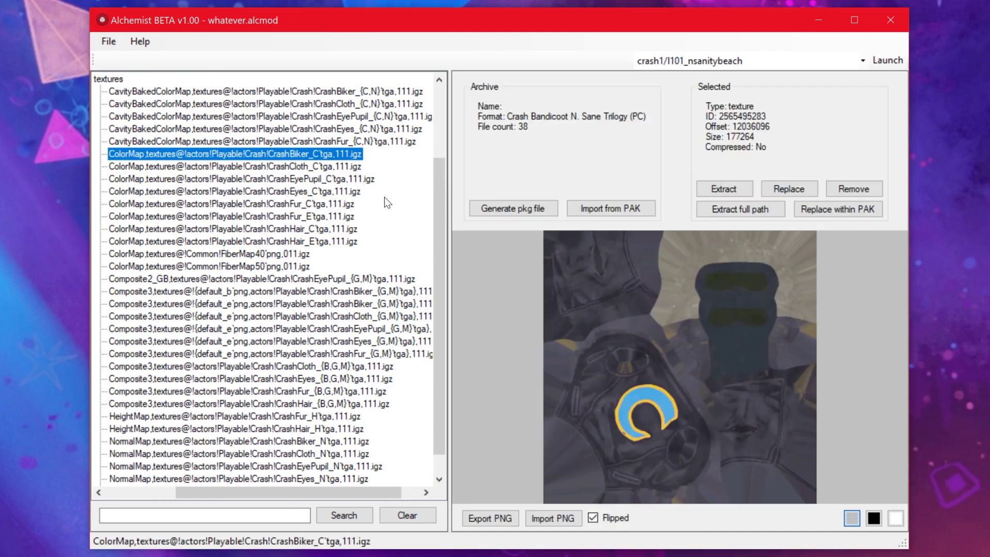
left_click(355, 167)
left_click(348, 177)
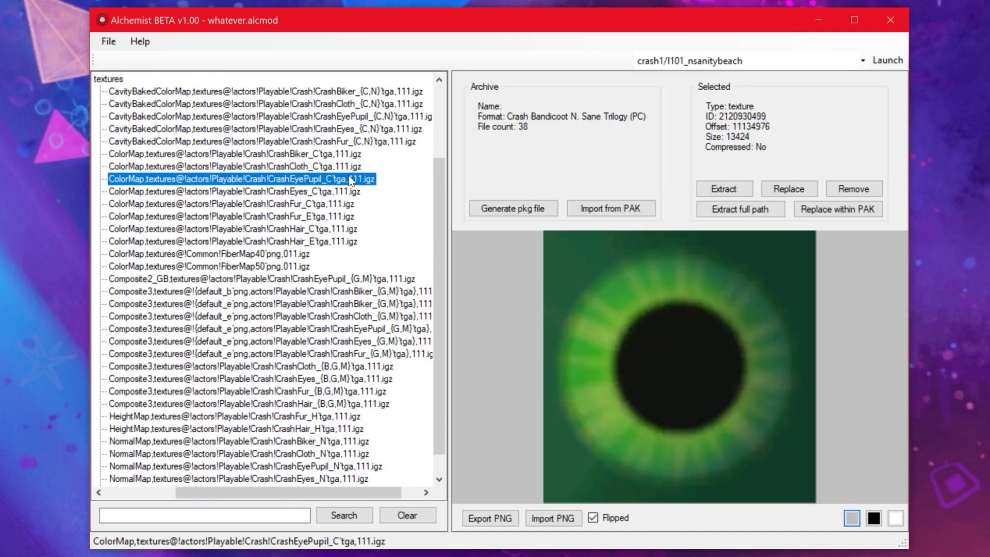
left_click(315, 228)
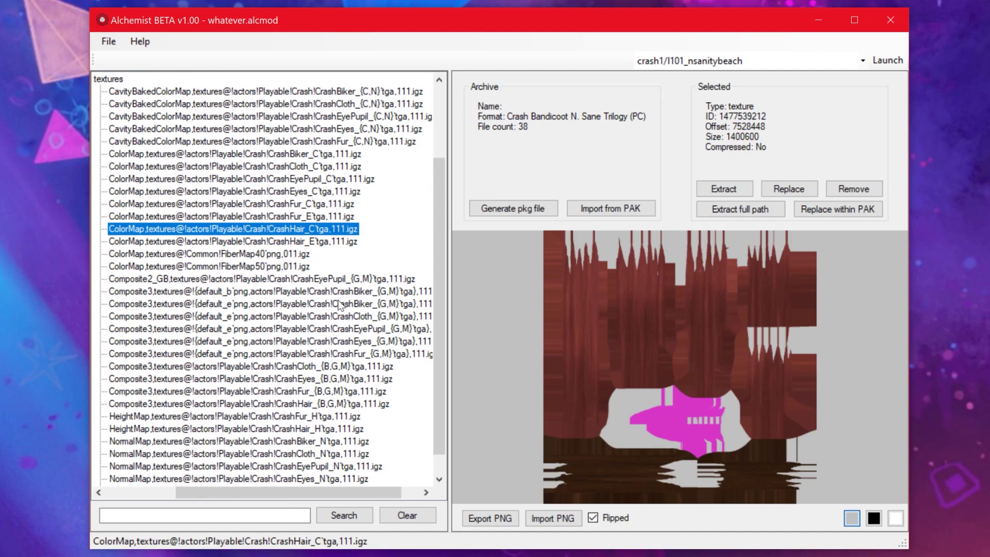
scroll(316, 232, "up", 2)
left_click(316, 229)
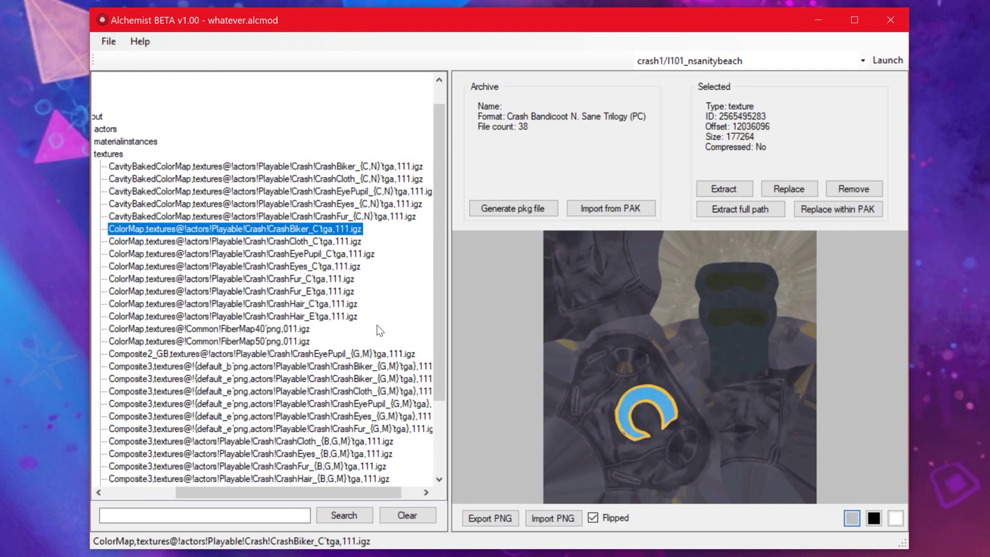
- Replace Crash.igz in actors/Playable with CrashBiker.igz from within whatever.alcmod, and save the mod
scroll(379, 333, "left", 3)
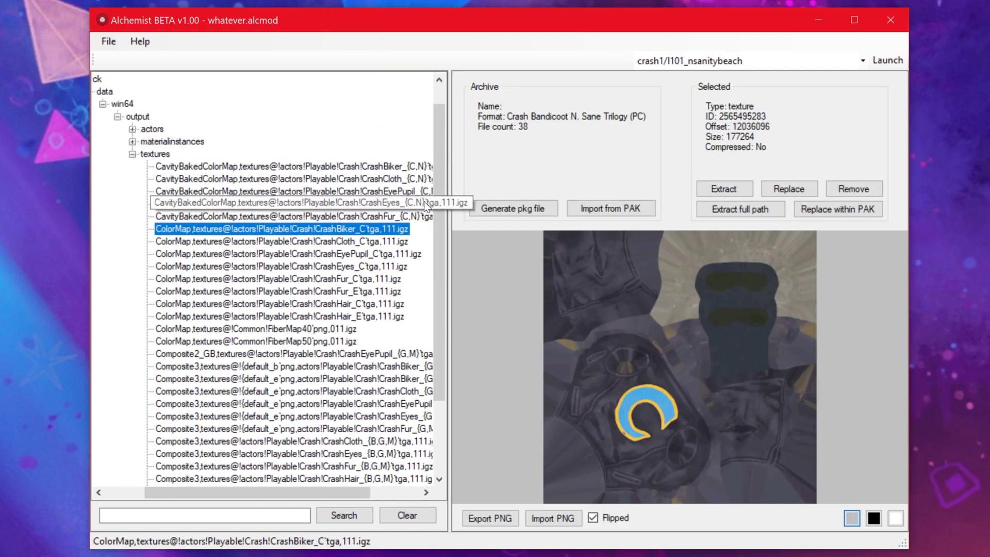
double_click(152, 129)
double_click(171, 141)
left_click(187, 154)
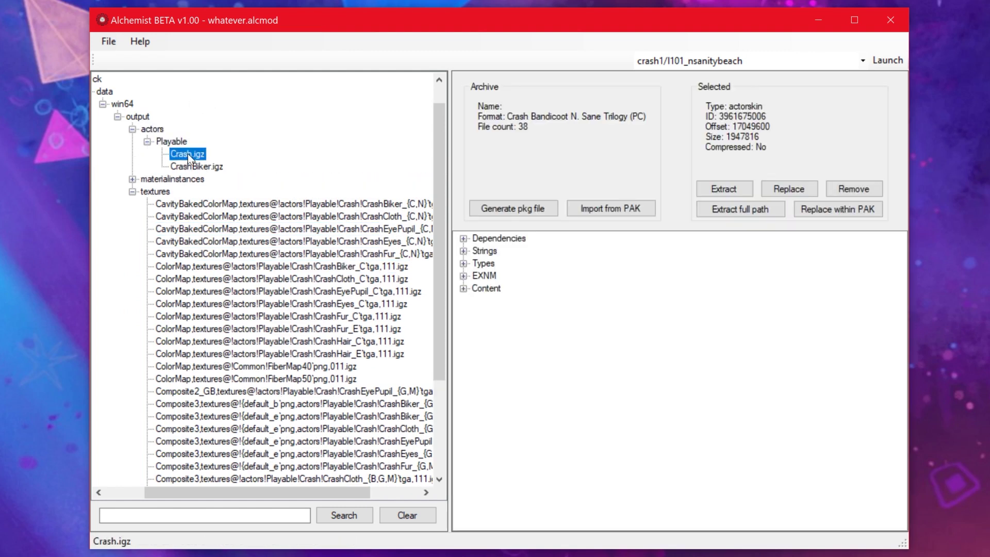
left_click(851, 210)
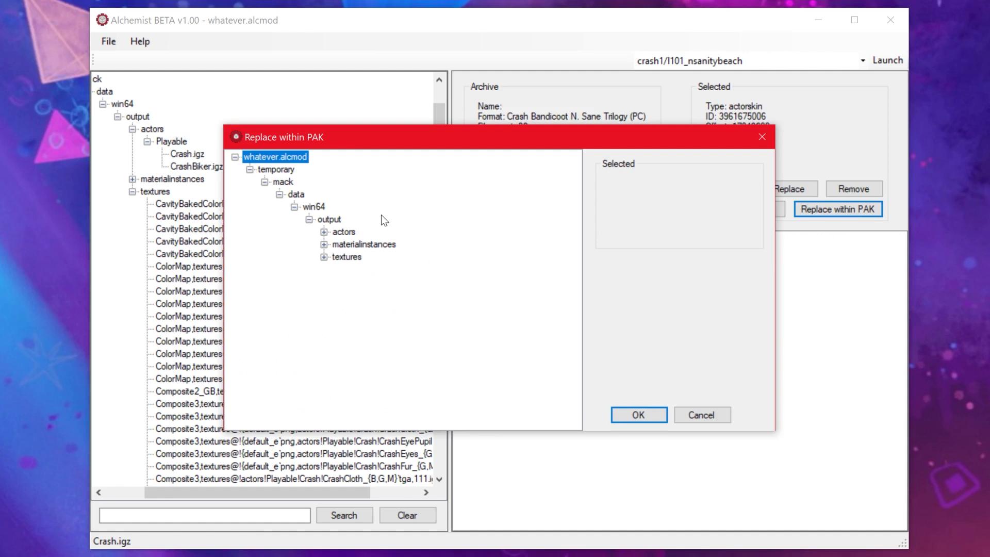
double_click(351, 230)
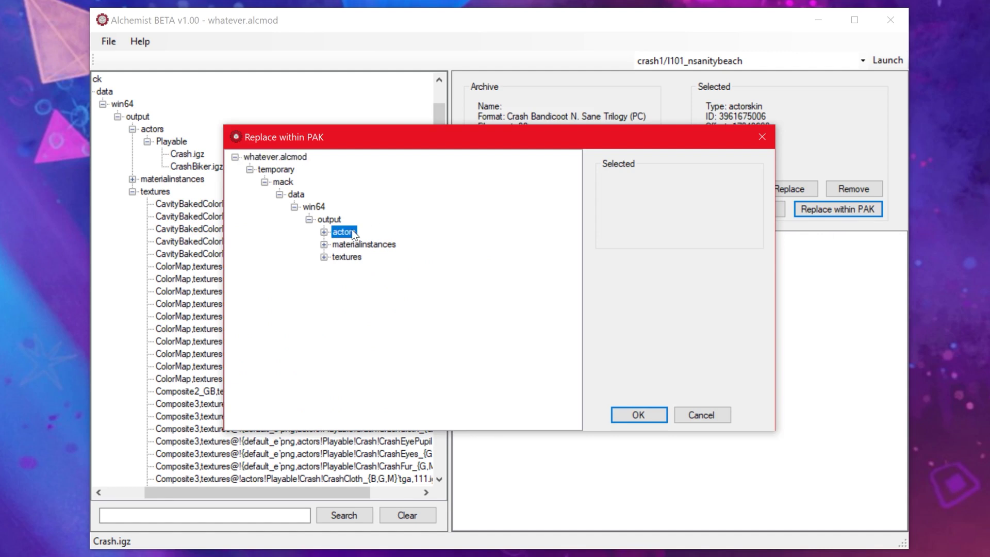
double_click(374, 246)
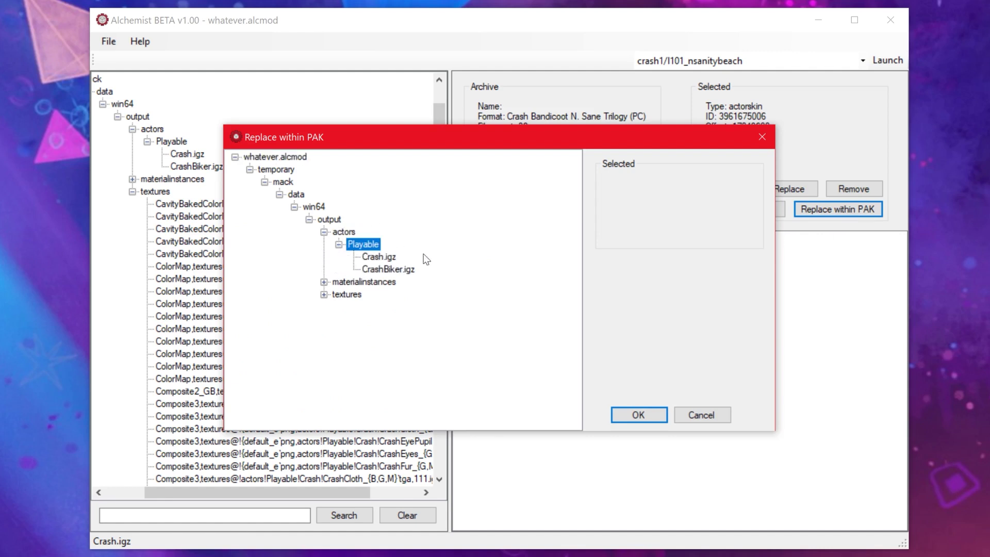
left_click(368, 270)
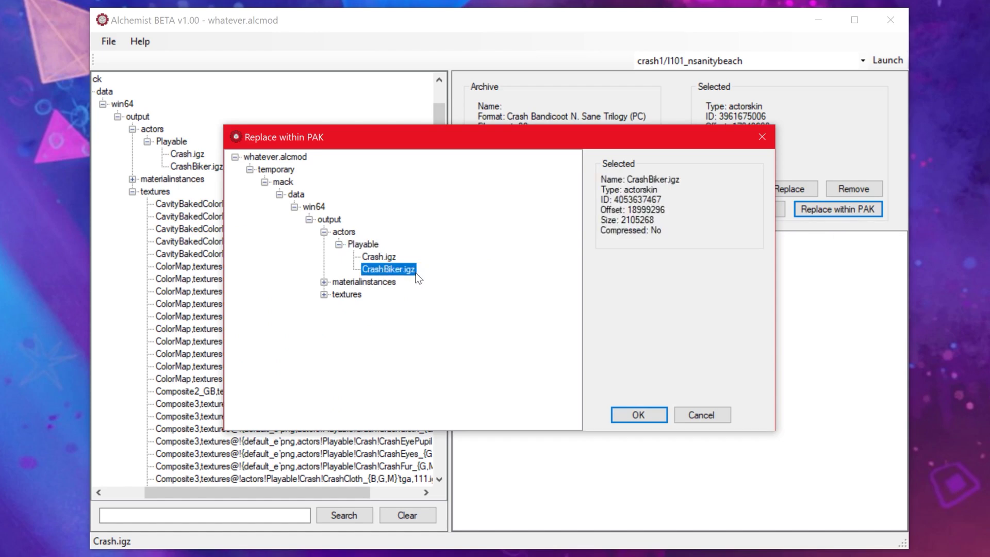
left_click(644, 414)
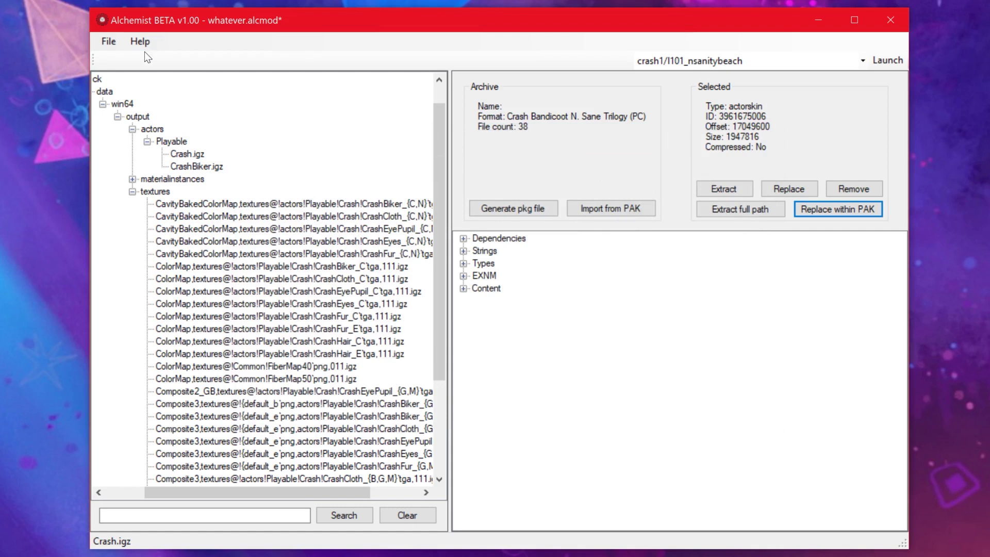
left_click(109, 41)
left_click(132, 106)
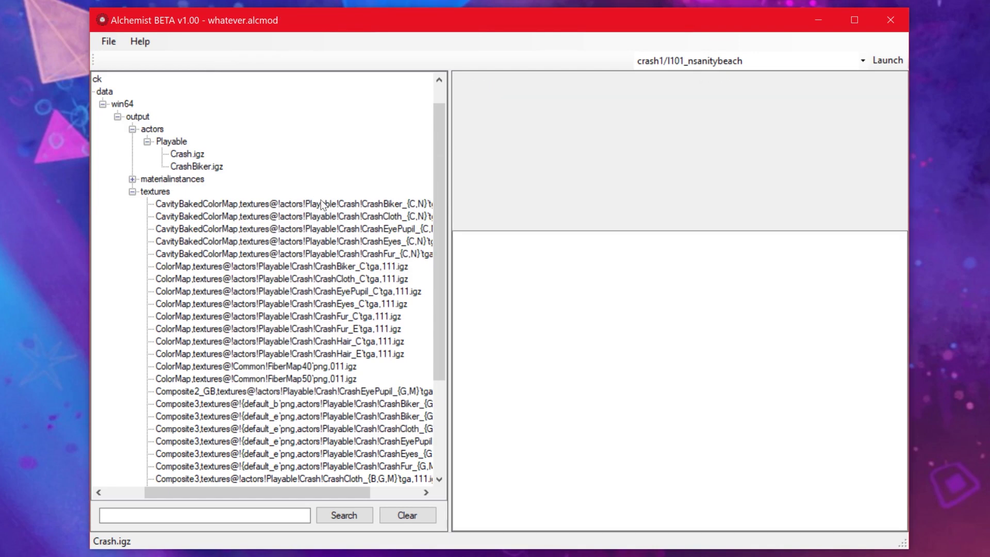
- Examine the dependencies of Crash.igz in actors/Playable, including its Crash_materials and CrashBiker_materials entries
scroll(327, 212, "down", 4)
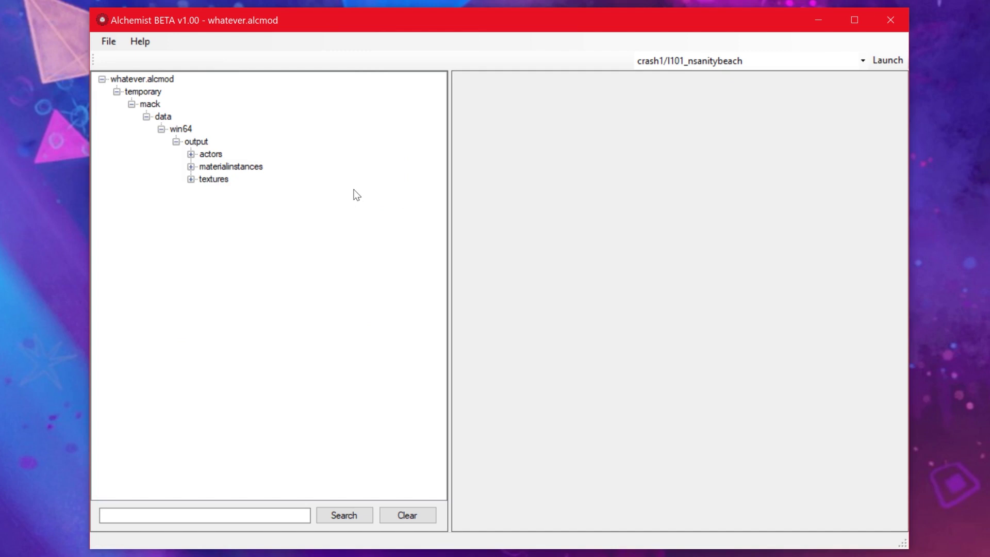
double_click(206, 154)
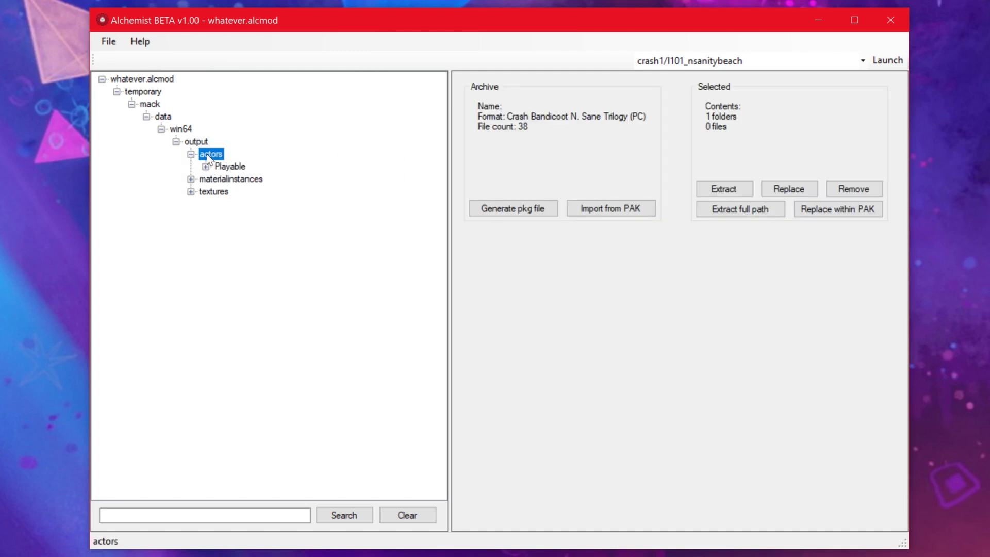
double_click(230, 166)
left_click(245, 179)
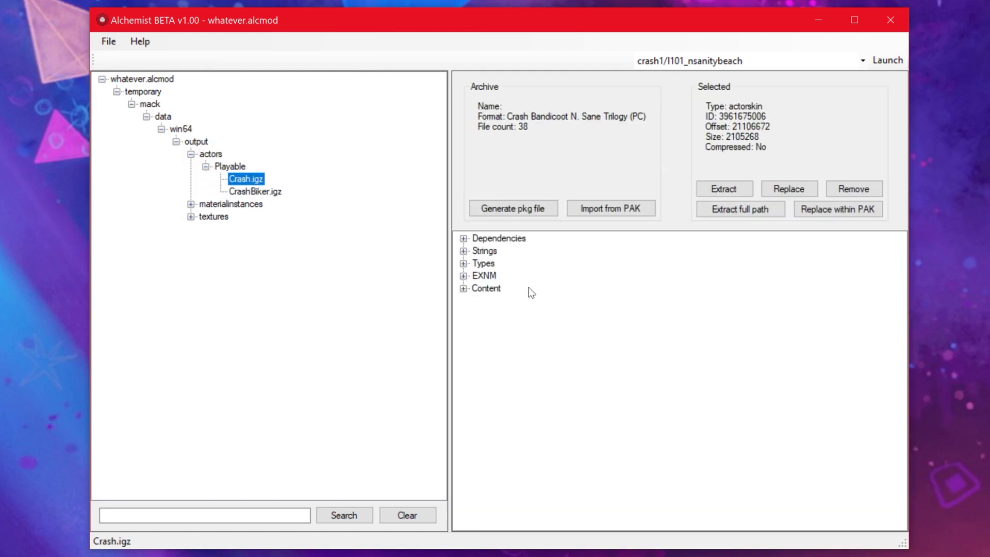
double_click(510, 239)
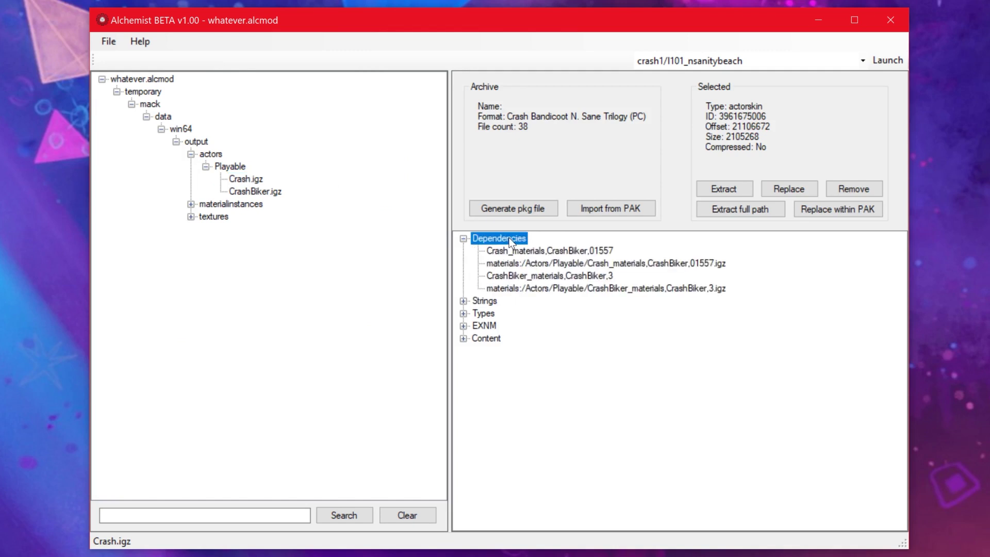
left_click(556, 251)
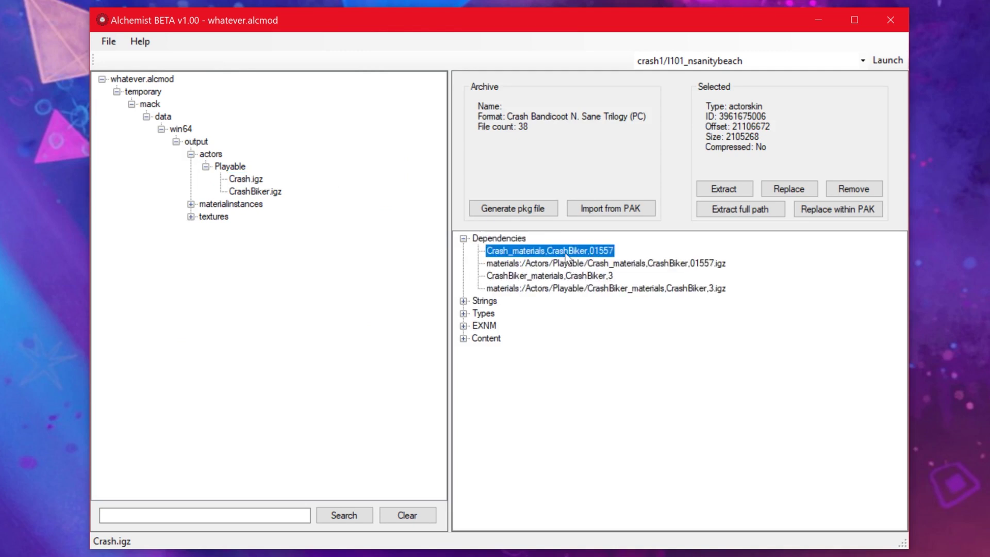
left_click(567, 276)
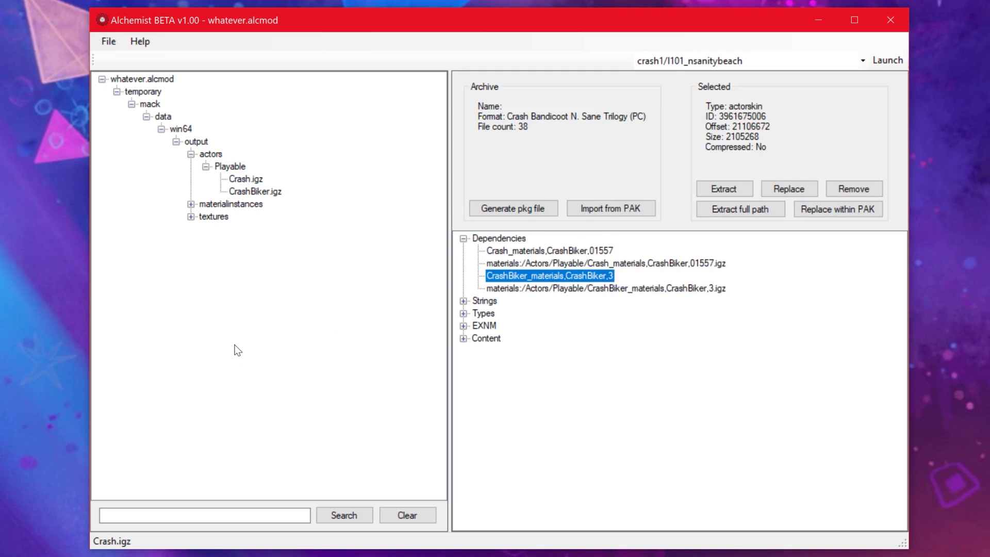
- Remove CrashBiker.igz from the actors/Playable folder of whatever.alcmod
left_click(274, 194)
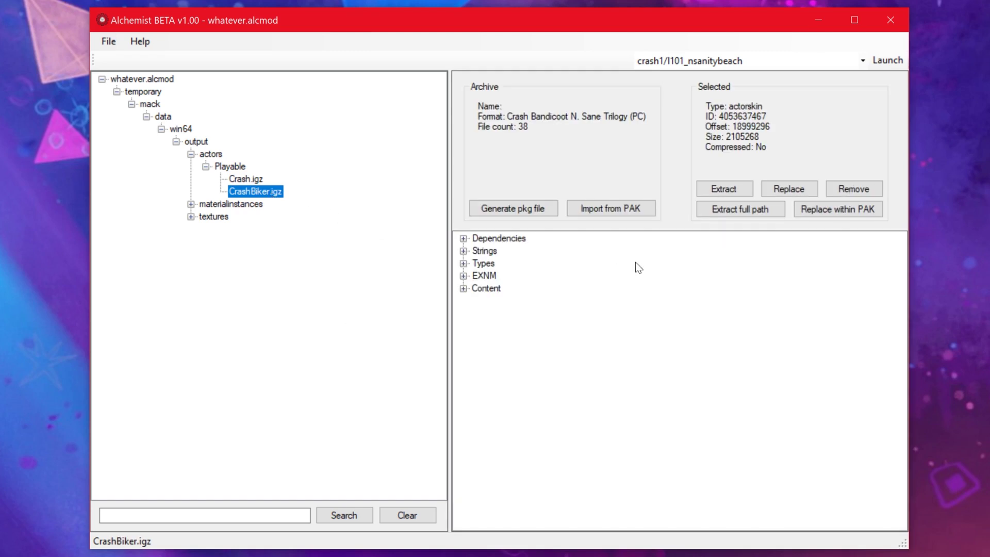
left_click(859, 189)
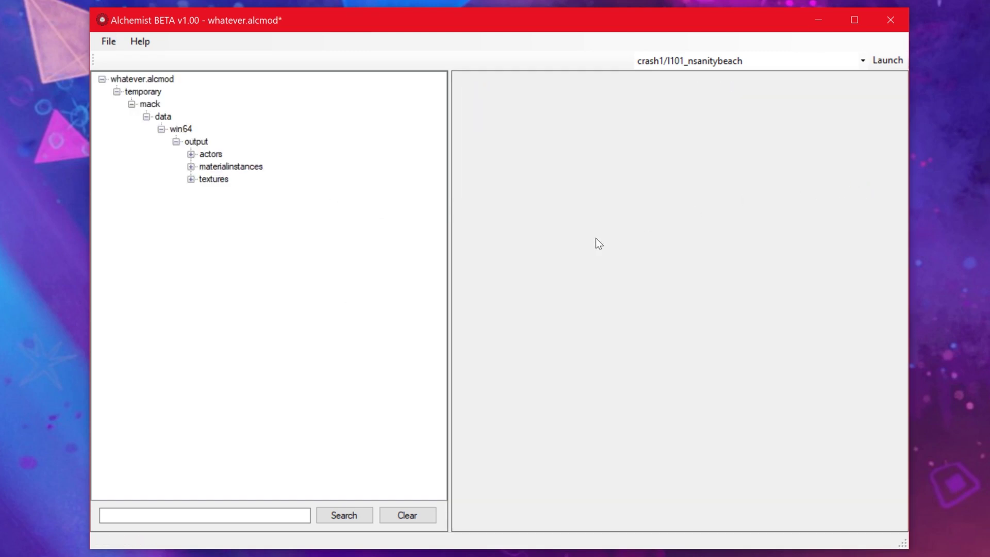
- Save whatever.alcmod, and create a new empty ALCMOD file
left_click(108, 41)
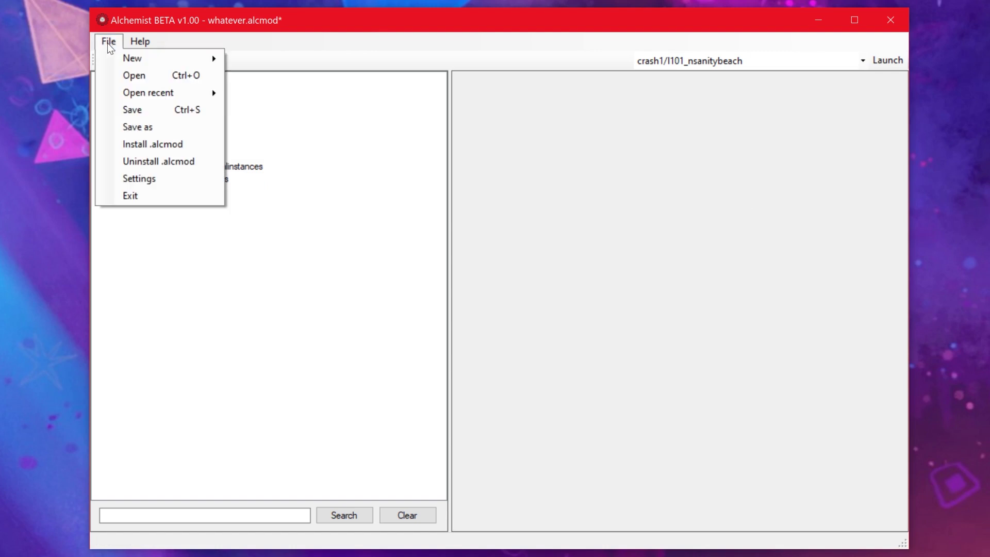
left_click(137, 110)
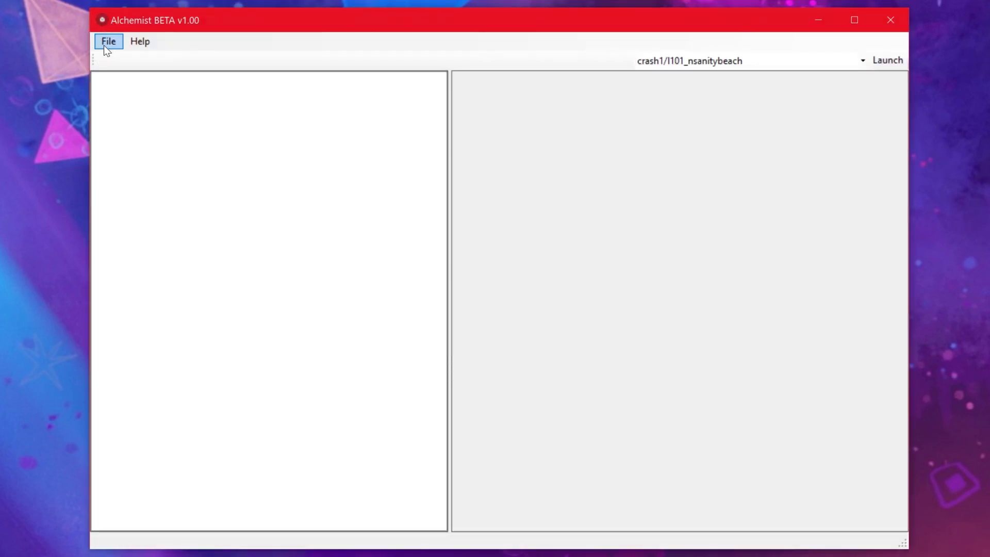
left_click(105, 45)
mouse_move(123, 55)
left_click(286, 76)
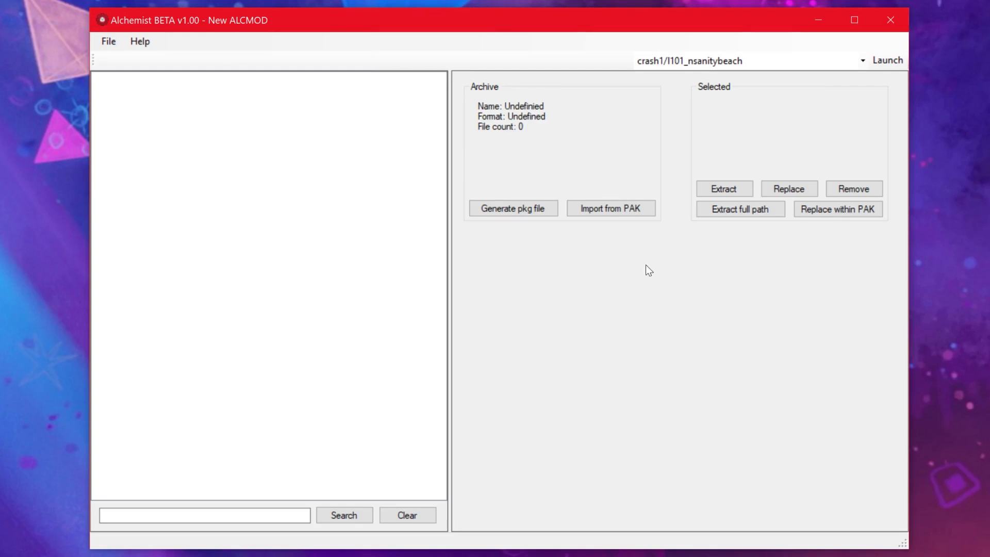
- Open permanent_precache.pak from the NST/NX/archives folder as the source for importing files
left_click(629, 209)
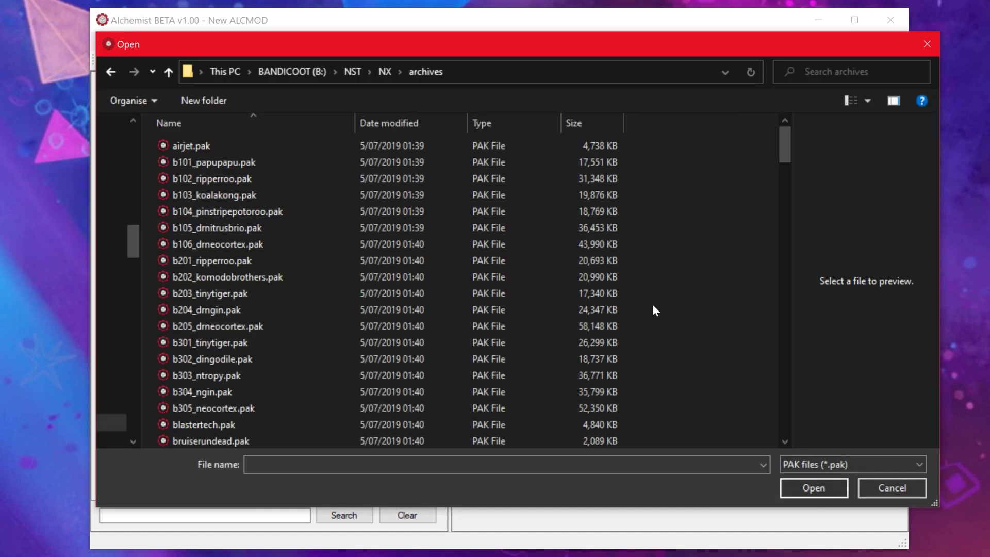
scroll(653, 307, "down", 7)
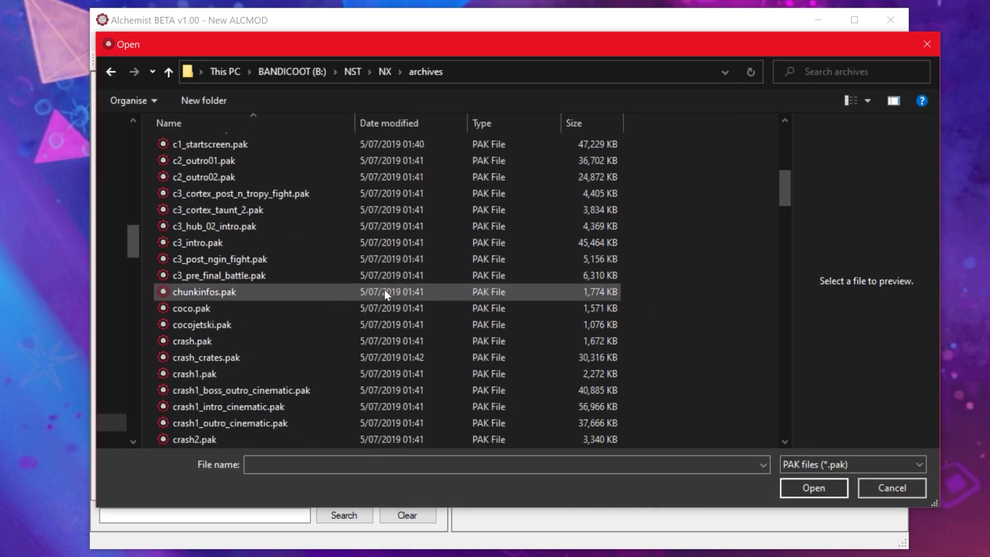
left_click(230, 340)
scroll(619, 315, "down", 1)
scroll(710, 315, "down", 20)
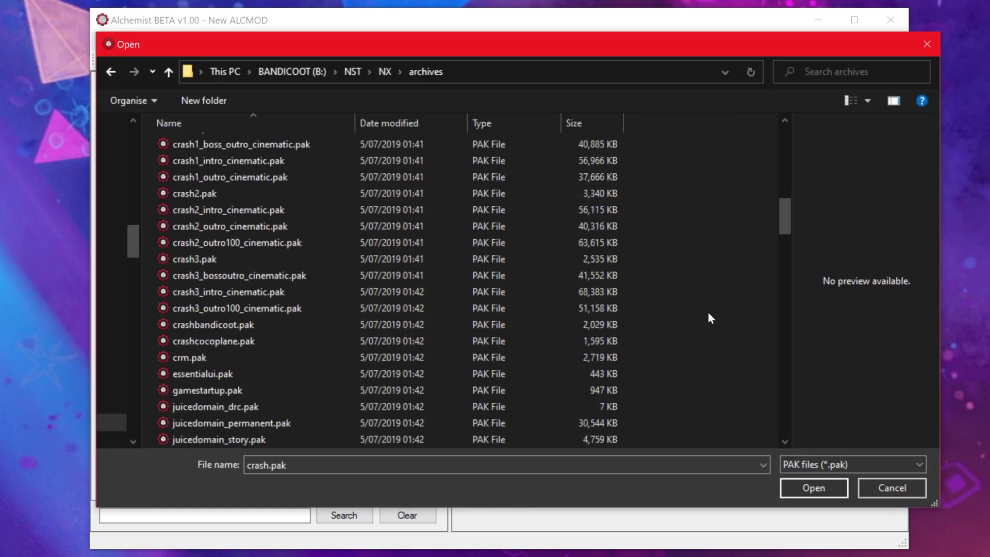
scroll(709, 317, "down", 5)
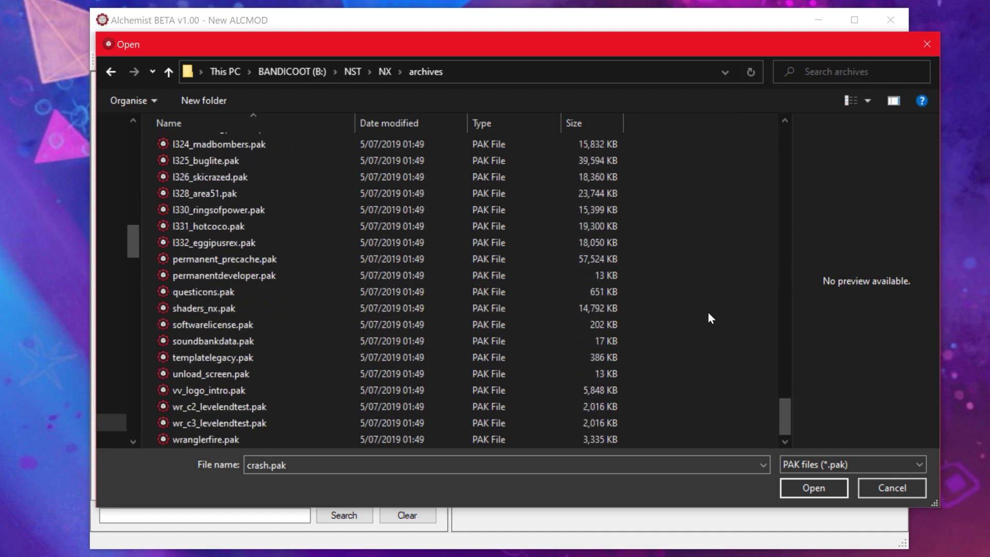
left_click(259, 258)
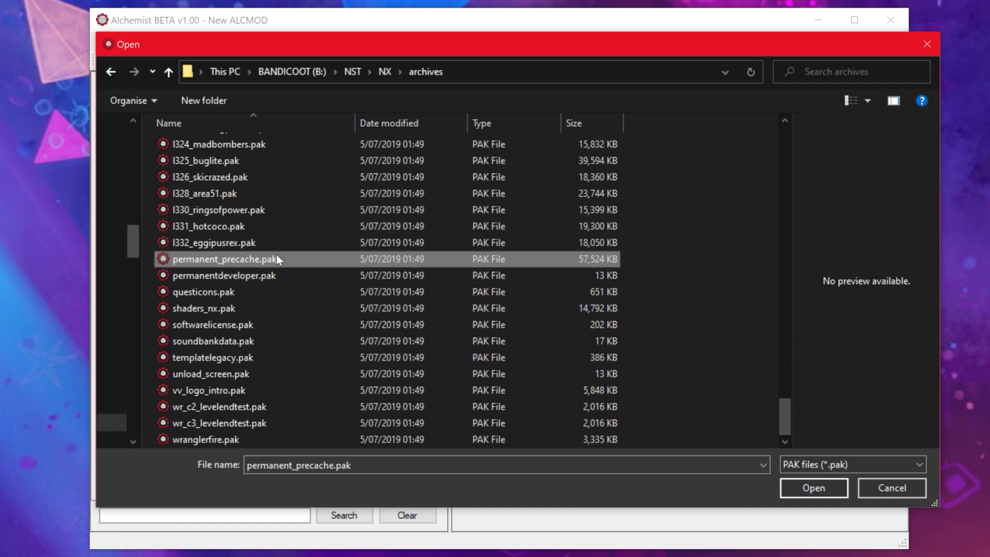
double_click(264, 258)
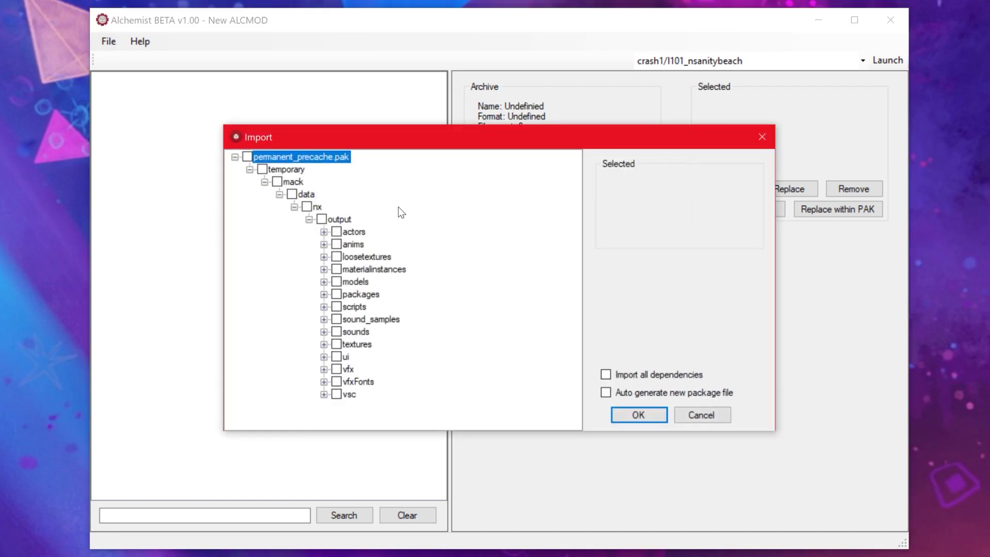
- Import only Crash.igz from actors/Playable into the new mod, without its dependencies
double_click(361, 232)
double_click(371, 281)
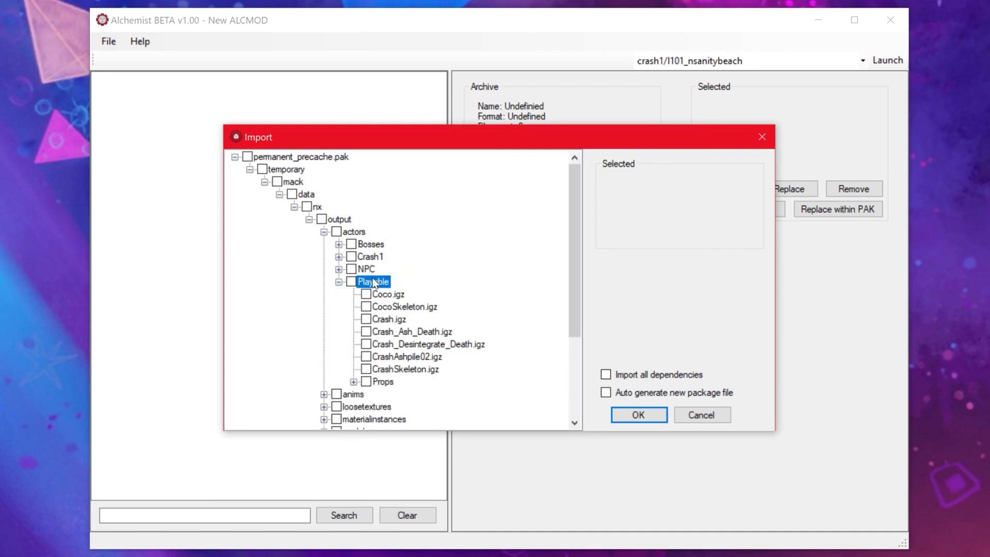
left_click(395, 321)
left_click(366, 319)
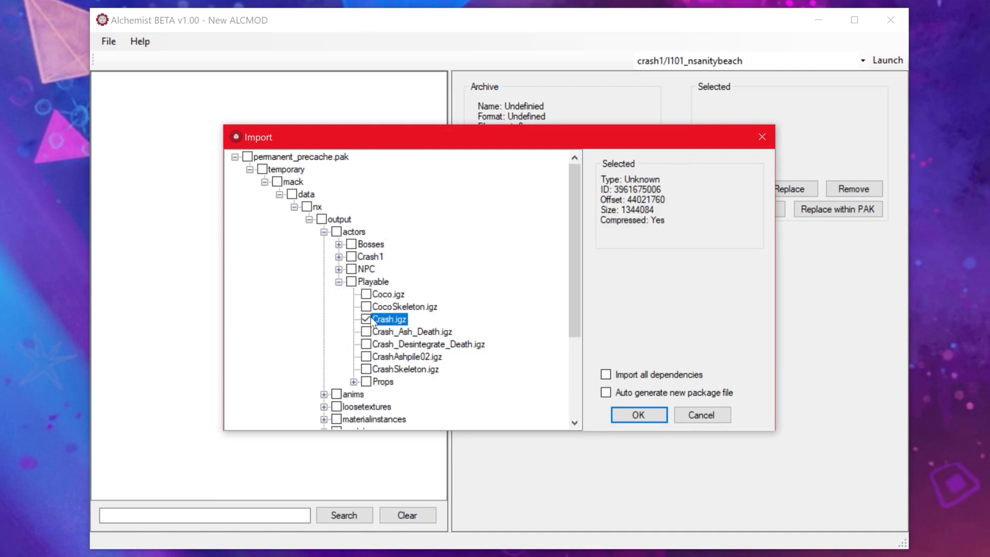
left_click(640, 418)
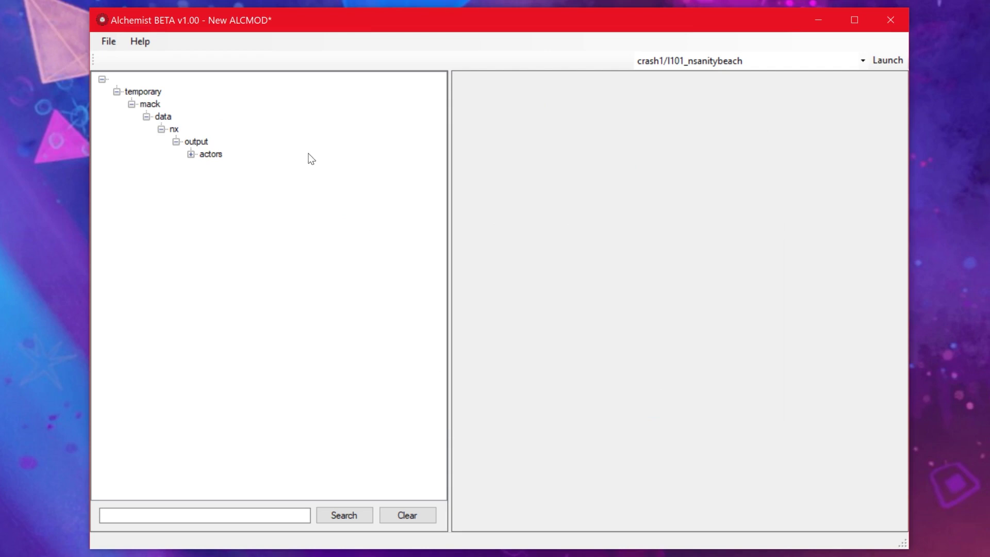
- Import CrashBiker.igz with all dependencies from actors/Playable in l308_hogride.pak, and save the mod as bikerswitch.alcmod
left_click(211, 154)
left_click(613, 206)
double_click(381, 281)
left_click(385, 294)
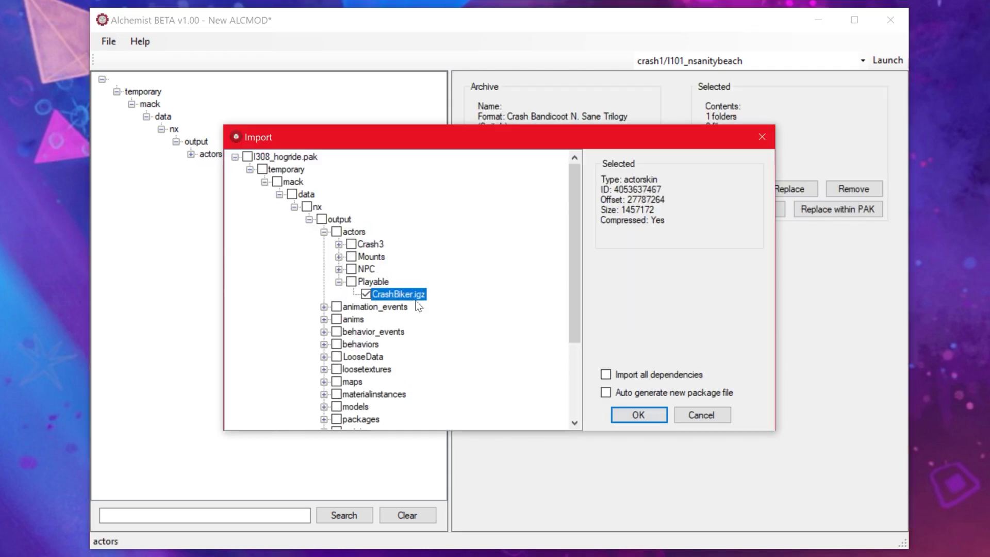
left_click(645, 375)
left_click(648, 419)
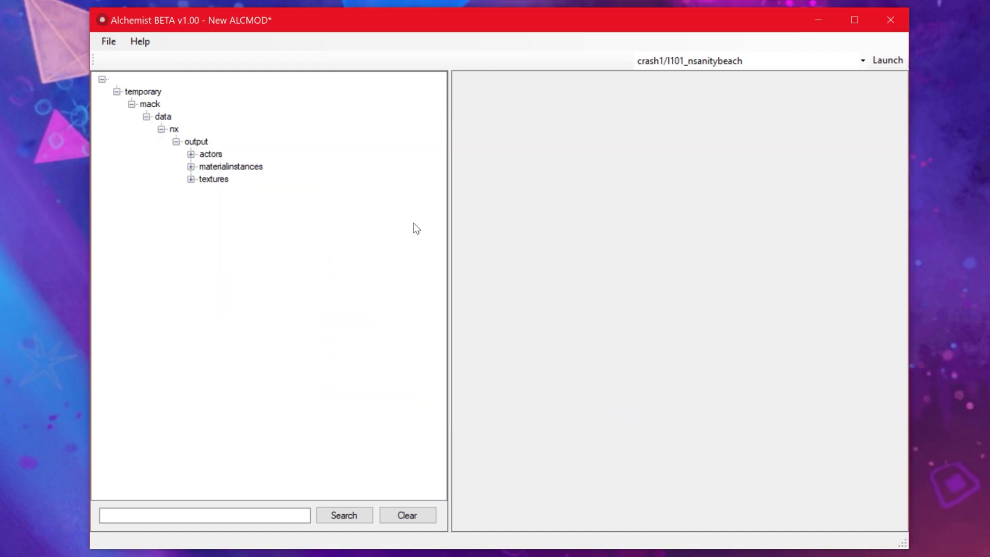
left_click(108, 41)
left_click(126, 109)
- Replace Crash.igz in actors/Playable with CrashBiker.igz from within bikerswitch.alcmod
left_click(256, 180)
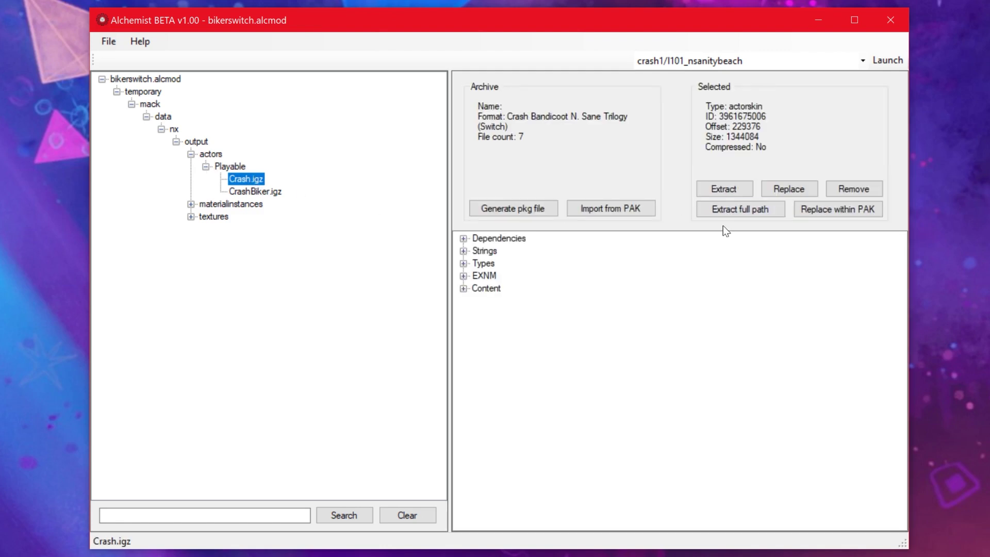
left_click(834, 215)
double_click(343, 232)
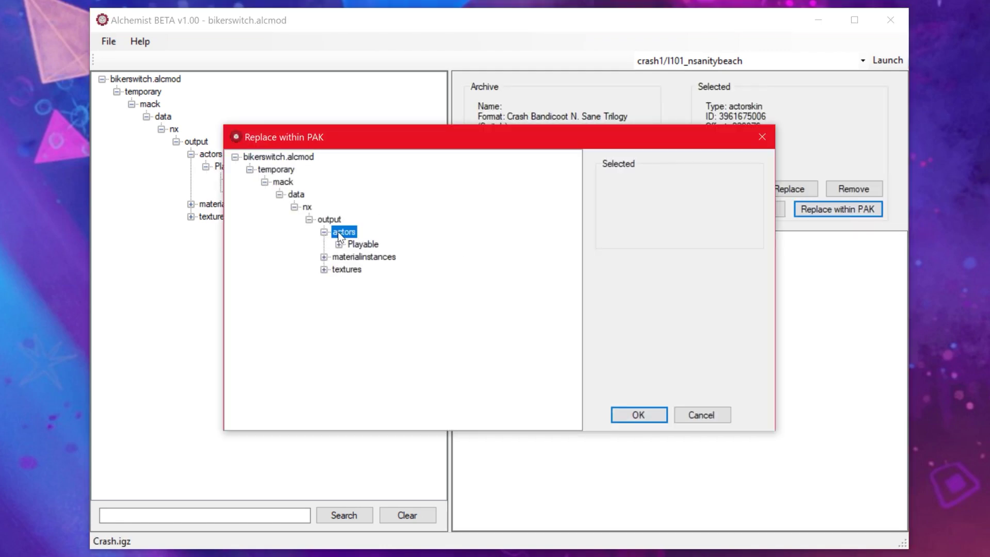
double_click(356, 245)
left_click(389, 269)
left_click(622, 416)
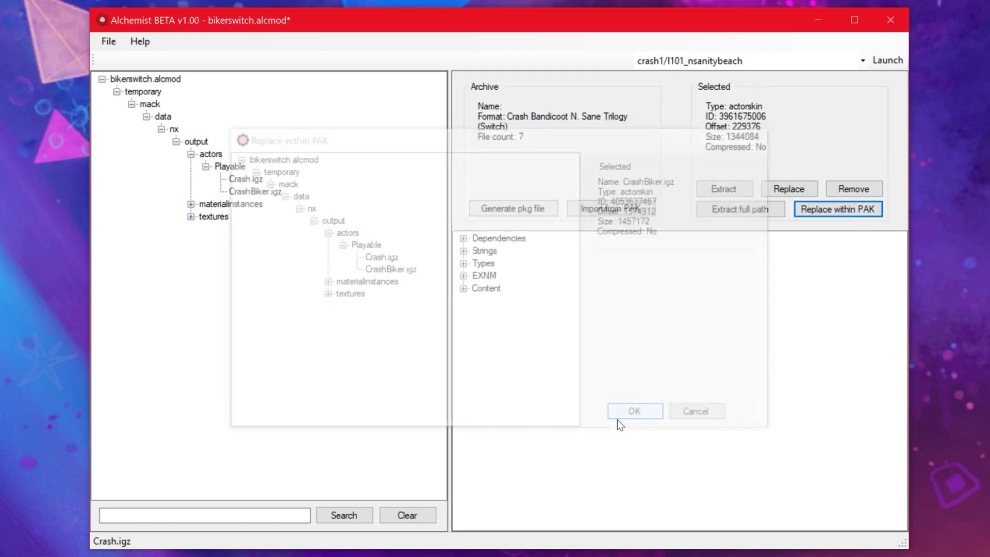
- Remove CrashBiker.igz from bikerswitch.alcmod, and save the mod
left_click(854, 188)
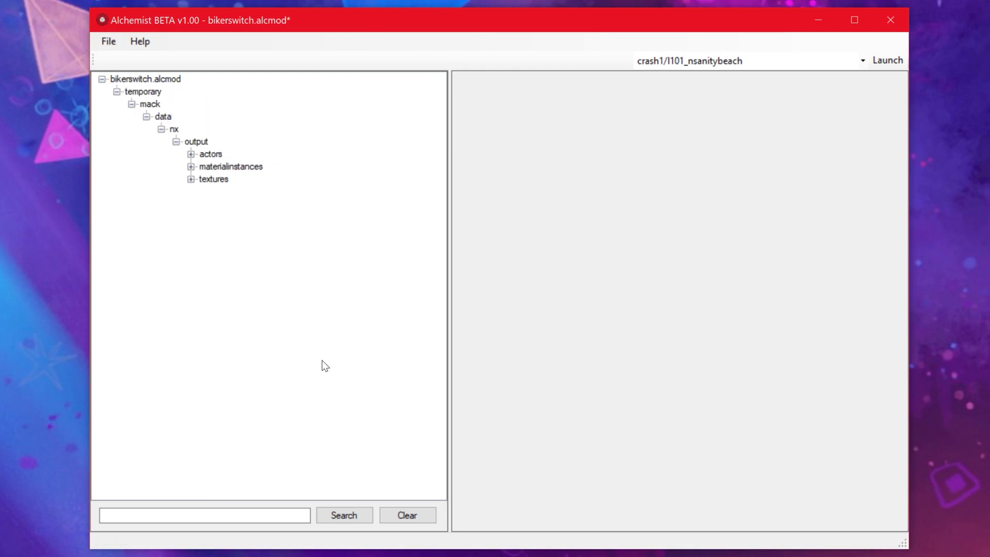
left_click(108, 42)
left_click(176, 111)
- Install the bikerswitch.alcmod mod, sorting the files by date modified to find it
left_click(108, 41)
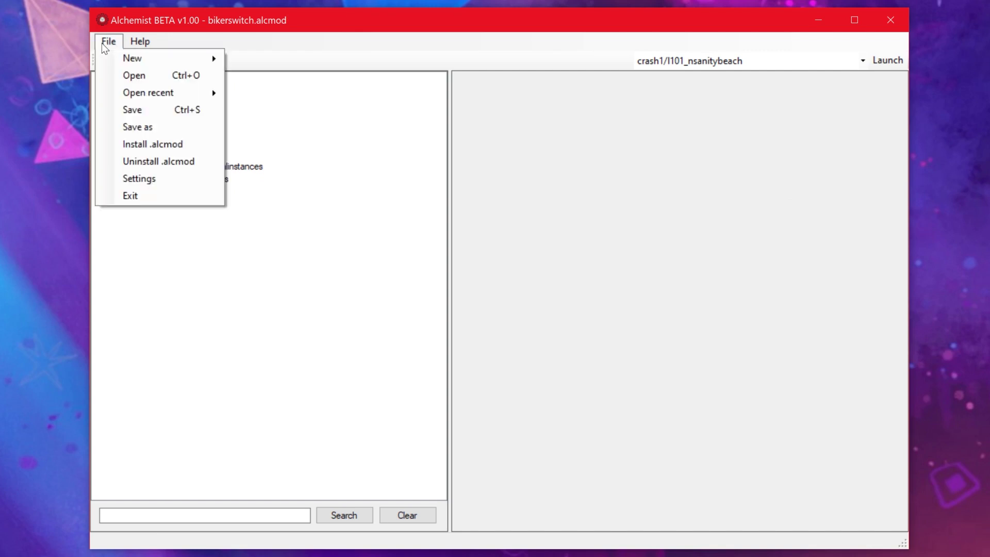
left_click(166, 145)
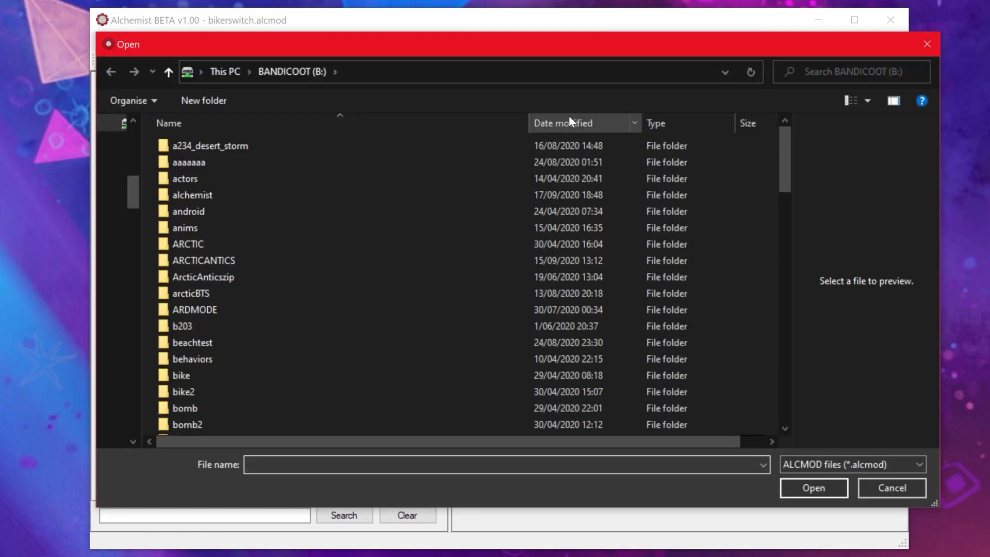
left_click(568, 120)
double_click(233, 148)
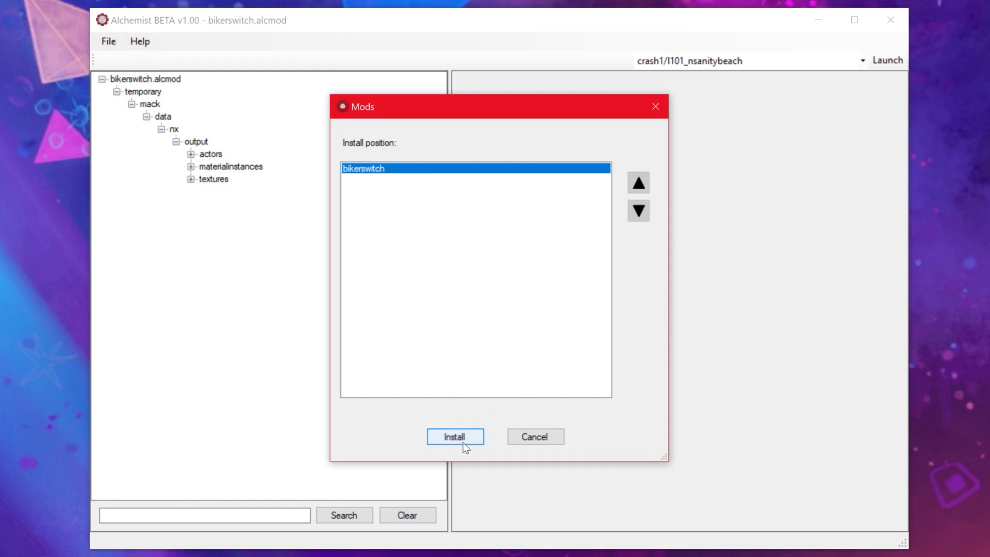
left_click(461, 440)
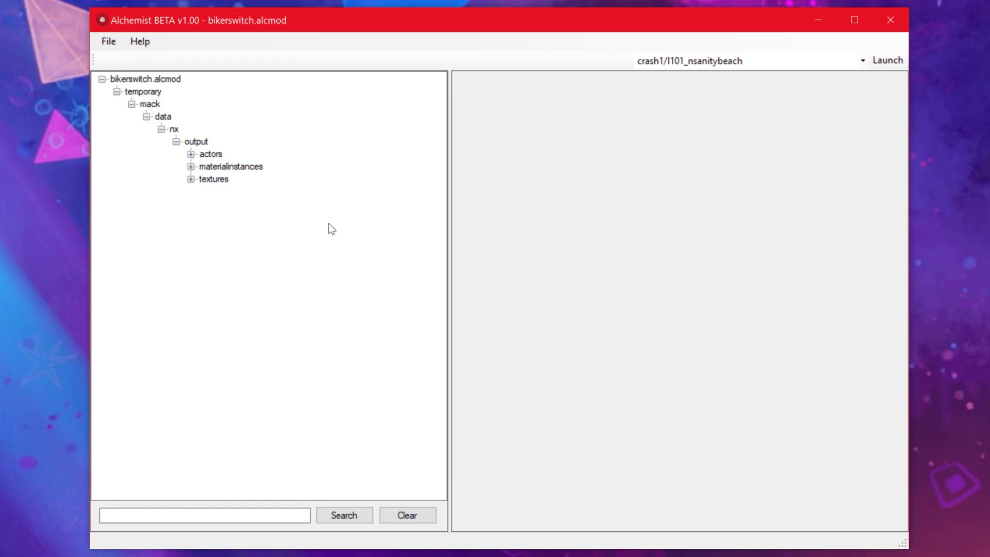
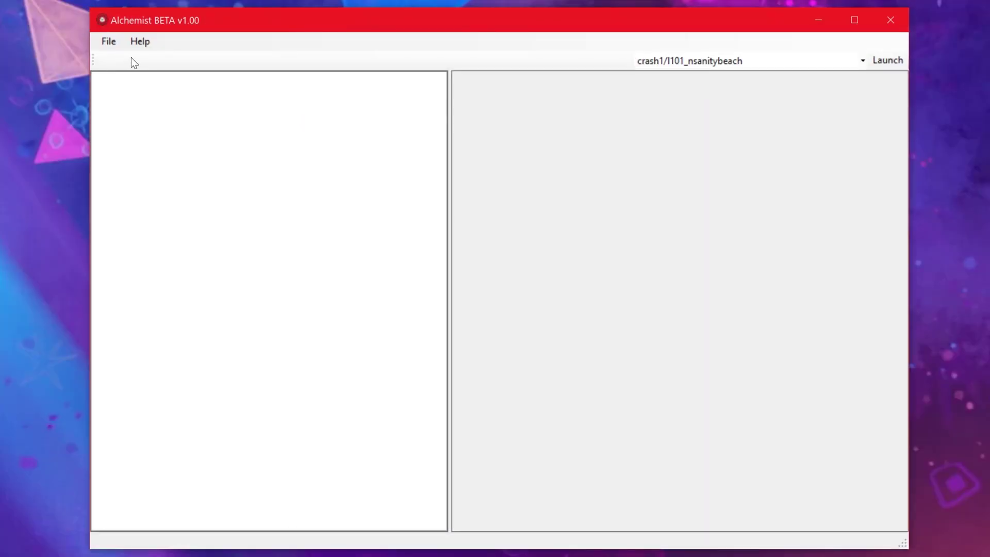
- Create a new ALCMOD file and open L101_NSanityBeach.pak from the game's archives folder for importing
left_click(108, 41)
mouse_move(216, 59)
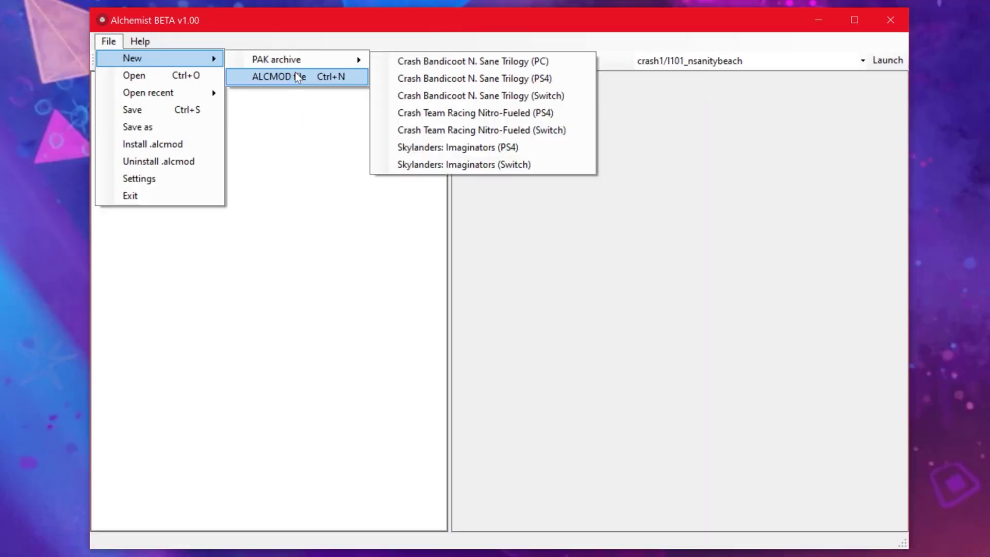
left_click(278, 77)
left_click(572, 218)
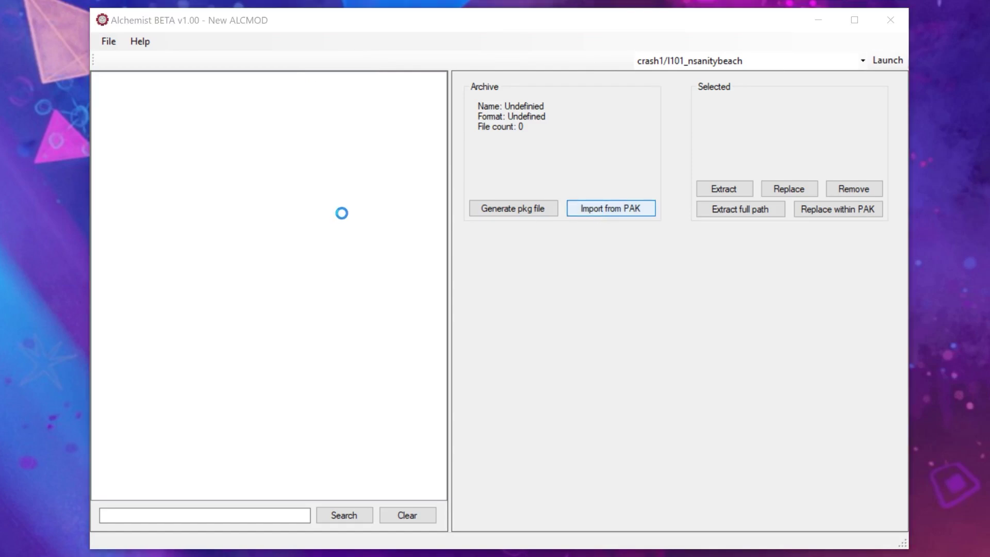
scroll(673, 249, "down", 20)
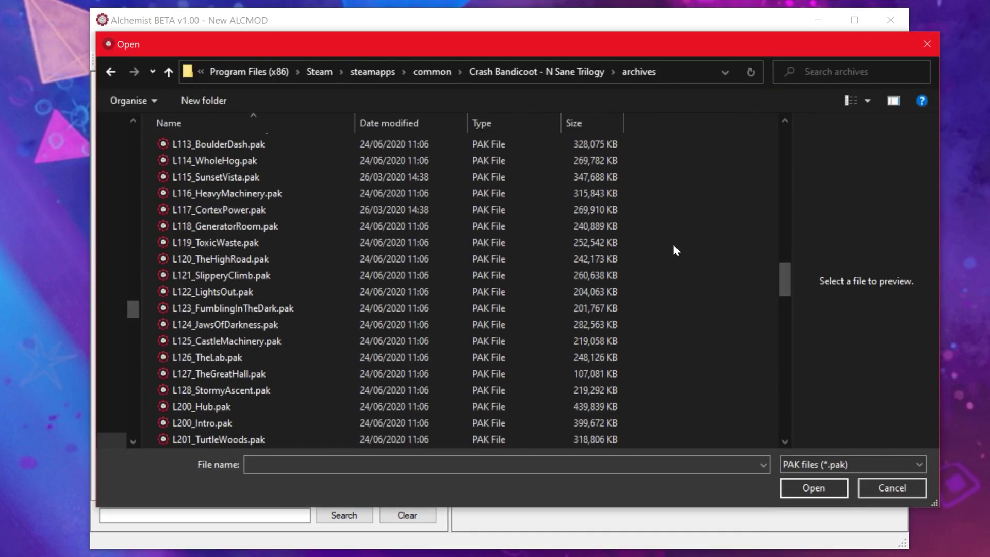
scroll(639, 253, "up", 5)
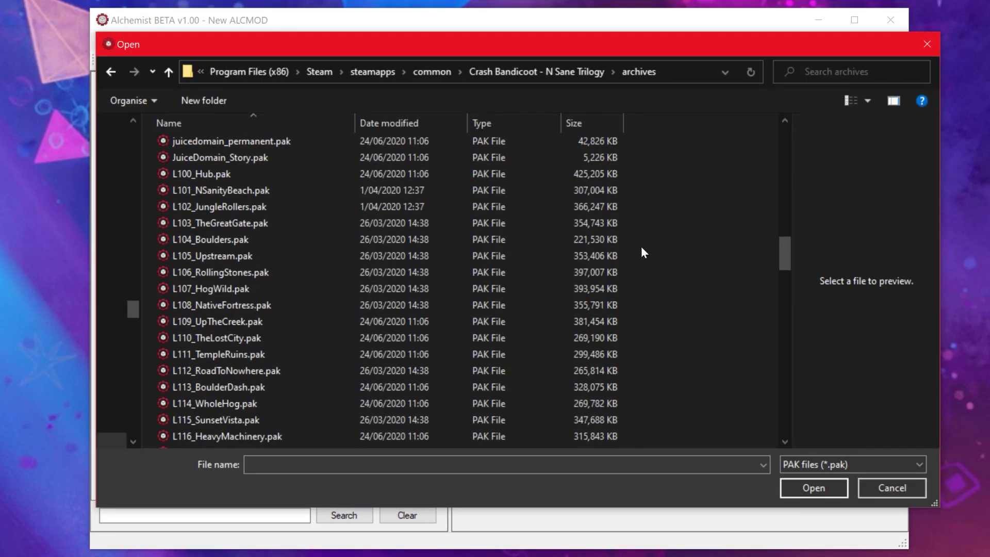
left_click(233, 189)
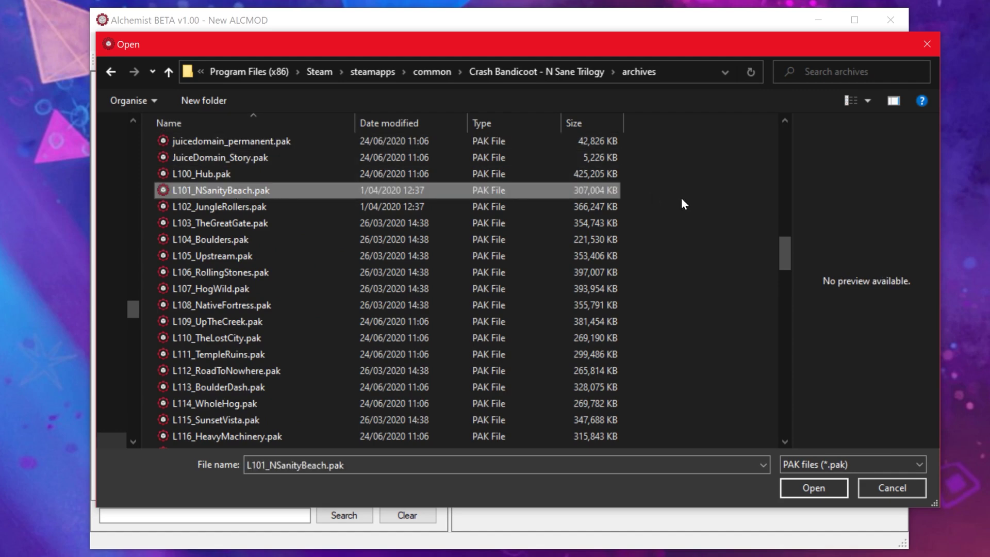
double_click(317, 191)
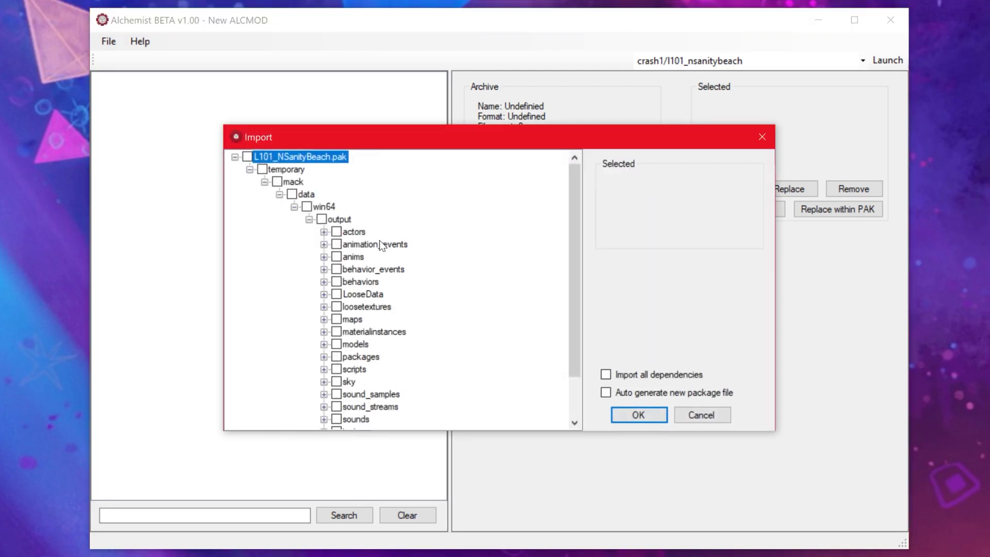
- Mark the CB1_MainTheme_01 music stream in sound_streams/wavs/Music for import
scroll(413, 291, "down", 1)
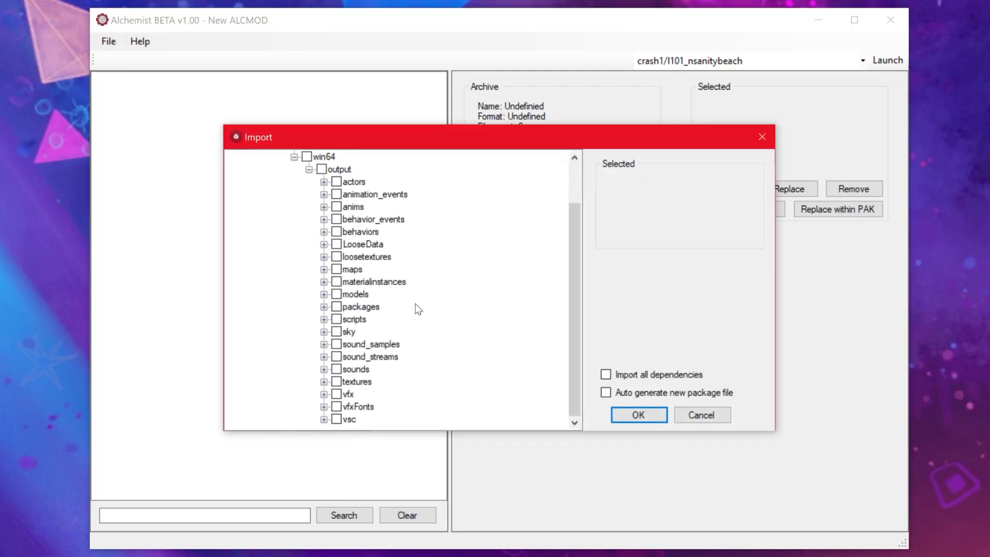
double_click(390, 357)
double_click(367, 369)
double_click(383, 381)
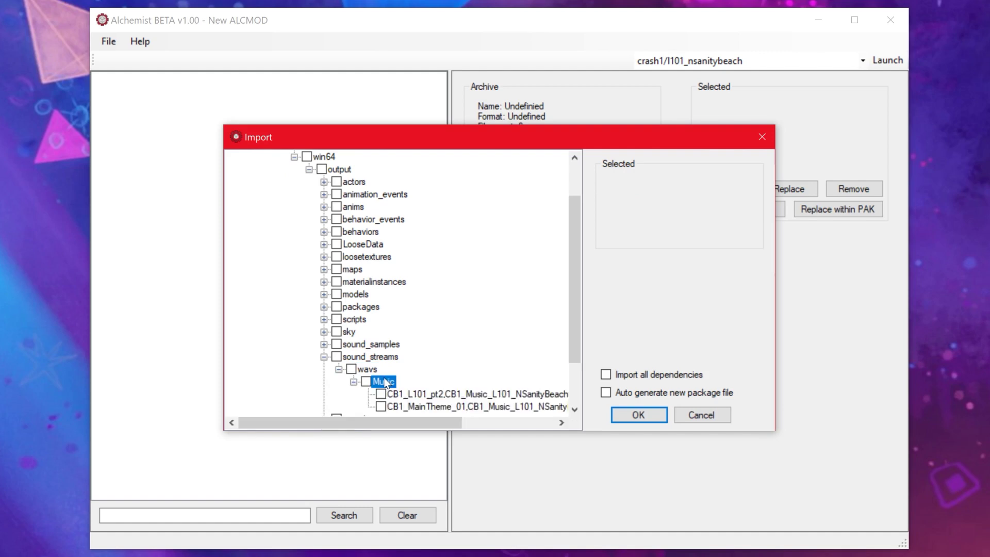
left_click(454, 344)
left_click(381, 344)
left_click_drag(419, 422, 444, 422)
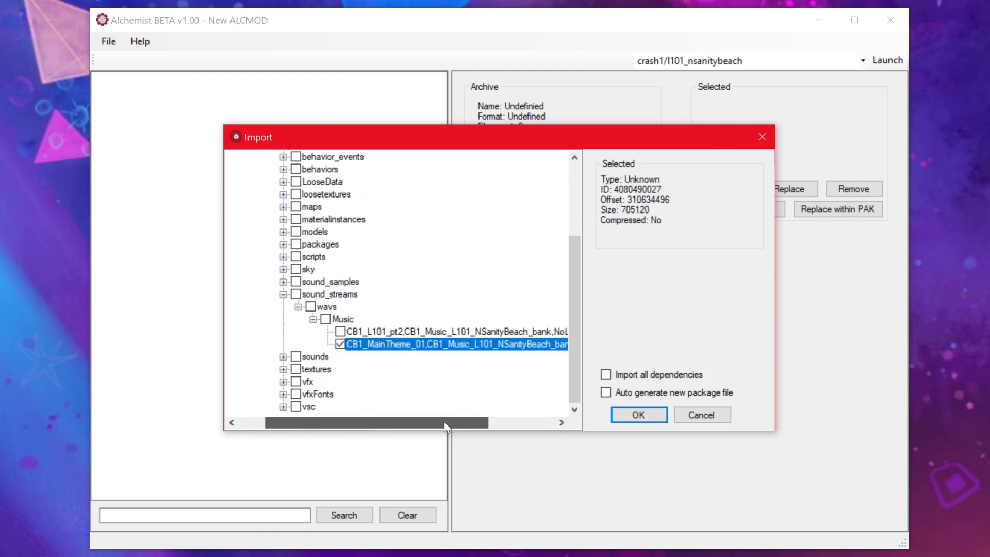
- Mark cb1_music_l101_nsanitybeach_bank.igz in sounds/banks/music for import
double_click(314, 356)
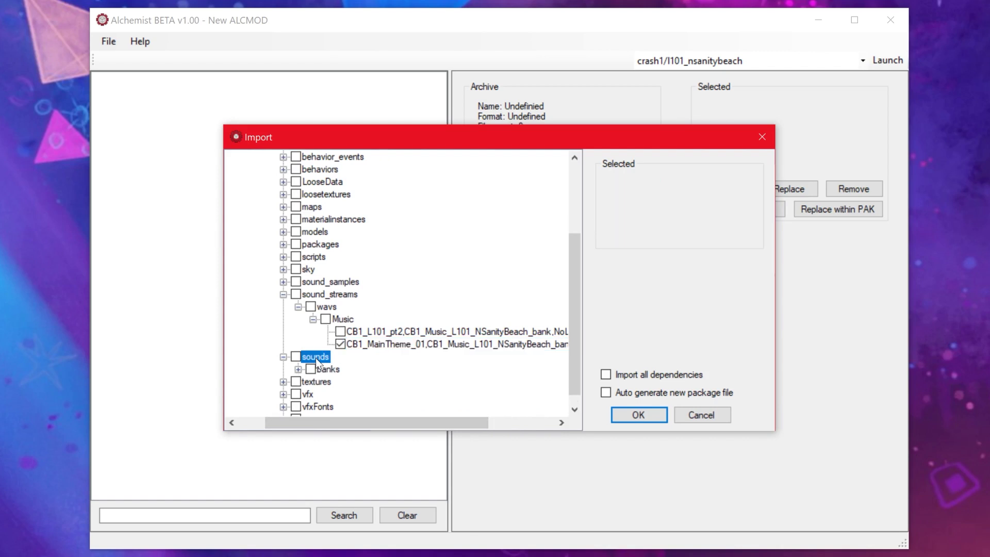
double_click(338, 369)
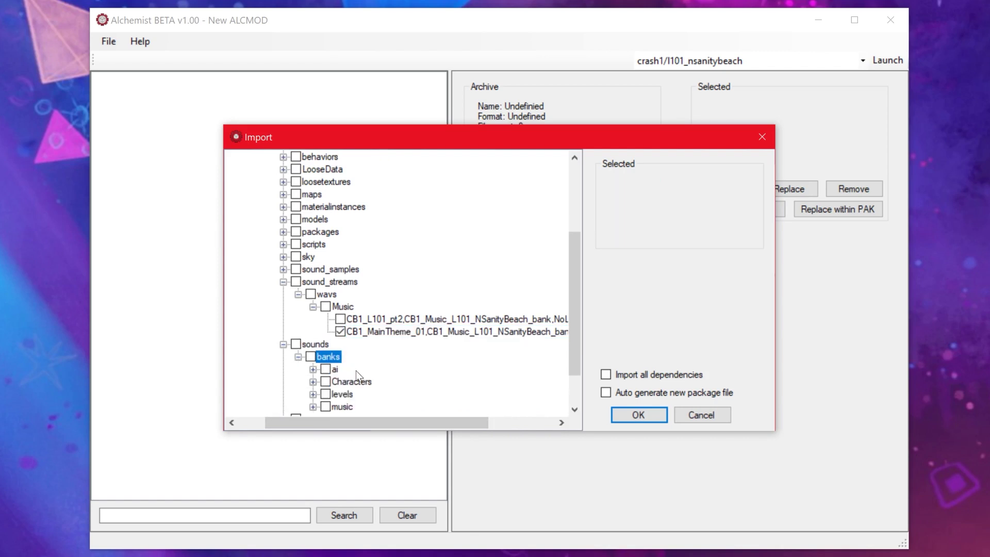
scroll(355, 370, "down", 2)
left_click(342, 357)
double_click(343, 357)
left_click(339, 357)
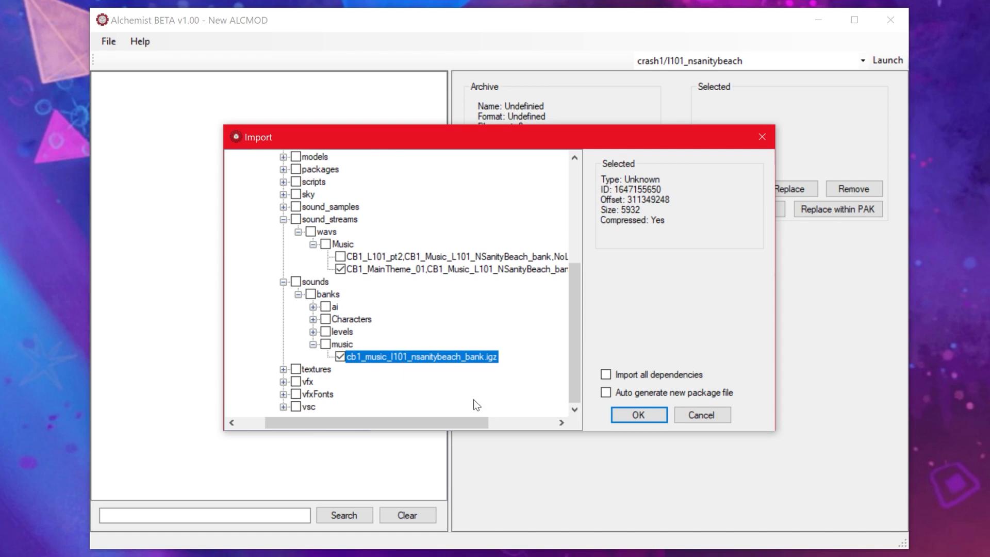
- Import the marked music stream and sound bank, and save the new mod as music.alcmod
left_click(642, 418)
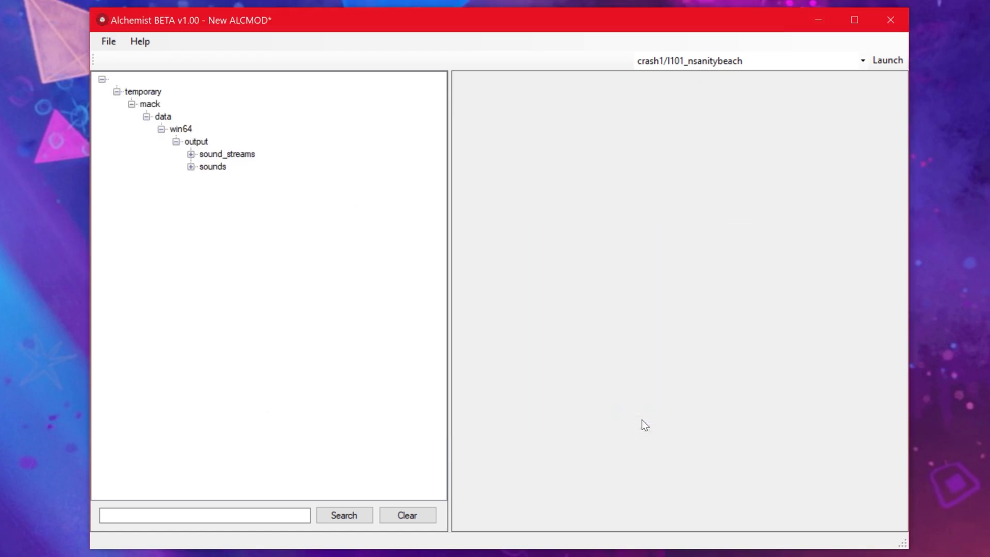
left_click(108, 41)
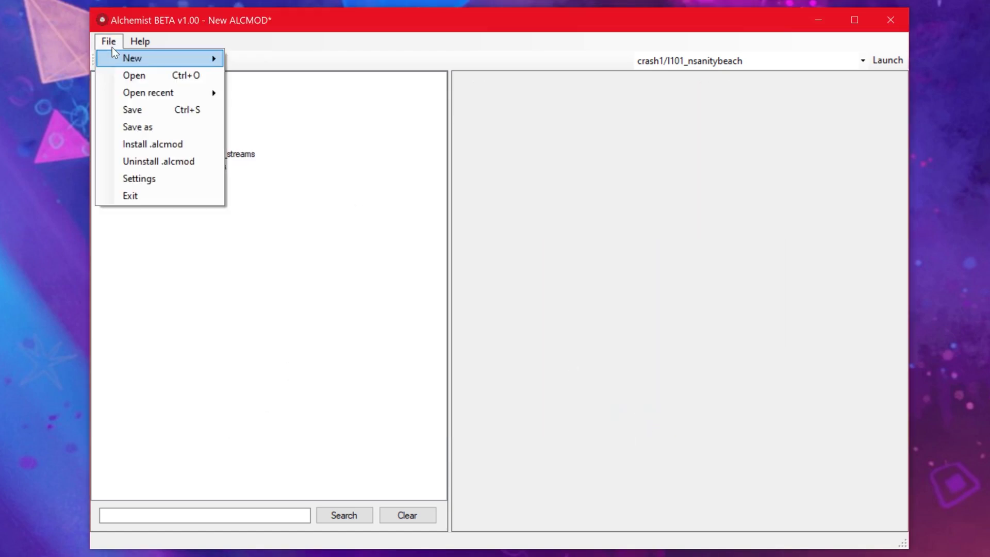
left_click(117, 108)
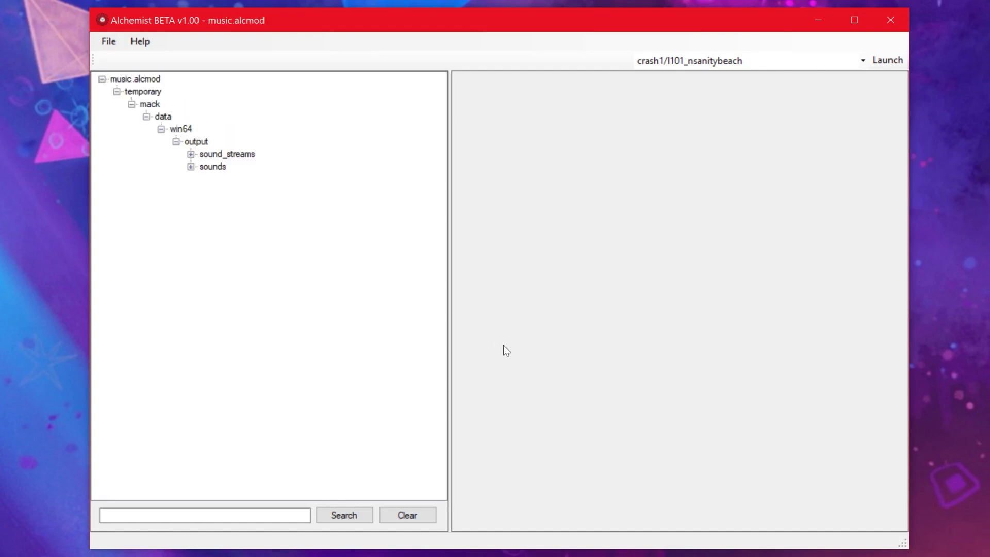
- Play a preview of the CB1_MainTheme_01 stream under sound_streams/wavs/Music and pause it
double_click(253, 154)
double_click(231, 167)
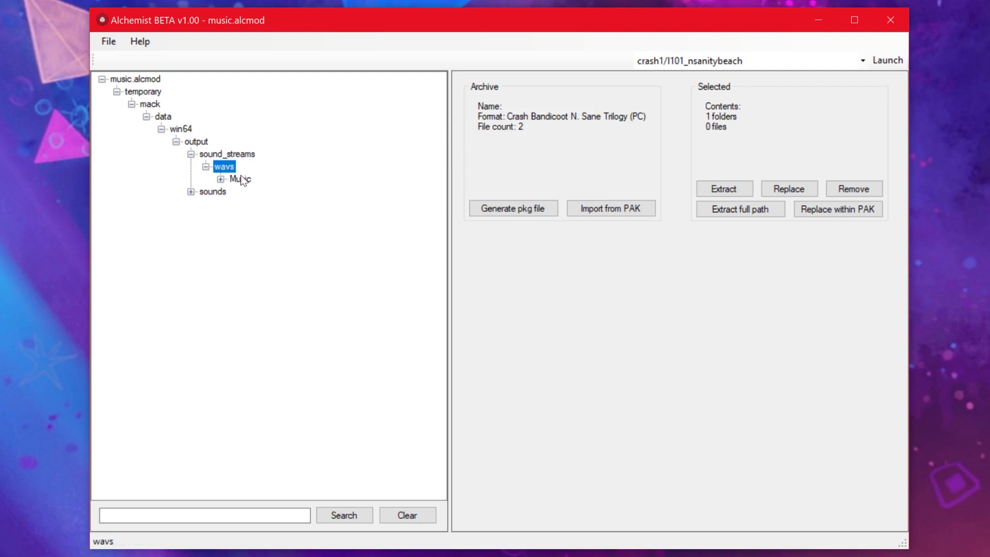
double_click(237, 178)
left_click(279, 190)
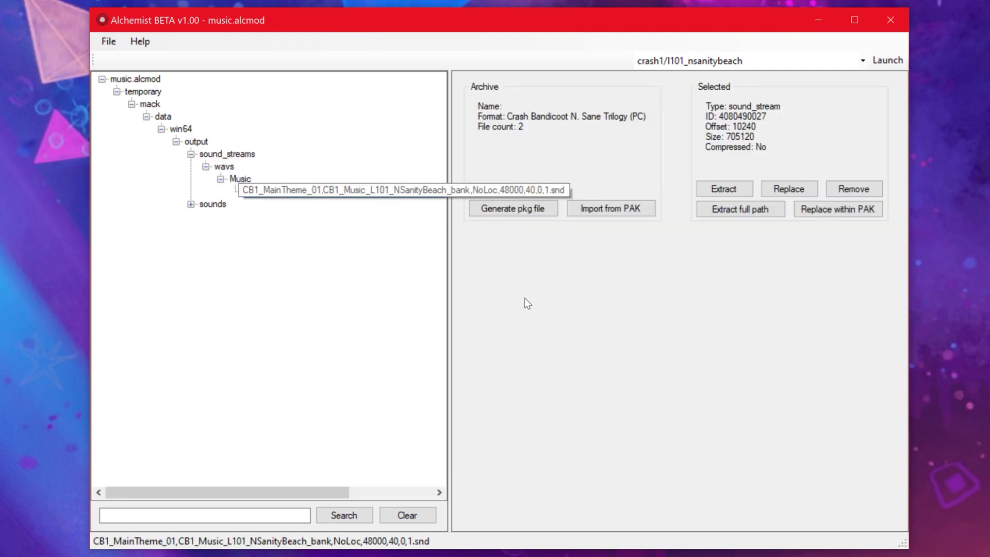
left_click(473, 252)
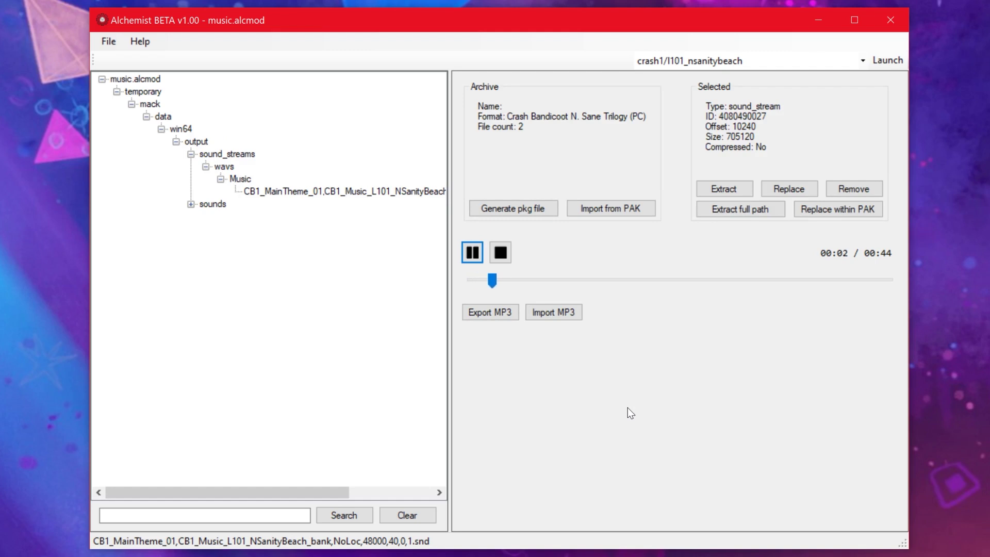
left_click(472, 252)
- Replace the CB1_MainTheme_01 stream's audio with 01. CRASH banji-kyuusu.mp3 and save the mod
left_click(553, 313)
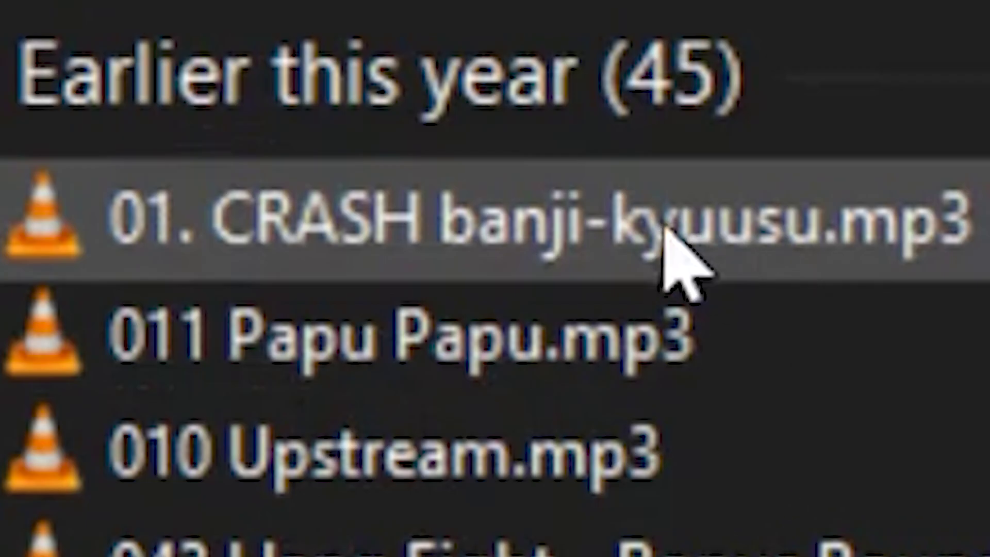
left_click(663, 229)
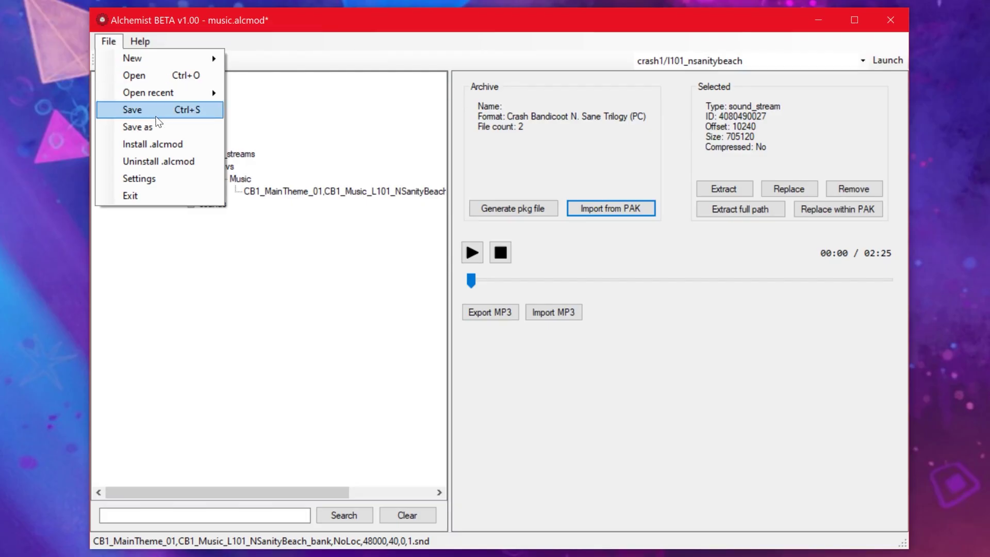
left_click(157, 116)
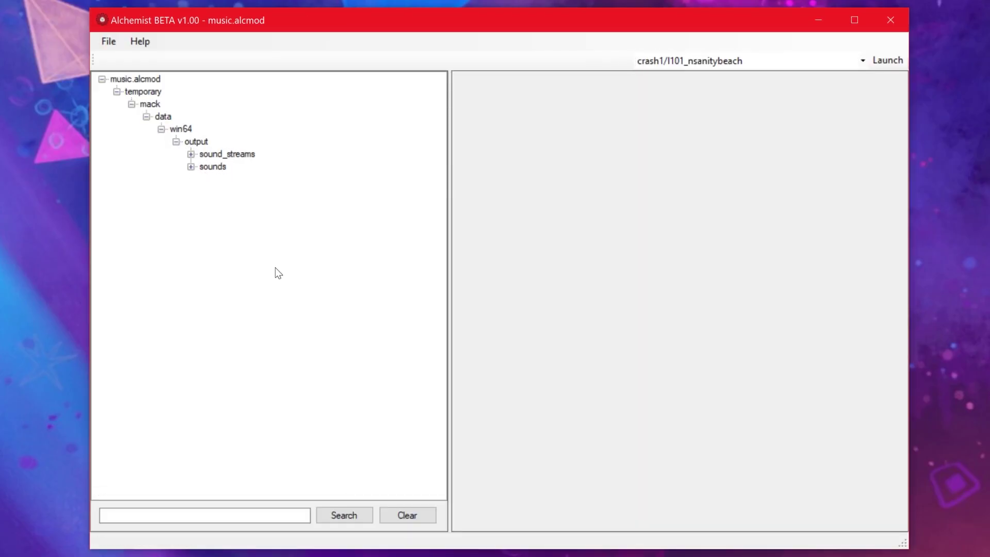
- Extract CB1_Music_L101_NSanityBeach_bank.igz from sounds/banks/Music and open the extracted file
double_click(215, 167)
double_click(223, 179)
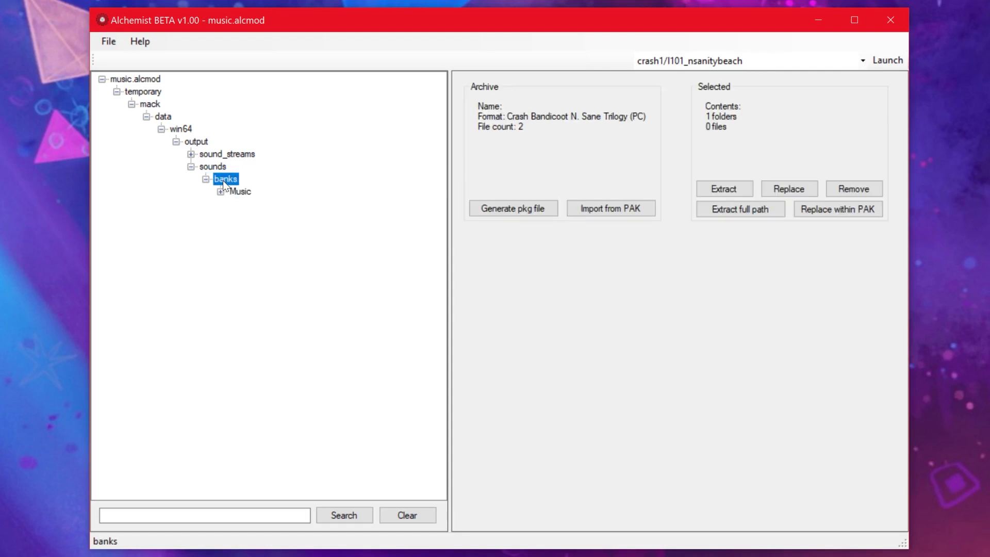
double_click(235, 192)
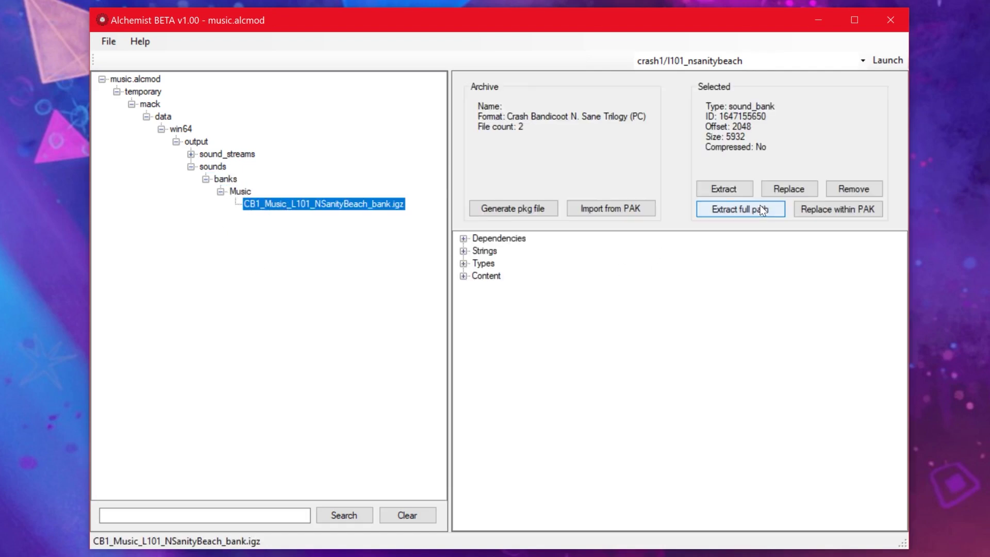
left_click(750, 191)
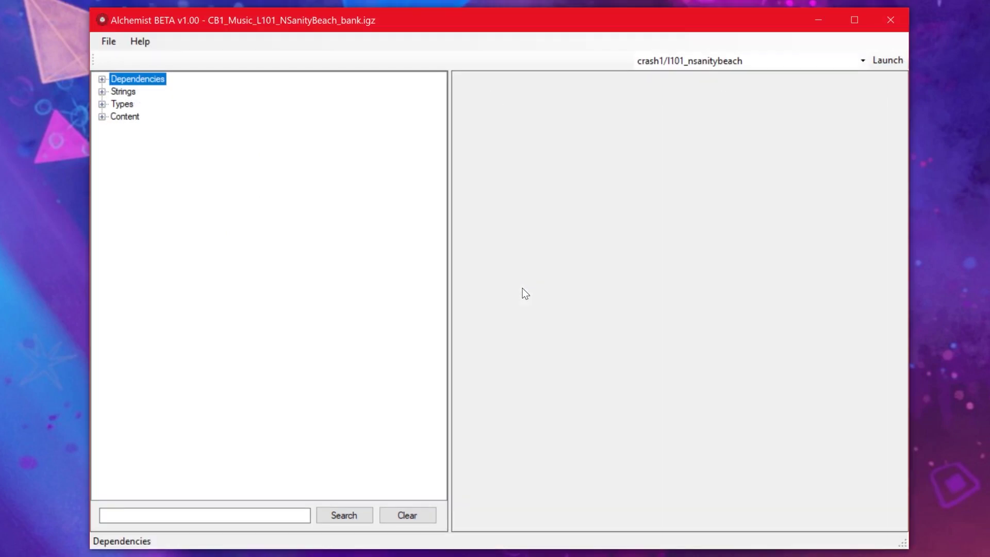
- Expand the bank's Content down to CB1_MainTheme_01_SubSound, inside the CB1_Music_L101_1_LevelStart sound
double_click(130, 120)
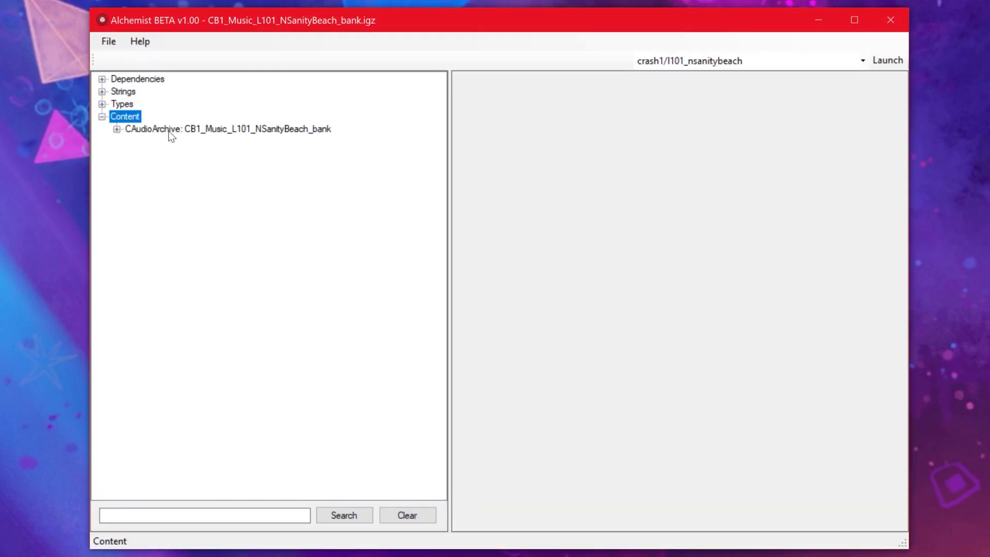
double_click(166, 130)
double_click(225, 141)
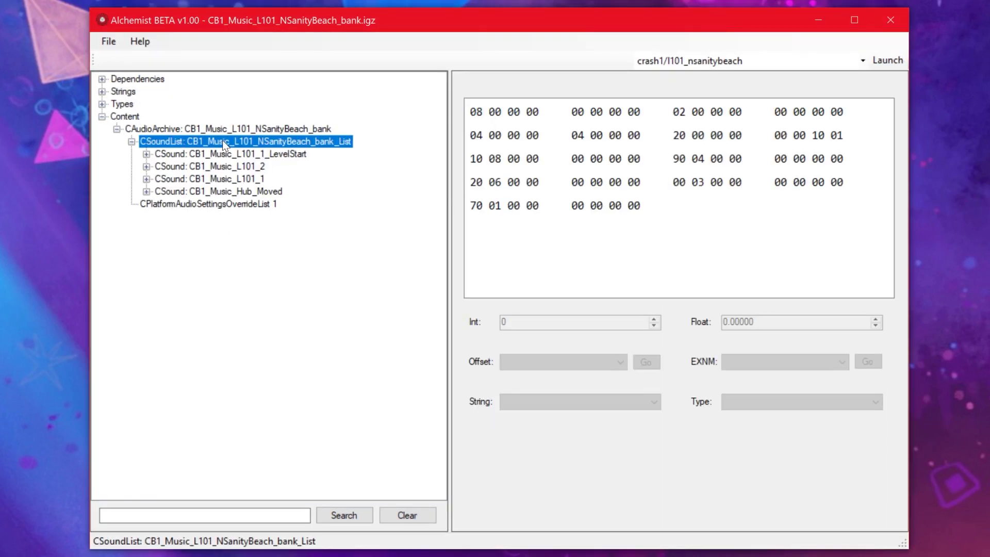
double_click(280, 156)
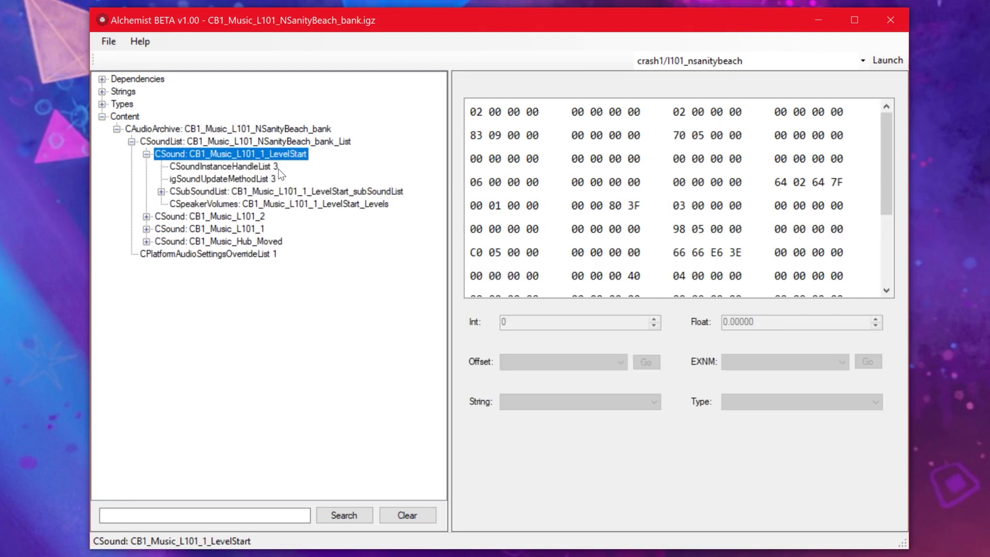
double_click(239, 192)
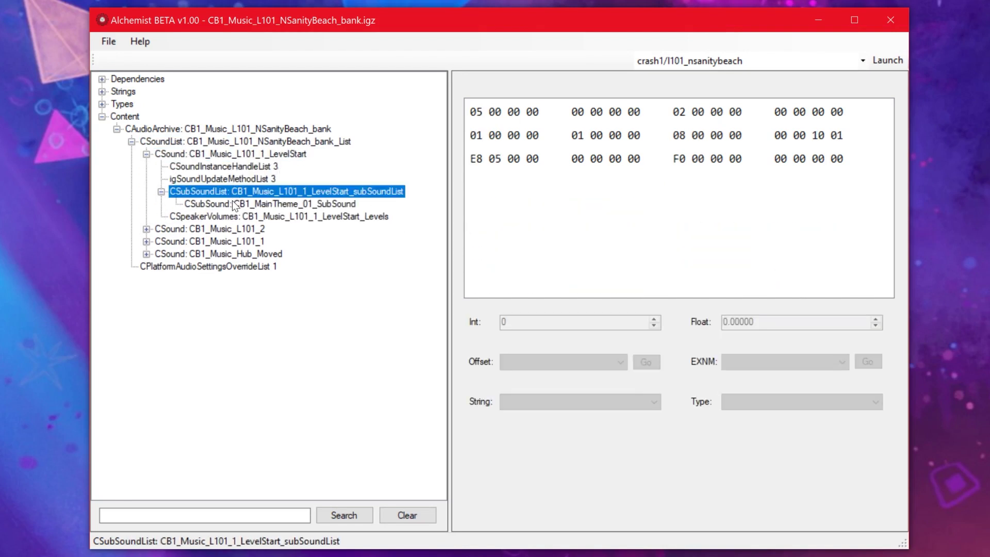
left_click(338, 207)
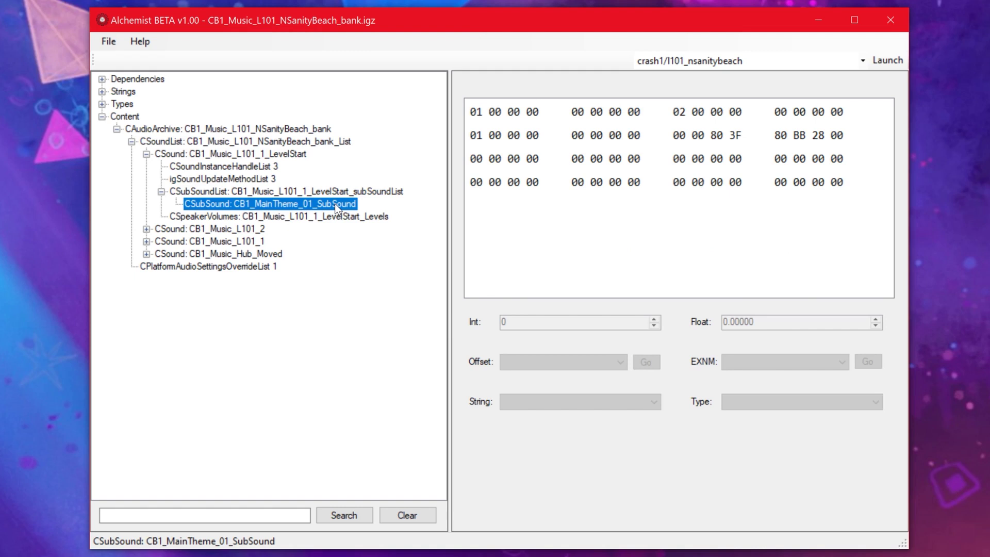
- Examine the float values of the CSpeakerVolumes entry CB1_Music_L101_1_LevelStart_Levels
left_click(222, 218)
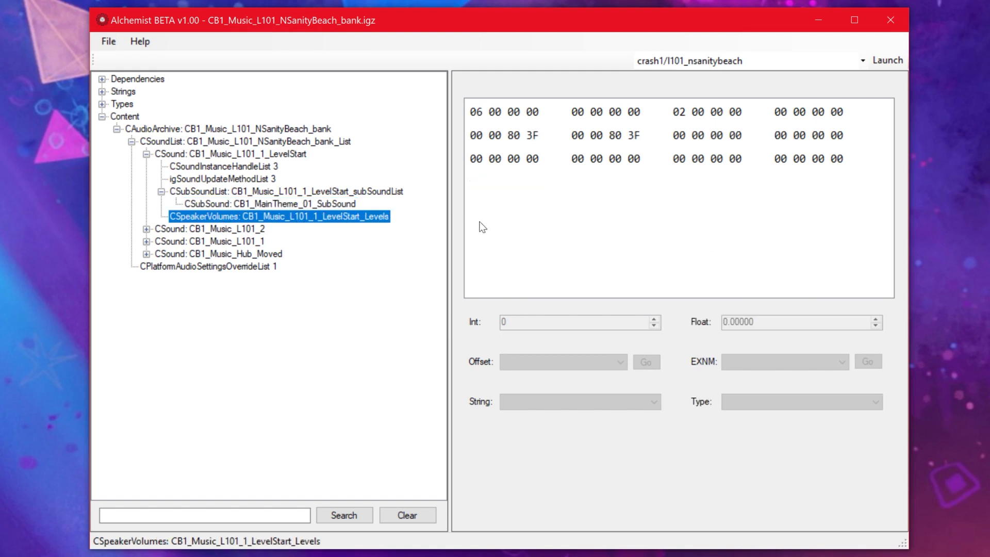
left_click(518, 138)
left_click(643, 153)
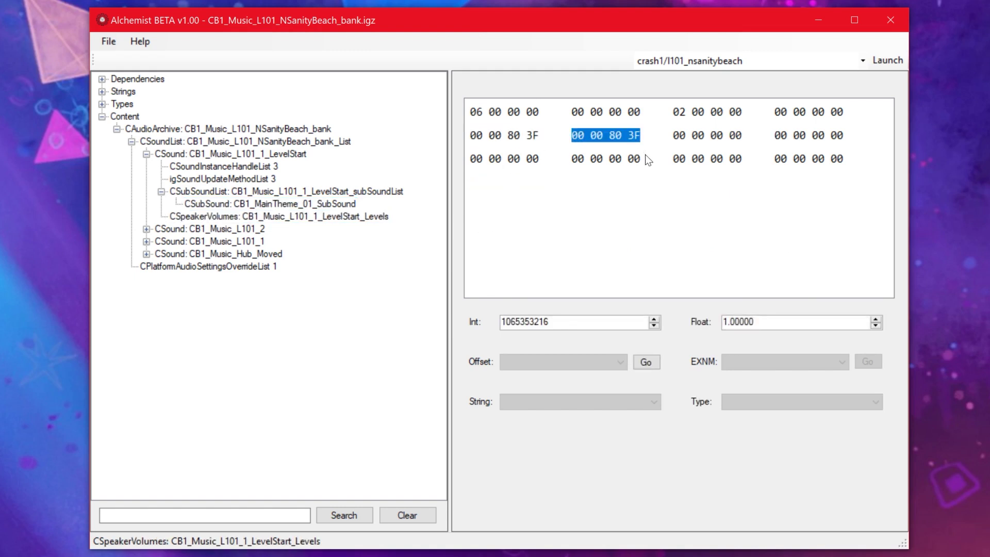
left_click(531, 155)
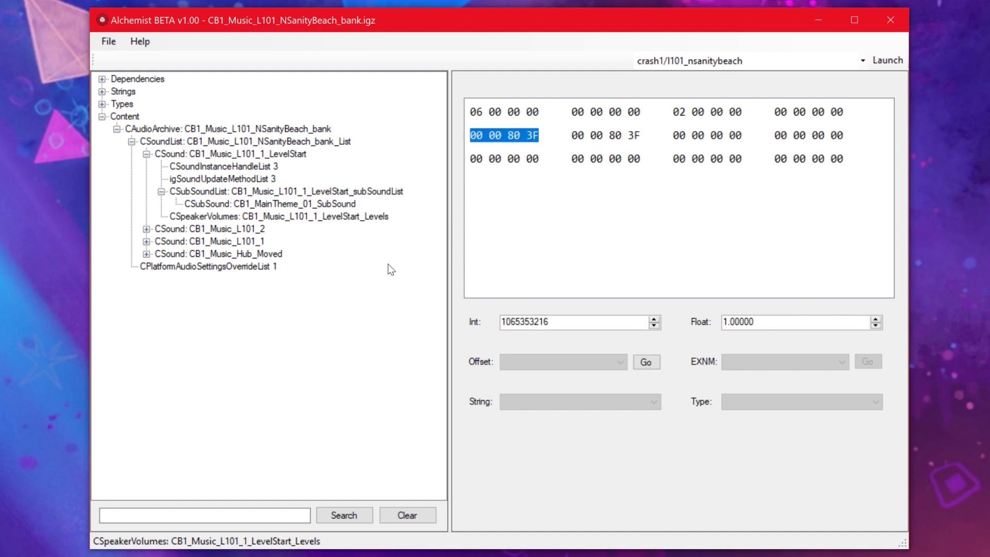
left_click(396, 326)
- Set the 1.00000 float value in the CB1_MainTheme_01_SubSound entry to 3
left_click(321, 206)
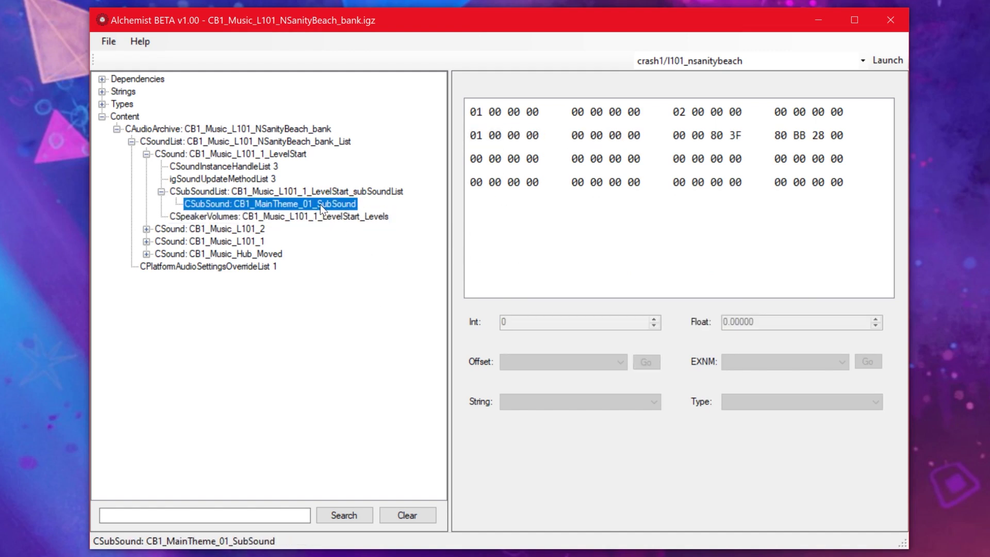
left_click(732, 137)
left_click_drag(755, 321, 723, 321)
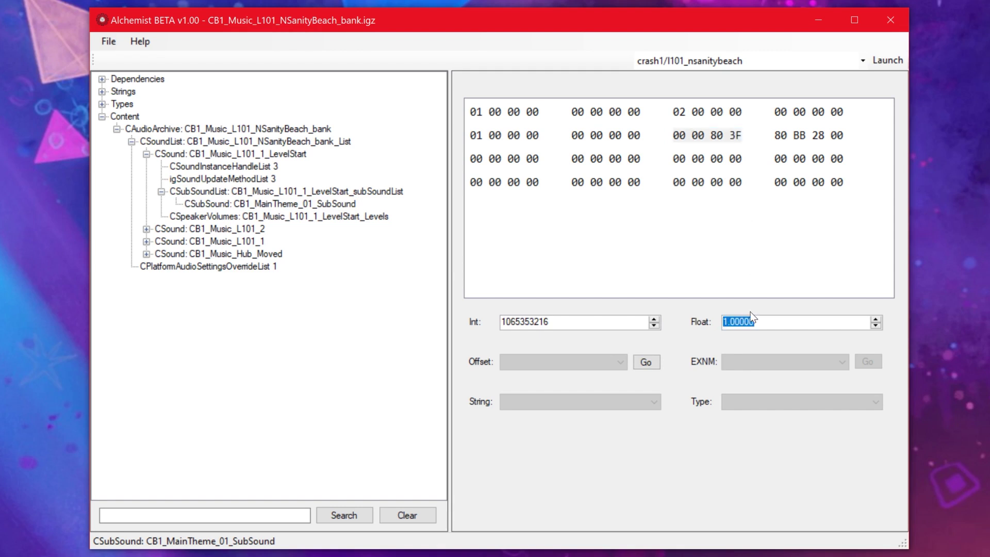
type("3")
key("Return")
left_click_drag(755, 322, 721, 326)
type("5")
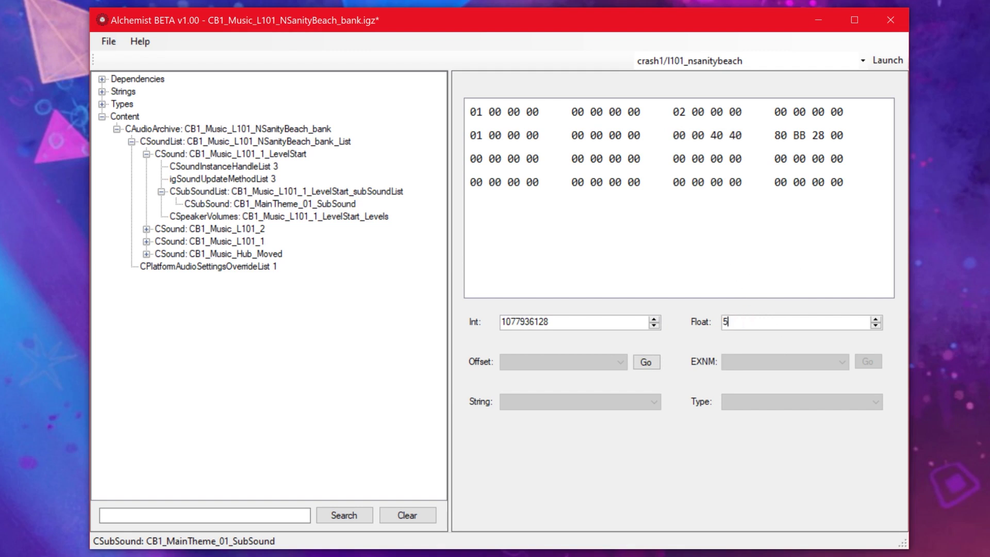
type("000000000")
key("Return")
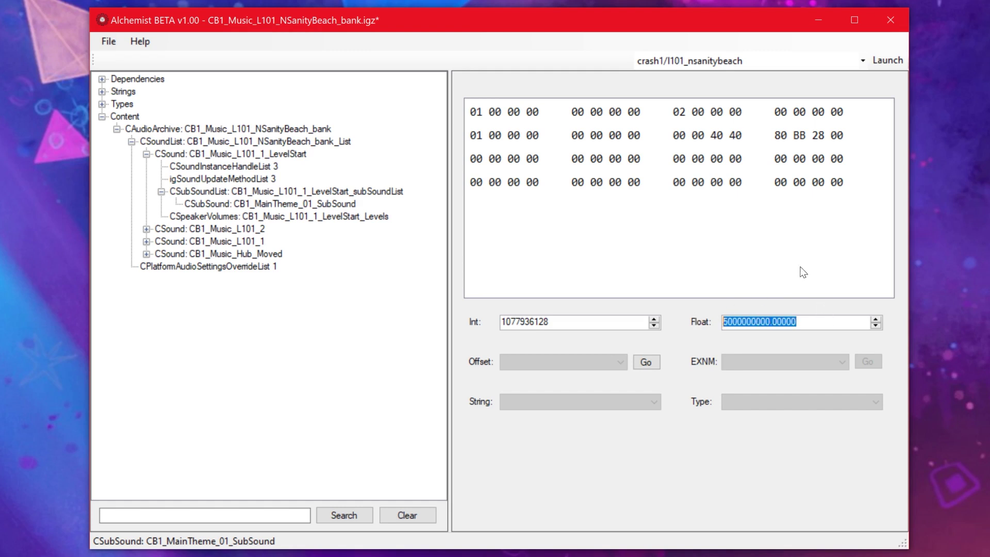
left_click(795, 268)
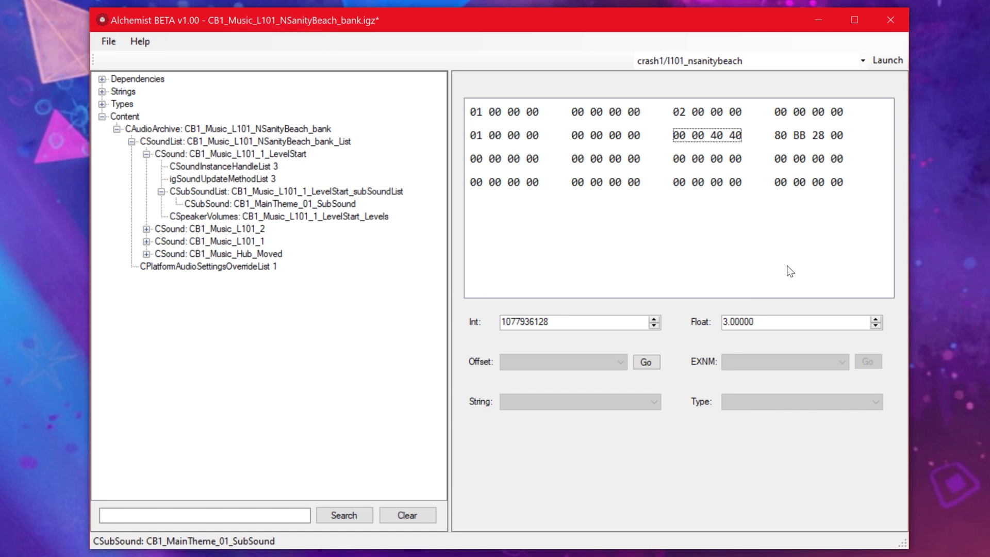
- Save the edited sound bank and replace CB1_Music_L101_NSanityBeach_bank.igz in music.alcmod with it
left_click(108, 41)
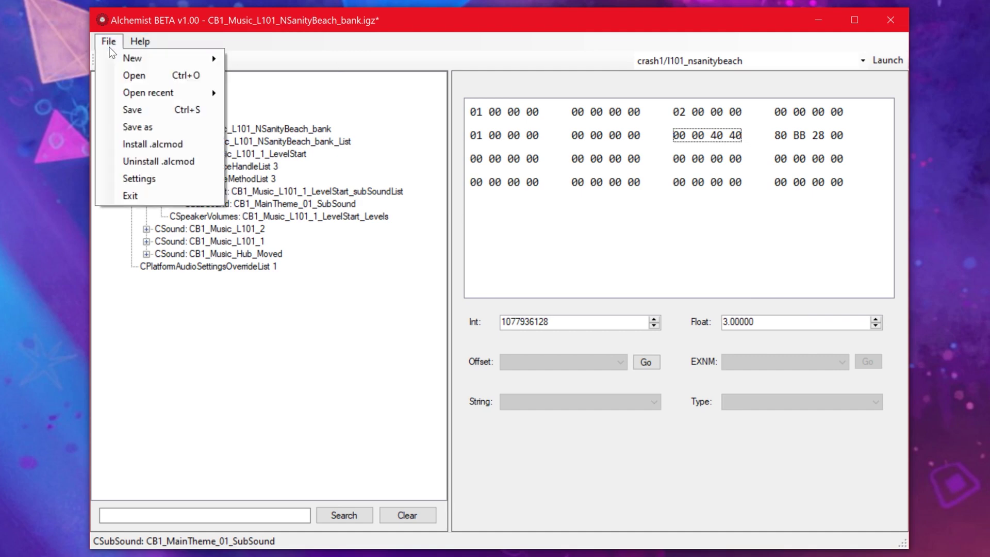
left_click(144, 115)
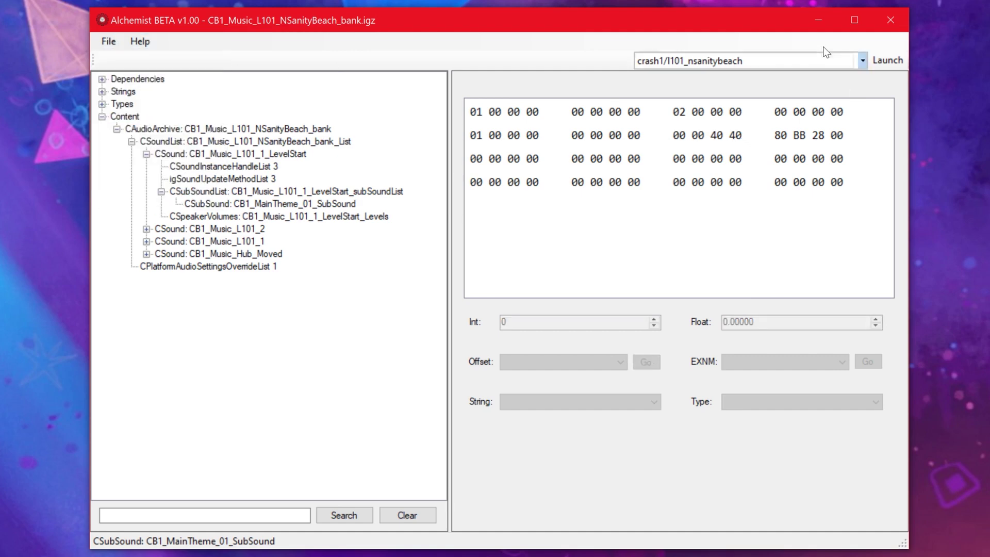
left_click(819, 19)
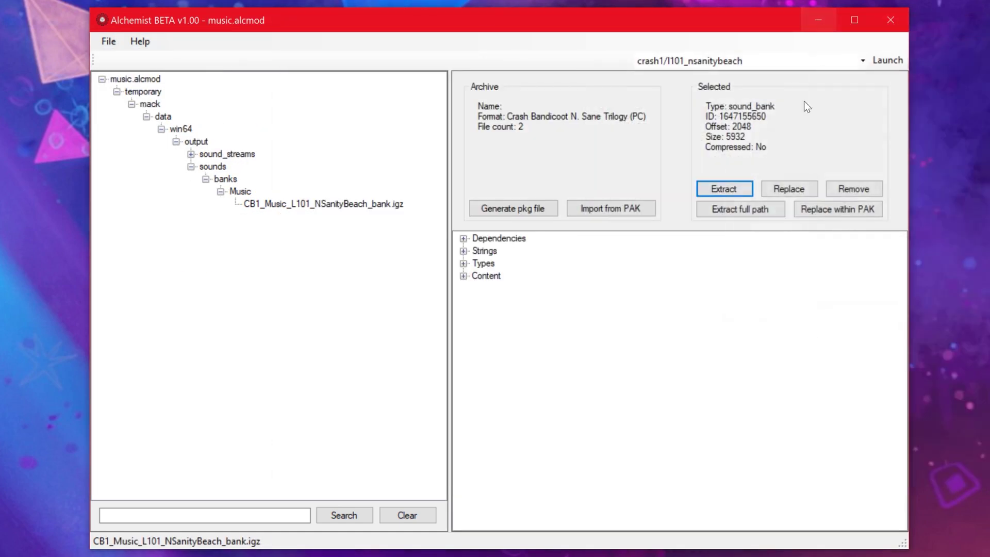
left_click(805, 190)
left_click(534, 338)
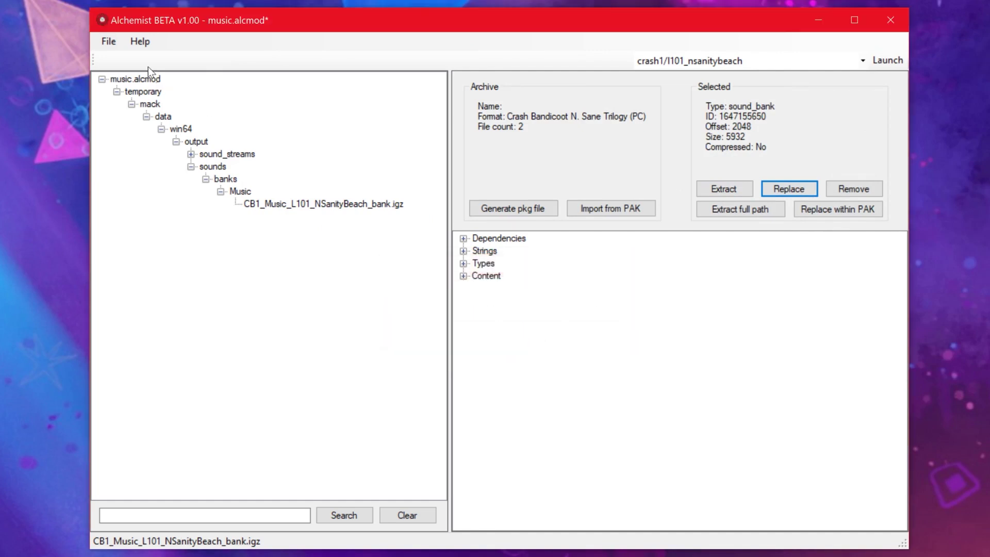
- Save music.alcmod and install it into the game
left_click(108, 42)
left_click(131, 109)
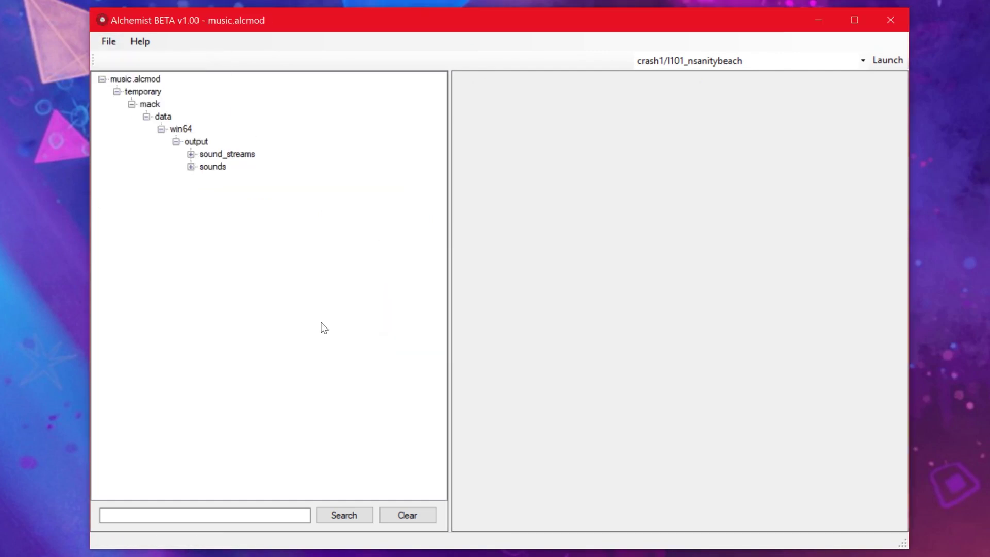
left_click(109, 43)
left_click(163, 144)
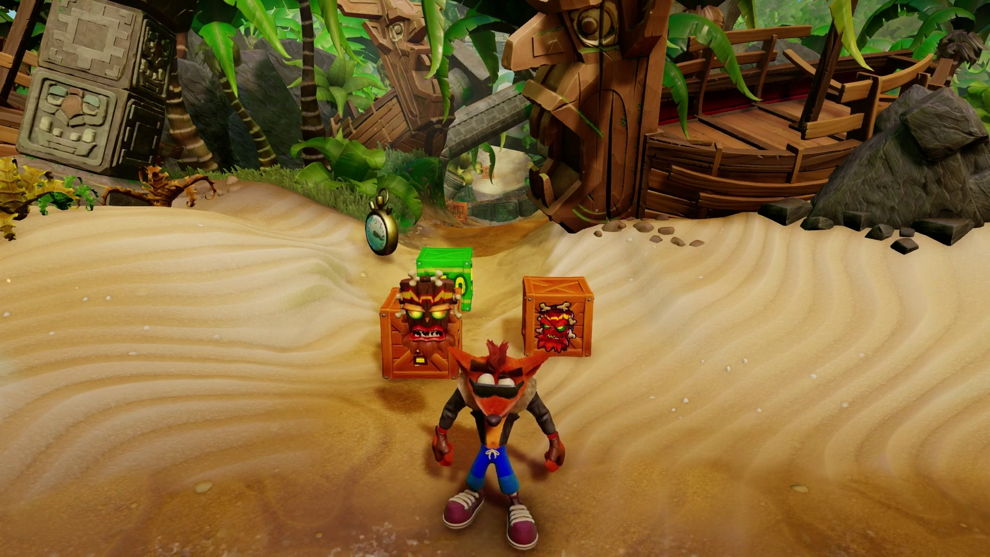
- In the running game, check the music, speech and SFX levels in Game Options, then resume the level
key("Escape")
key("Return")
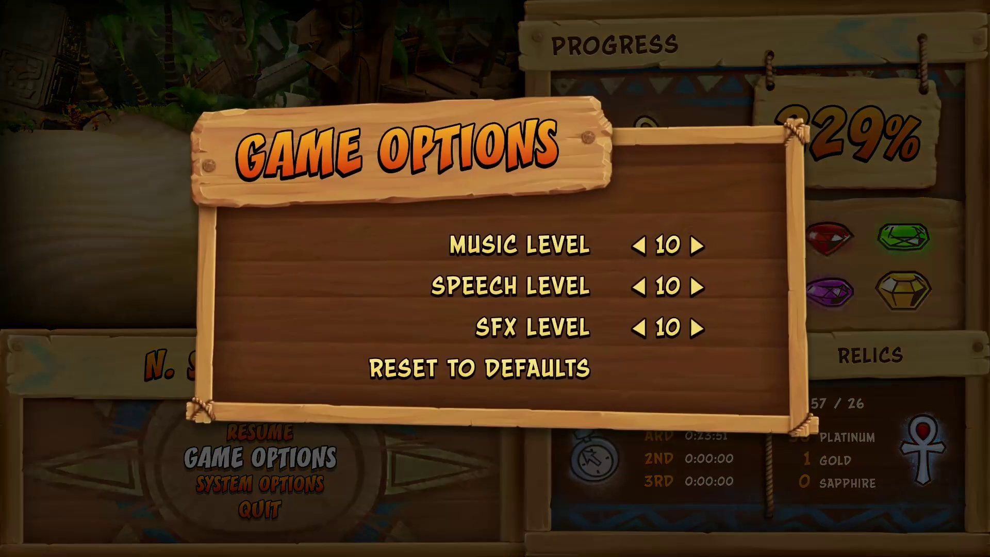
key("Down")
key("Down")
key("Up")
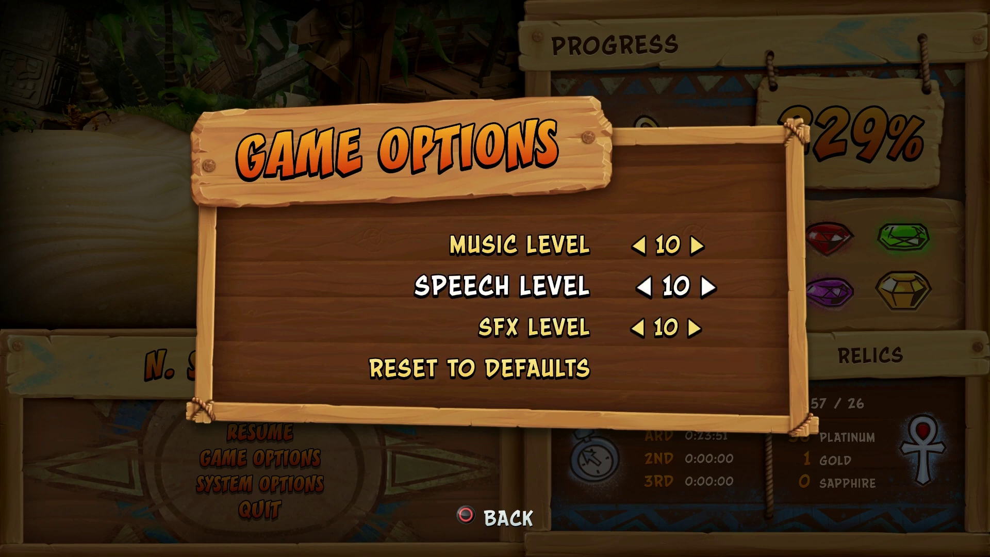
key("Up")
key("Left")
key("Right")
key("Down")
key("Down")
key("Escape")
key("Escape")
key("Up")
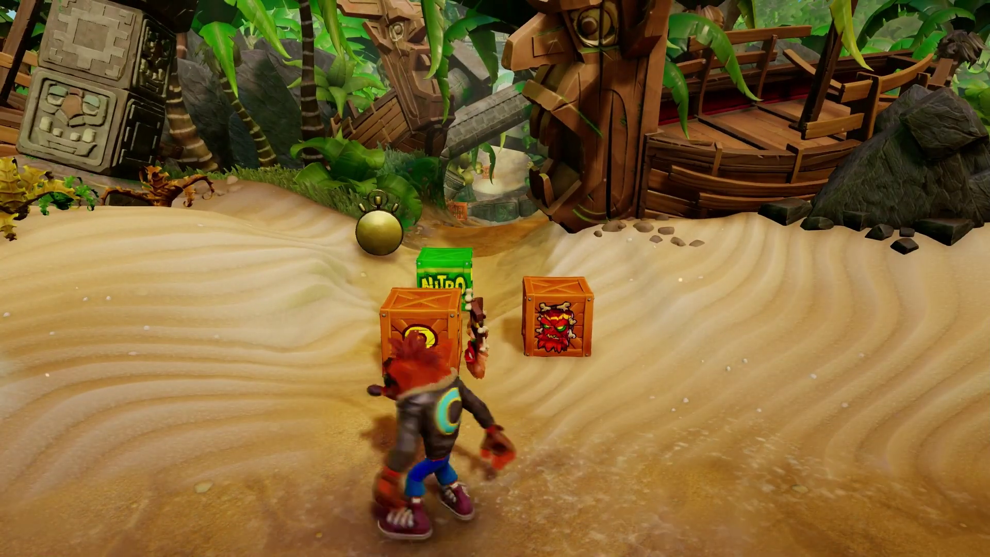
key("space")
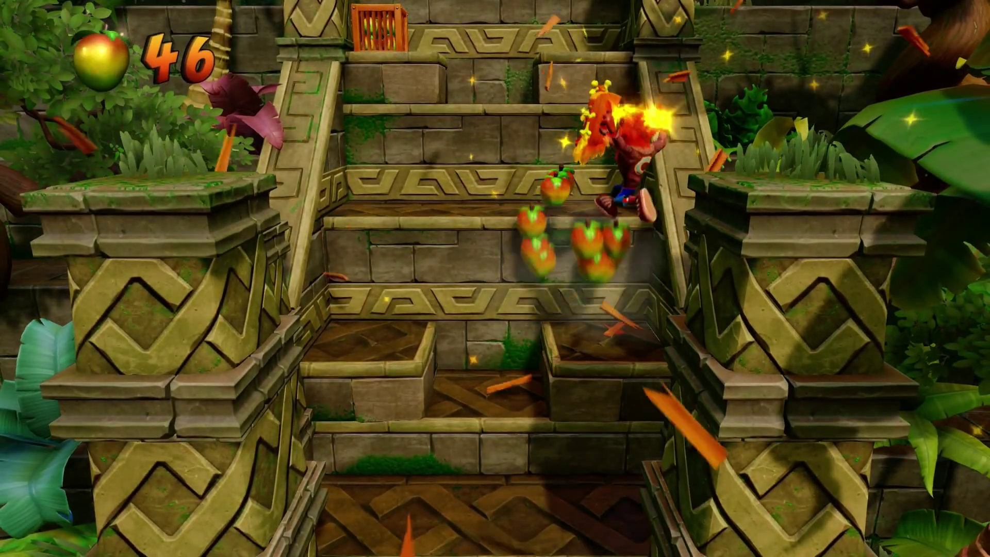
key("Up")
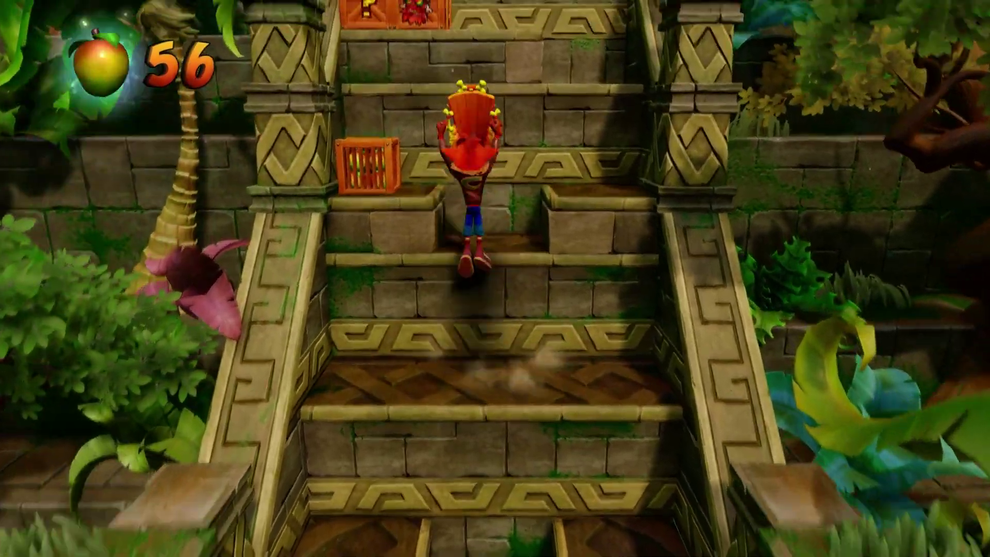
key("Up")
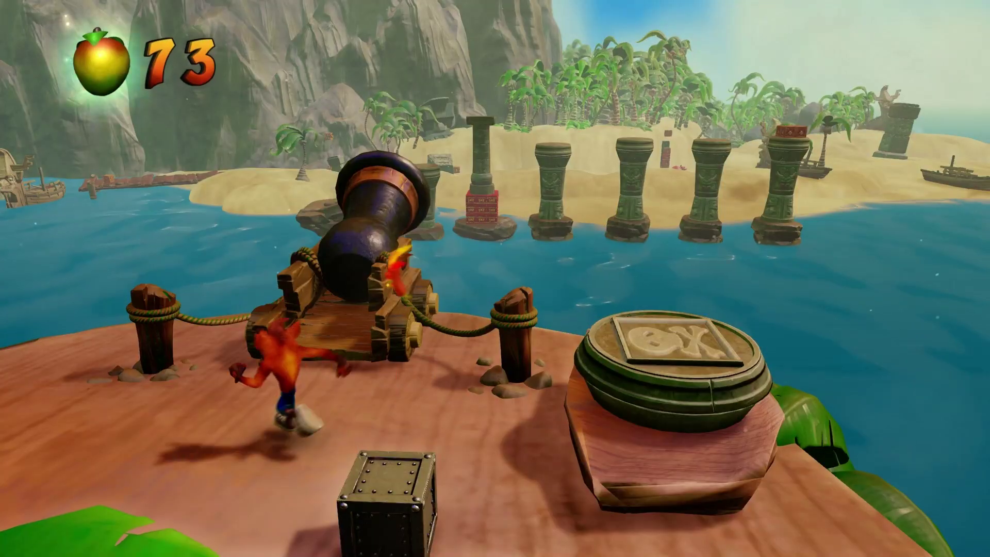
key("Up")
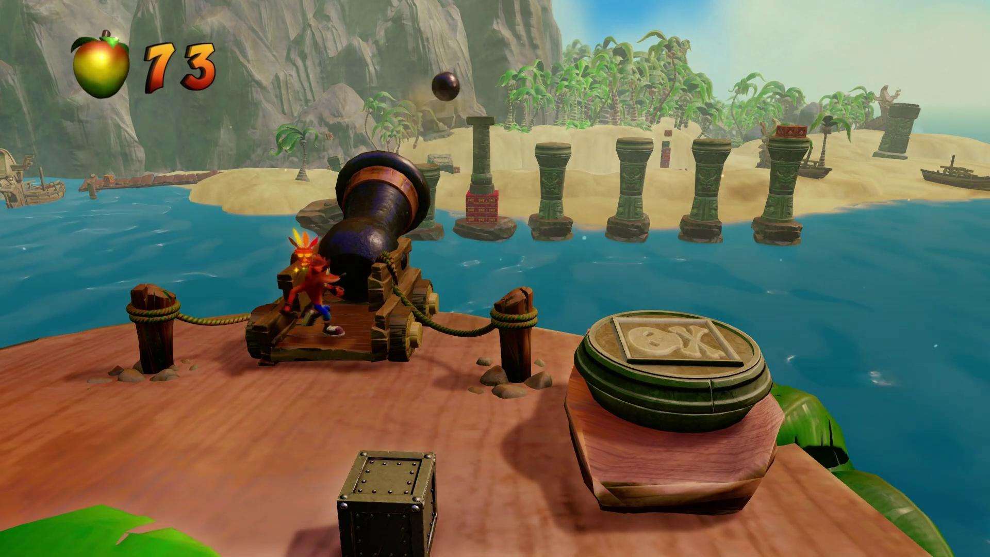
key("Down")
key("space")
key("Right")
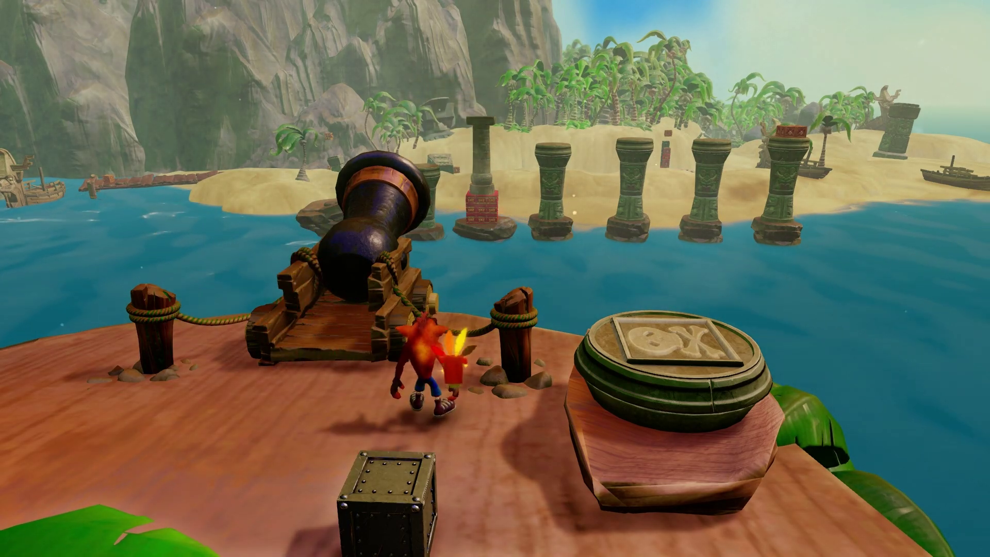
key("Down")
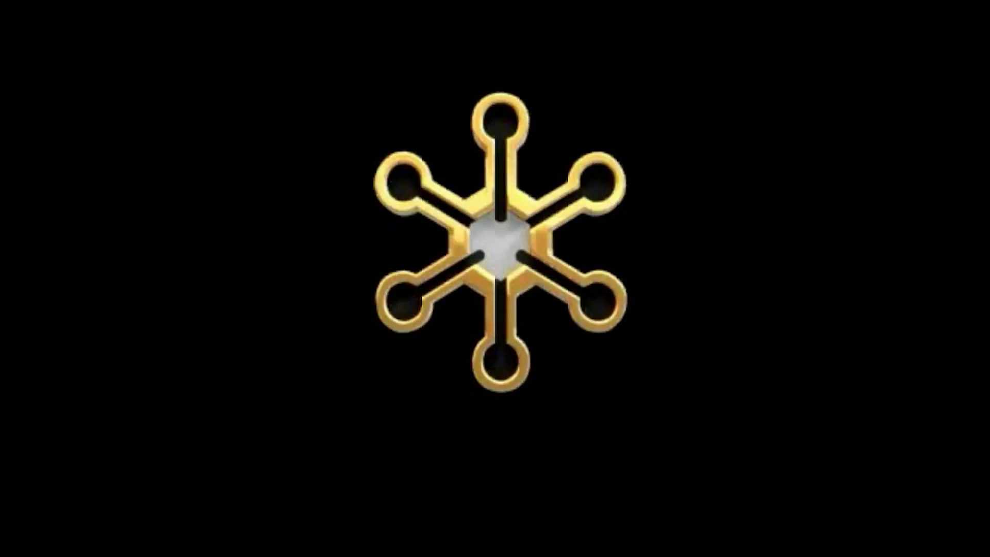